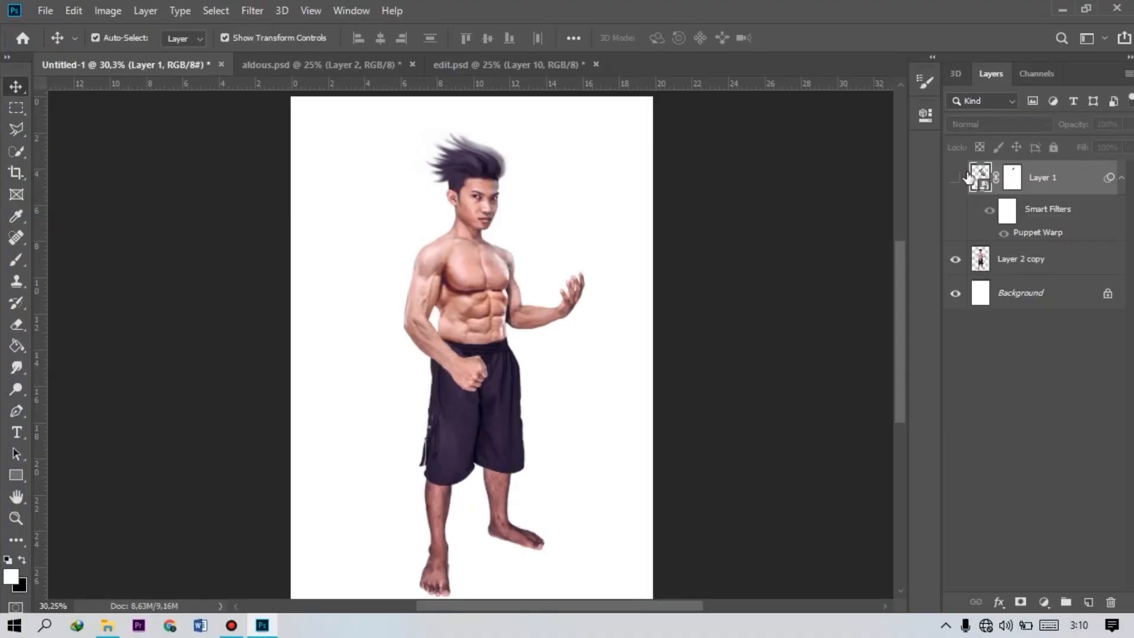
Show Layer 1 and move the mechanical gauntlet down over the man's bent forearm and fist, fine-tuning its position.
left_click(955, 178)
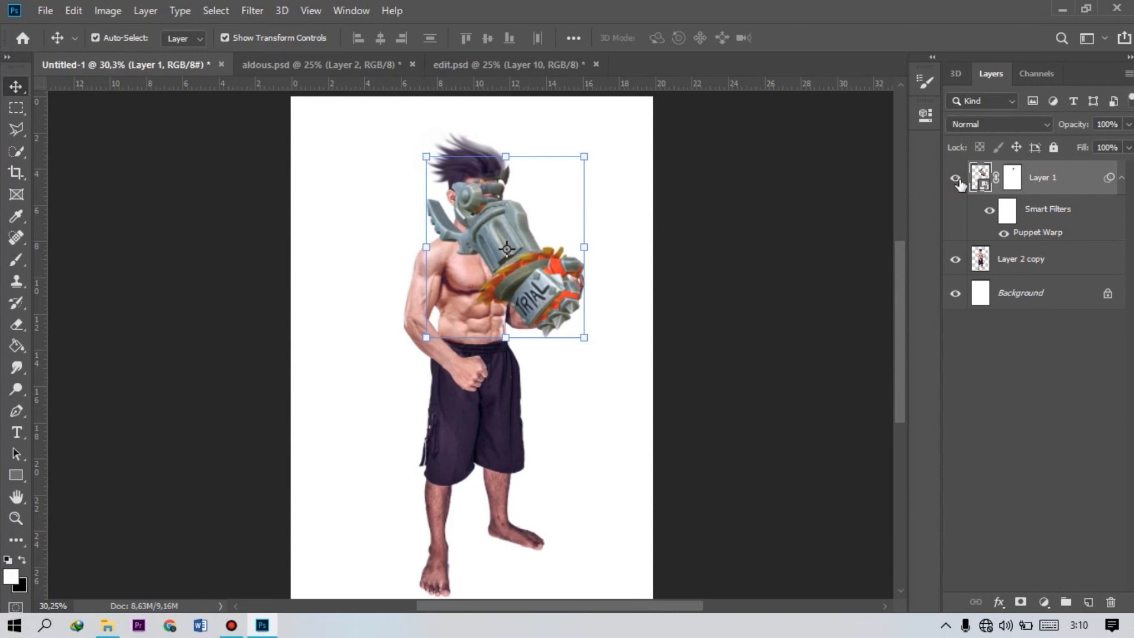
left_click_drag(514, 217, 442, 335)
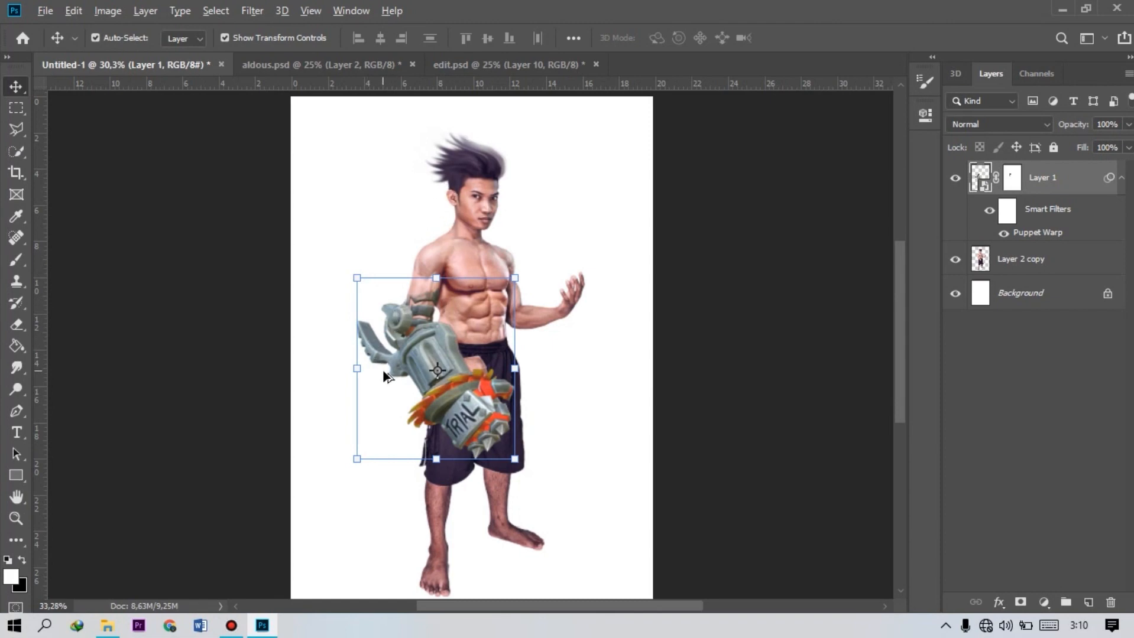
scroll(369, 343, "up", 2)
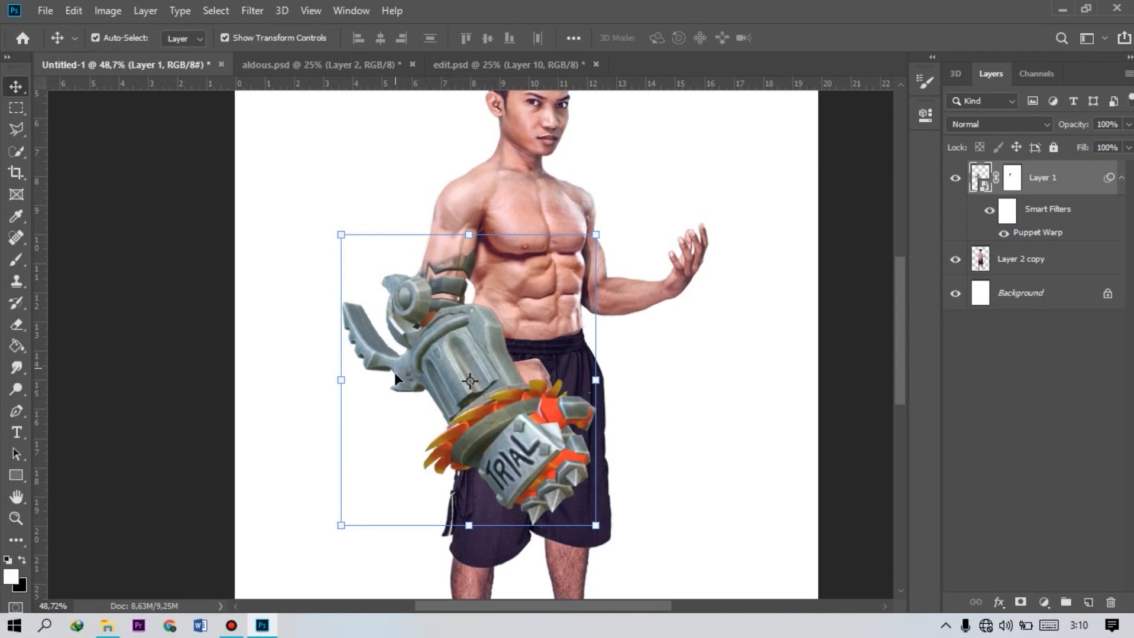
scroll(452, 353, "up", 1)
left_click_drag(570, 481, 572, 461)
scroll(567, 494, "down", 3)
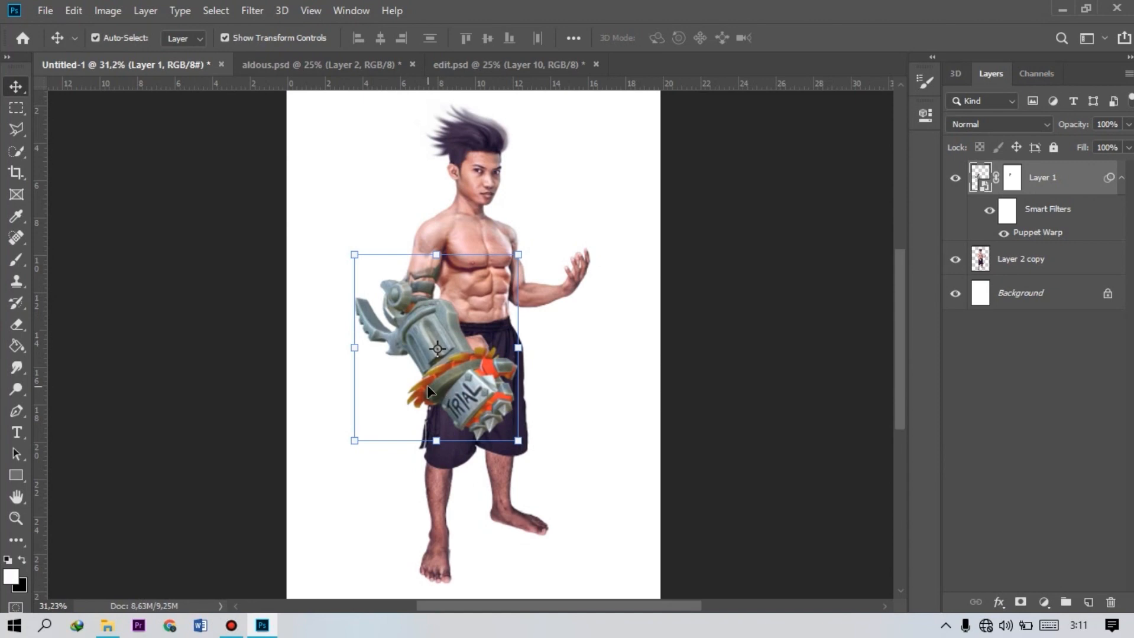
scroll(427, 384, "up", 1)
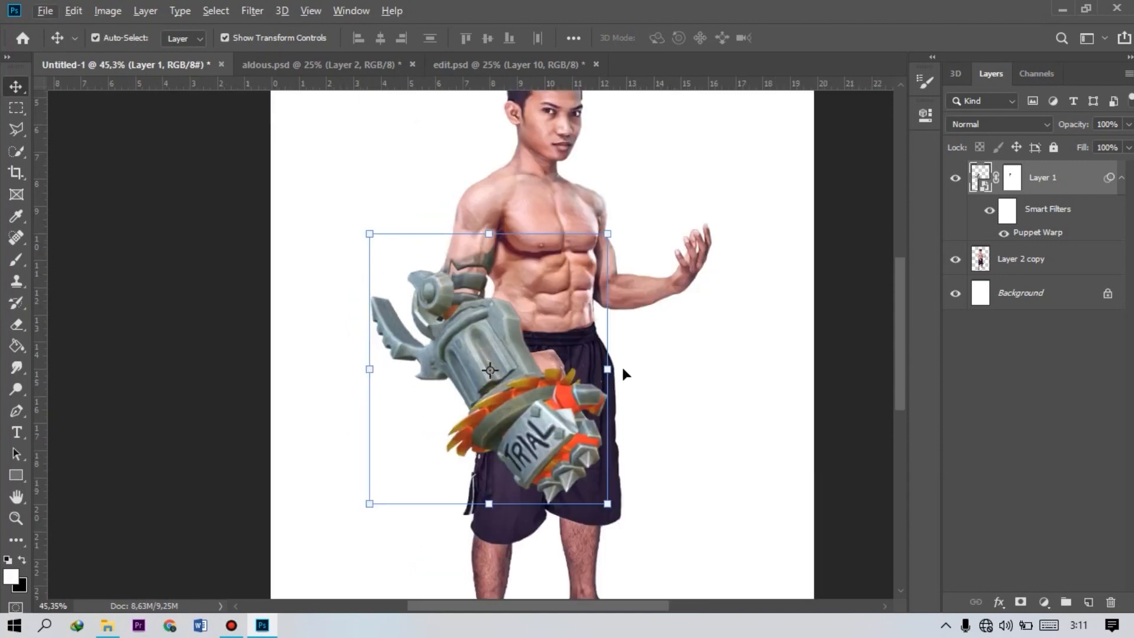
Add a Hue/Saturation adjustment clipped to the gauntlet layer and strongly lower its lightness.
left_click(1044, 602)
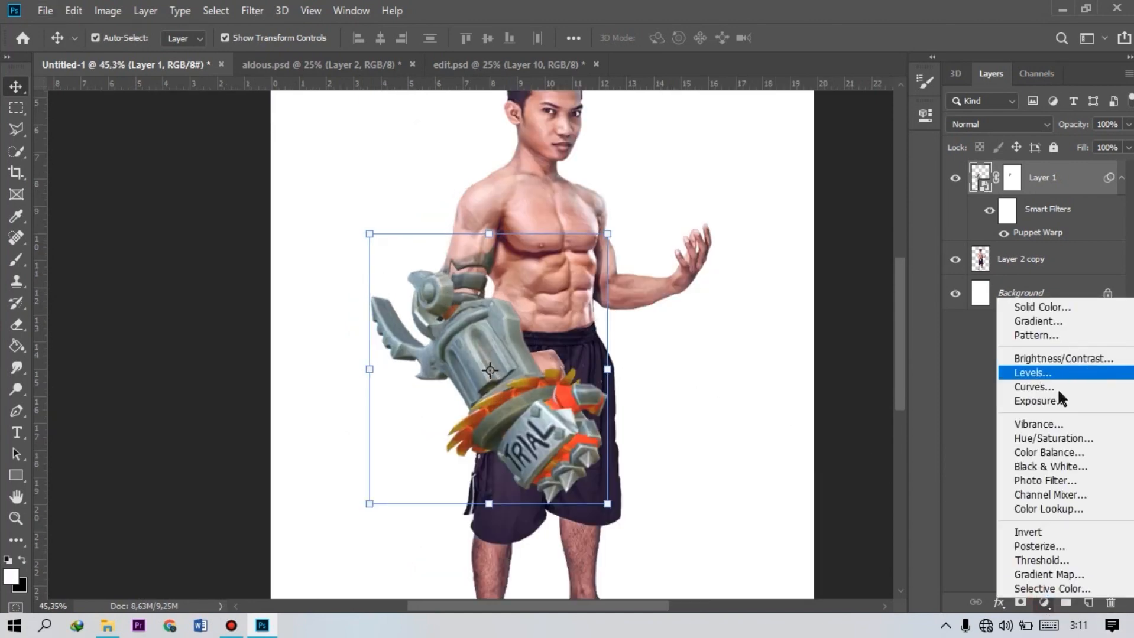
left_click(1053, 438)
left_click_drag(808, 291, 746, 291)
left_click(781, 382)
left_click_drag(808, 259, 811, 259)
In the adjustment's blending options, split the Underlying Layer highlight slider down to about 108 and accept.
double_click(1041, 192)
left_click_drag(1094, 369, 994, 370)
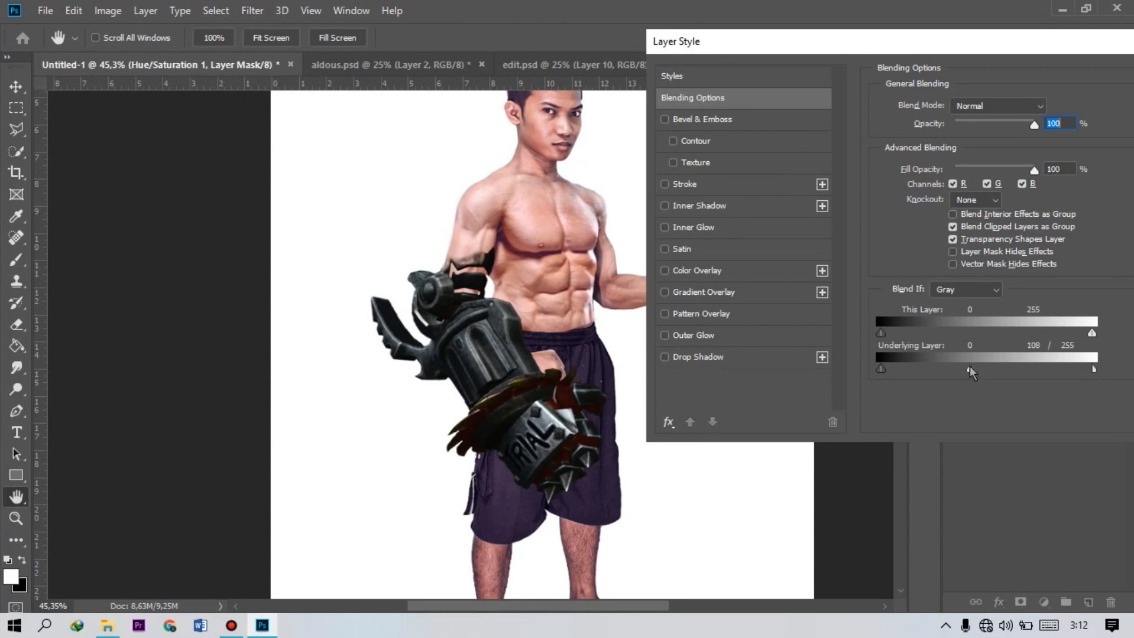
left_click_drag(1018, 53, 822, 54)
left_click(1013, 82)
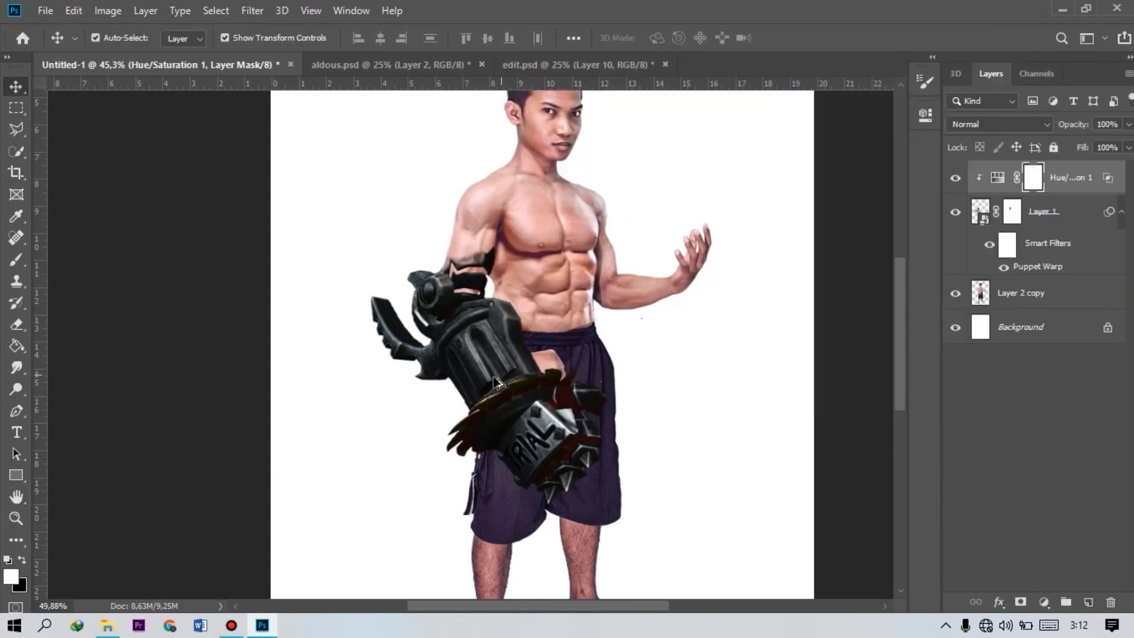
Paint black on the Hue/Saturation 1 mask at 27% brush opacity to lighten the TRIAL plate.
scroll(494, 383, "up", 8)
key("b")
key("x")
mouse_move(459, 245)
left_mouse_down()
mouse_move(381, 347)
mouse_move(477, 237)
mouse_move(557, 315)
mouse_move(554, 286)
left_mouse_up()
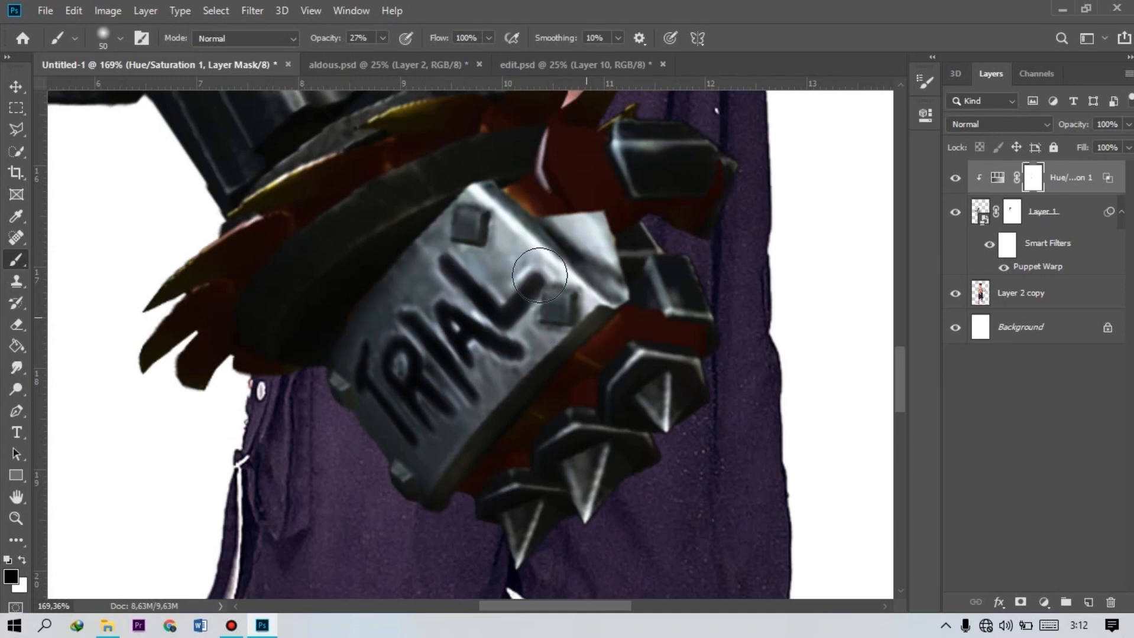
Paint black on the same mask at 100% opacity to restore the orange feathers around the gauntlet's cuff.
scroll(267, 322, "up", 2)
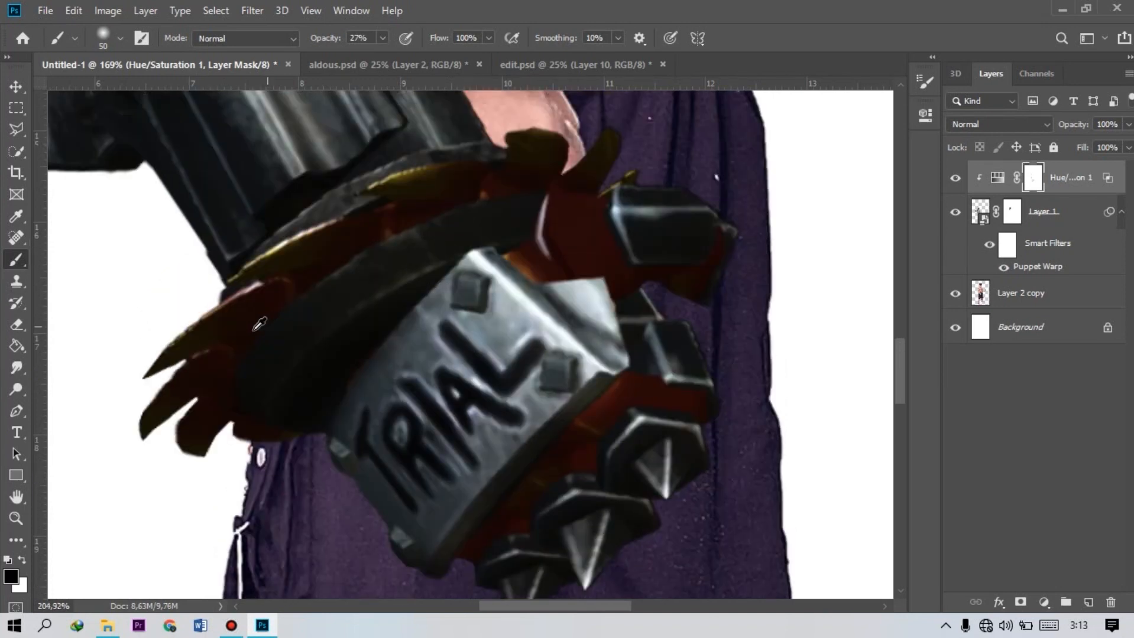
mouse_move(239, 313)
left_mouse_down()
mouse_move(182, 336)
mouse_move(155, 378)
mouse_move(230, 314)
mouse_move(179, 383)
mouse_move(190, 306)
left_mouse_up()
scroll(240, 298, "down", 1)
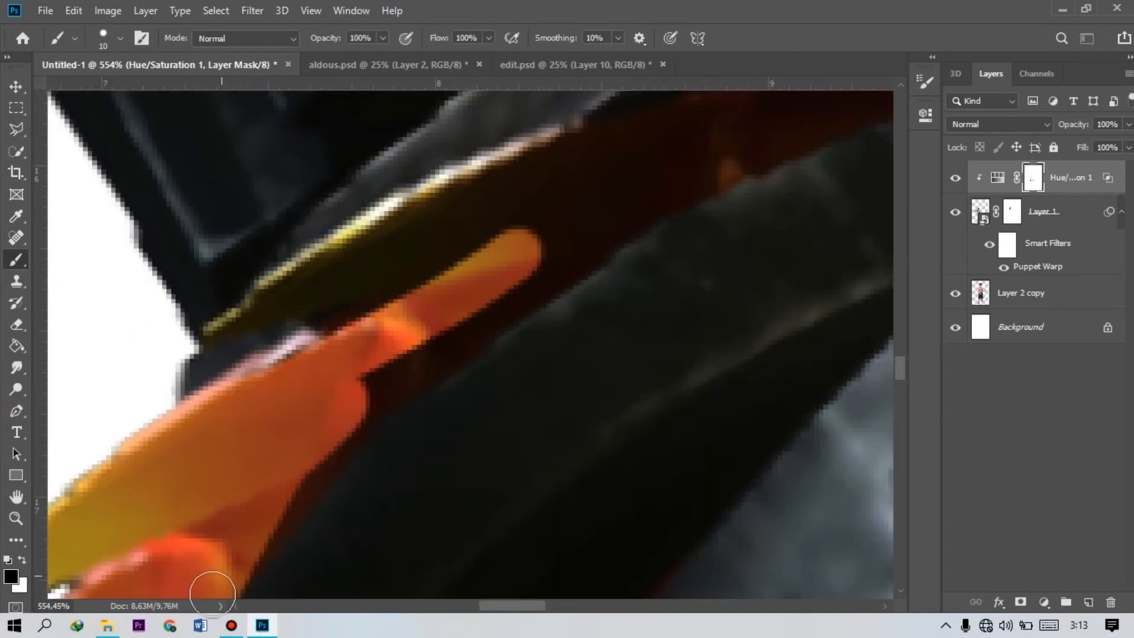
left_click_drag(643, 188, 387, 359)
scroll(387, 357, "down", 1)
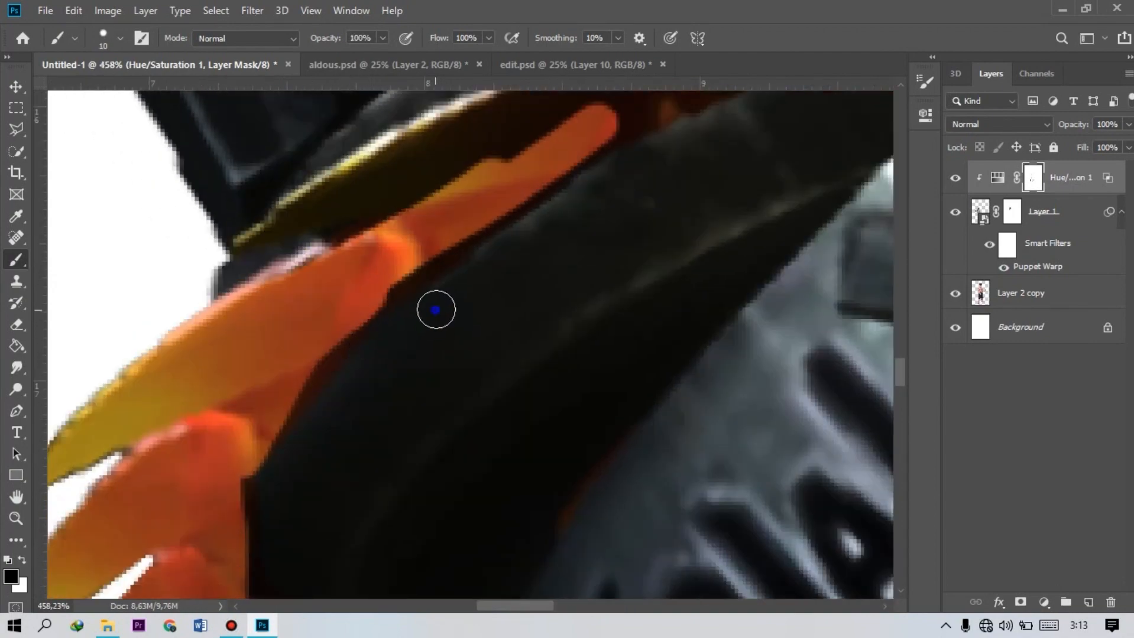
Set the brush opacity to 33%, soften the Hue/Saturation 3 mask over the red area beside the thumb, and adjust the brush.
right_click(437, 311)
key("Escape")
key("3")
key("3")
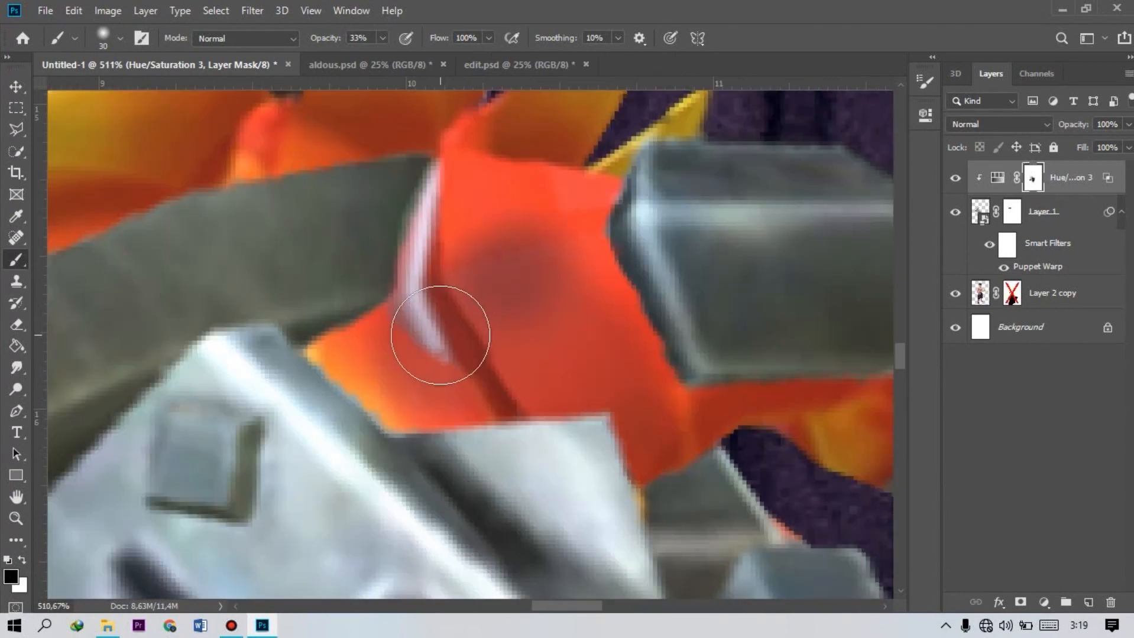
left_click(510, 294)
left_click(412, 340)
left_click(490, 281)
right_click(490, 282)
left_click(553, 485)
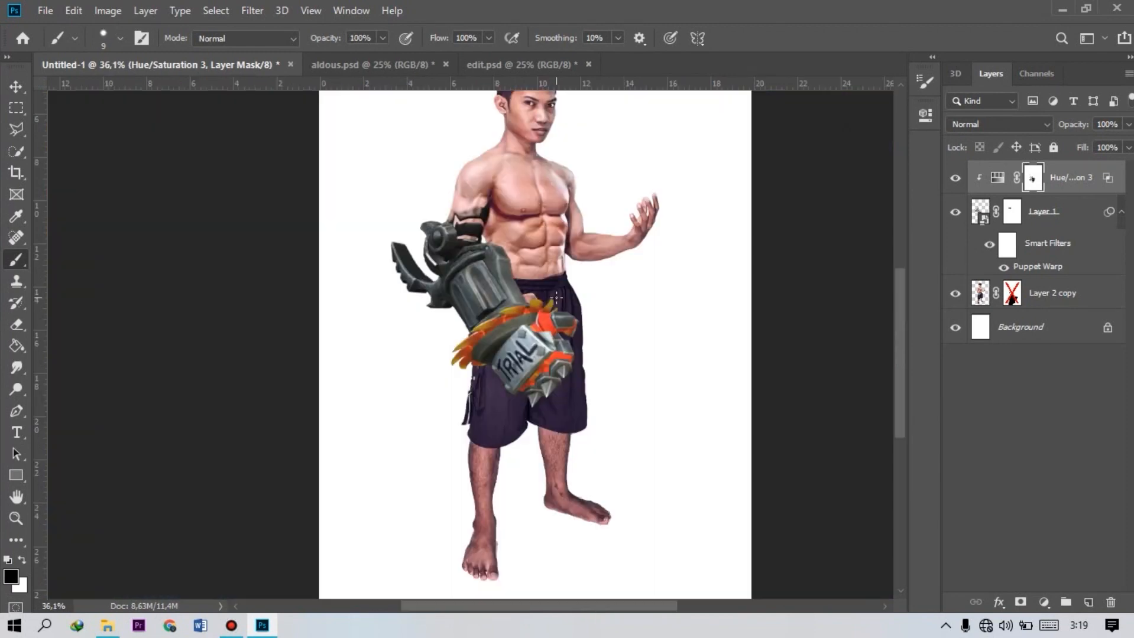
Add a second clipped Hue/Saturation adjustment to the gauntlet with saturation +32 and slightly raised lightness.
scroll(555, 295, "up", 1)
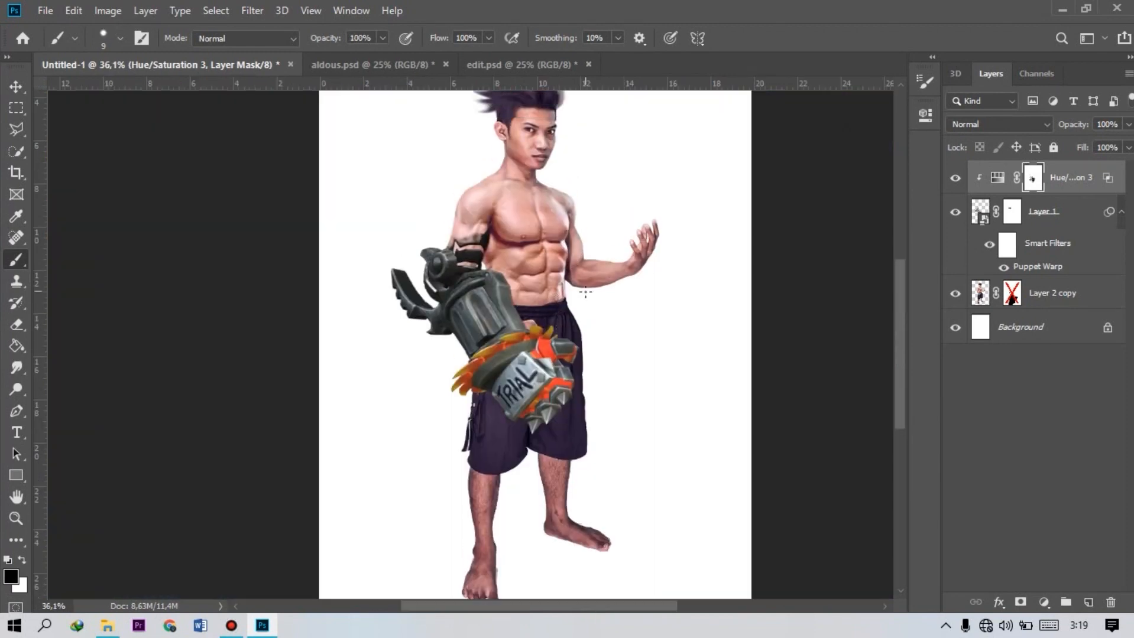
scroll(585, 292, "up", 1)
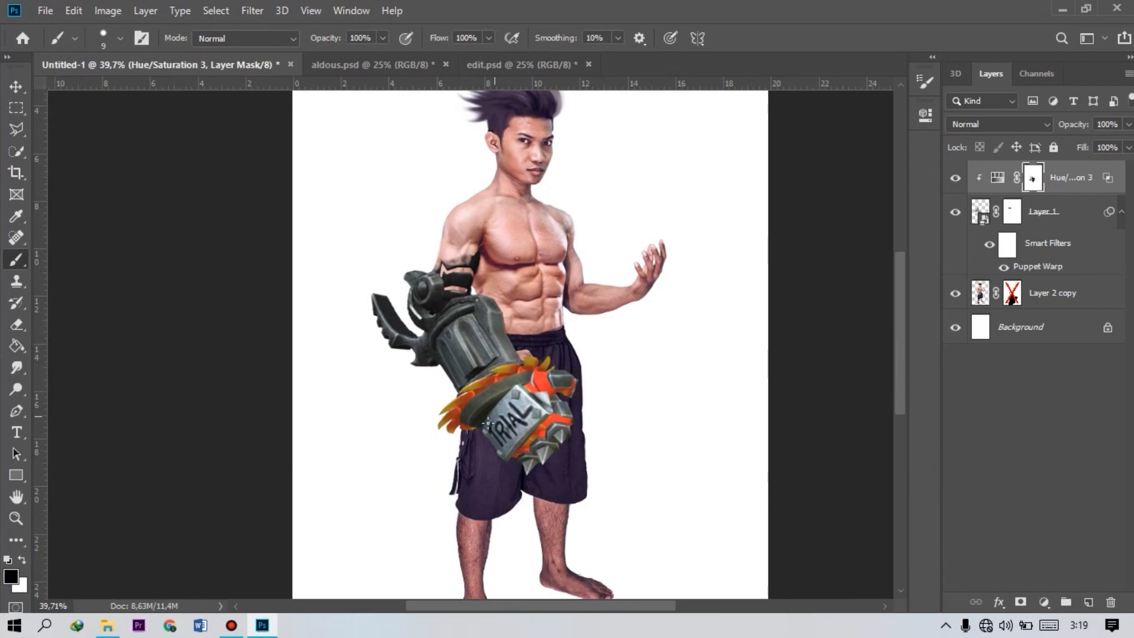
scroll(487, 390, "up", 3)
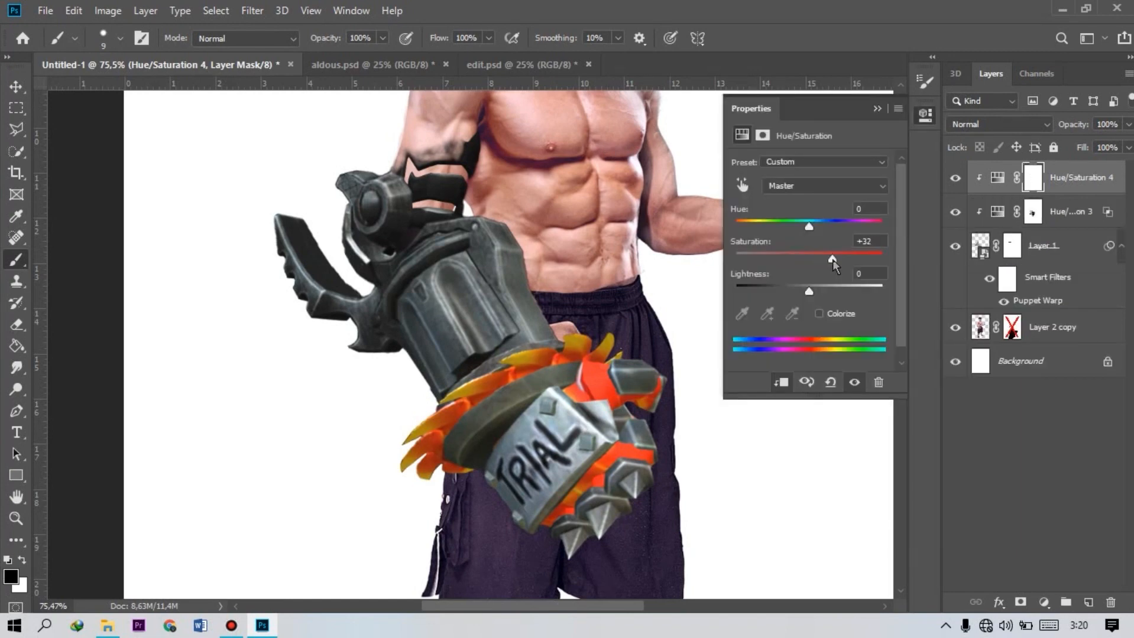
mouse_move(810, 292)
left_mouse_down()
mouse_move(781, 292)
mouse_move(821, 292)
left_mouse_up()
left_click(874, 108)
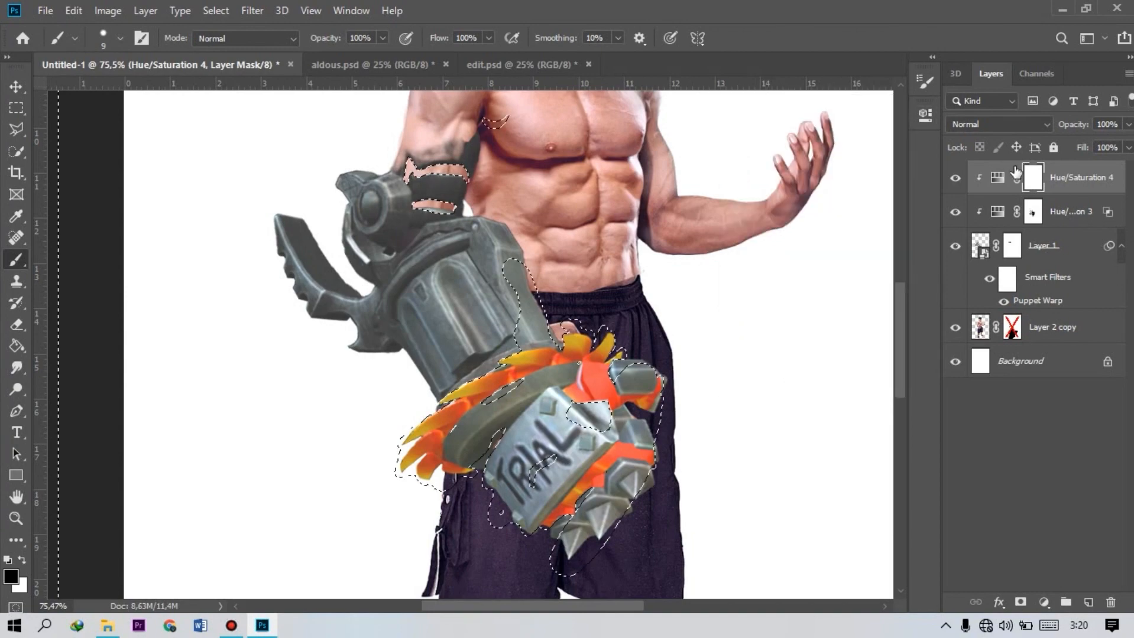
Enlarge the soft brush and paint black on the Hue/Saturation 4 mask over the gauntlet's barrel and upper metal parts.
scroll(454, 435, "up", 2)
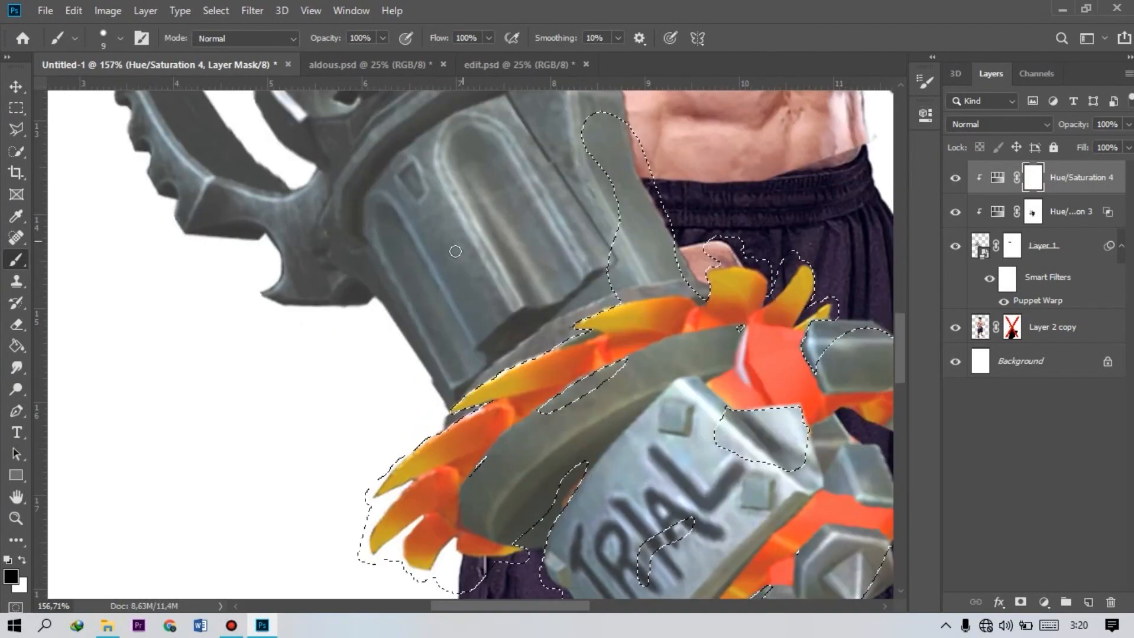
scroll(391, 245, "up", 1)
key("bracketright")
key("bracketright")
key("bracketright")
key("bracketright")
key("bracketright")
key("bracketright")
key("bracketright")
key("bracketright")
key("bracketright")
key("bracketright")
key("bracketright")
key("bracketright")
key("bracketright")
key("bracketright")
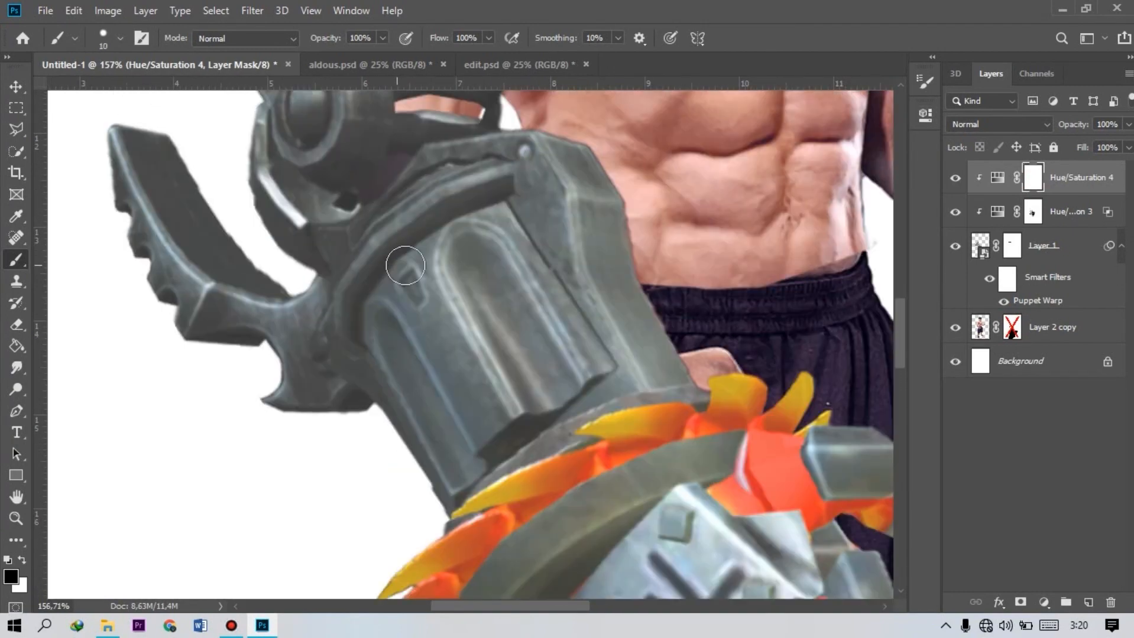
mouse_move(482, 234)
left_mouse_down()
mouse_move(511, 282)
mouse_move(387, 232)
left_mouse_up()
right_click(387, 230)
left_click(479, 458)
left_click(294, 325)
left_click_drag(296, 325, 629, 203)
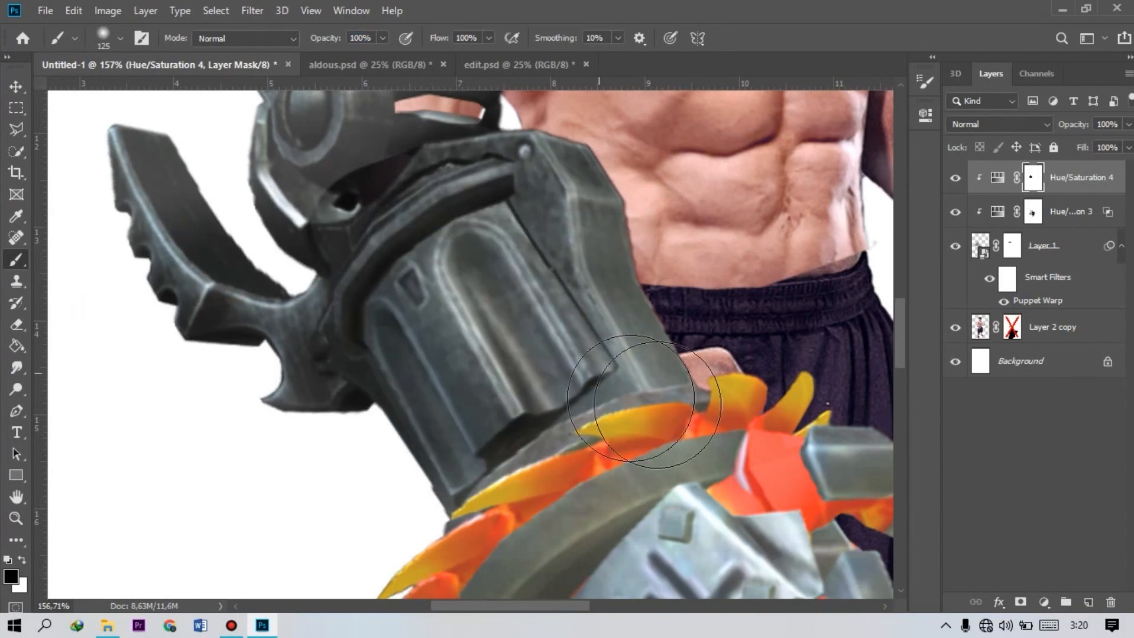
Examine the gauntlet's shading around the joint, arm straps and fist, both up close and against the whole figure.
scroll(654, 439, "down", 3)
scroll(266, 384, "up", 1)
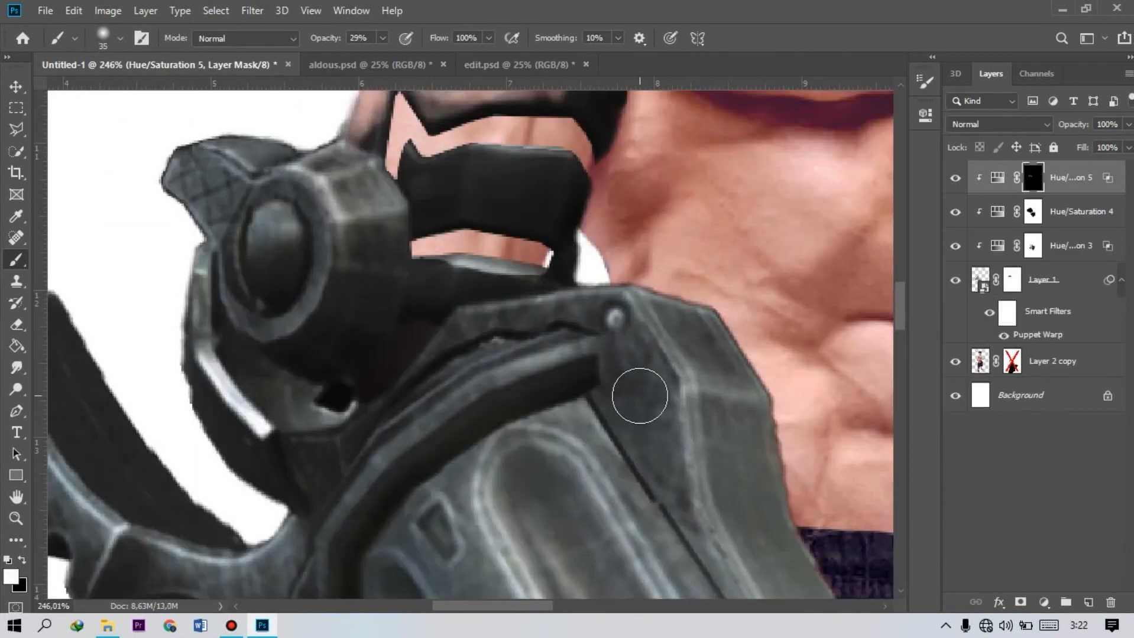
scroll(638, 408, "up", 1)
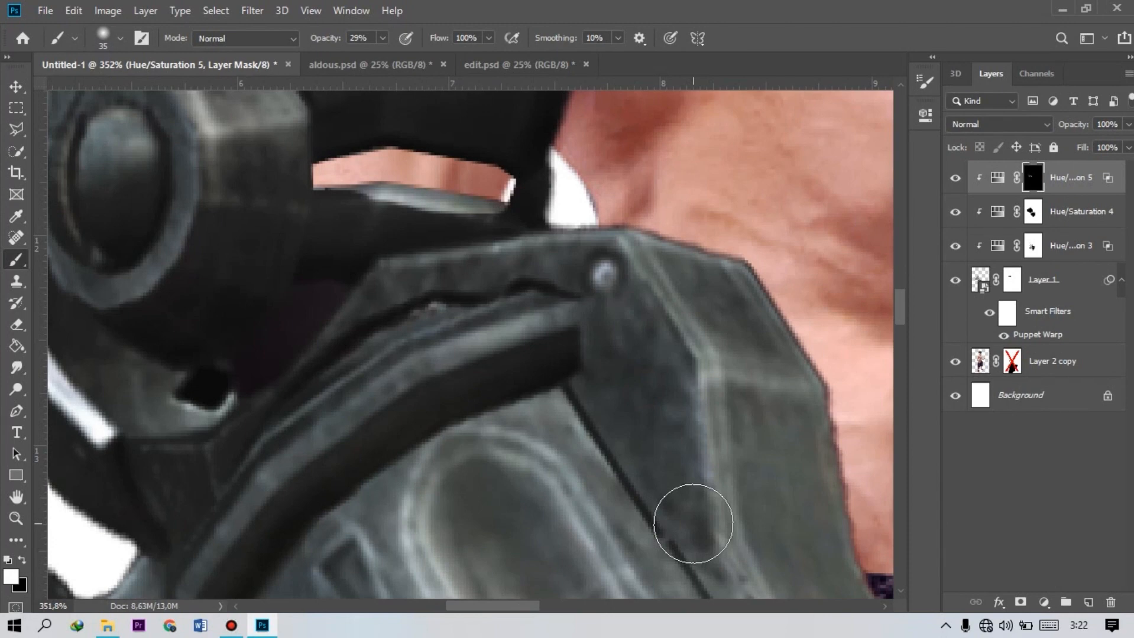
scroll(650, 374, "up", 1)
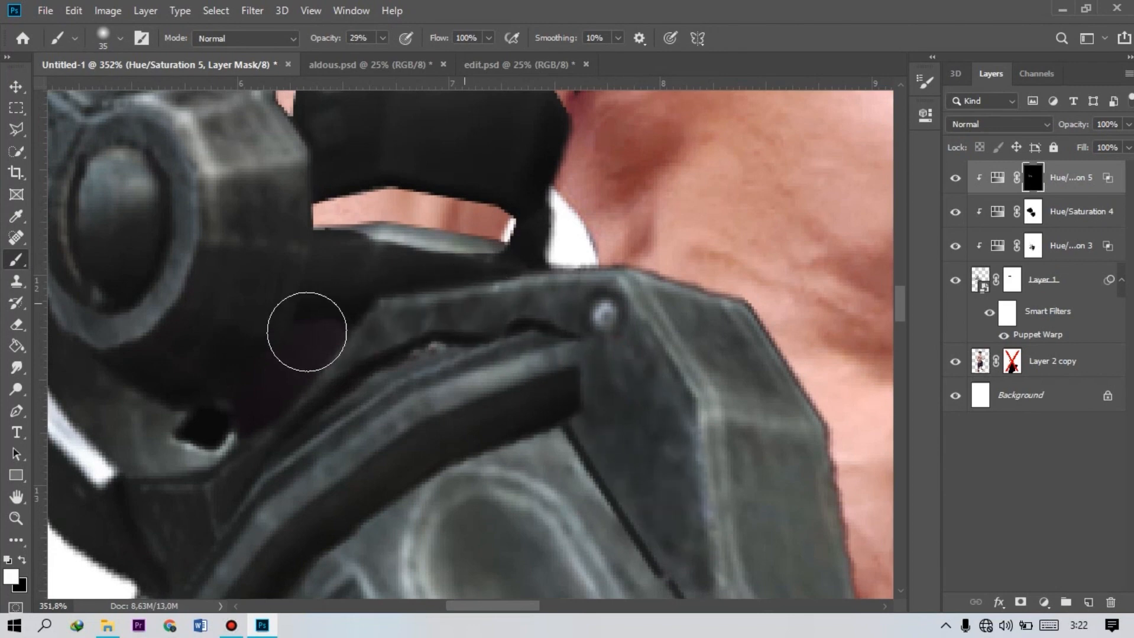
scroll(461, 251, "up", 2)
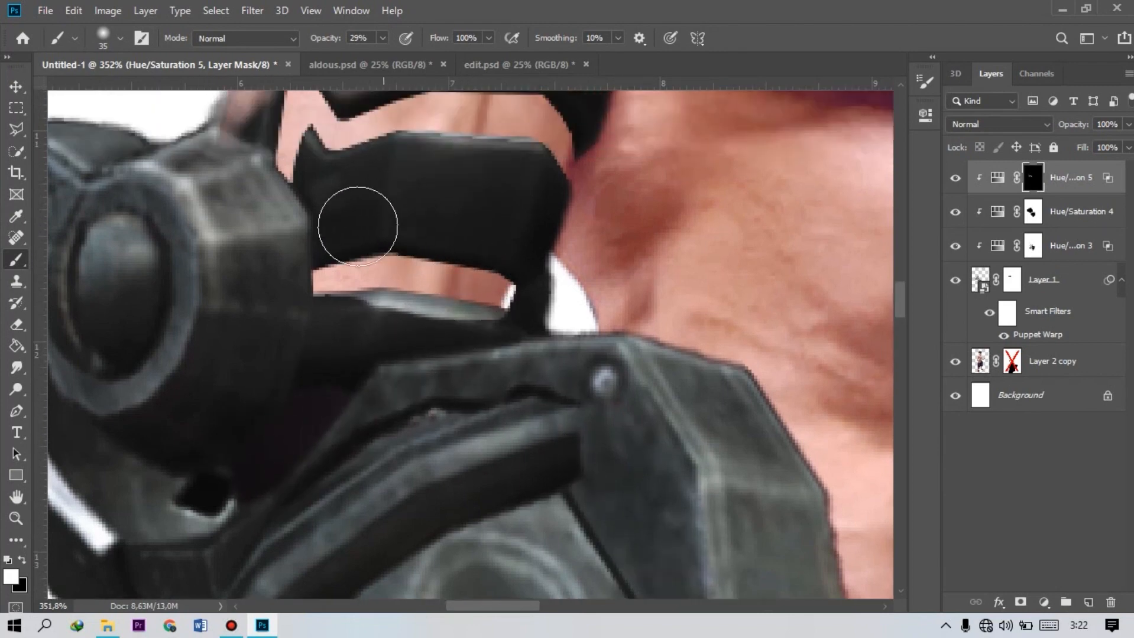
scroll(538, 203, "down", 10)
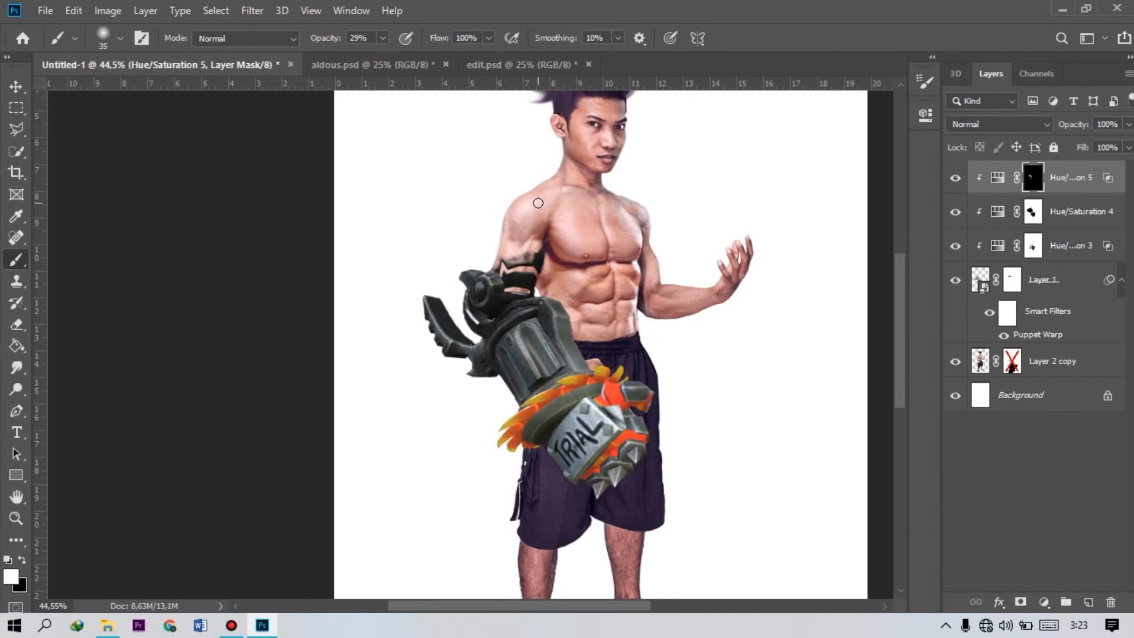
scroll(586, 442, "up", 4)
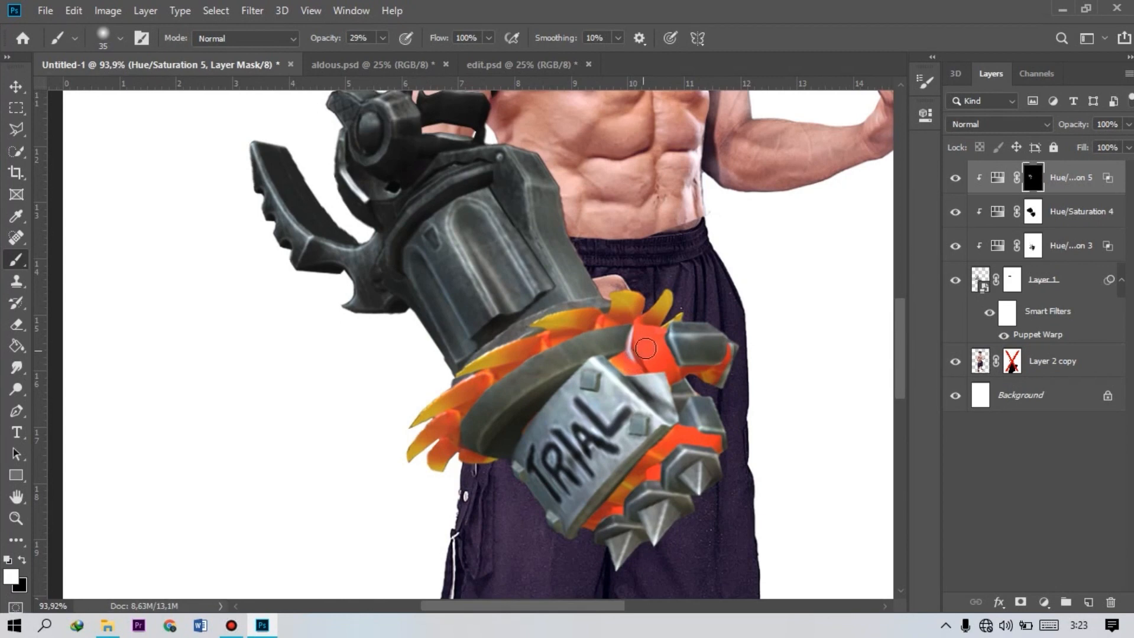
Add an orange Solid Color fill layer above Layer 2 copy and set its blend mode to Pin Light.
left_click(999, 311)
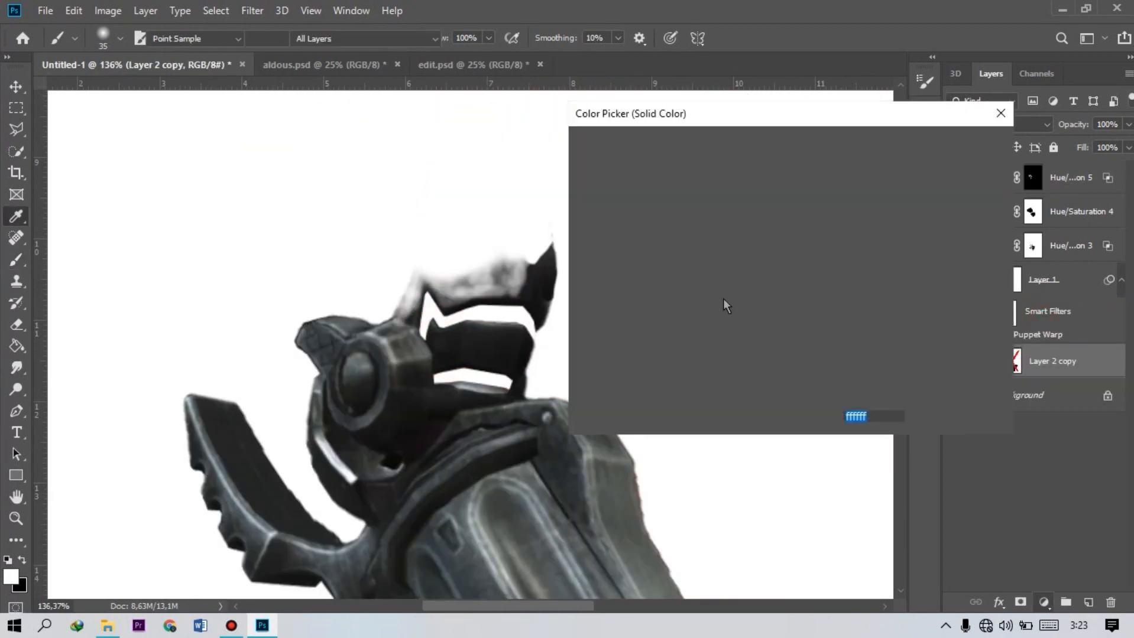
type("ff0000")
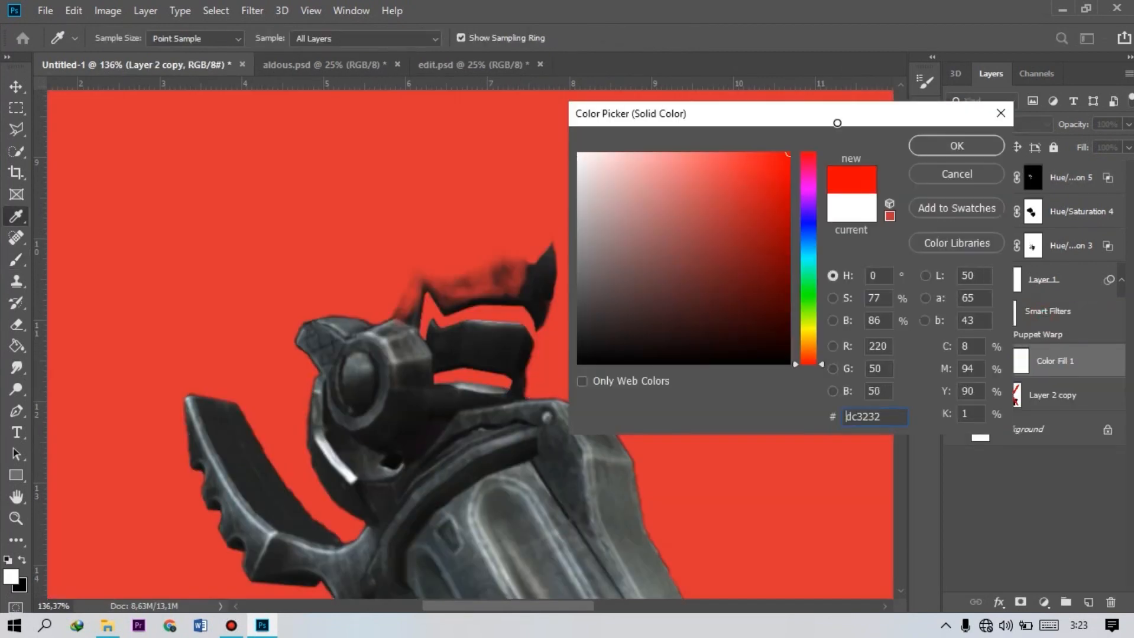
left_click_drag(818, 366, 809, 345)
left_click(978, 152)
left_click(997, 124)
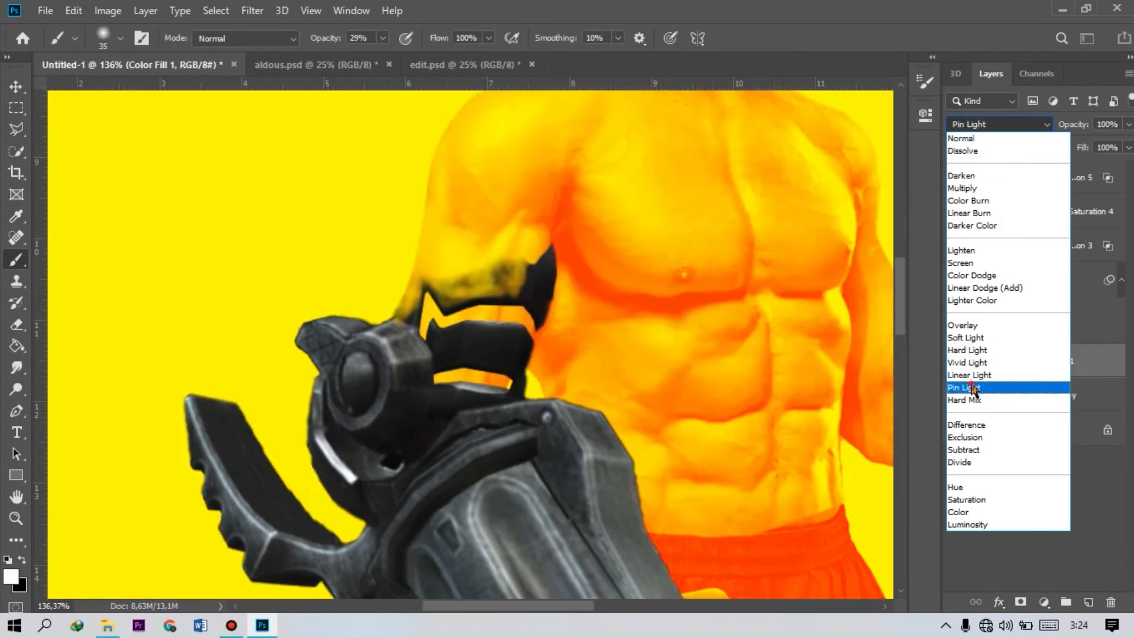
left_click(972, 387)
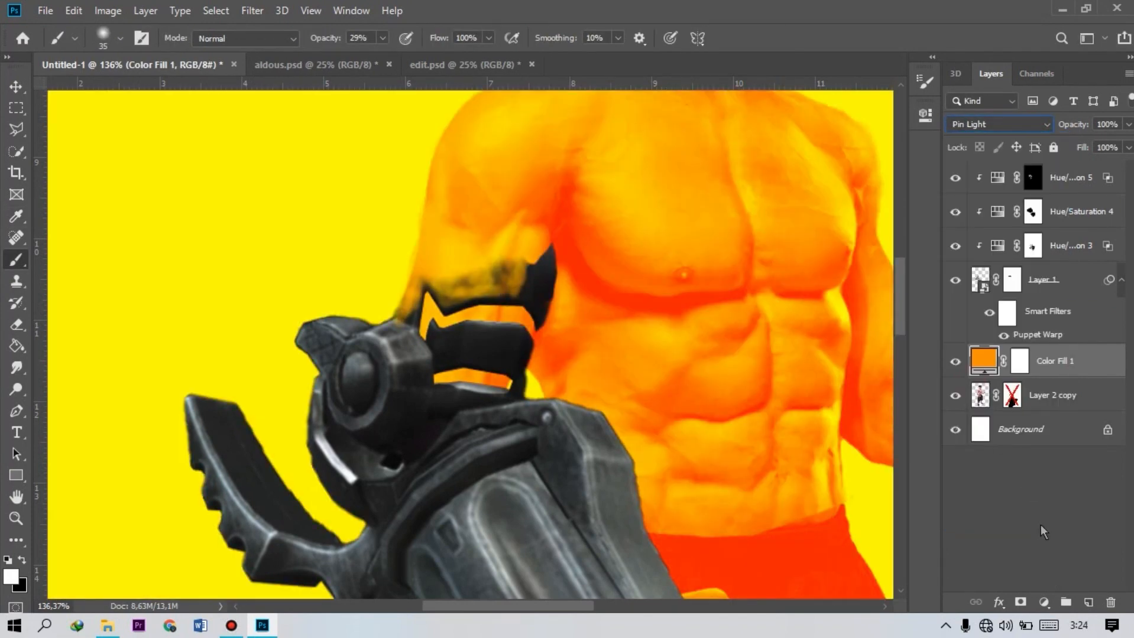
Clip the orange fill to Layer 2 copy and invert its mask to hide the color.
key("v")
key("ctrl+0")
left_click(1030, 360)
key("ctrl+i")
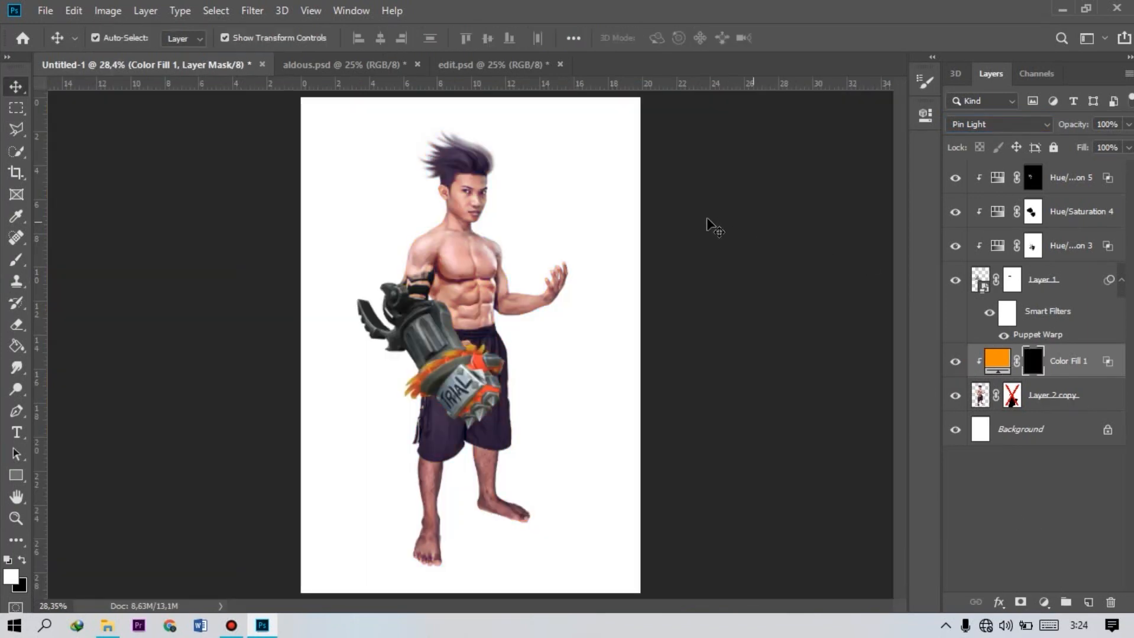
Paint white on the Color Fill 1 mask at 100% opacity to reveal orange over the upper arm above the gauntlet.
scroll(432, 180, "up", 5)
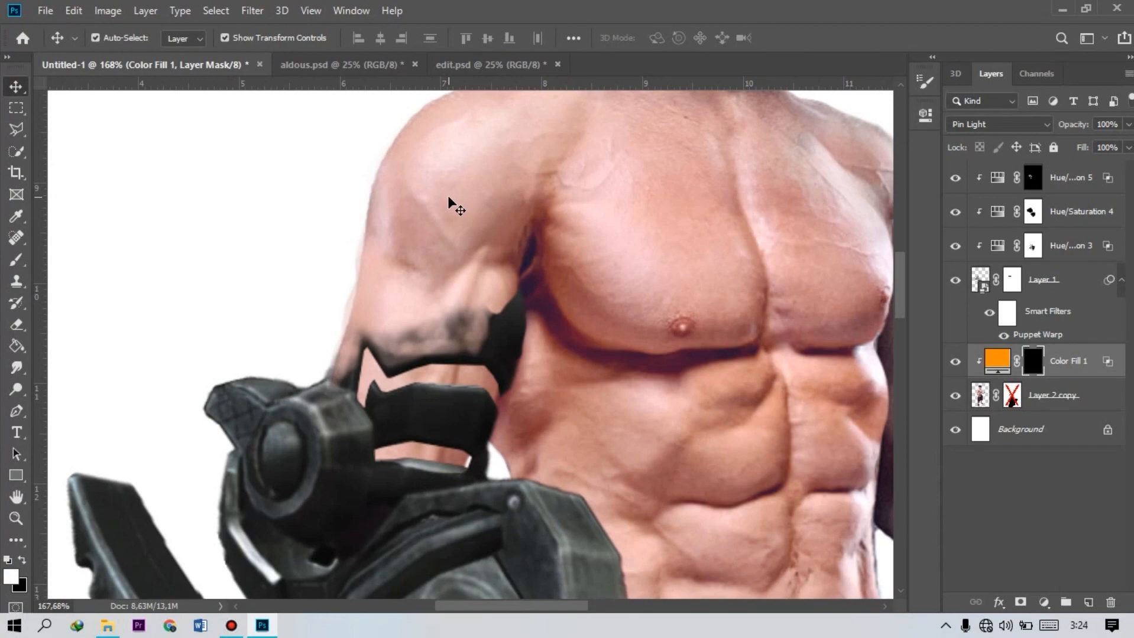
key("b")
mouse_move(391, 337)
left_mouse_down()
mouse_move(329, 332)
mouse_move(434, 453)
mouse_move(480, 385)
left_mouse_up()
scroll(532, 375, "up", 3)
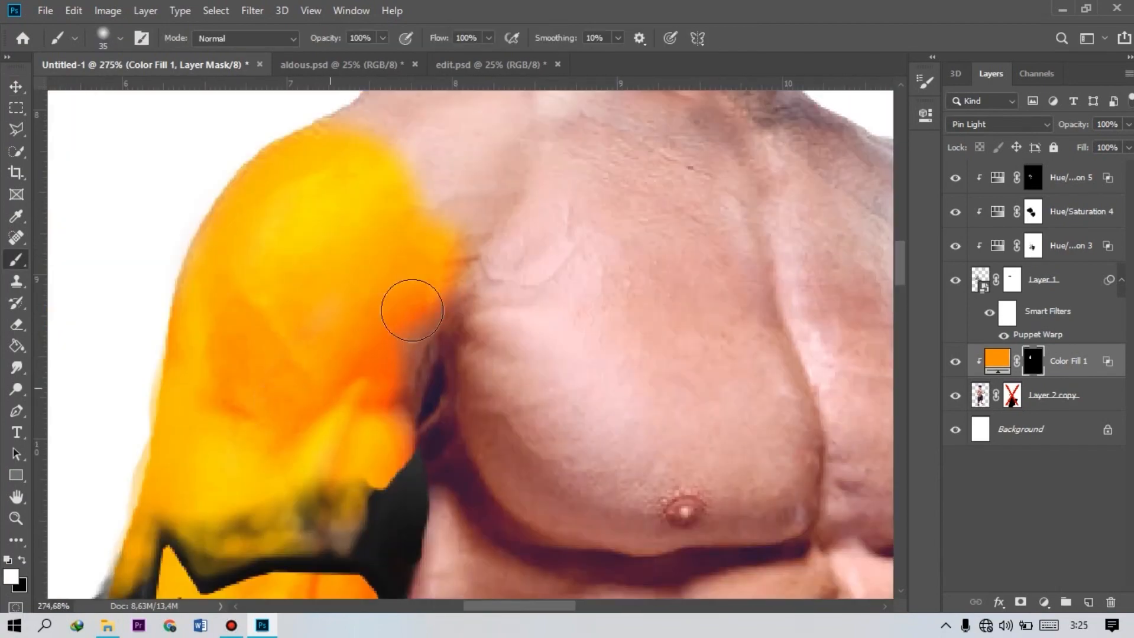
mouse_move(402, 376)
left_mouse_down()
mouse_move(395, 421)
mouse_move(412, 364)
mouse_move(390, 350)
mouse_move(328, 345)
mouse_move(325, 321)
mouse_move(279, 410)
mouse_move(297, 551)
left_mouse_up()
scroll(264, 393, "down", 2)
key("ctrl+0")
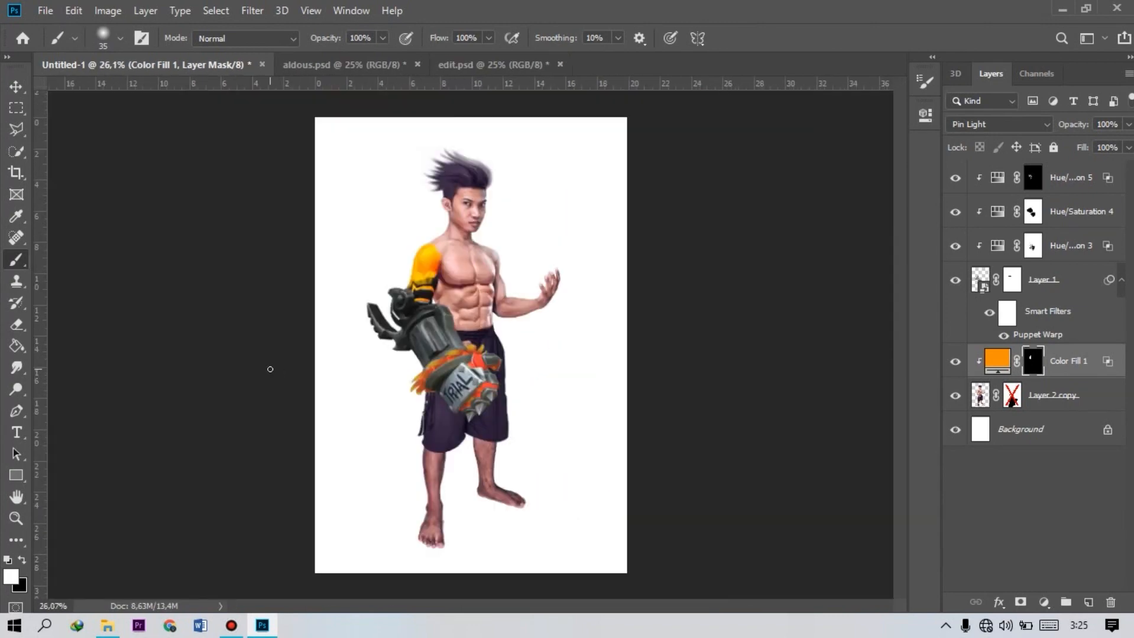
Trace the lower edge of the black chest strap in the jan-goszyk image with a Pen path, starting at the strap's end under the arm.
scroll(359, 312, "up", 5)
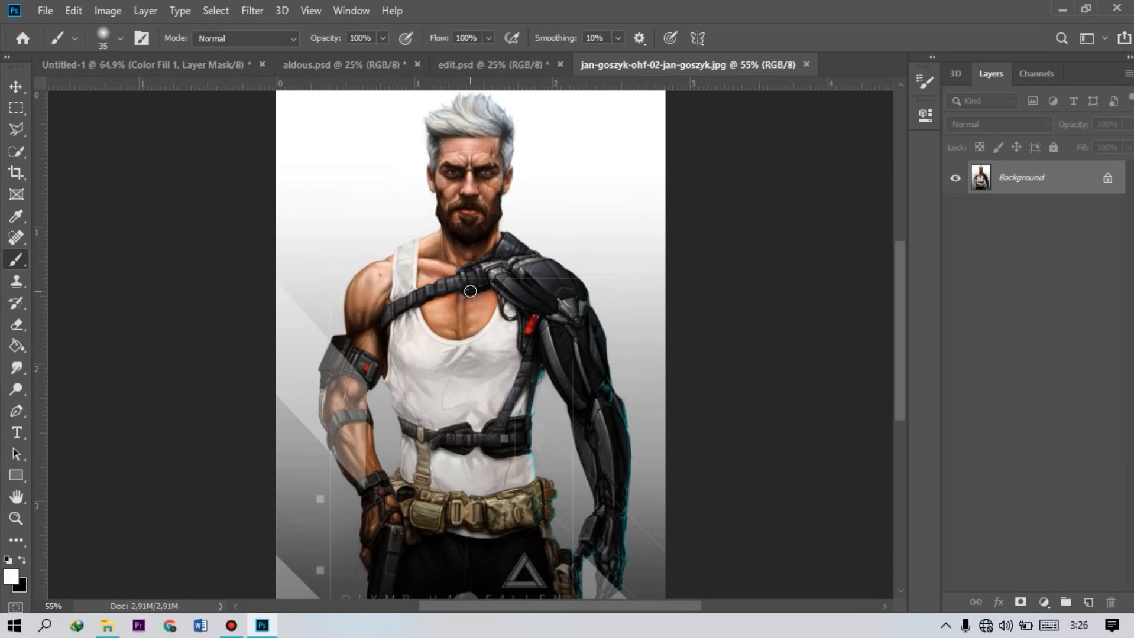
scroll(490, 236, "up", 4)
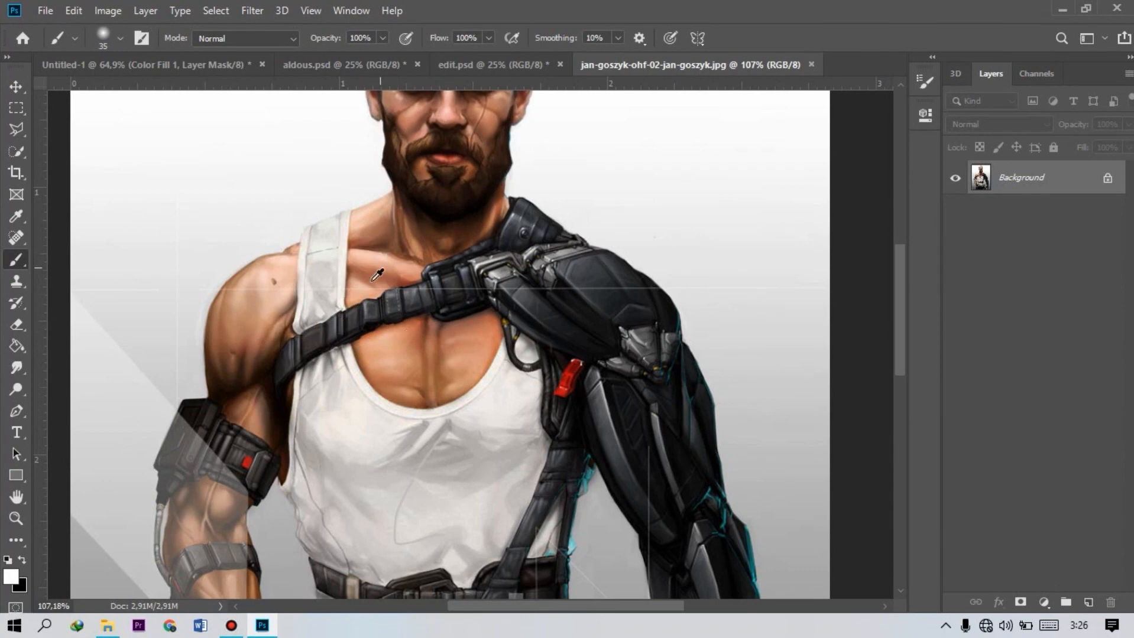
scroll(384, 268, "up", 2)
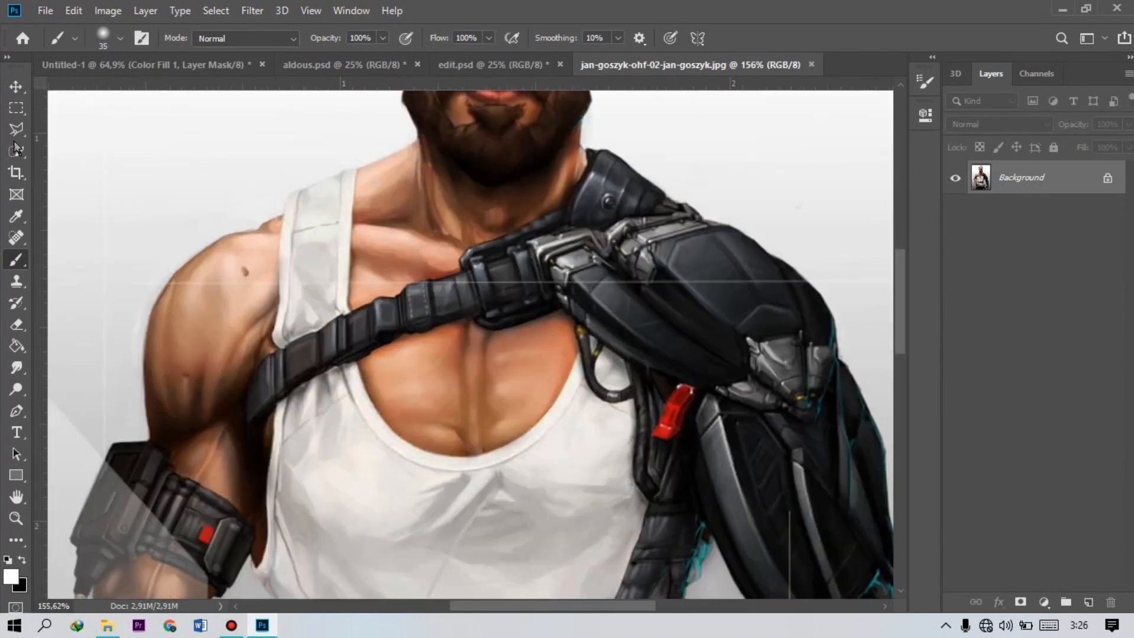
left_click(18, 412)
scroll(307, 507, "up", 5)
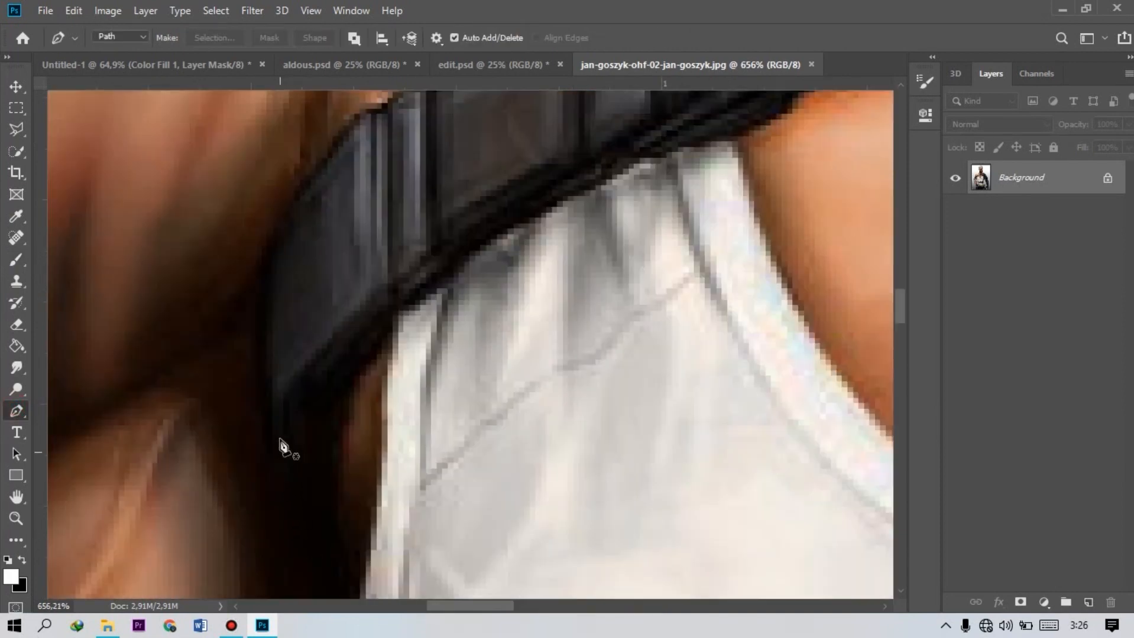
left_click(277, 453)
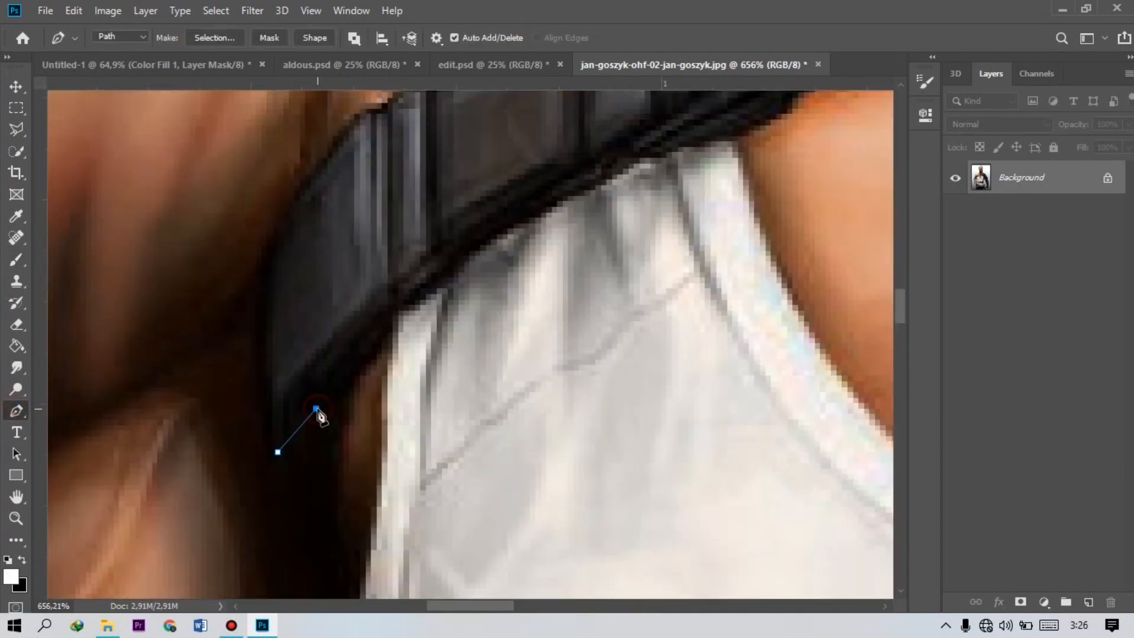
left_click(370, 349)
left_click(402, 305)
left_click(447, 279)
left_click(466, 260)
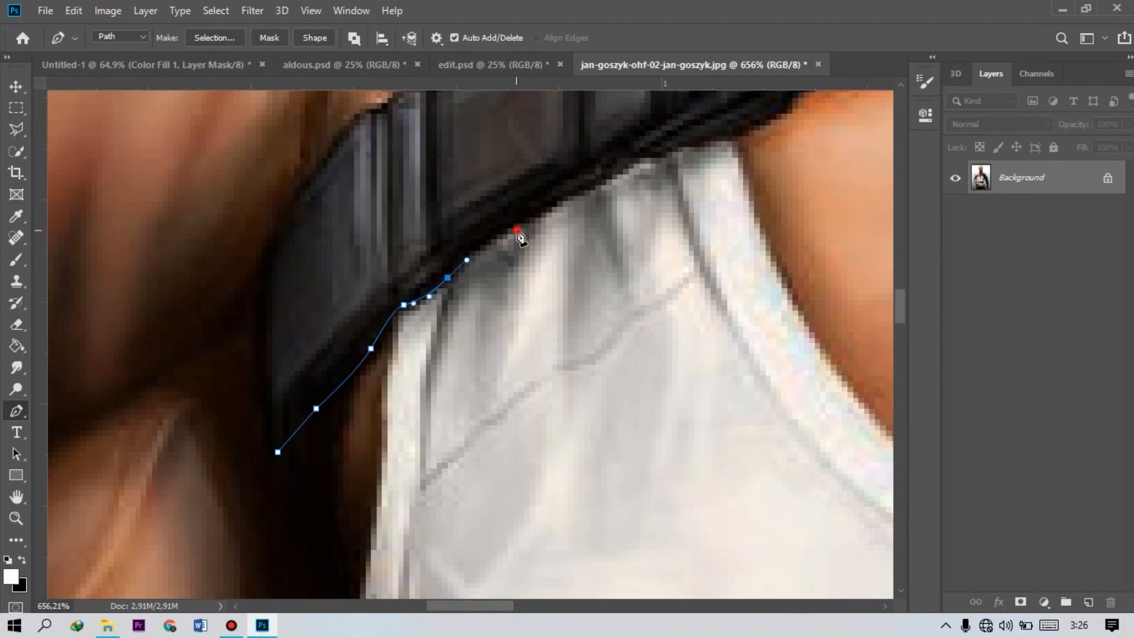
left_click(518, 229)
scroll(501, 234, "down", 1)
scroll(568, 232, "down", 3)
scroll(624, 223, "up", 2)
left_click_drag(491, 292, 505, 285)
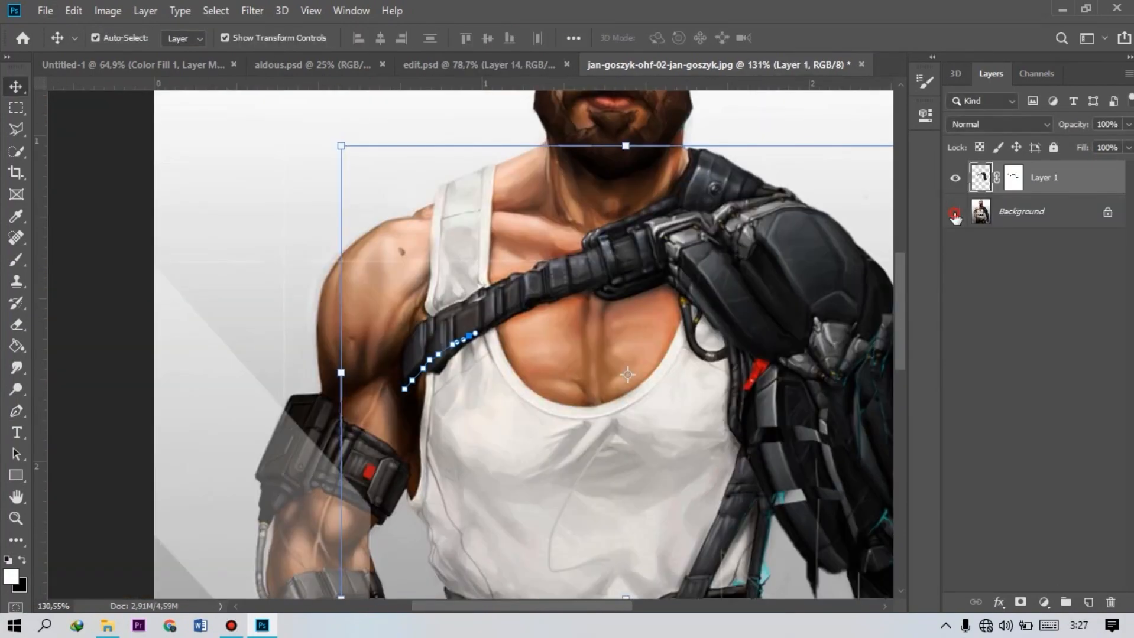
Hide the Background layer behind the masked shoulder armor cutout in the jan-goszyk image.
left_click(955, 214)
scroll(410, 302, "down", 3)
scroll(411, 301, "up", 2)
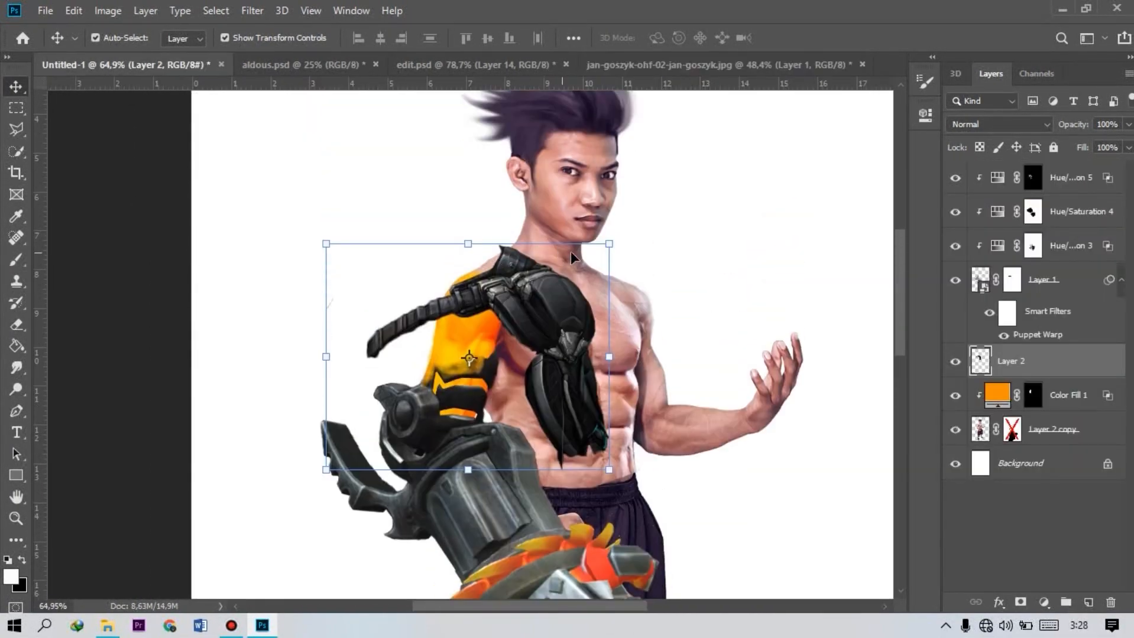
Flip the shoulder armor in Layer 2 horizontally and place it over the man's gauntlet-side shoulder with the strap across his chest.
right_click(600, 237)
left_click(645, 455)
left_click_drag(377, 321, 465, 301)
scroll(473, 298, "up", 1)
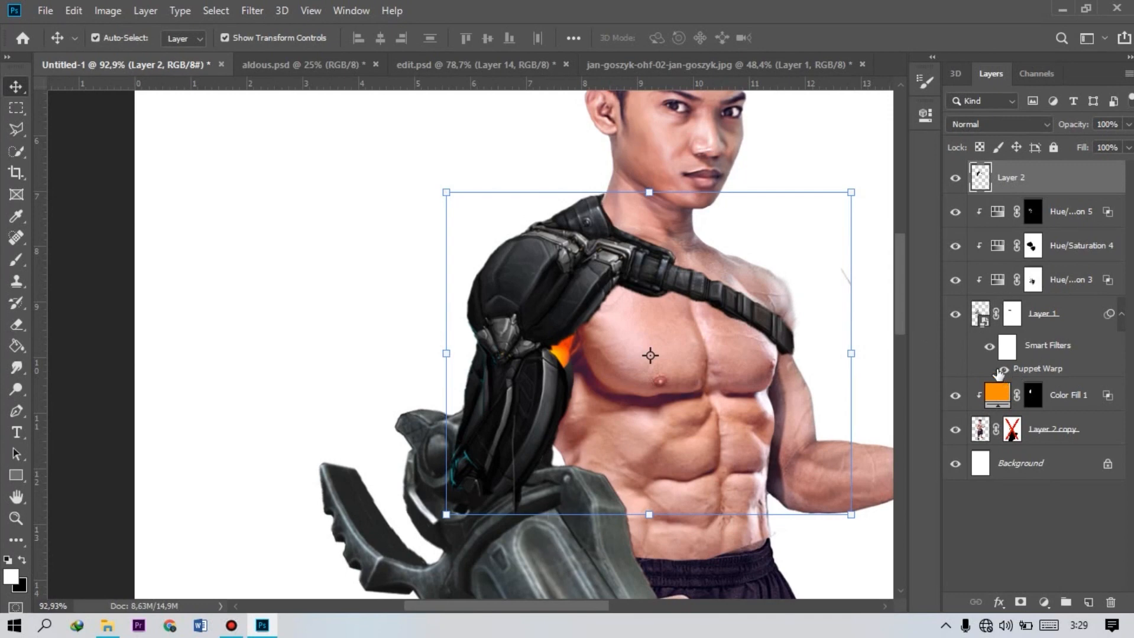
Add a layer mask to Layer 2 that exposes the orange areas, and paint white on it to restore the armor above the orange bands.
left_click(979, 178, "ctrl")
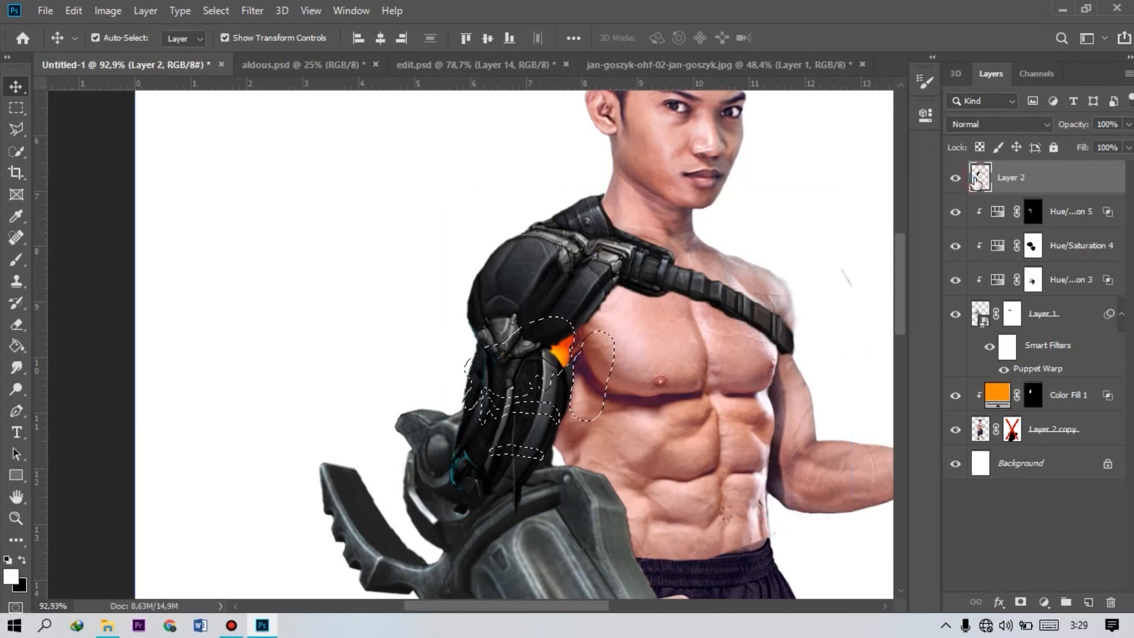
left_click(1020, 602)
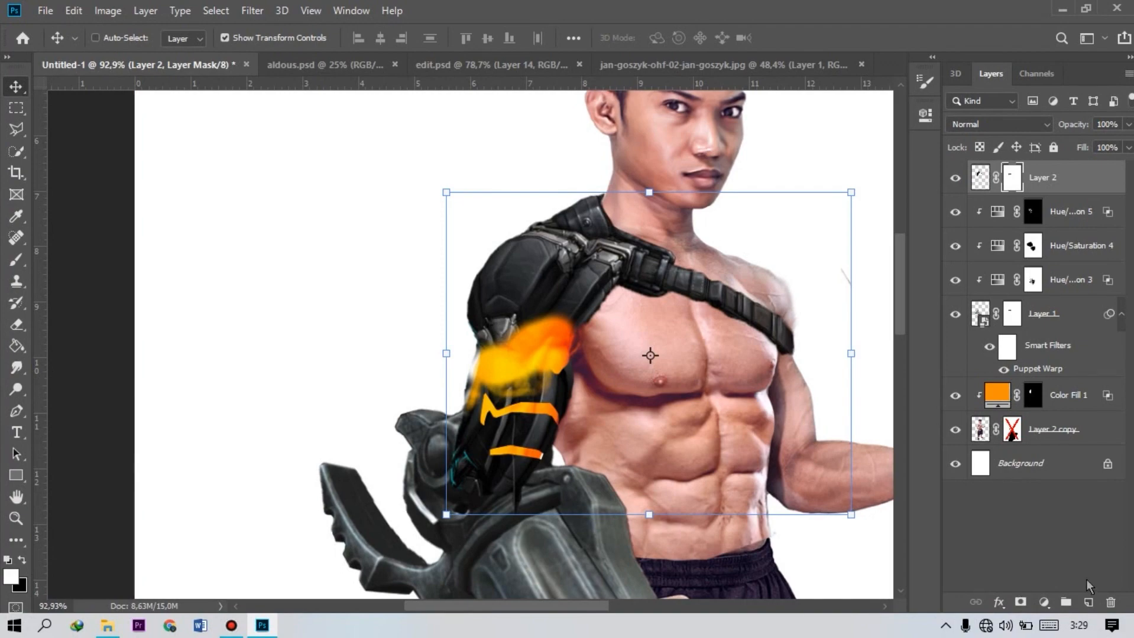
left_click(526, 316, "ctrl")
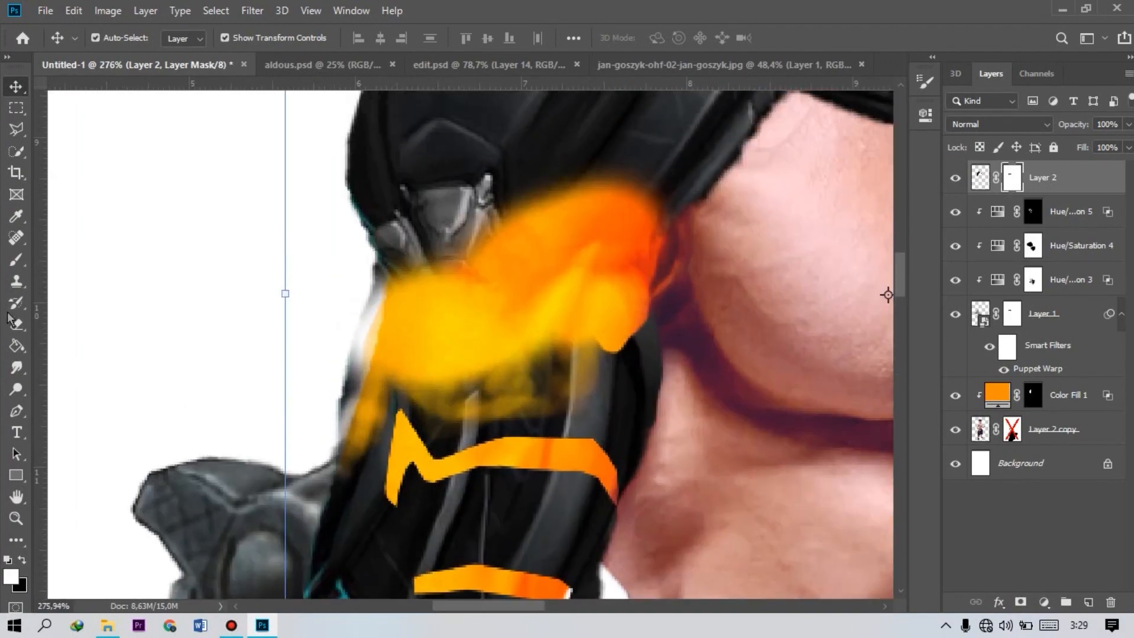
left_click(17, 261)
mouse_move(620, 172)
left_mouse_down()
mouse_move(634, 272)
mouse_move(600, 324)
mouse_move(515, 244)
mouse_move(647, 323)
mouse_move(506, 357)
mouse_move(531, 392)
mouse_move(452, 392)
mouse_move(482, 287)
mouse_move(495, 386)
mouse_move(431, 392)
left_mouse_up()
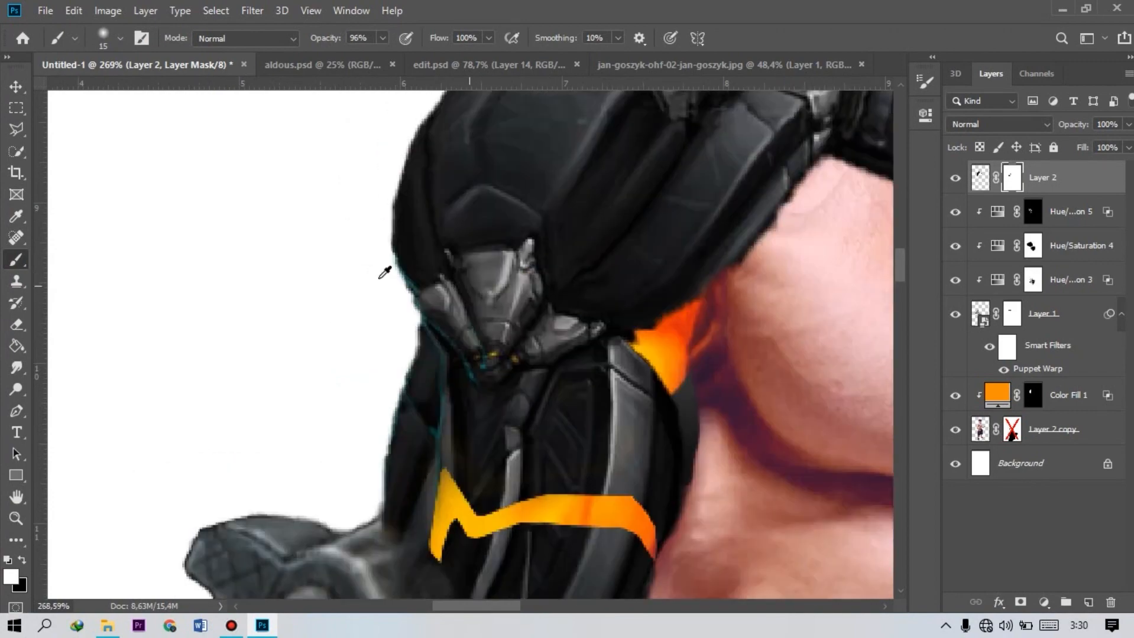
scroll(385, 273, "down", 6)
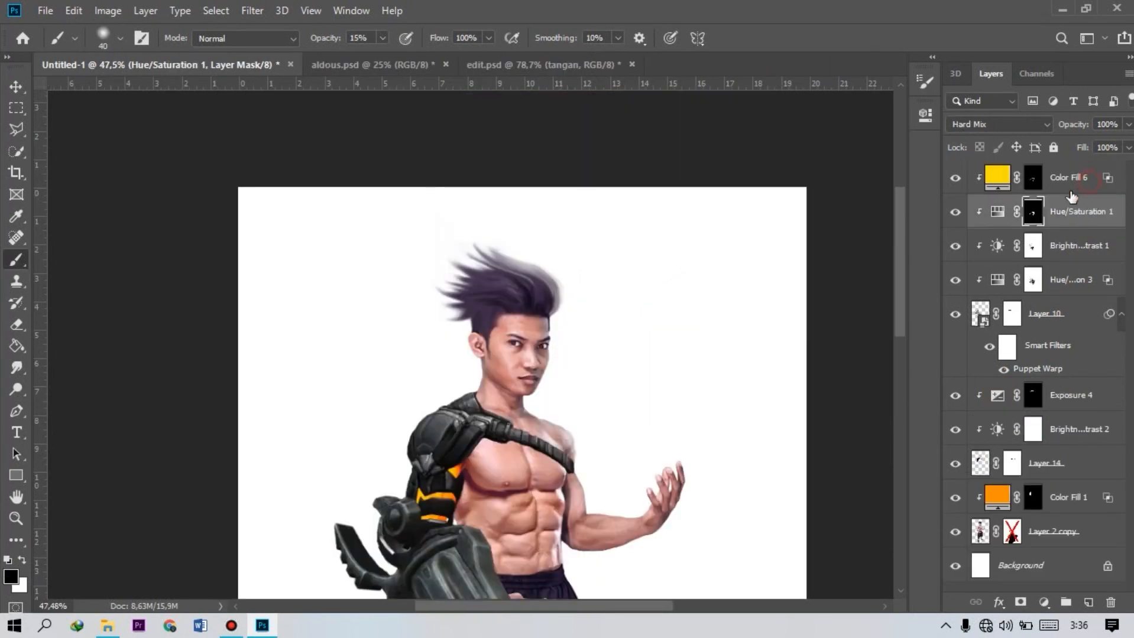
Group the layers from Color Fill 6 down to Layer 14 and name the group "tanagan".
left_click(1071, 177)
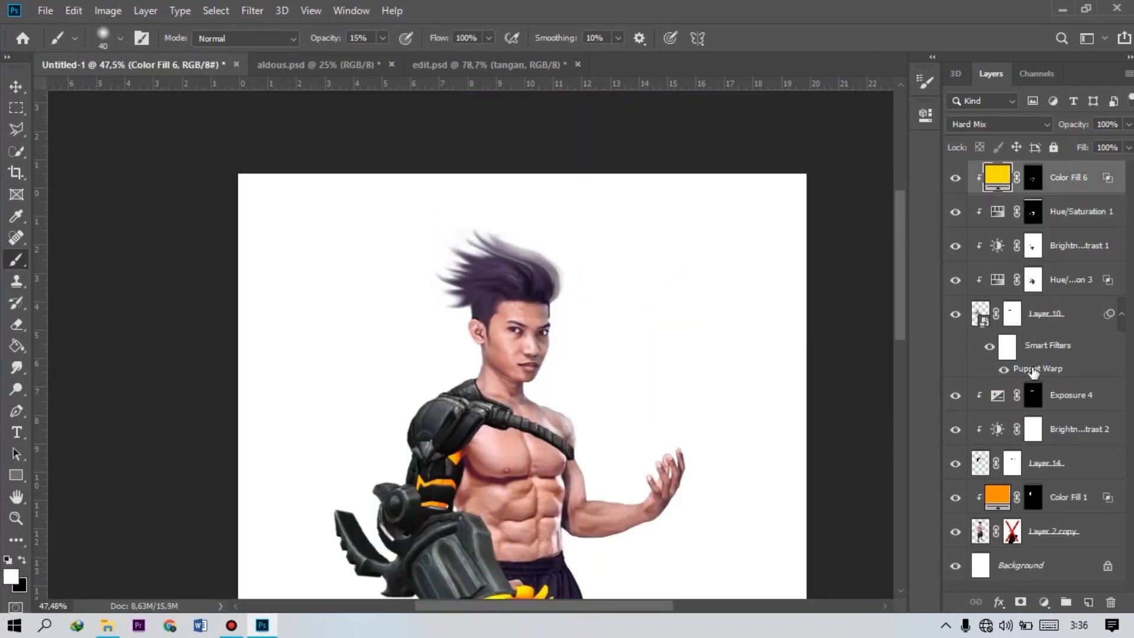
left_click(1063, 461, "shift")
key("ctrl+g")
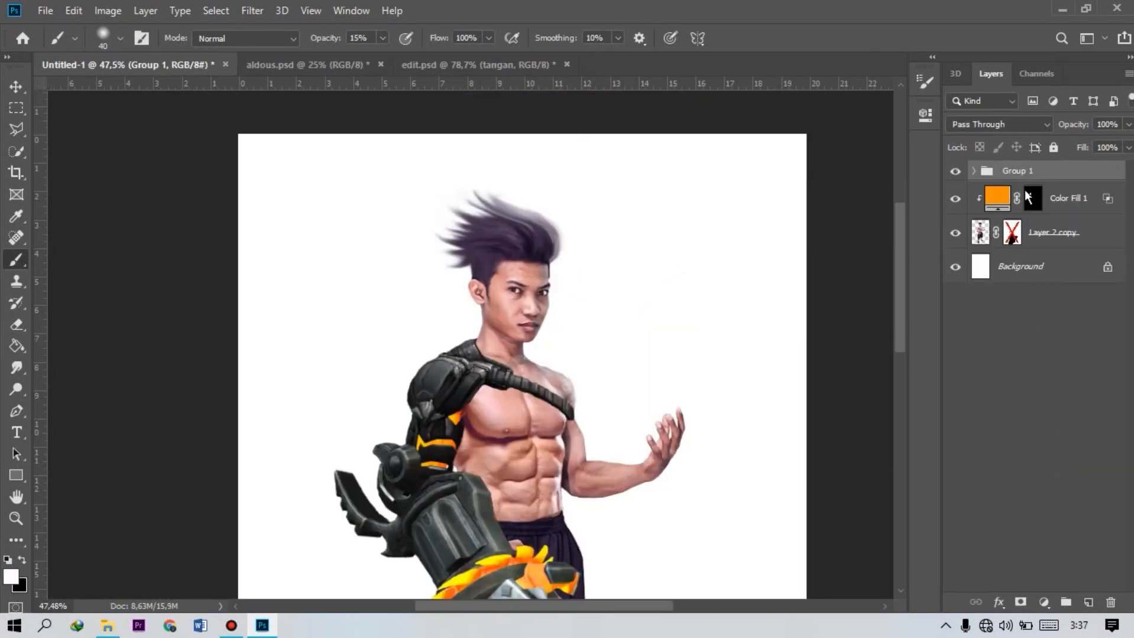
double_click(1023, 172)
key("Return")
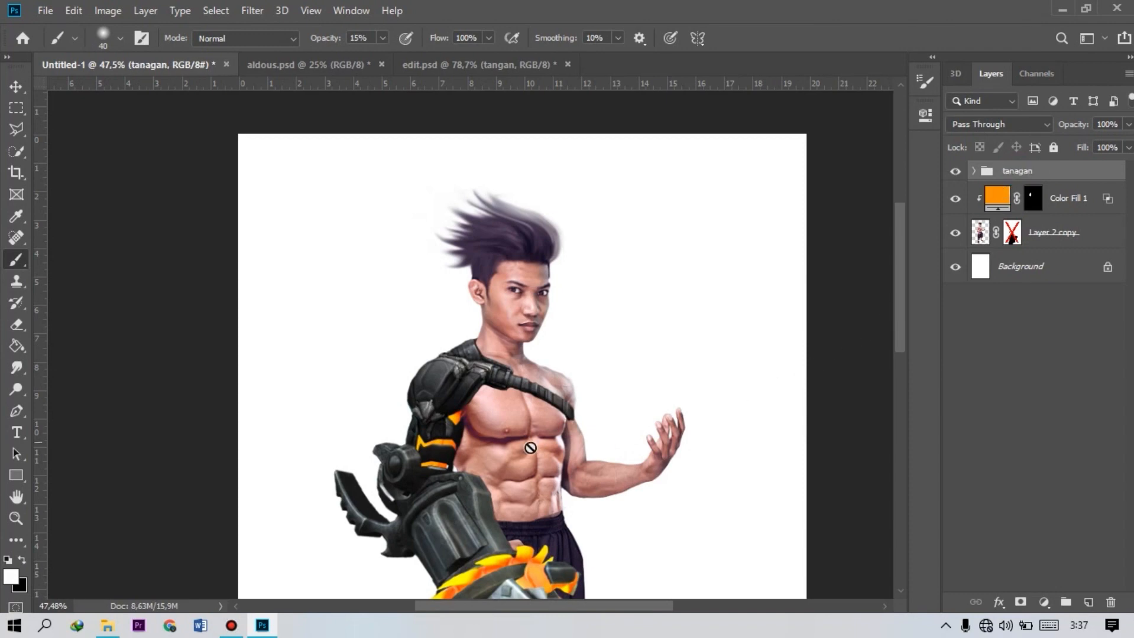
Add an Exposure adjustment above Color Fill 1, lower its exposure, and clip it to the man's layer.
scroll(480, 442, "down", 2)
scroll(449, 455, "up", 1)
scroll(508, 428, "down", 1)
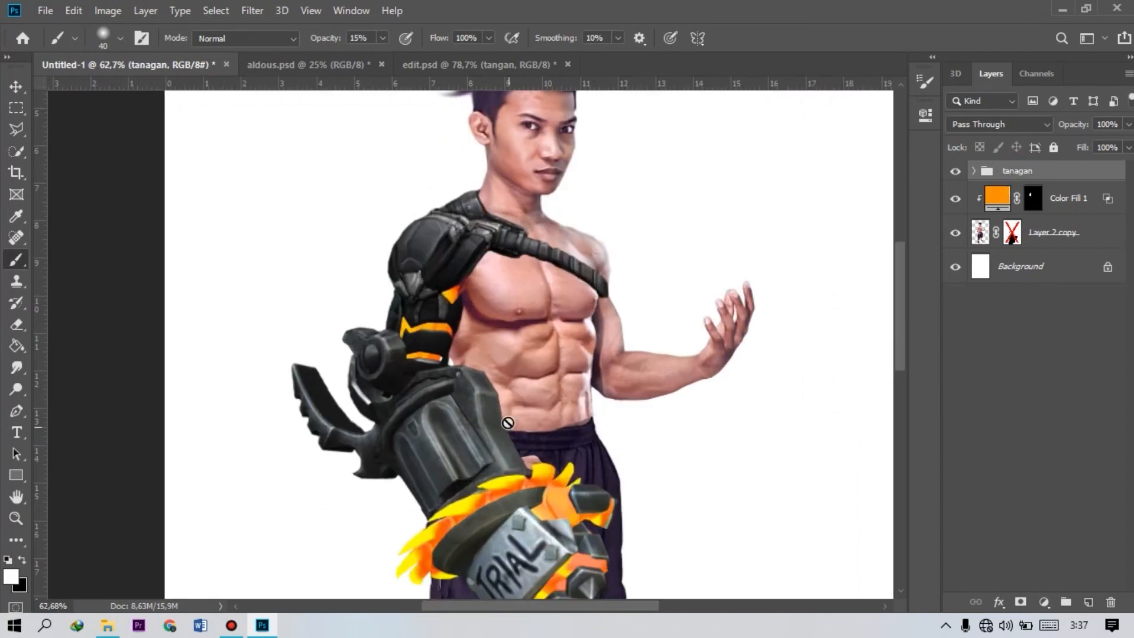
scroll(508, 428, "down", 1)
left_click(1054, 208)
left_click(1044, 603)
left_click(1038, 389)
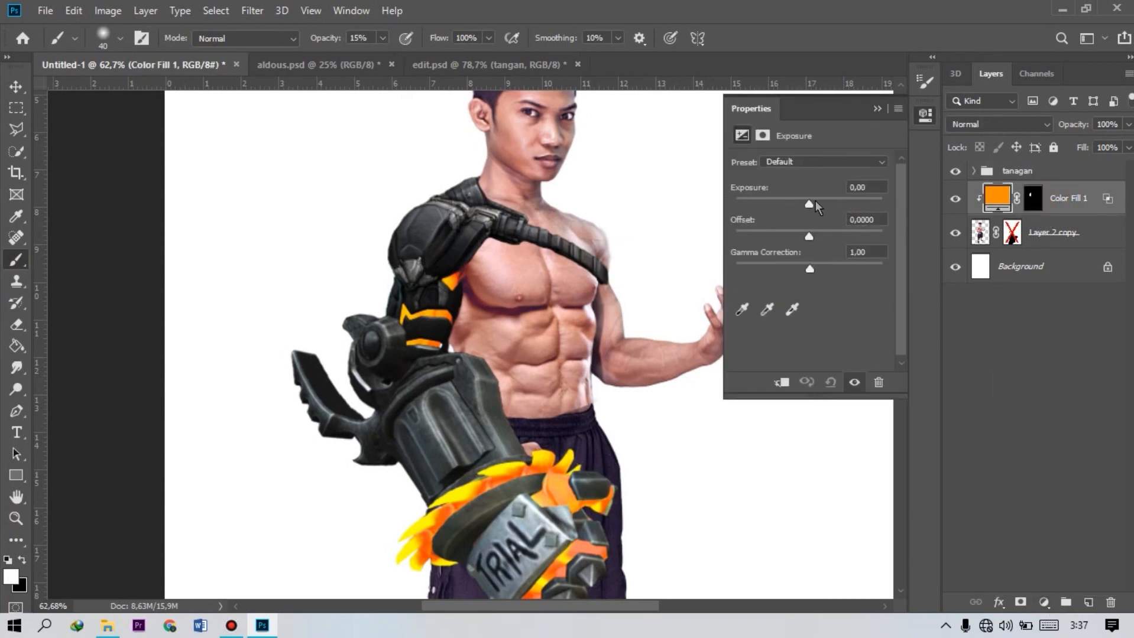
left_click_drag(810, 204, 771, 204)
left_click(781, 383)
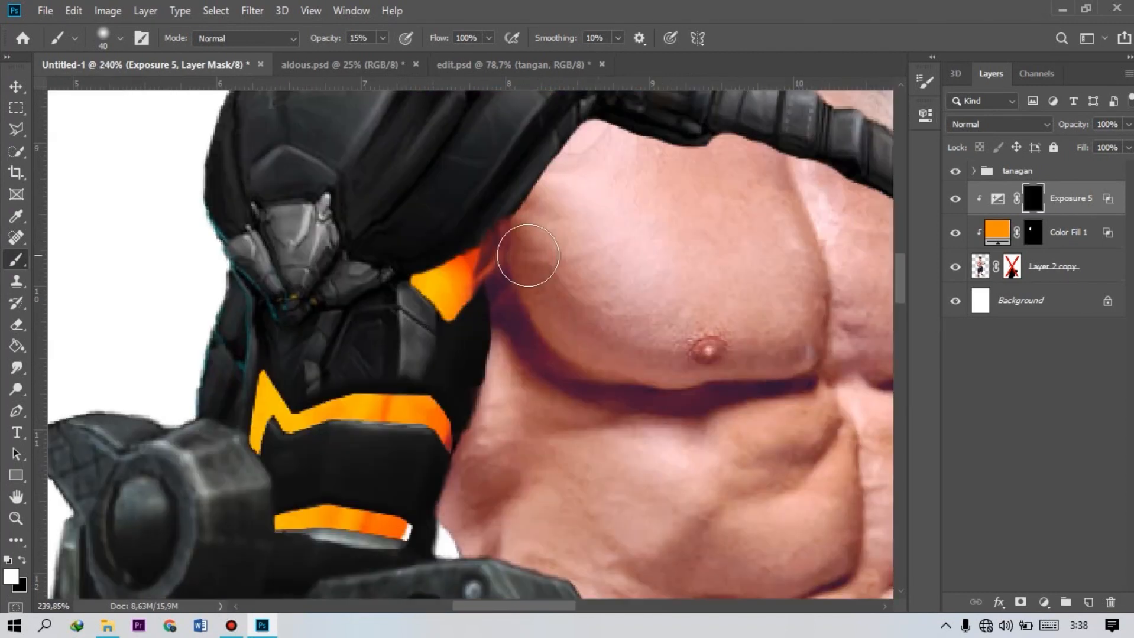
Paint white on the Exposure 5 mask at 15% opacity to shade the chest and side next to the armored arm.
mouse_move(526, 253)
left_mouse_down()
mouse_move(514, 222)
mouse_move(538, 264)
left_mouse_up()
left_click_drag(610, 341, 739, 379)
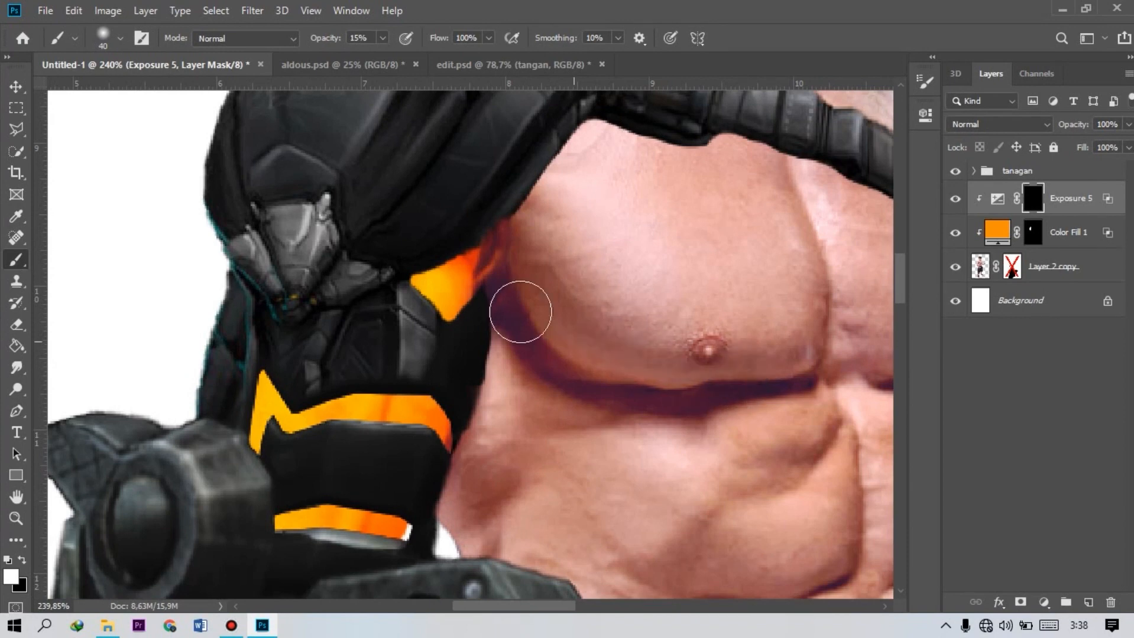
left_click_drag(498, 354, 483, 311)
mouse_move(477, 458)
left_mouse_down()
mouse_move(458, 418)
mouse_move(470, 374)
mouse_move(537, 397)
mouse_move(589, 463)
mouse_move(547, 606)
left_mouse_up()
Paint broader shading over the chest and torso on the Exposure 5 mask with a size 100 brush at 40% opacity.
key("4")
scroll(547, 591, "down", 3)
key("bracketright")
key("bracketright")
key("bracketright")
key("bracketright")
key("bracketright")
key("bracketright")
key("bracketright")
mouse_move(685, 355)
left_mouse_down()
mouse_move(573, 370)
mouse_move(498, 330)
mouse_move(609, 399)
left_mouse_up()
scroll(733, 437, "down", 3)
scroll(721, 423, "down", 2)
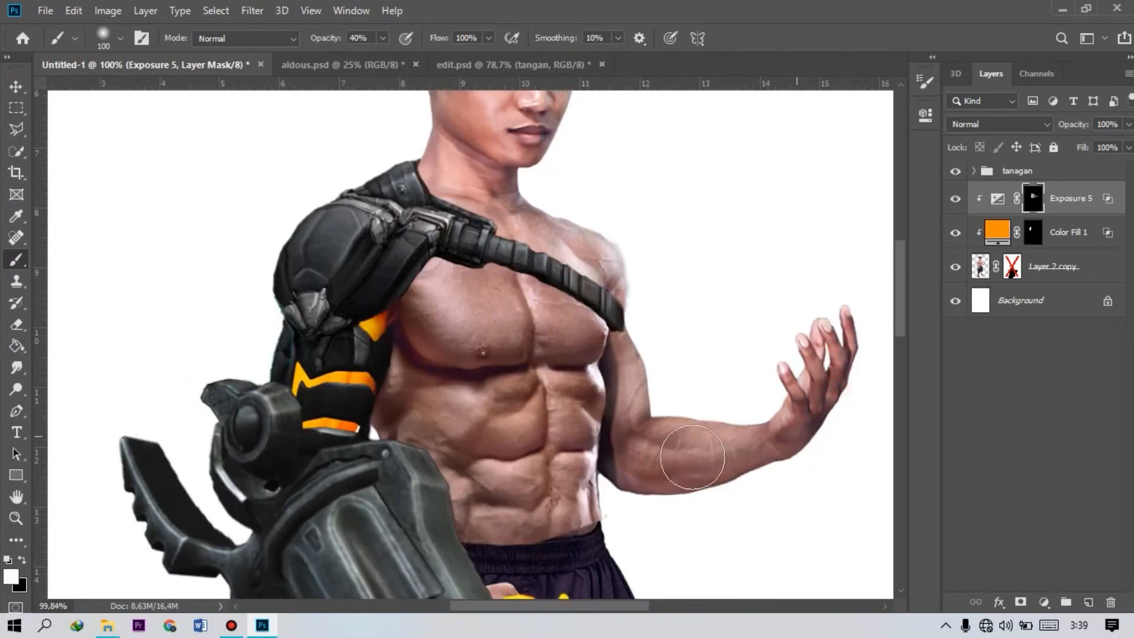
Shade the neck skin beside the armor collar on the Exposure 5 mask with a size 35 brush at 33% opacity.
scroll(501, 287, "up", 3)
scroll(521, 437, "up", 5)
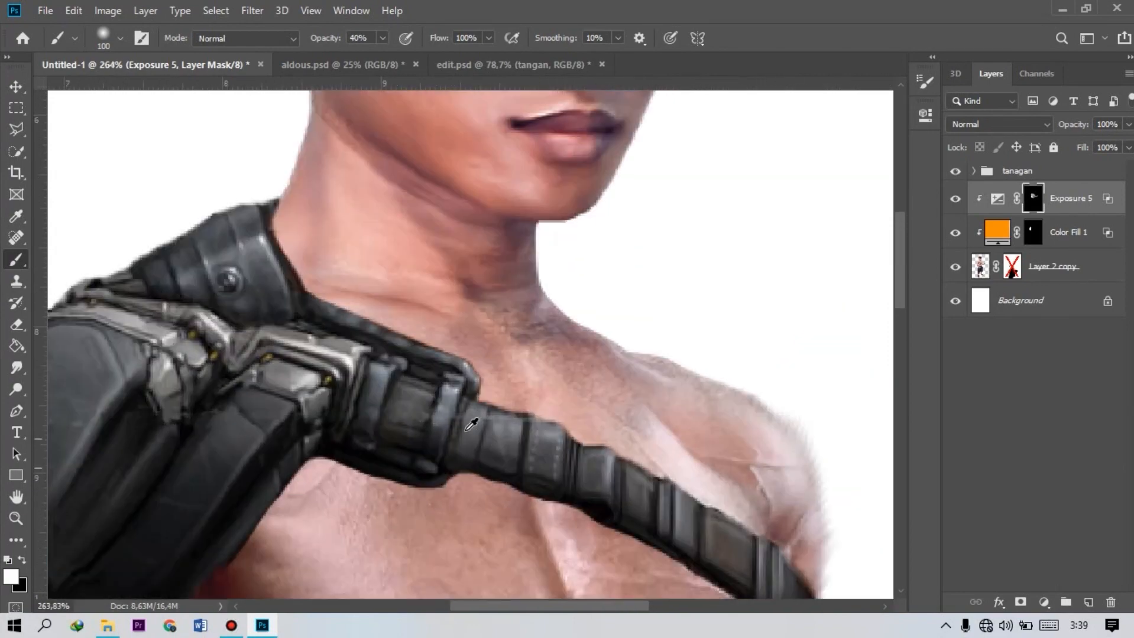
scroll(348, 360, "up", 2)
key("[")
key("[")
key("[")
key("[")
key("[")
key("[")
key("[")
key("[")
key("3")
key("3")
scroll(236, 295, "up", 4)
mouse_move(159, 493)
left_mouse_down()
mouse_move(223, 400)
mouse_move(207, 528)
left_mouse_up()
scroll(400, 355, "down", 2)
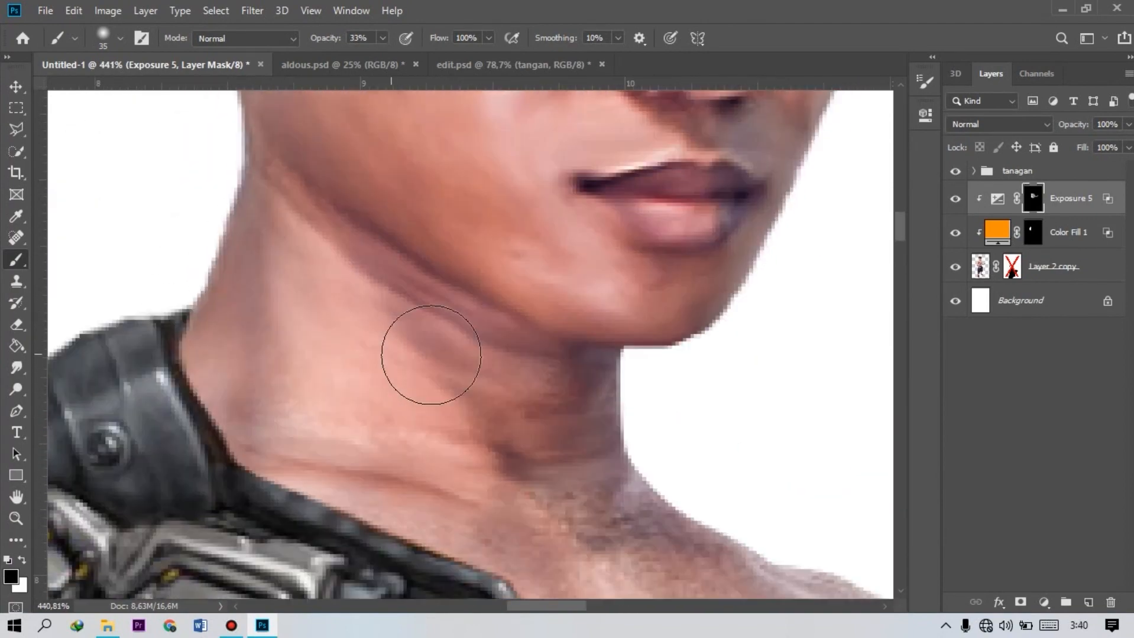
key("x")
key("x")
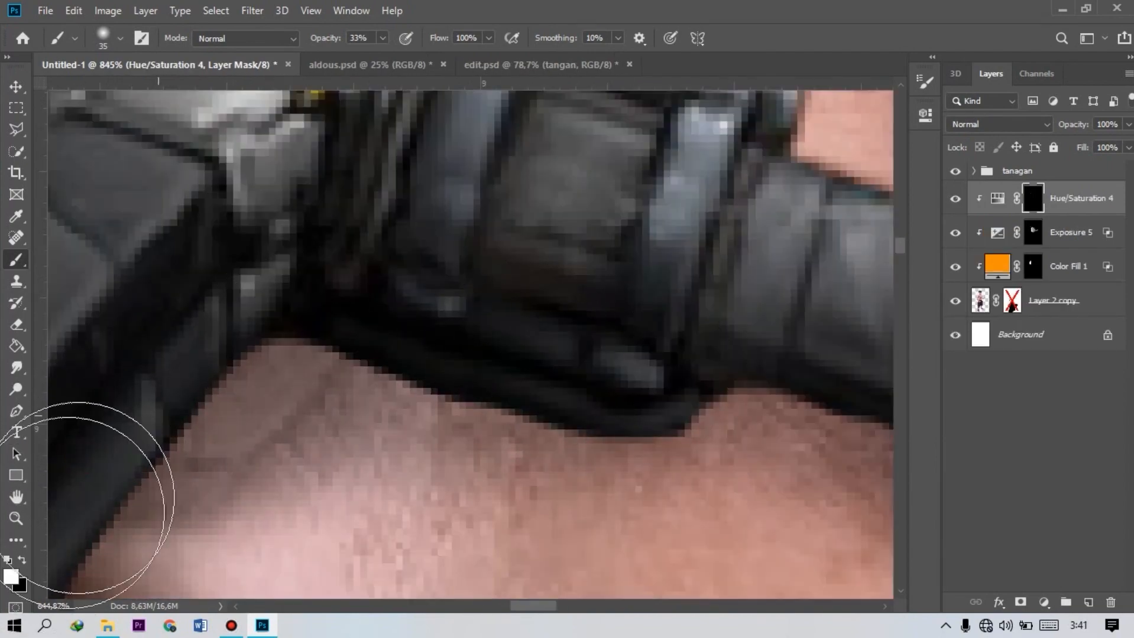
Paint white on the Hue/Saturation 4 mask at 33% opacity to adjust the skin tone along the lower edge of the chest strap.
scroll(169, 412, "down", 3)
scroll(732, 407, "up", 3)
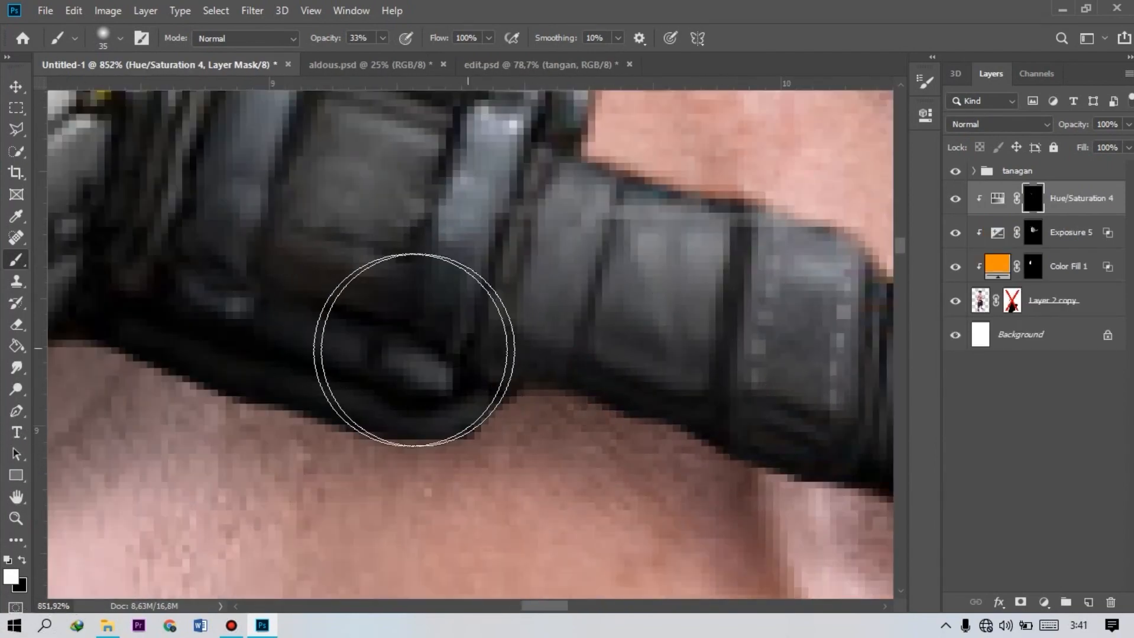
left_click_drag(466, 349, 177, 396)
scroll(468, 357, "down", 4)
scroll(703, 534, "down", 6)
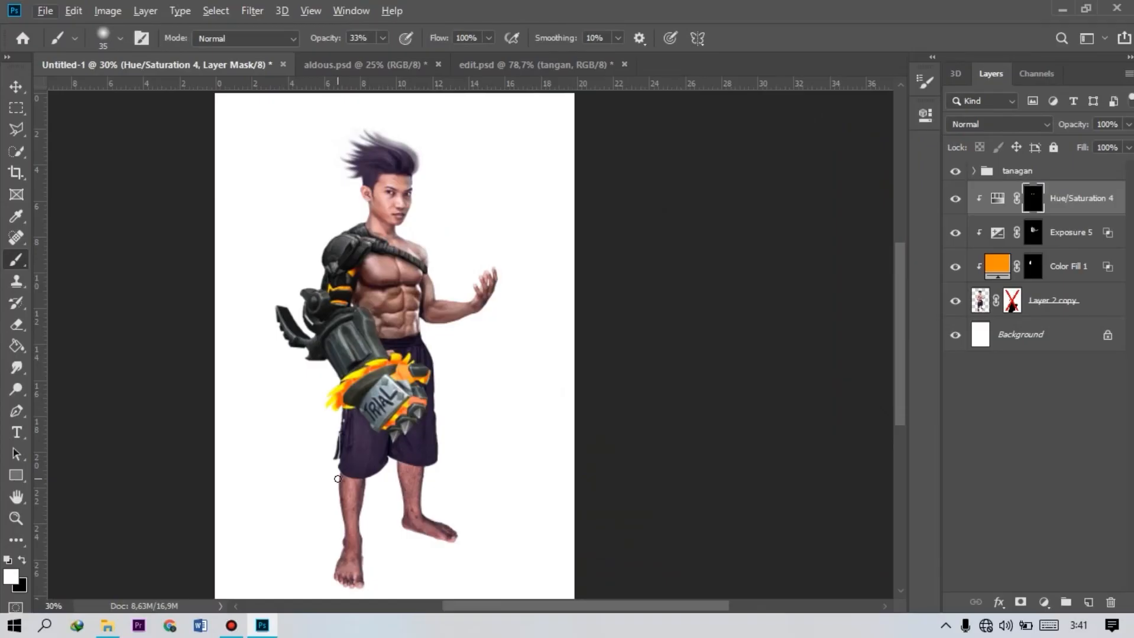
scroll(337, 479, "down", 1)
scroll(338, 479, "up", 1)
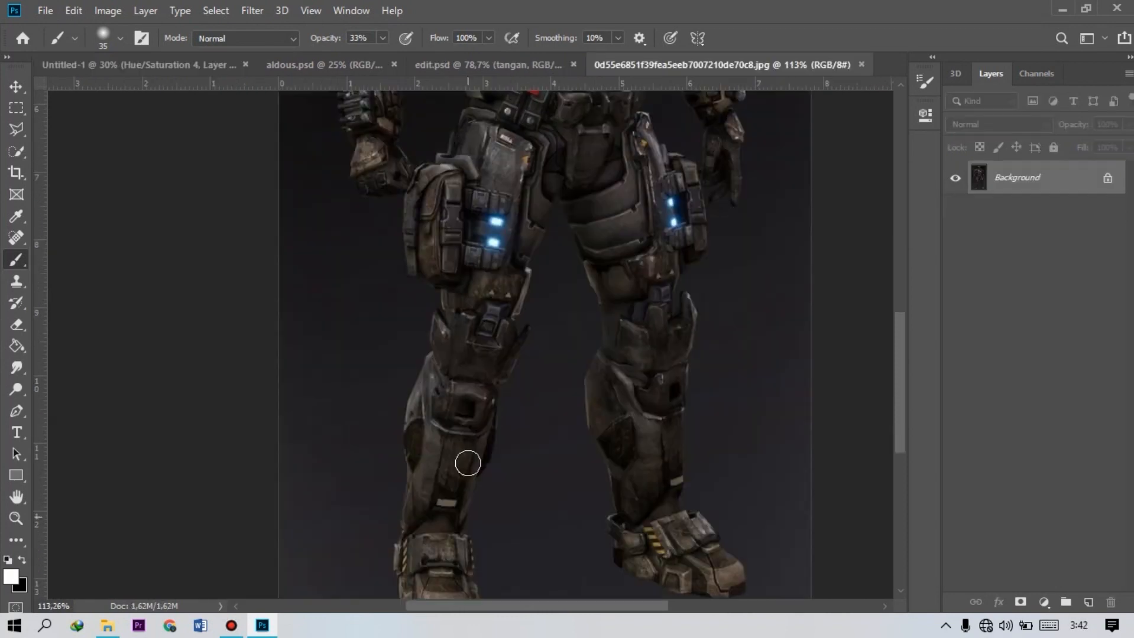
Isolate the armored soldier with Select Subject, copy the selection to a new layer, and hide the Background layer.
scroll(467, 463, "down", 5)
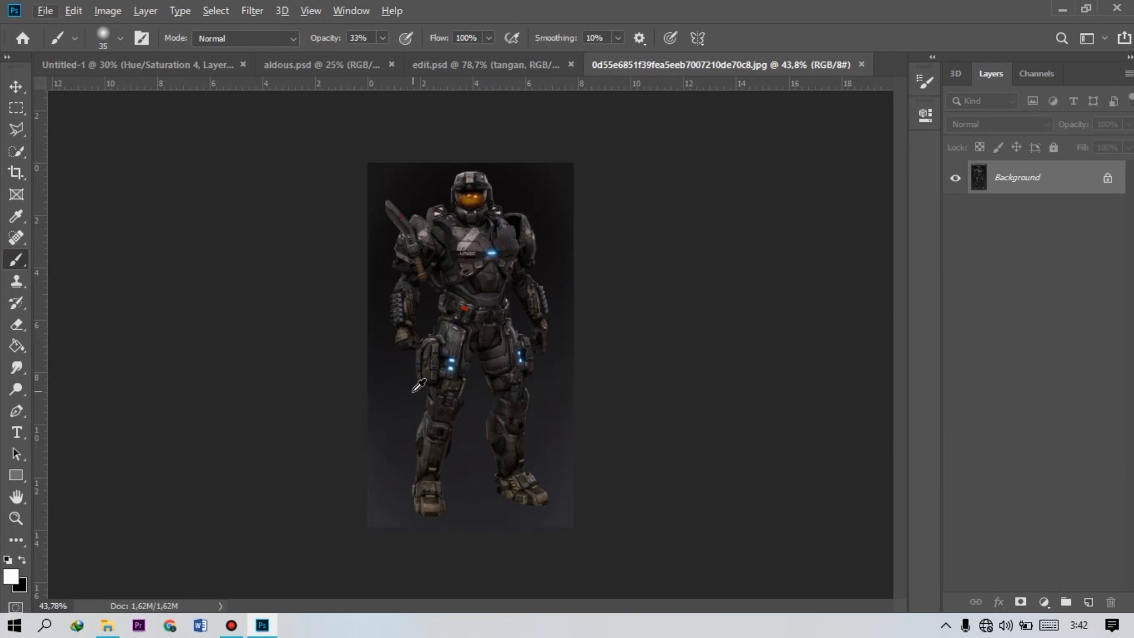
scroll(419, 386, "up", 6)
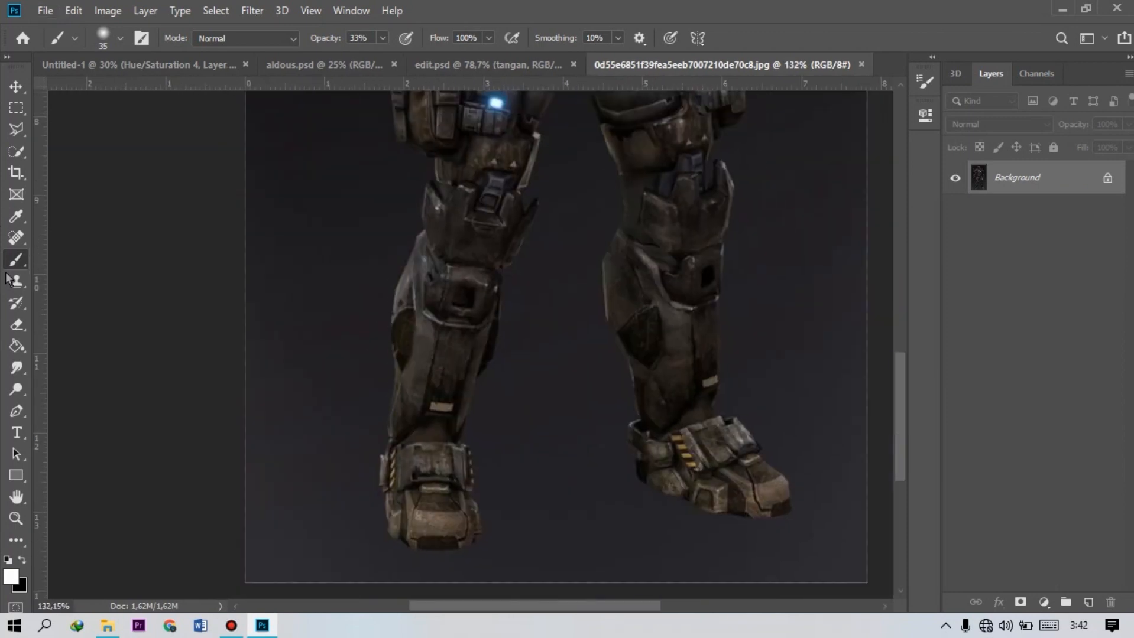
left_click(16, 152)
scroll(663, 319, "down", 2)
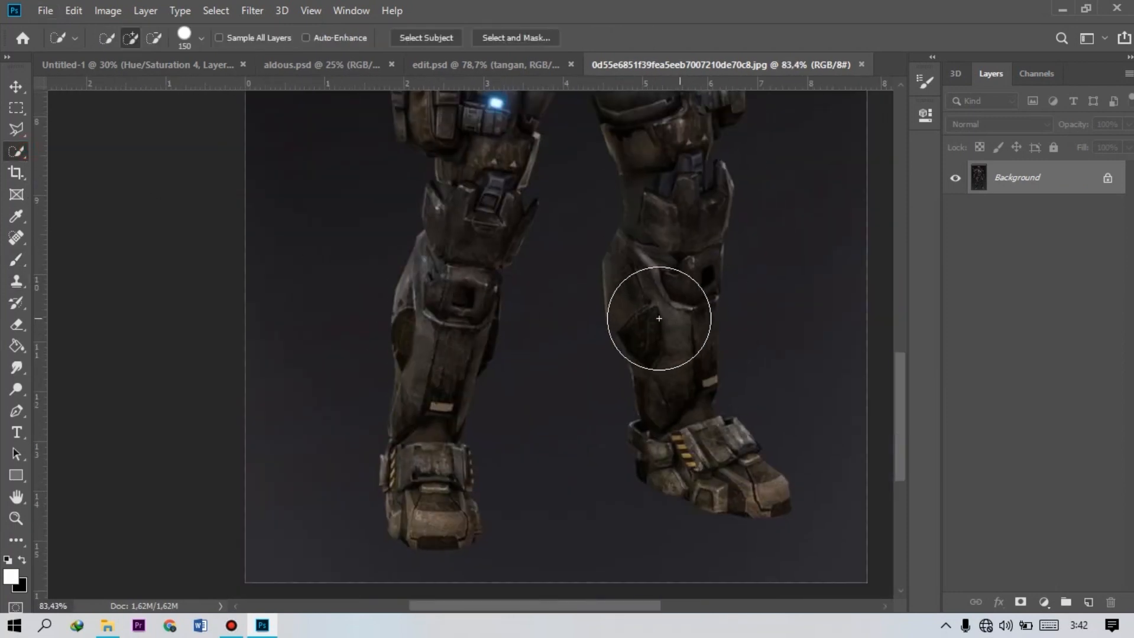
scroll(662, 319, "down", 2)
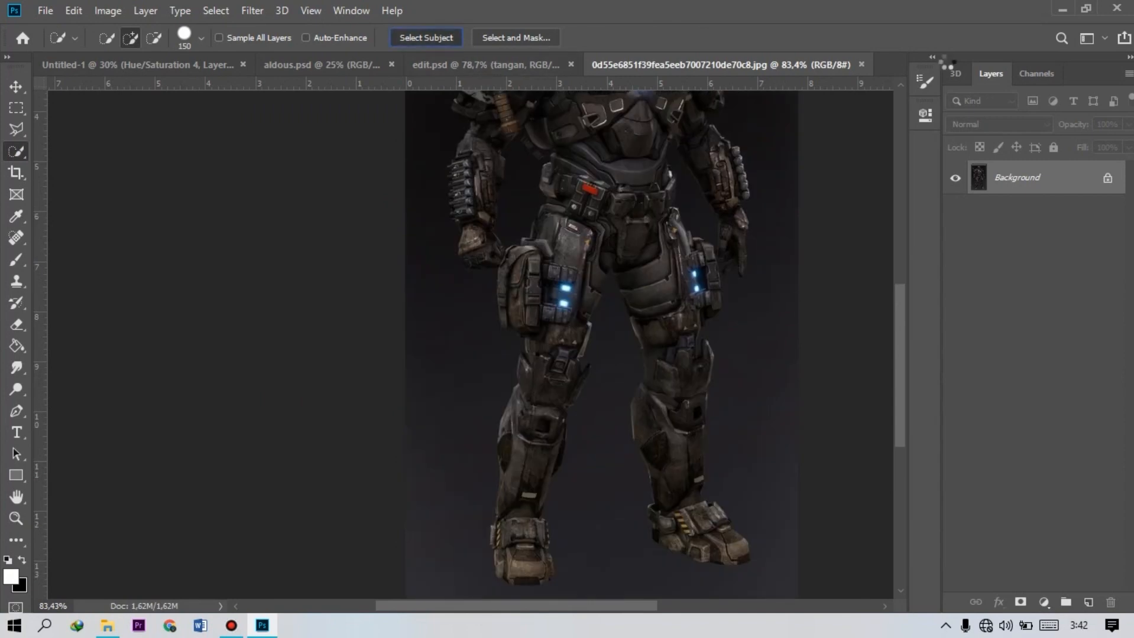
scroll(650, 217, "up", 2)
key("ctrl+j")
left_click(955, 211)
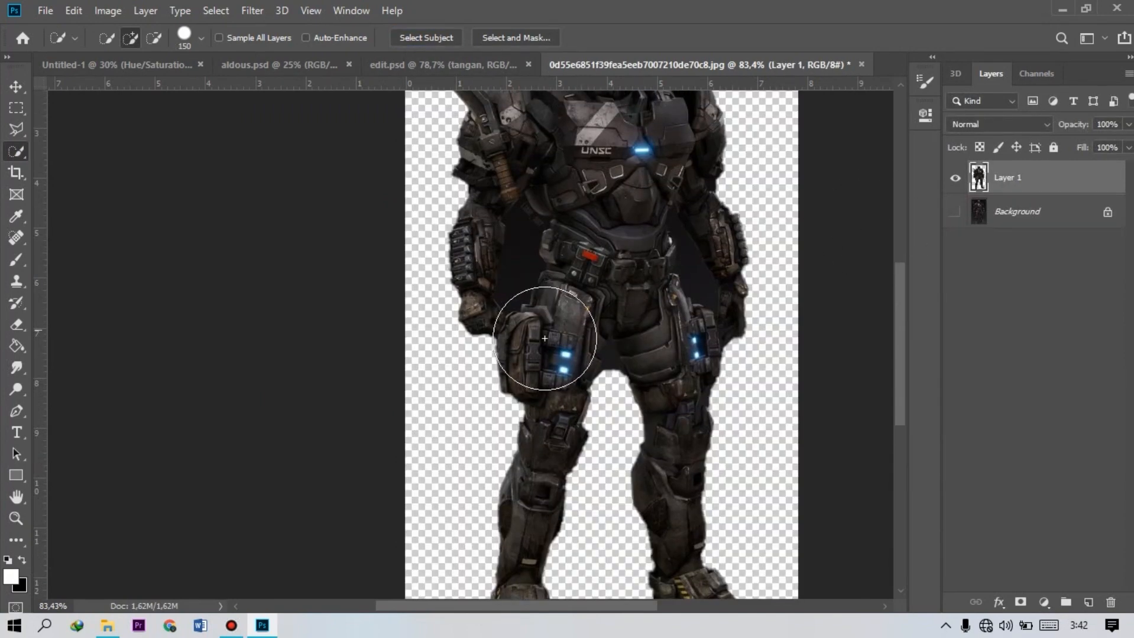
scroll(547, 330, "up", 3)
scroll(576, 307, "up", 2)
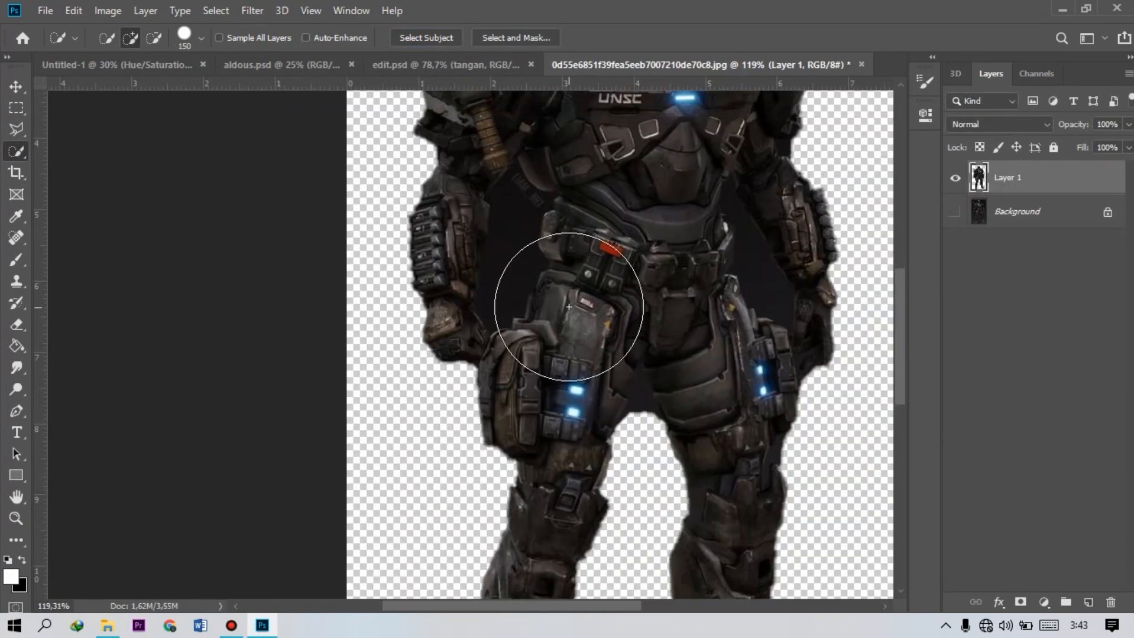
scroll(562, 299, "down", 4)
scroll(535, 304, "up", 1)
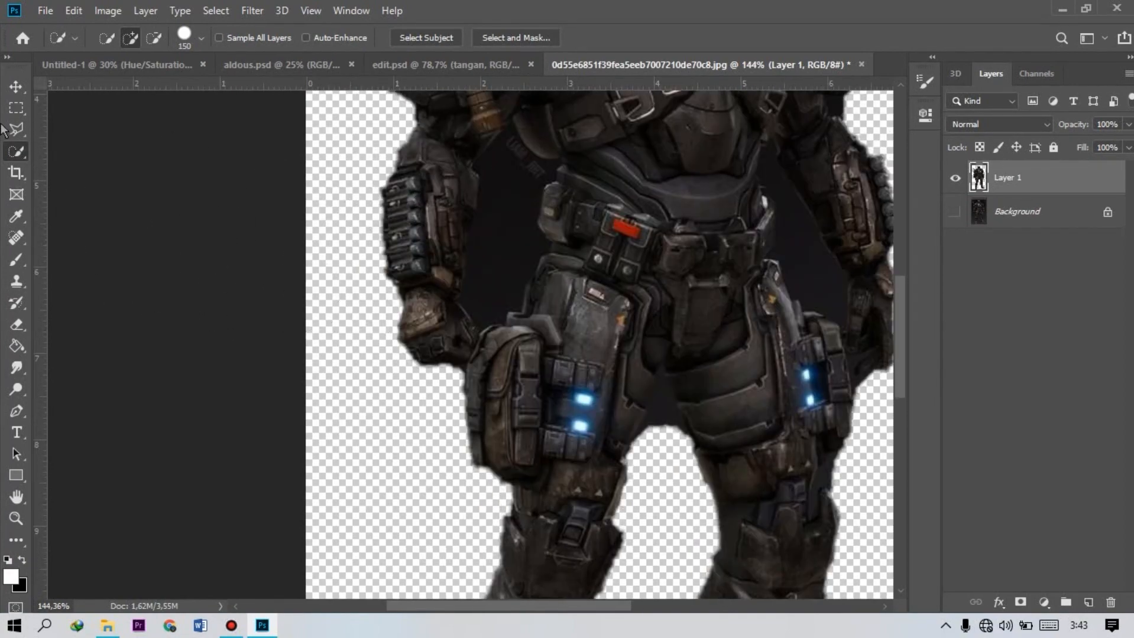
Outline the soldier's upper body and arms with the Polygonal Lasso and remove them, keeping only the armored legs from the waist down.
left_click(17, 129)
scroll(440, 367, "up", 5)
left_click(493, 450)
left_click(496, 372)
mouse_move(495, 371)
left_mouse_down()
mouse_move(543, 247)
mouse_move(633, 227)
mouse_move(635, 187)
mouse_move(682, 178)
mouse_move(666, 190)
mouse_move(718, 118)
left_mouse_up()
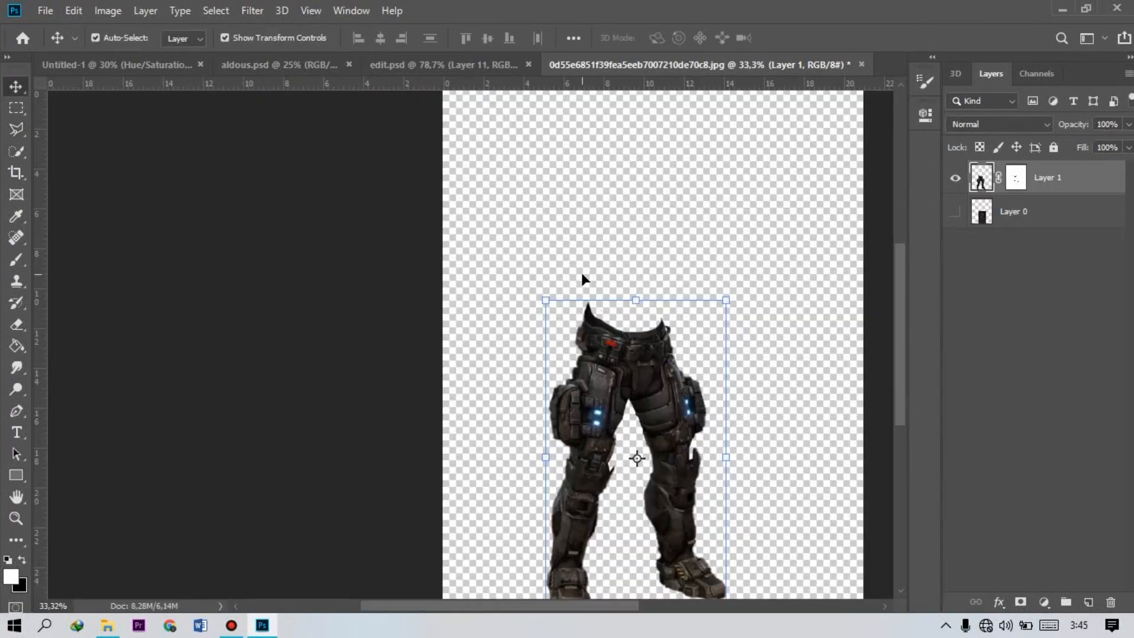
scroll(582, 278, "up", 1)
scroll(582, 278, "down", 2)
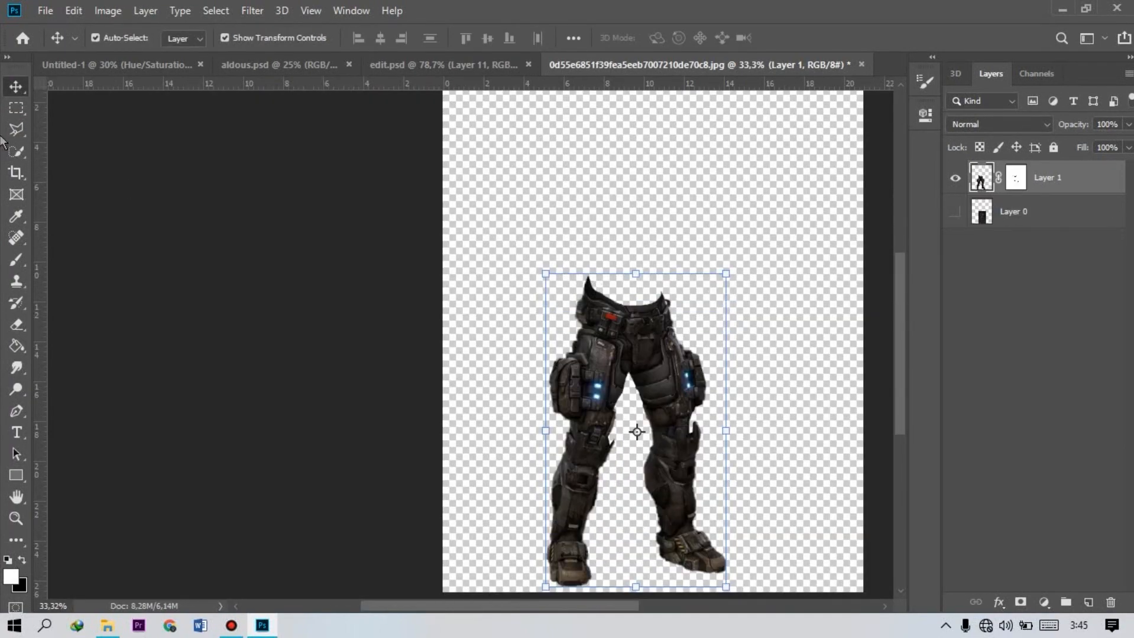
Bring the armored legs into the Untitled-1 composite and fit them to the man's waist behind the gauntlet.
left_click_drag(670, 384, 414, 346)
scroll(379, 322, "up", 3)
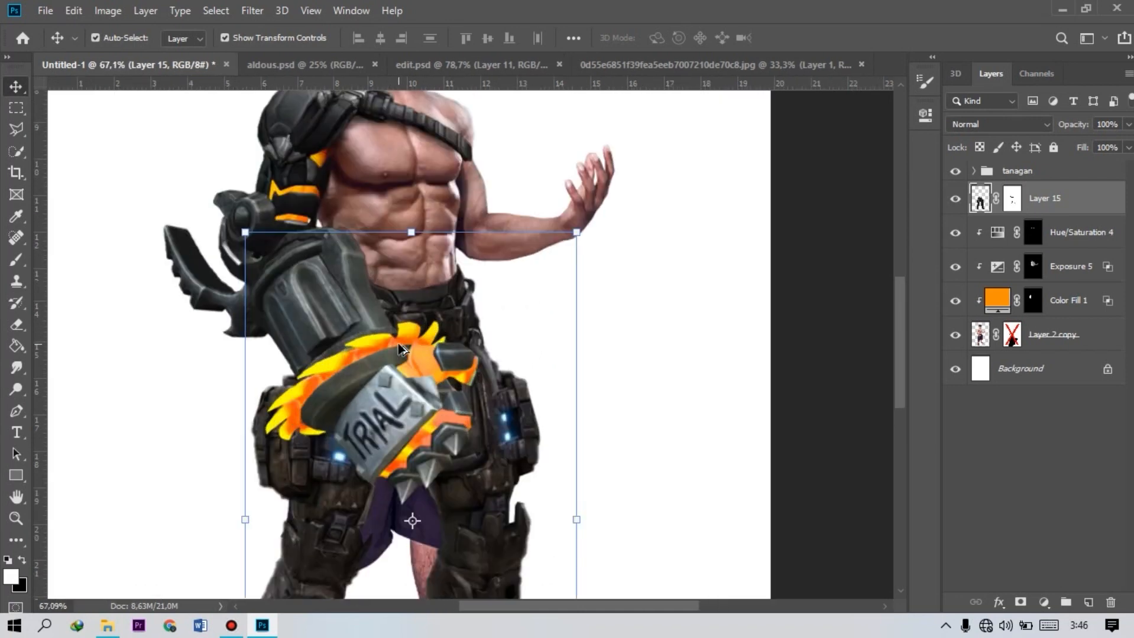
scroll(446, 297, "up", 4)
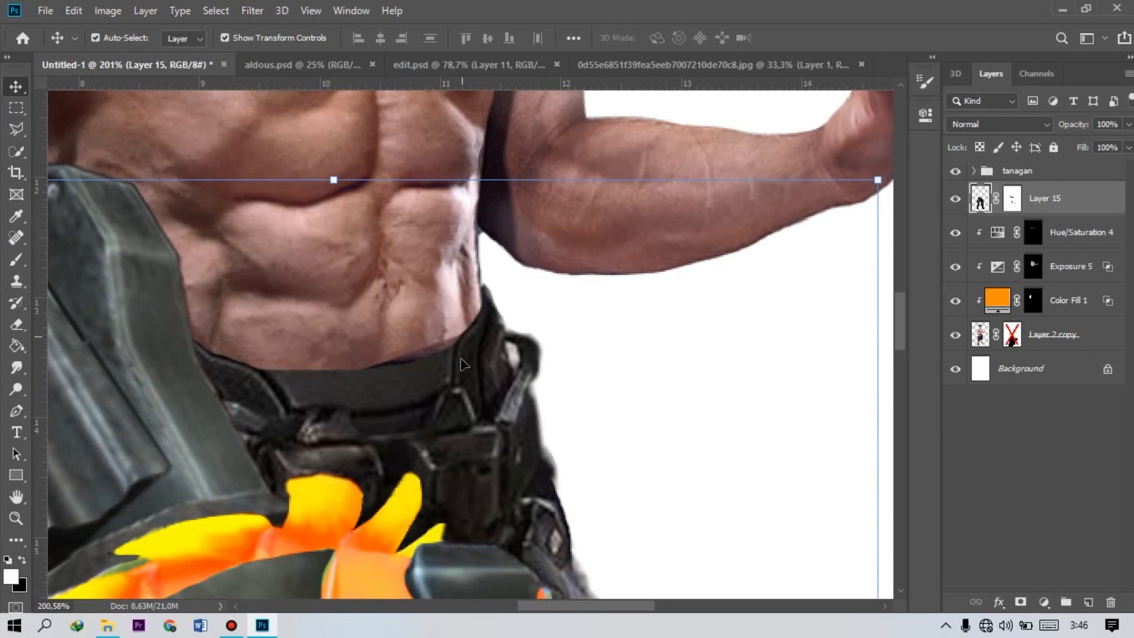
Hide the man's original legs by painting black on the Layer 2 copy mask with a size 600 brush.
scroll(467, 343, "down", 4)
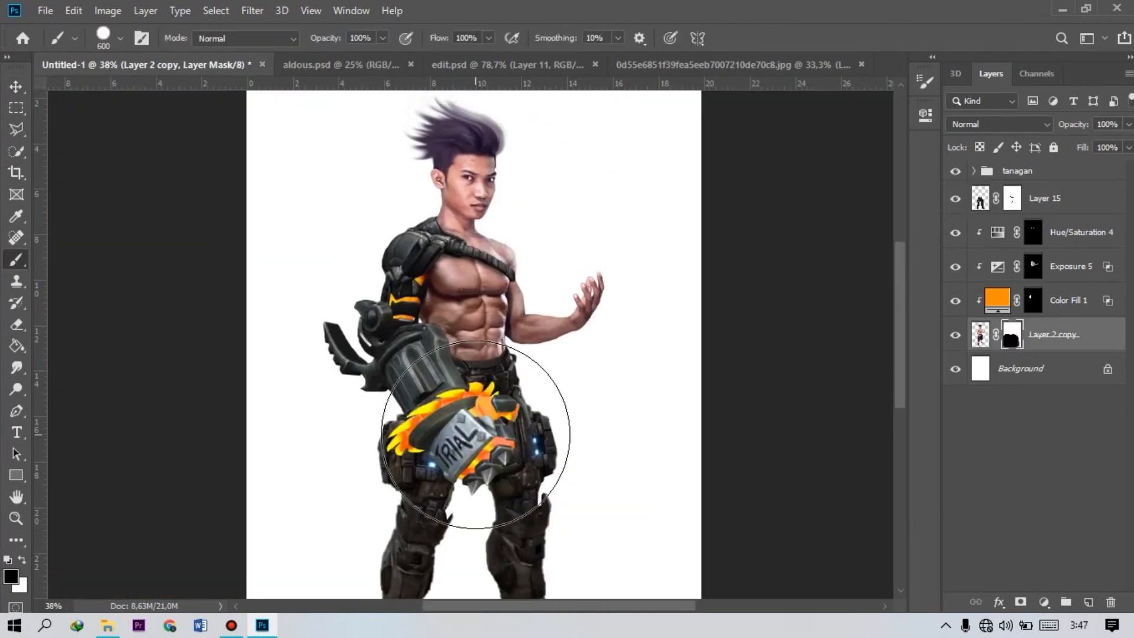
scroll(467, 438, "down", 5)
scroll(434, 412, "up", 3)
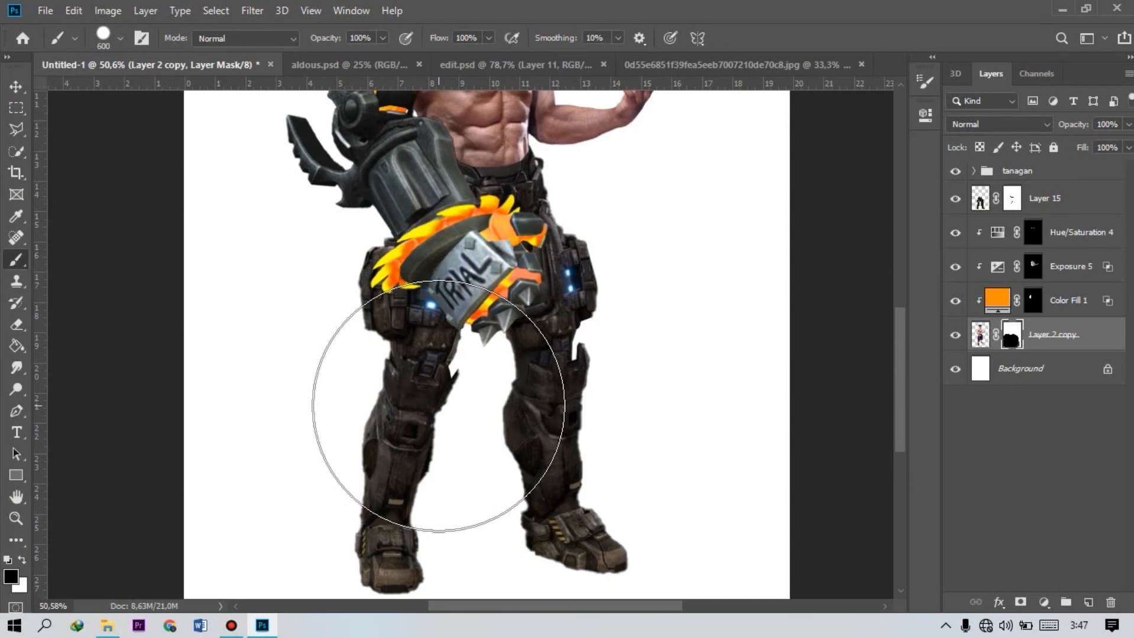
scroll(450, 302, "up", 3)
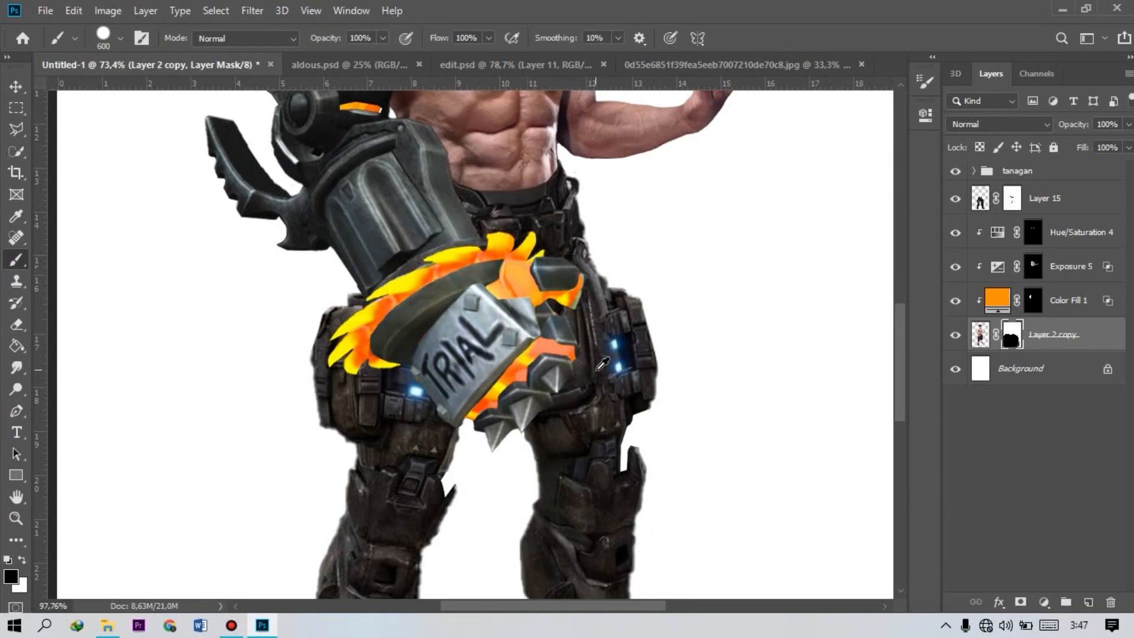
scroll(597, 364, "up", 3)
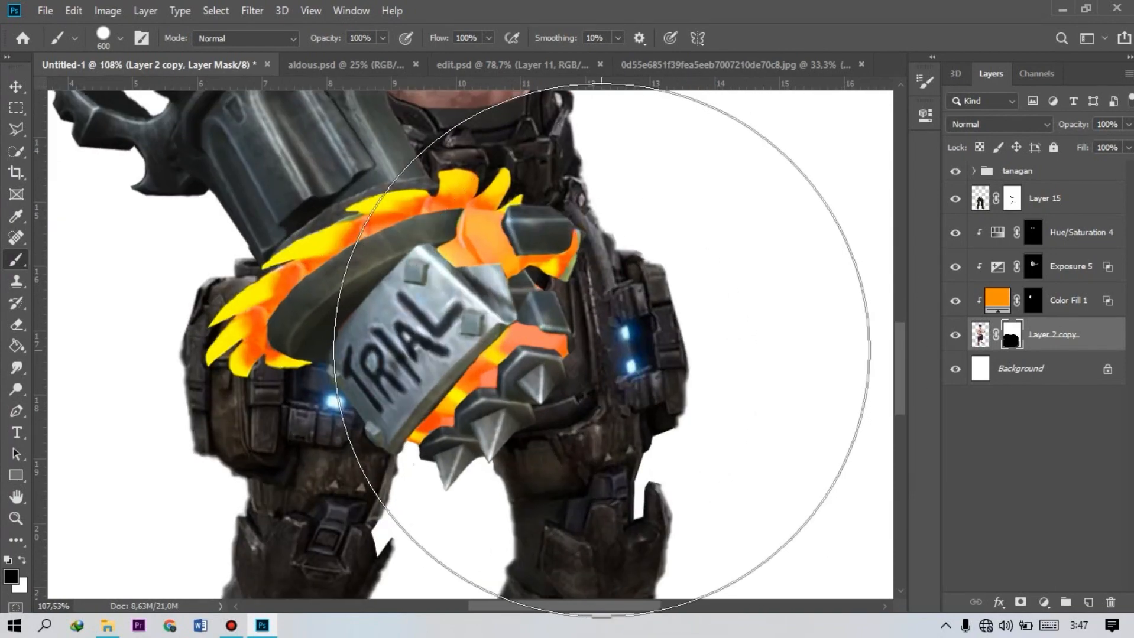
scroll(601, 349, "up", 1)
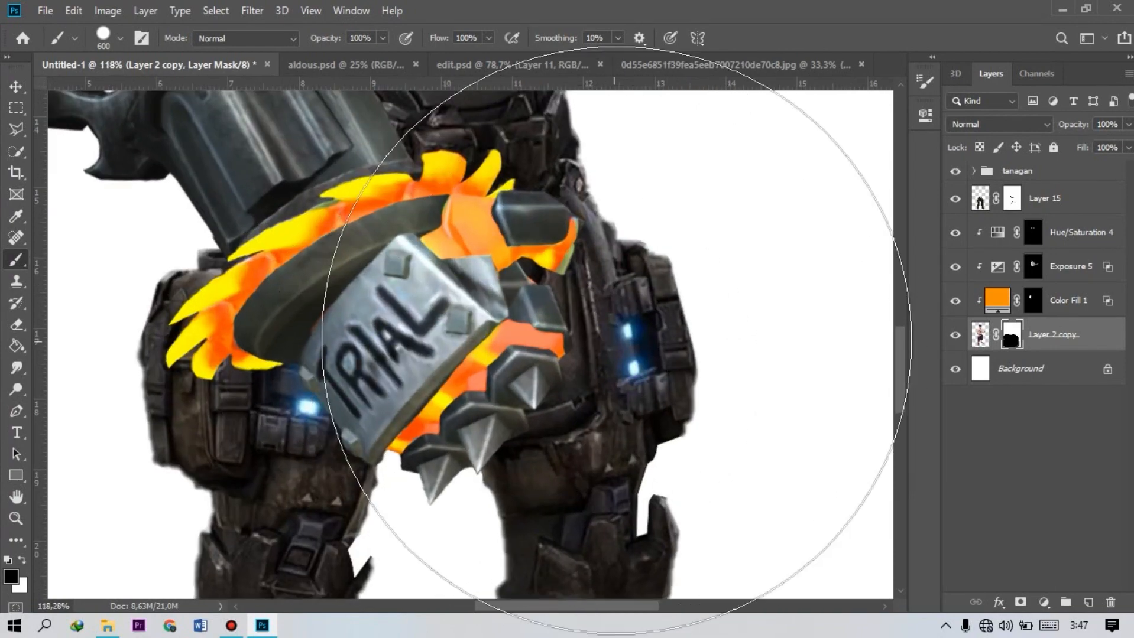
Clip a Hue/Saturation adjustment to the armored legs with saturation +36 and shift its hue until the blue thigh lights turn orange.
key("bracketleft")
key("bracketleft")
key("bracketleft")
key("bracketleft")
key("bracketleft")
key("bracketleft")
key("bracketleft")
key("bracketleft")
key("bracketleft")
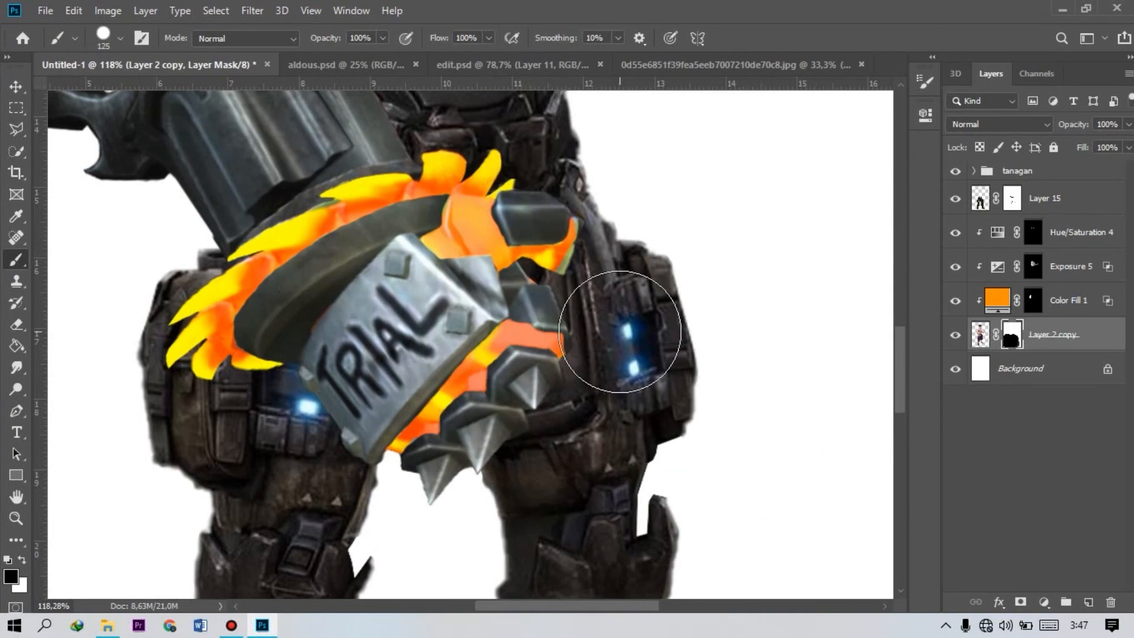
scroll(634, 334, "up", 5)
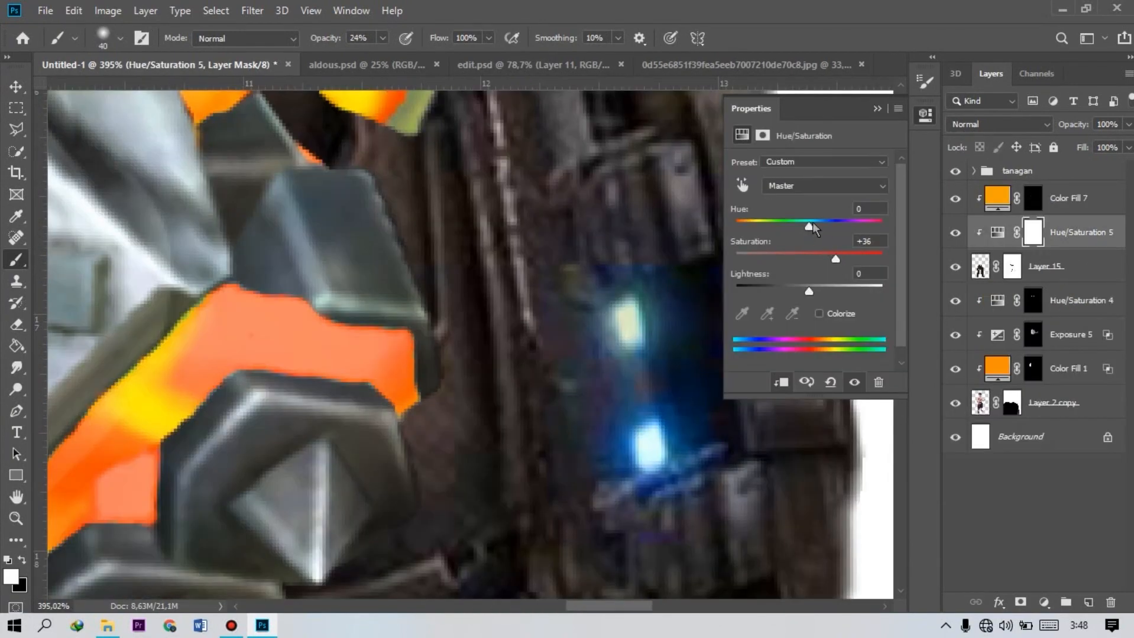
left_click_drag(809, 227, 740, 224)
left_click(877, 109)
scroll(673, 305, "up", 1)
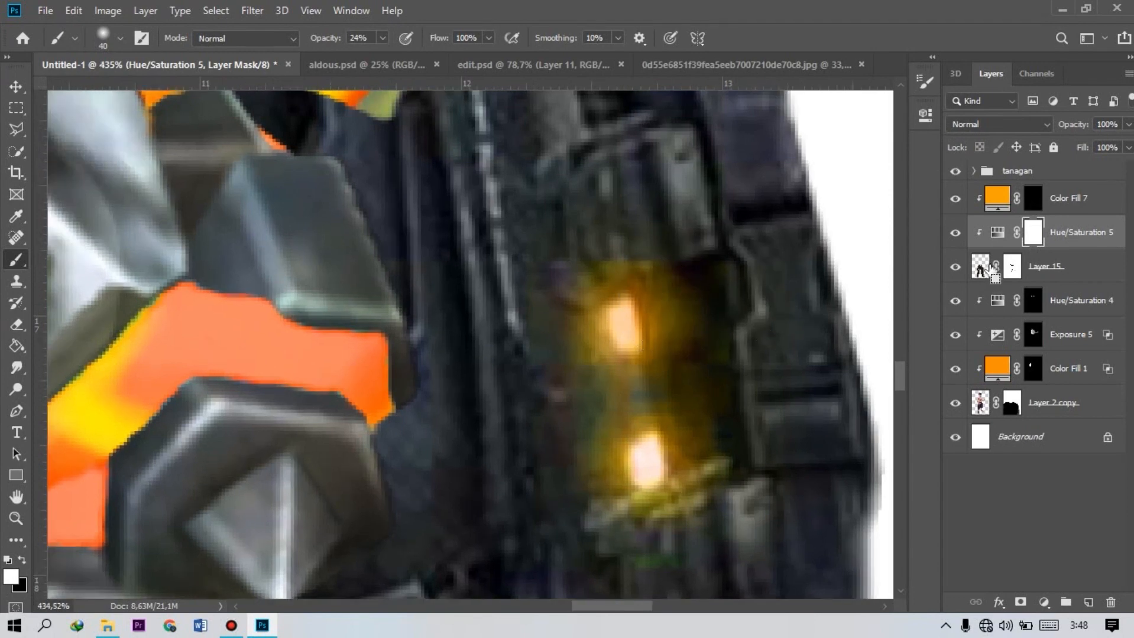
Invert the Hue/Saturation 5 mask and paint white over the thigh lights with a size 40 brush so only they are recolored.
key("ctrl+i")
left_click(620, 320)
scroll(620, 319, "up", 4)
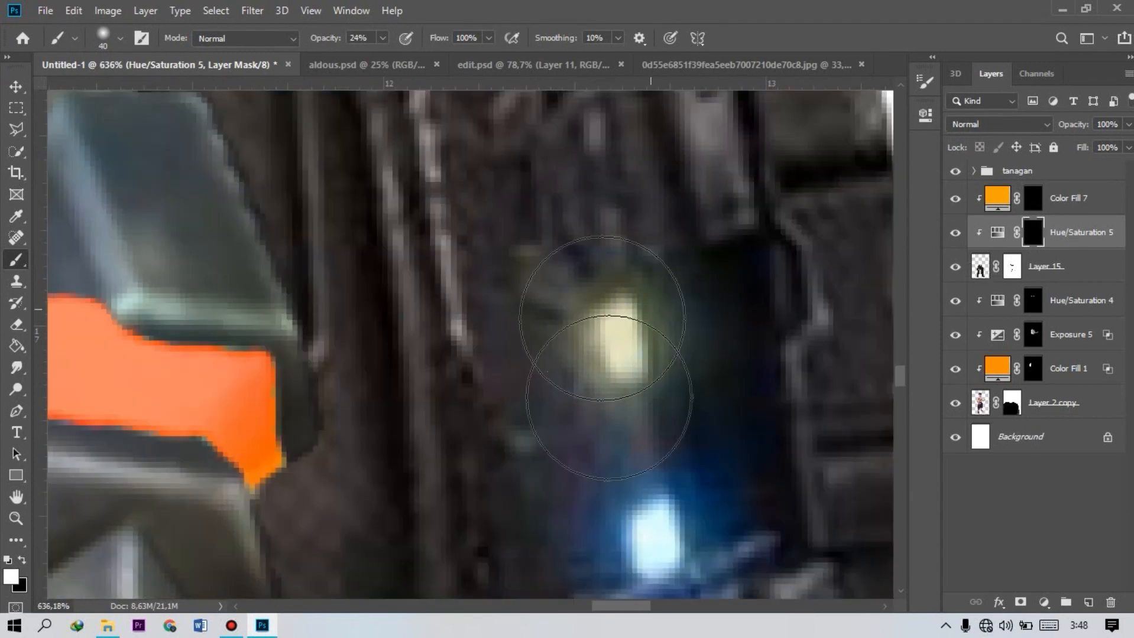
left_click_drag(315, 39, 527, 52)
left_click(630, 331)
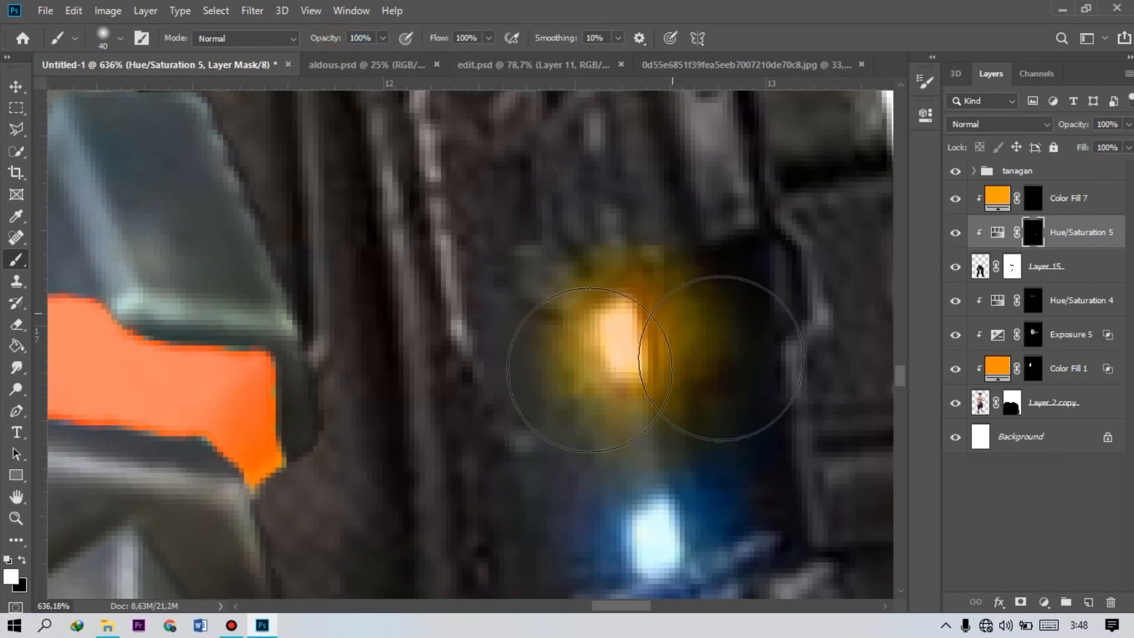
left_click_drag(336, 37, 302, 36)
scroll(651, 345, "down", 3)
left_click_drag(651, 346, 649, 380)
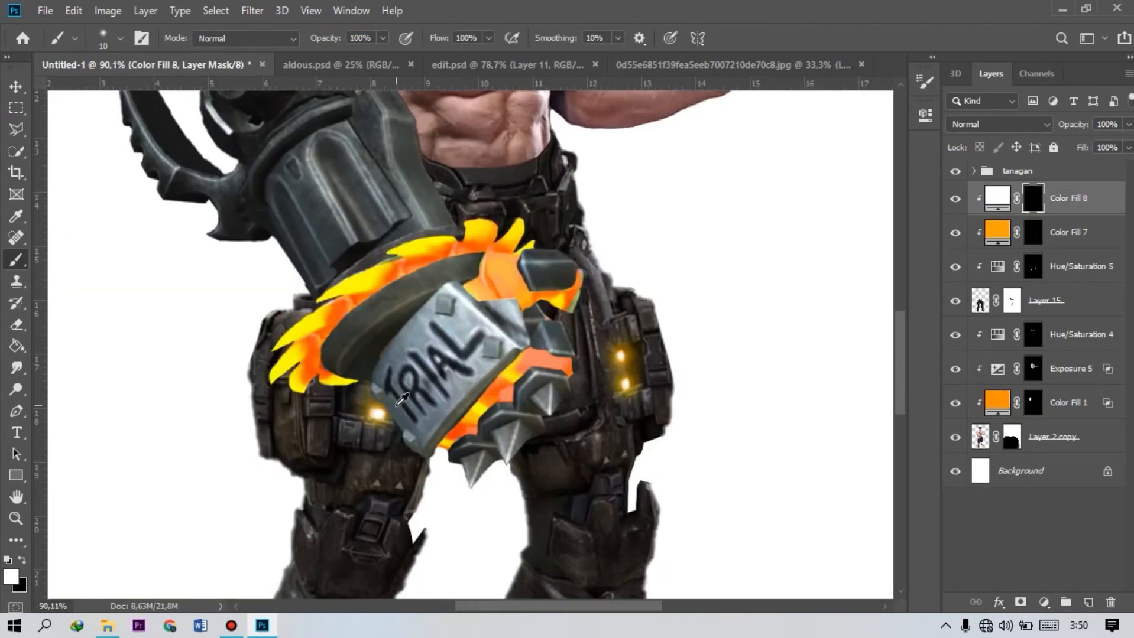
Select the square recess on the first shin, fill it orange on the Color Fill 9 mask, and add a soft white center on Color Fill 8.
scroll(391, 408, "down", 5)
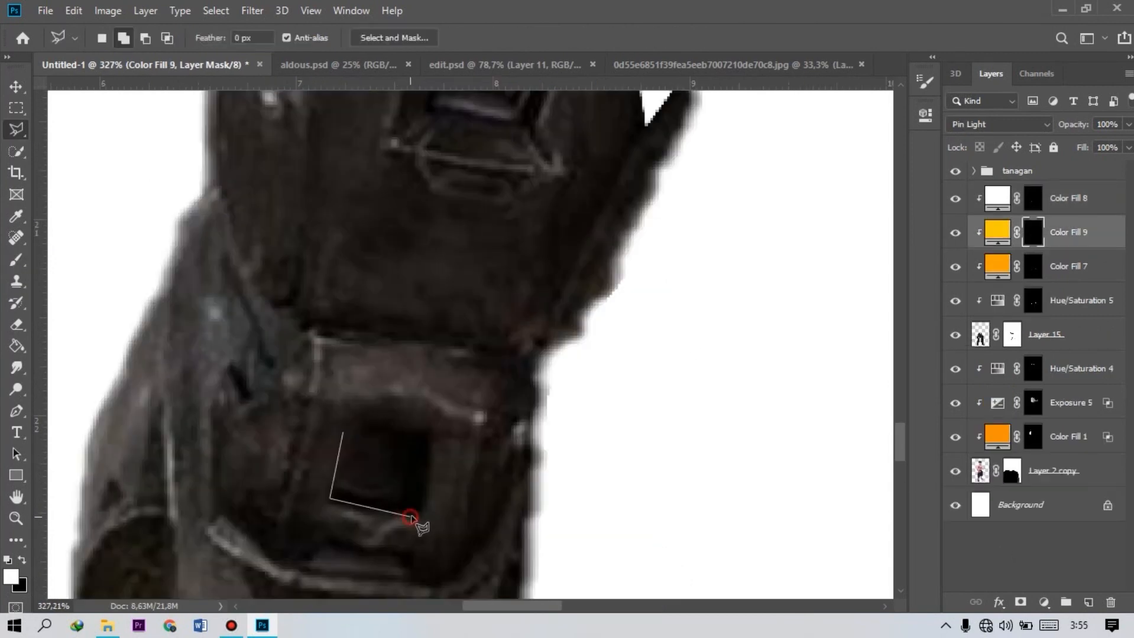
left_click(430, 495)
left_click(423, 425)
left_click(343, 432)
left_click(343, 434)
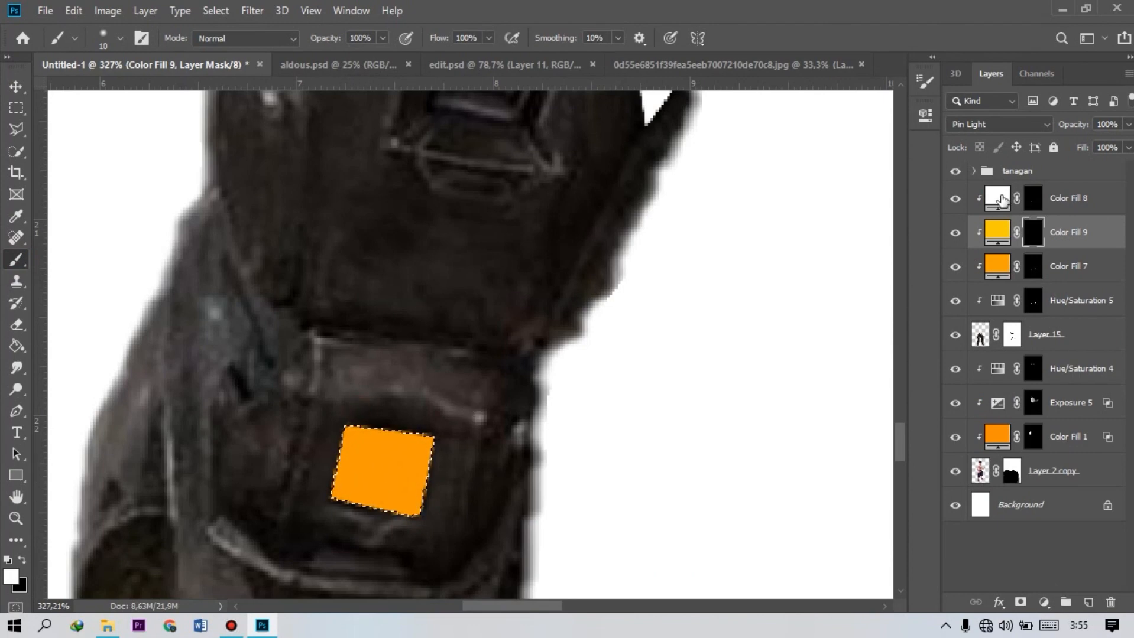
left_click(1001, 201)
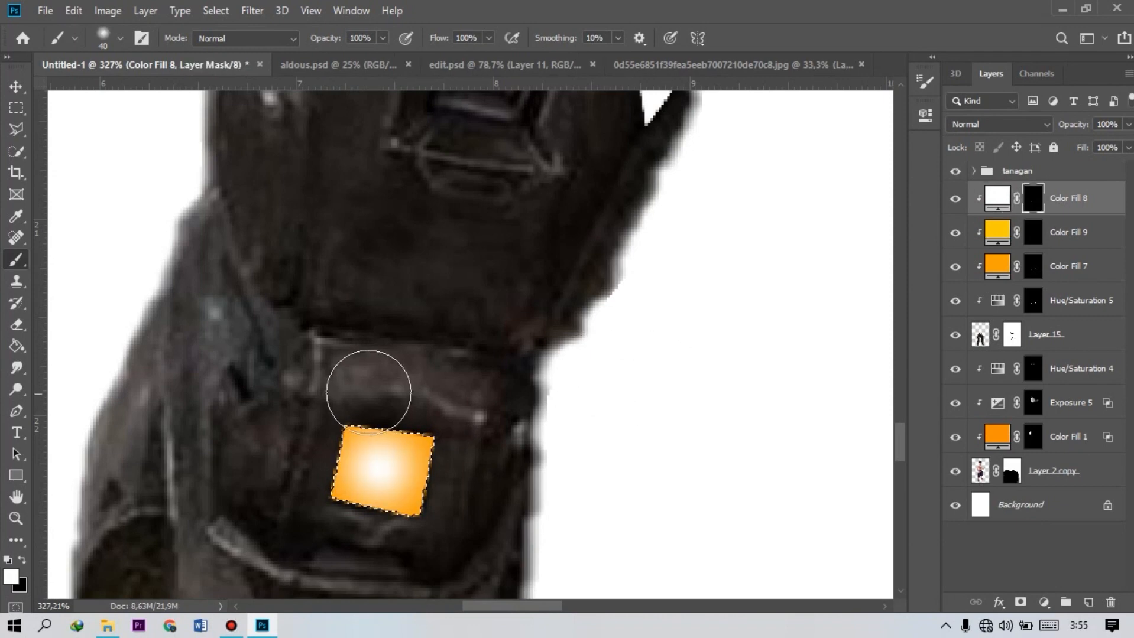
Select the matching recess on the other shin and paint it as an orange light with a white center on the Color Fill masks.
scroll(318, 375, "down", 3)
scroll(323, 370, "down", 4)
scroll(591, 346, "up", 2)
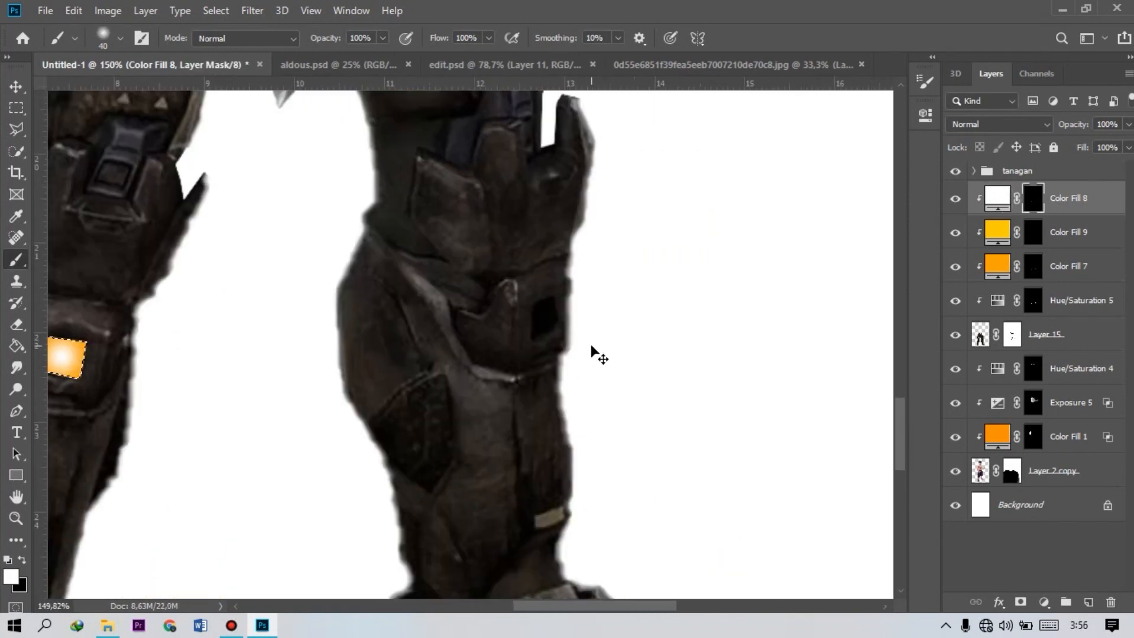
scroll(591, 349, "up", 4)
key("l")
left_click(487, 266)
left_click(485, 349)
left_click(554, 312)
left_click(558, 238)
left_click(488, 263)
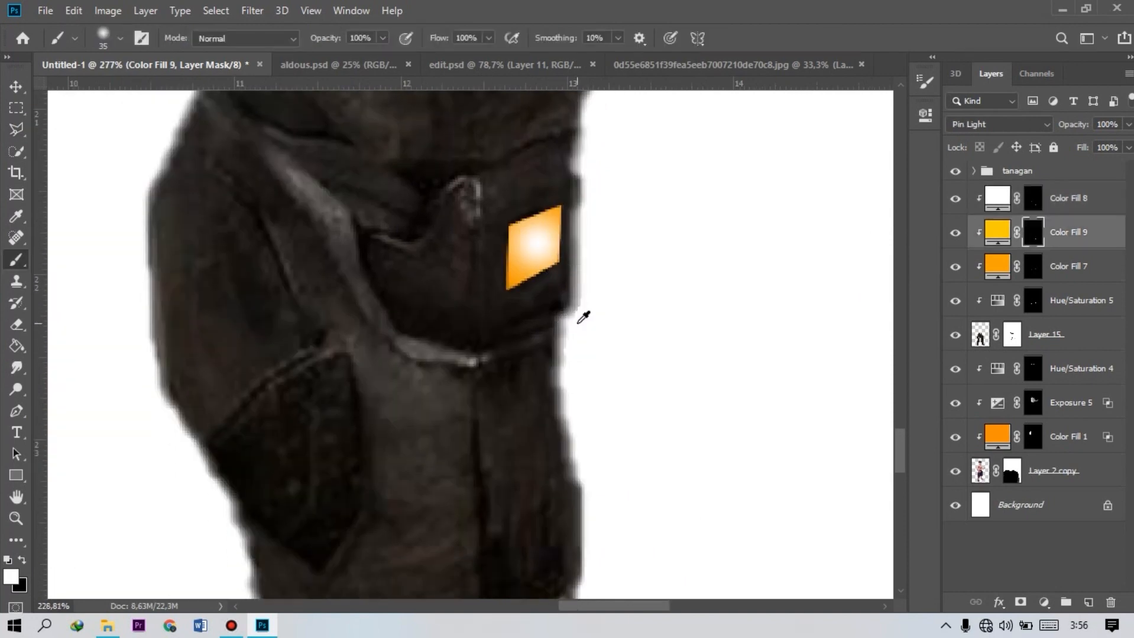
Select the stripes on both sides of the boot's ankle, paint them orange on the Color Fill 9 mask, and whiten their centers on Color Fill 8.
scroll(582, 317, "down", 3)
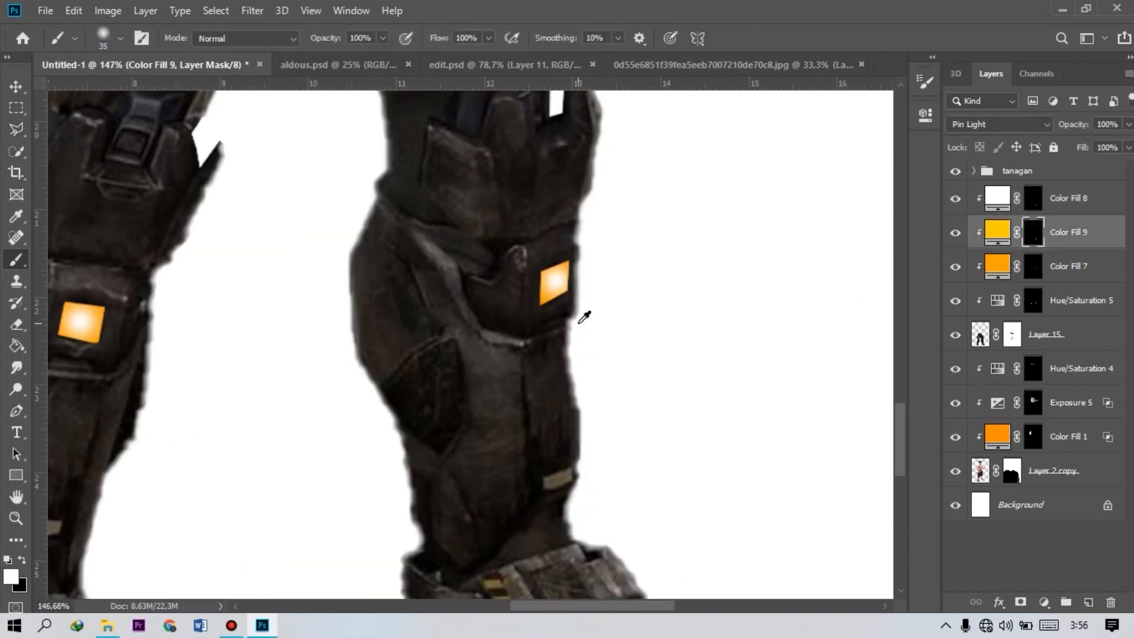
scroll(578, 322, "down", 3)
scroll(152, 431, "up", 4)
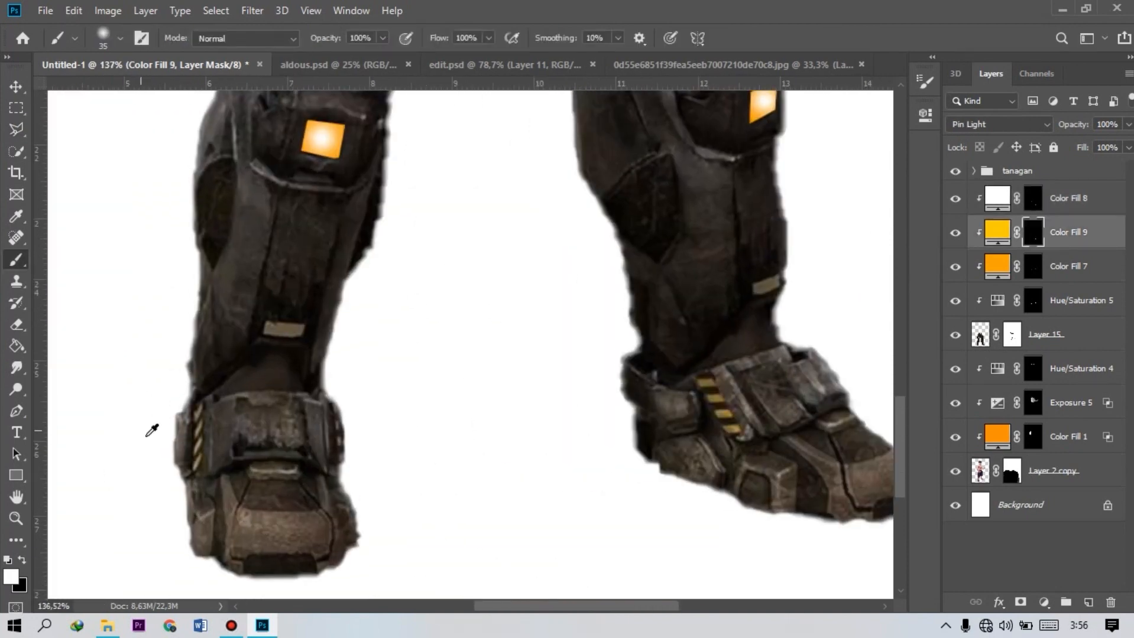
scroll(206, 465, "up", 2)
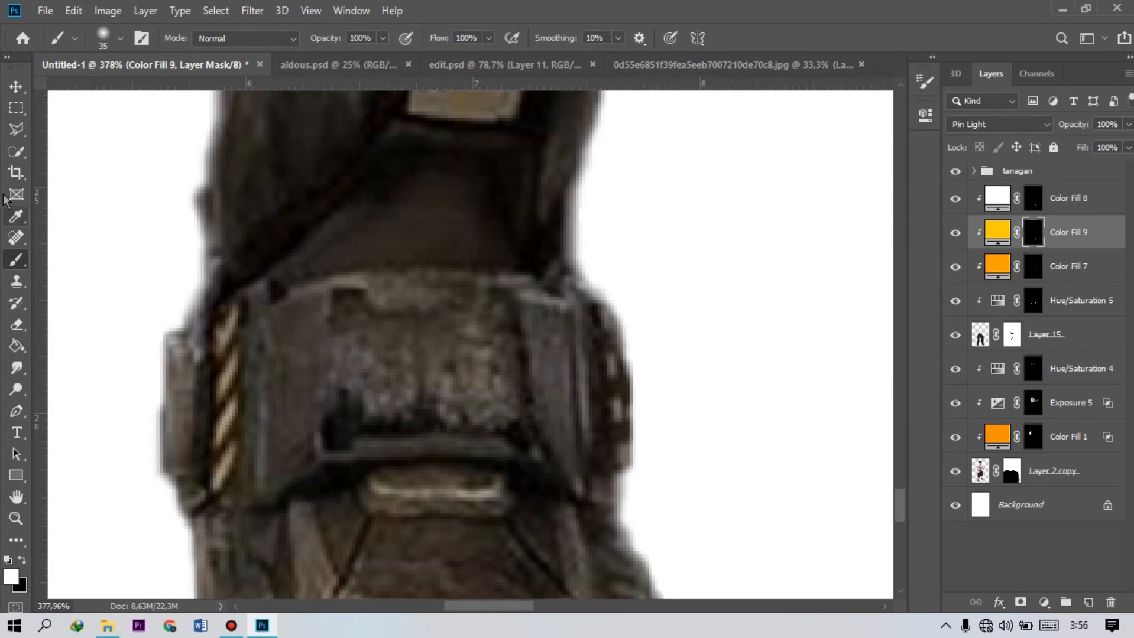
left_click(16, 130)
scroll(237, 331, "up", 1)
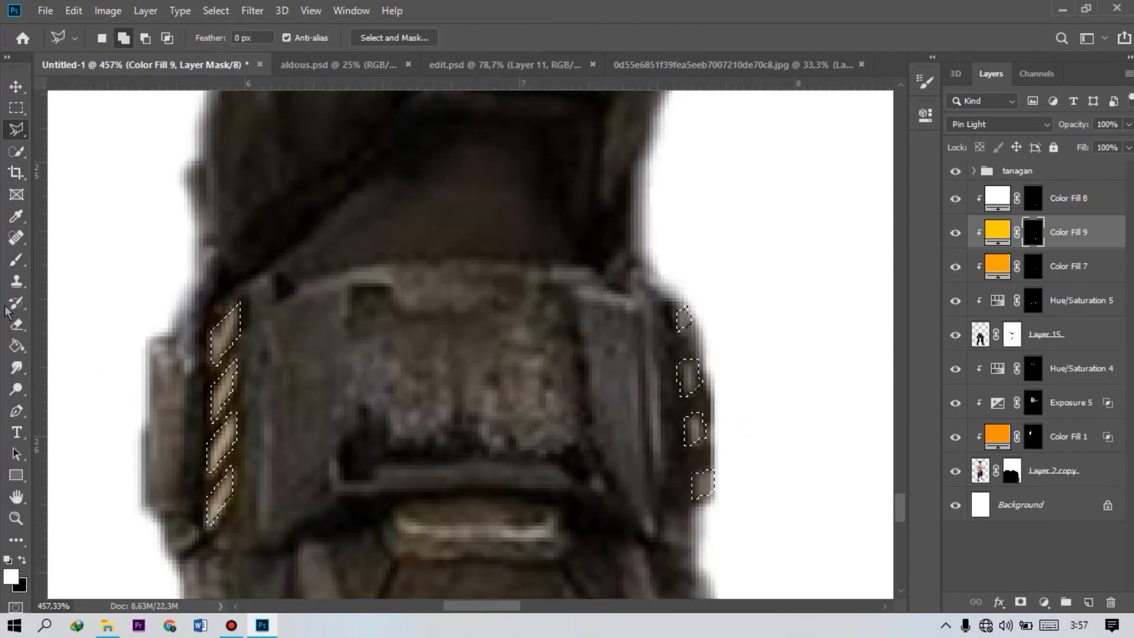
left_click(16, 261)
mouse_move(225, 313)
left_mouse_down()
mouse_move(215, 499)
mouse_move(233, 451)
left_mouse_up()
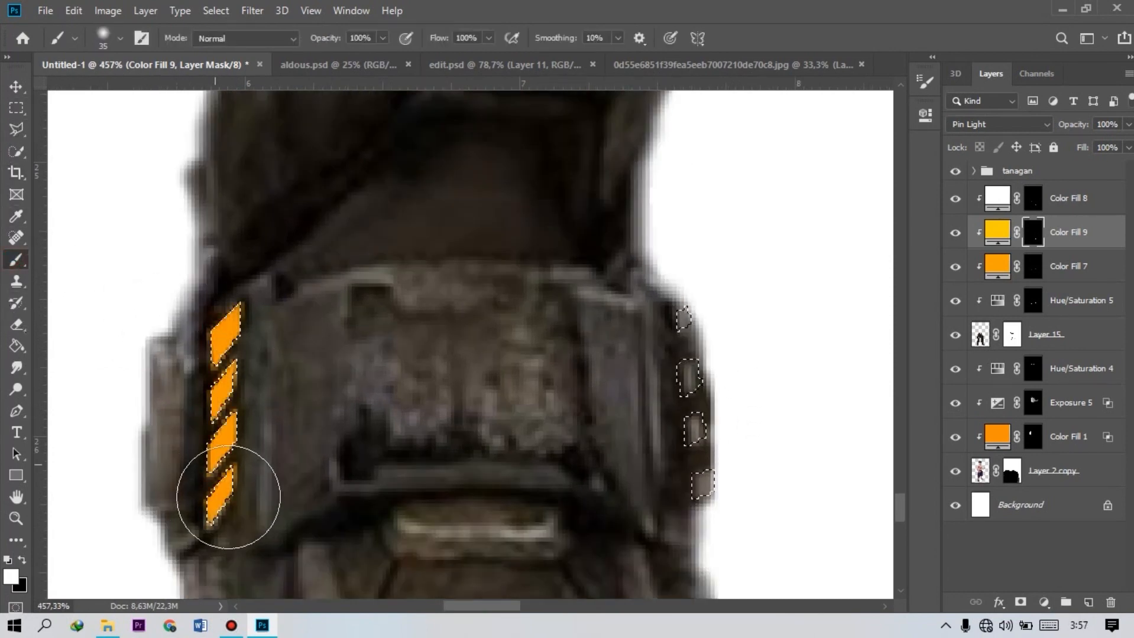
left_click_drag(683, 313, 701, 485)
left_click(1033, 198)
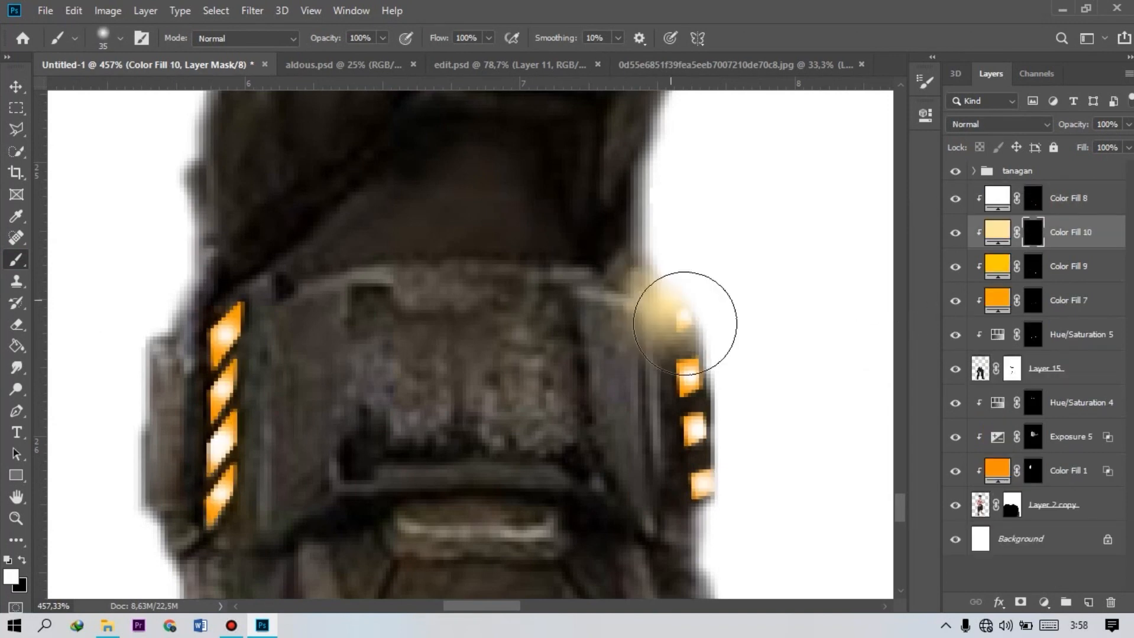
Paint a soft glow around the ankle stripes on the Color Fill 10 mask at 17% brush opacity.
type("17")
mouse_move(688, 346)
left_mouse_down()
mouse_move(683, 385)
mouse_move(716, 473)
left_mouse_up()
mouse_move(230, 502)
left_mouse_down()
mouse_move(204, 430)
mouse_move(265, 328)
left_mouse_up()
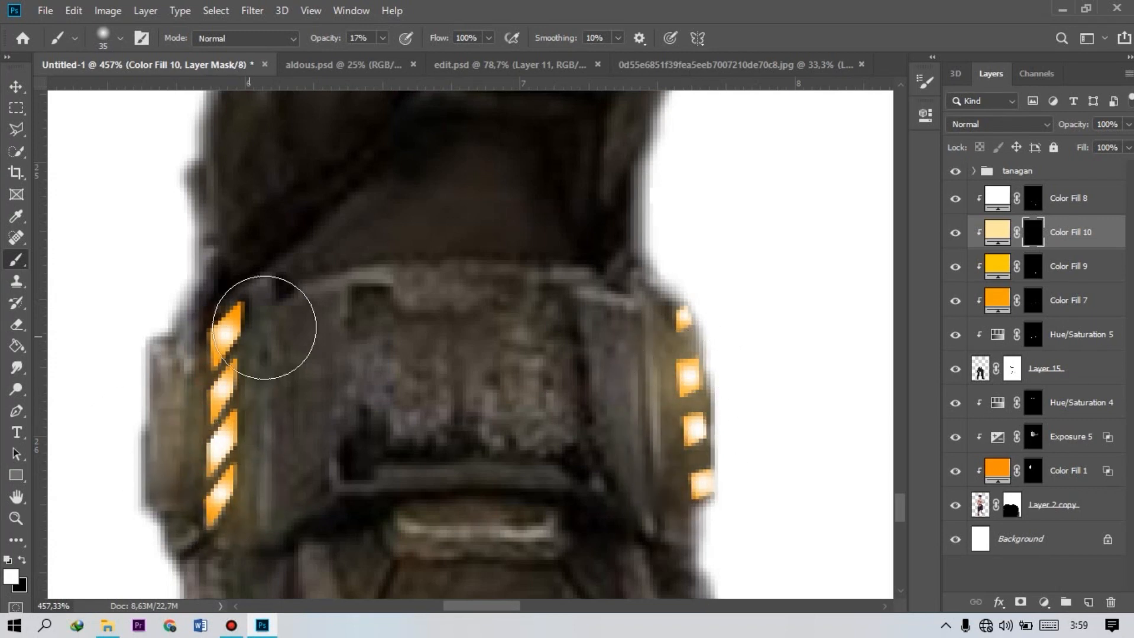
Change the Color Fill 10 color to a more saturated yellow-orange.
double_click(999, 234)
left_click_drag(696, 152, 792, 150)
left_click(977, 152)
Build up a glow around the square shin light on the Color Fill 10 mask with a brush of about size 100 at 17% opacity.
scroll(483, 233, "up", 2)
scroll(483, 233, "down", 7)
scroll(484, 233, "up", 5)
scroll(567, 303, "up", 8)
left_click(1033, 232)
key("bracketright")
key("bracketright")
key("bracketright")
key("bracketright")
key("bracketright")
key("bracketright")
key("bracketright")
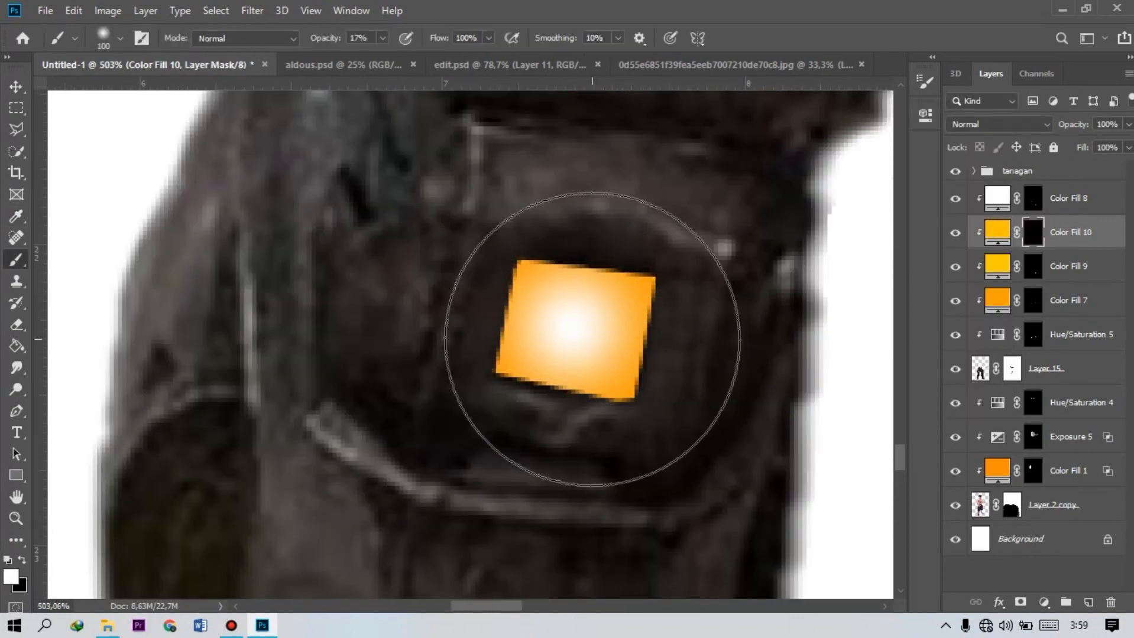
left_click(568, 313)
left_click(570, 323)
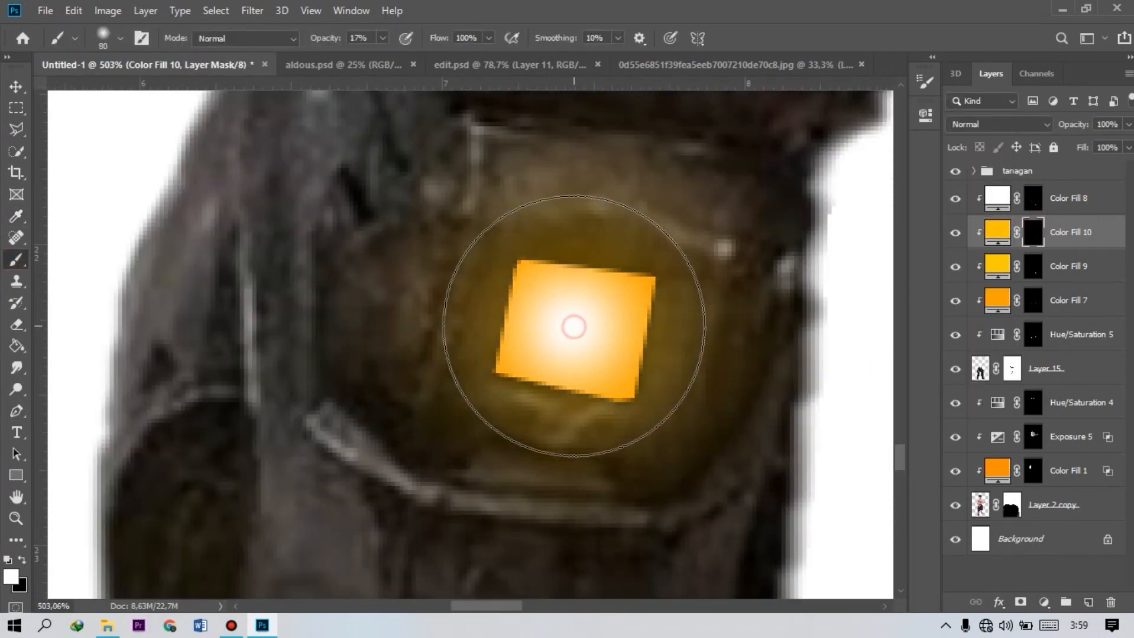
left_click(570, 322)
key("bracketright")
key("bracketright")
left_click(571, 322)
scroll(427, 301, "down", 1)
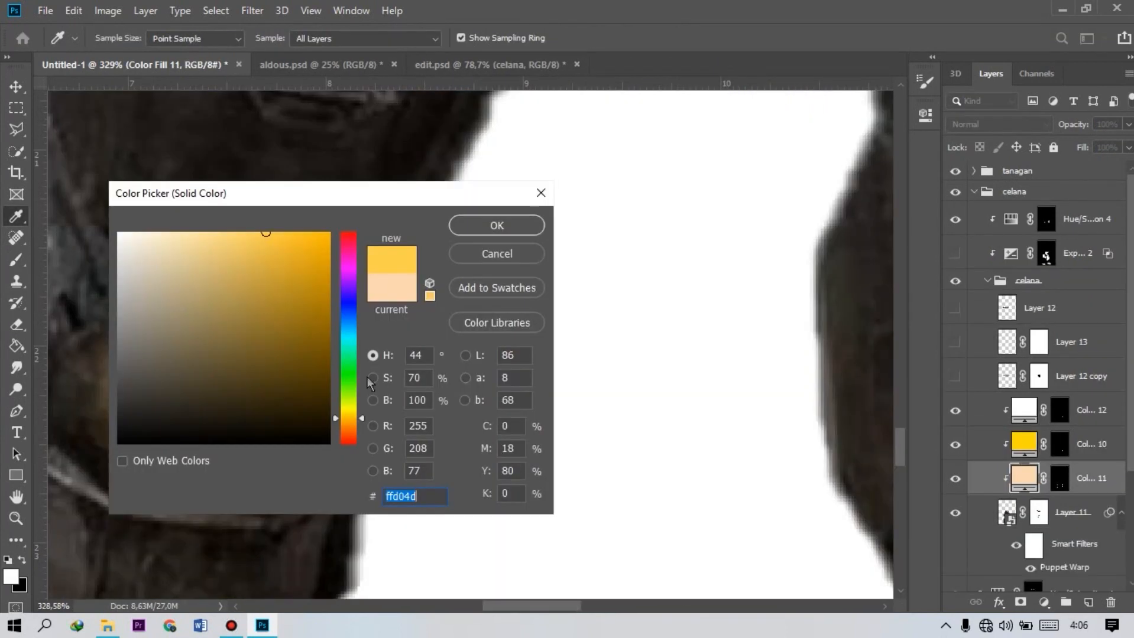
Set the Color Fill 11 glow color to ffa200.
left_click(355, 427)
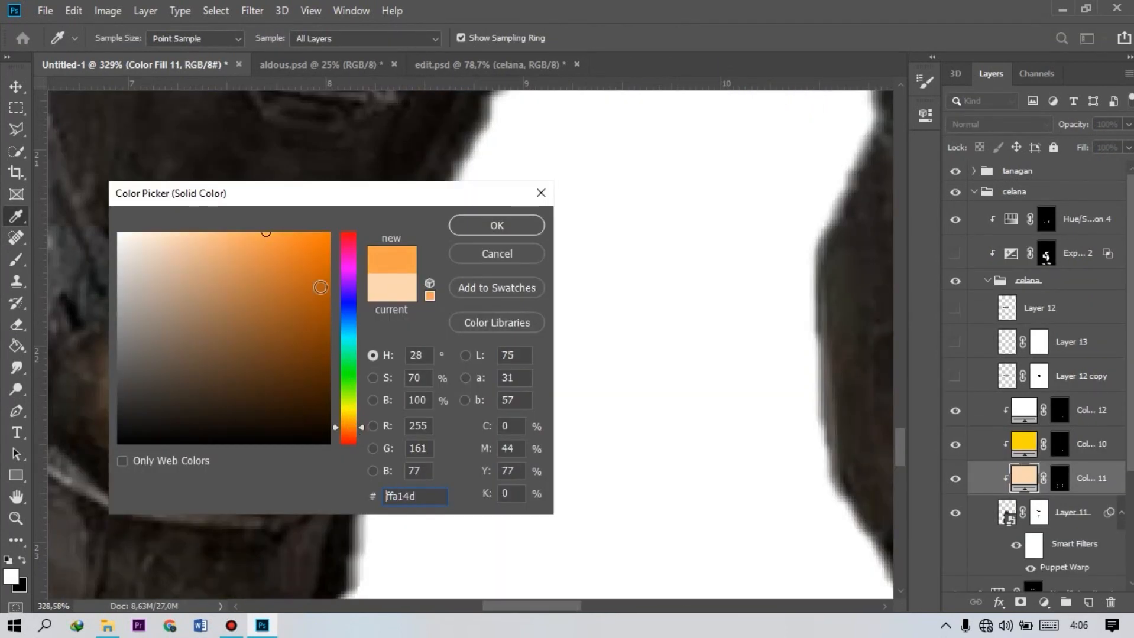
mouse_move(265, 232)
left_mouse_down()
mouse_move(330, 232)
mouse_move(666, 171)
left_mouse_up()
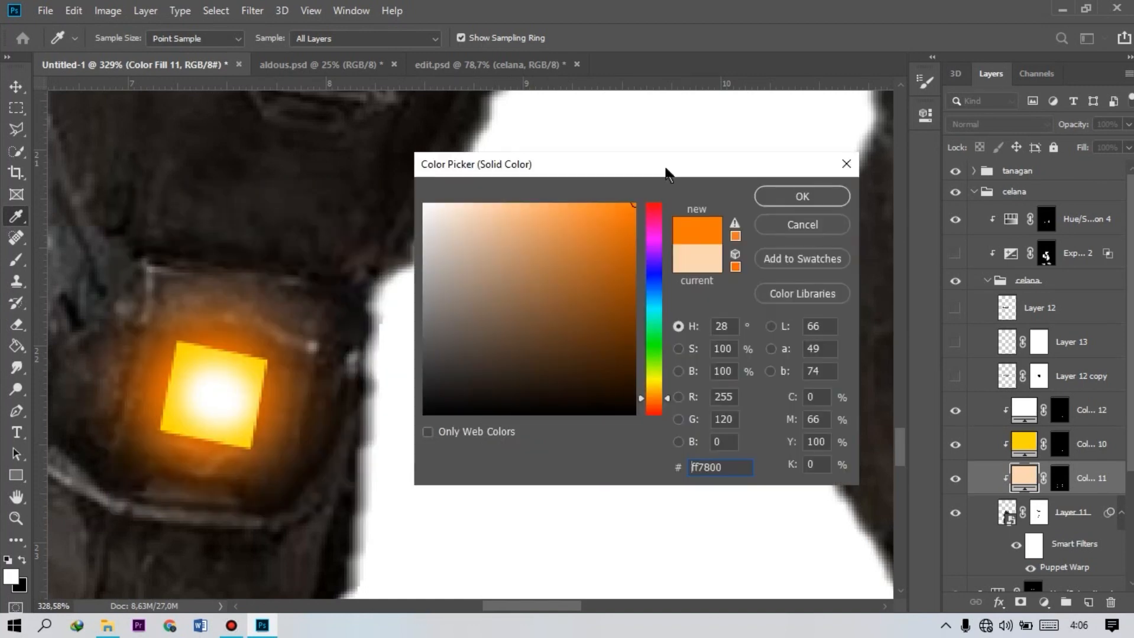
left_click_drag(652, 401, 653, 394)
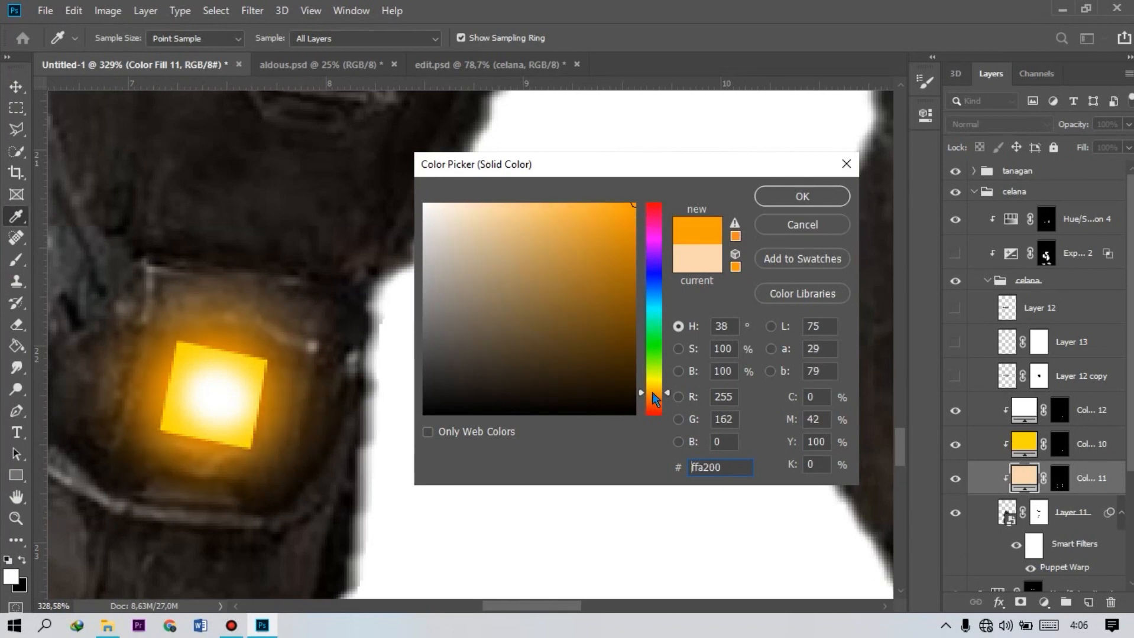
key("Return")
key("v")
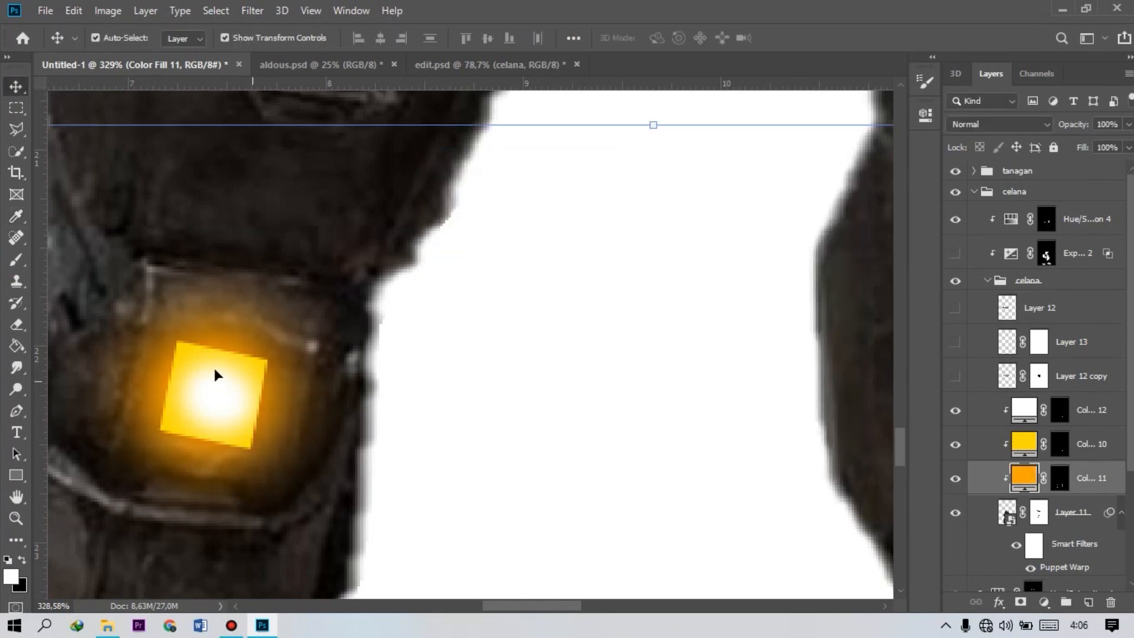
scroll(327, 329, "down", 5)
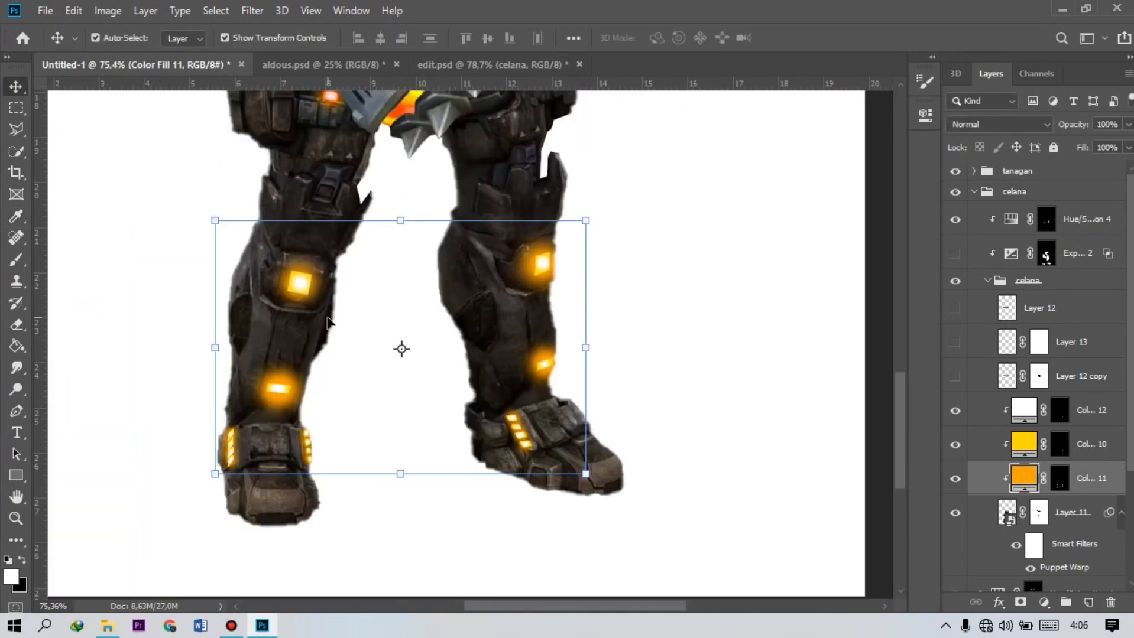
scroll(329, 323, "down", 3)
scroll(337, 307, "up", 5)
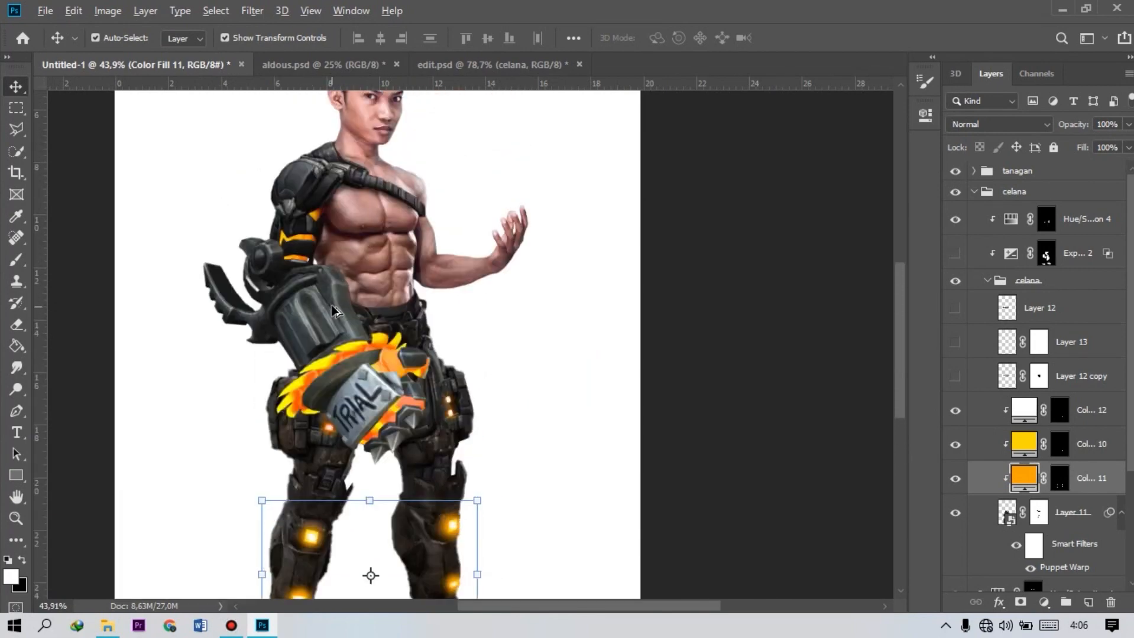
scroll(348, 290, "up", 2)
scroll(348, 289, "up", 2)
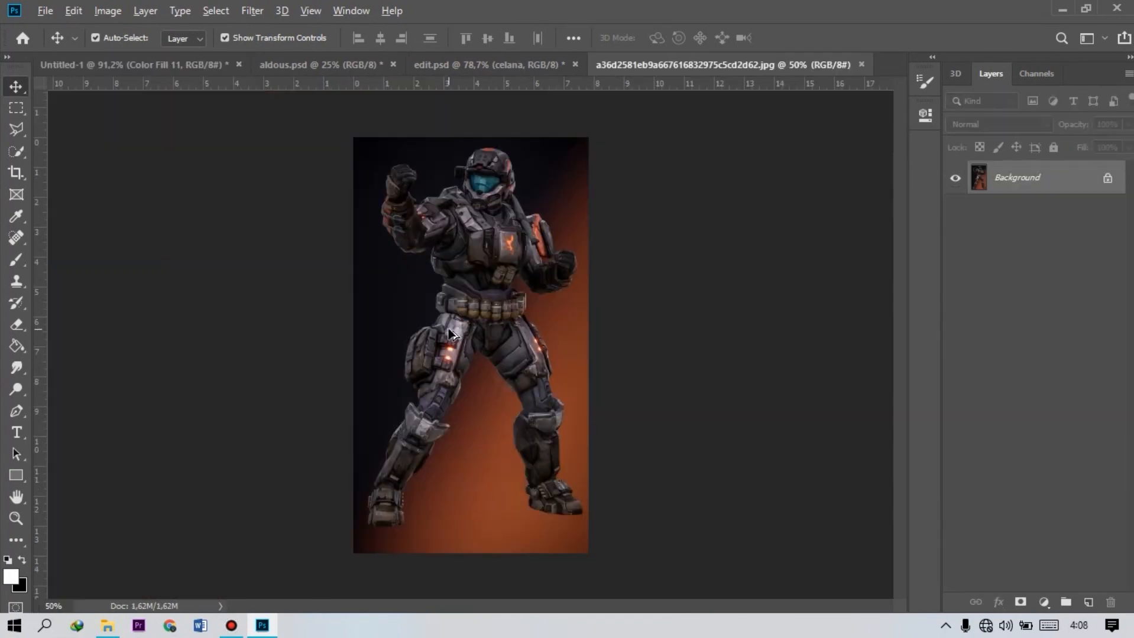
Trace the outline of the armored soldier's ammo belt with the Pen tool, starting at the pouch end.
scroll(490, 307, "up", 5)
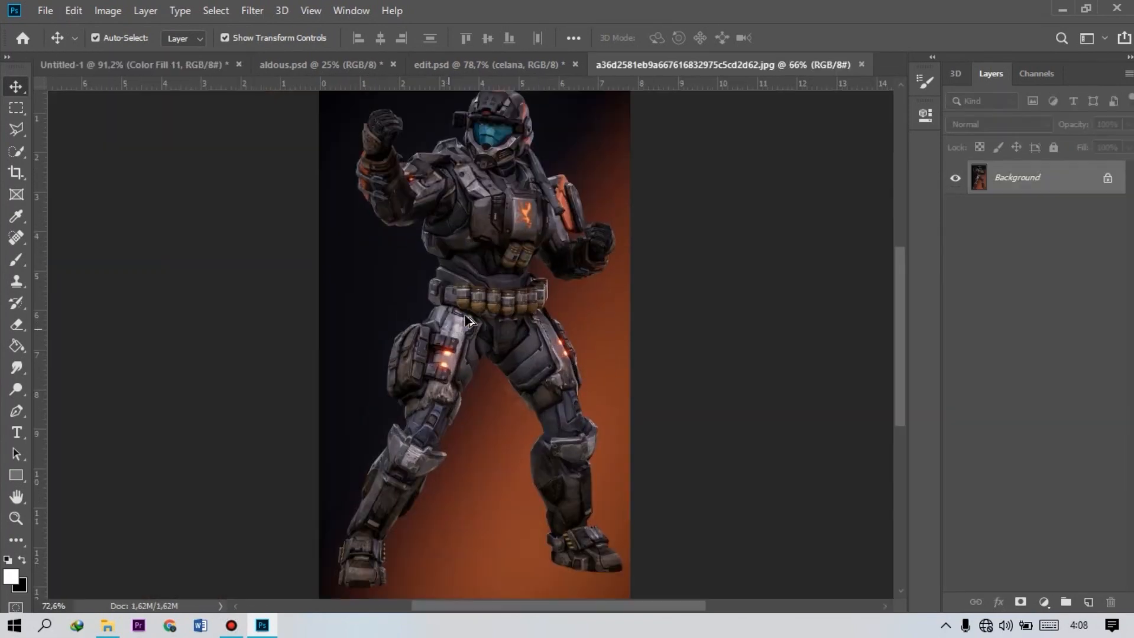
scroll(501, 294, "down", 6)
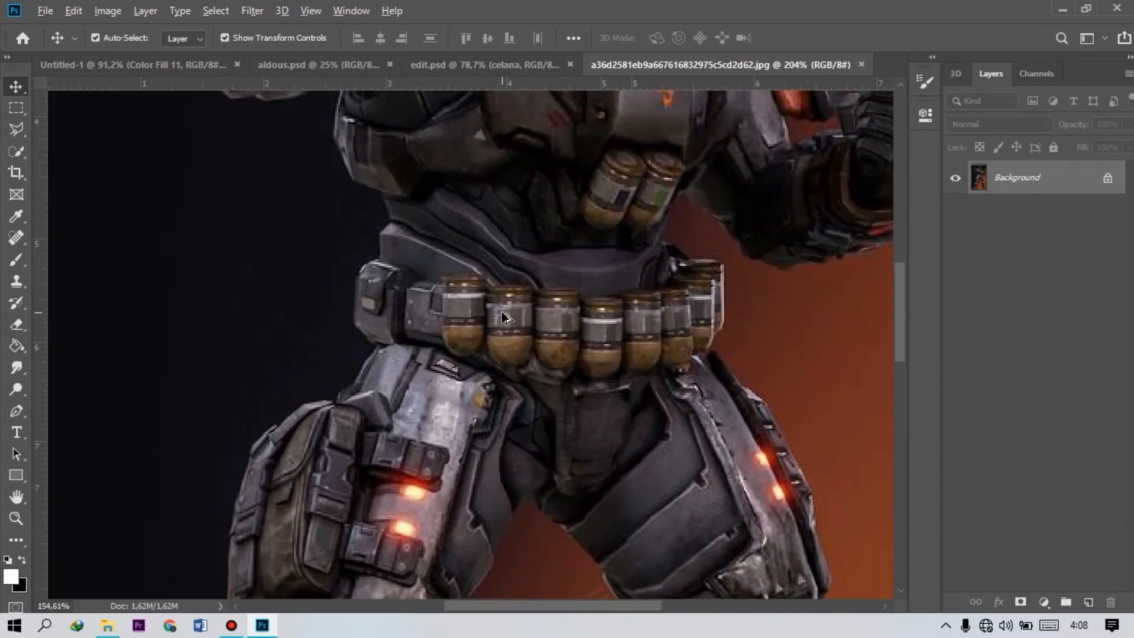
scroll(487, 361, "up", 3)
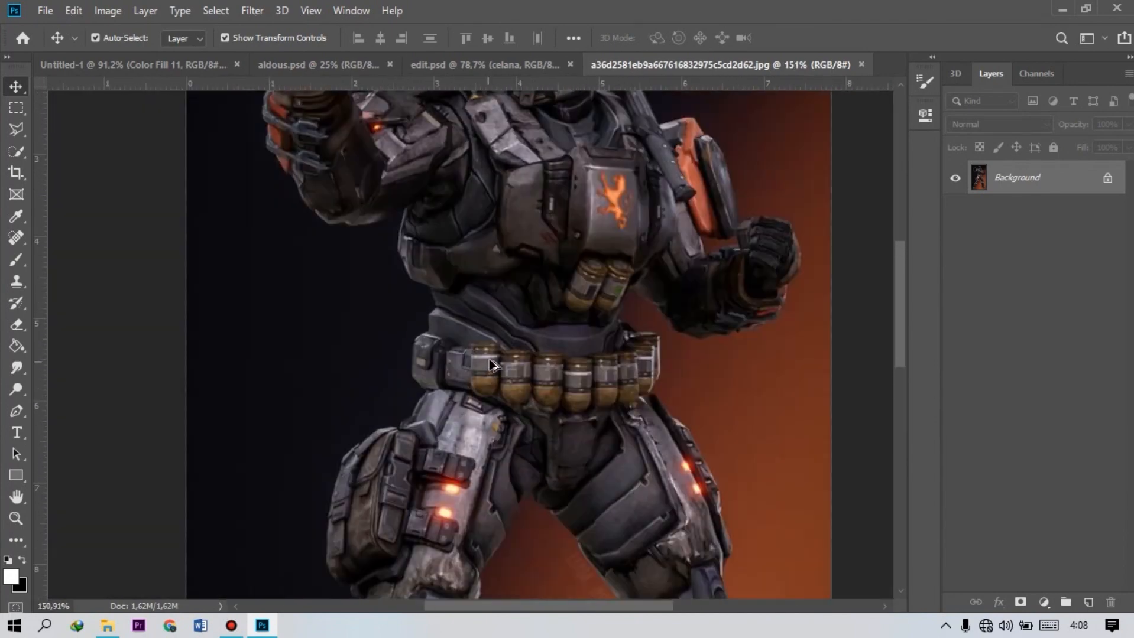
scroll(519, 357, "up", 3)
key("l")
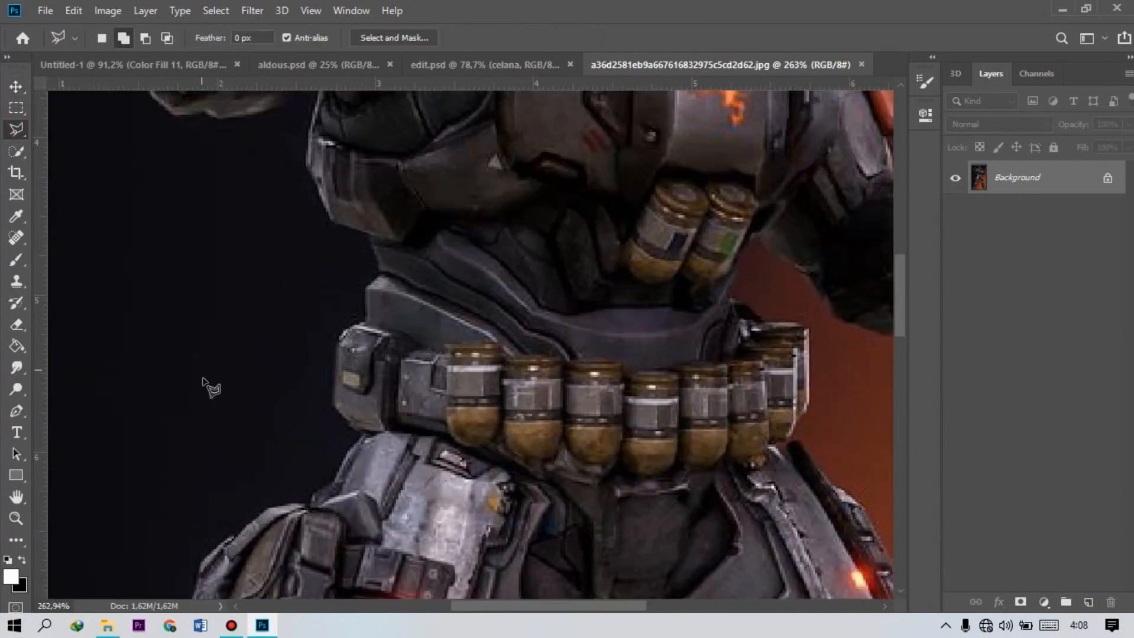
scroll(616, 470, "up", 3)
left_click(16, 411)
left_click(621, 473)
left_click(530, 451)
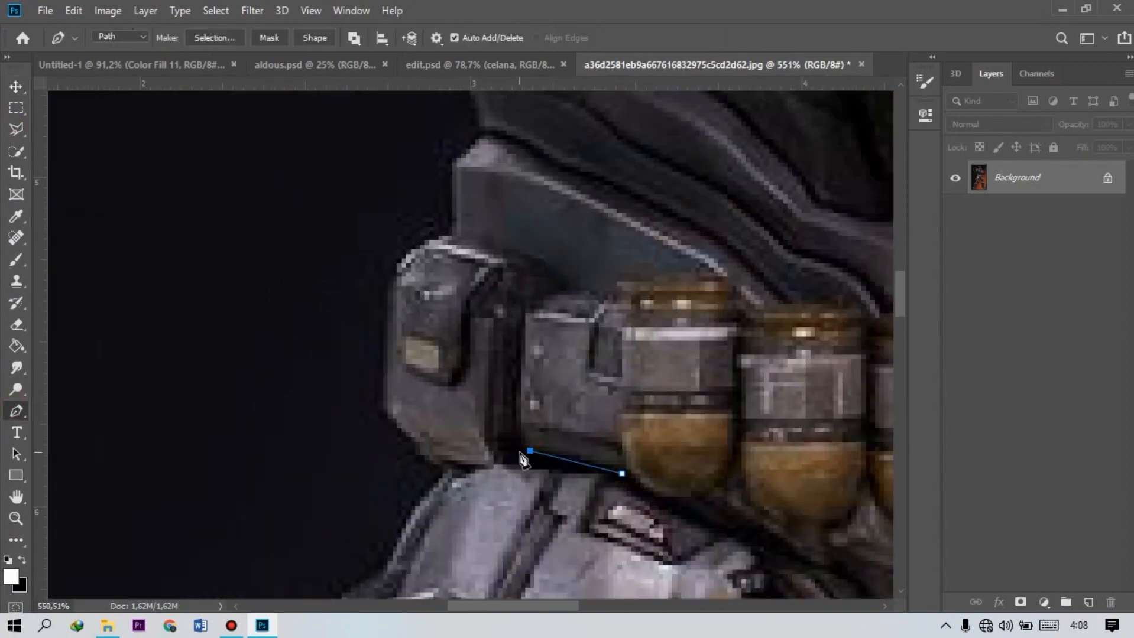
left_click(391, 285)
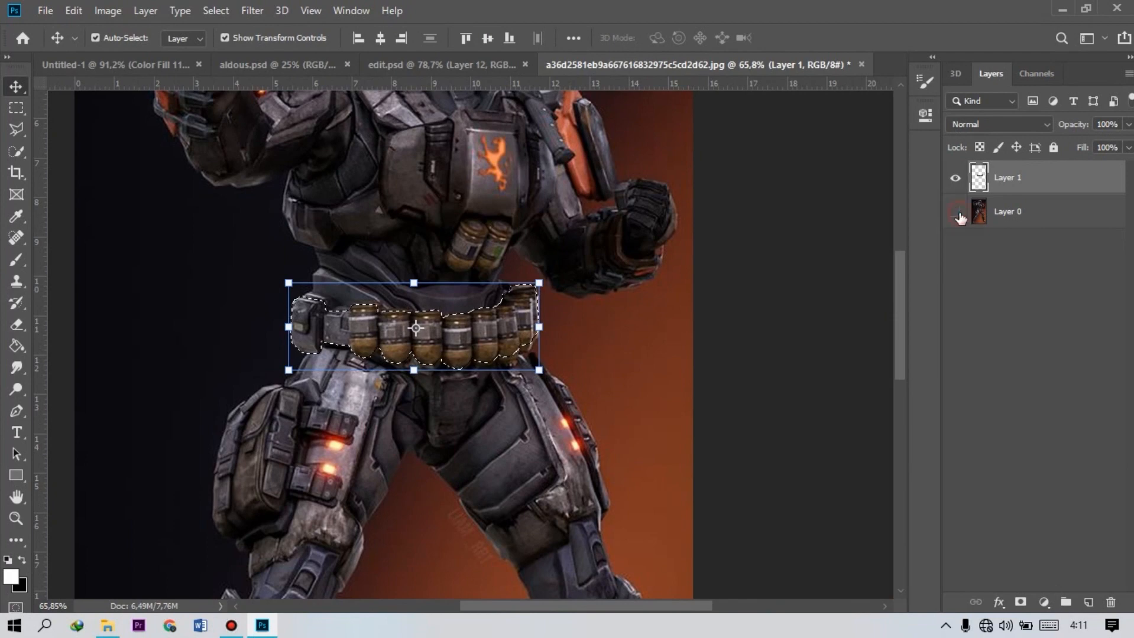
Hide the original soldier image on Layer 0 to isolate the cut-out ammo belt.
left_click(956, 212)
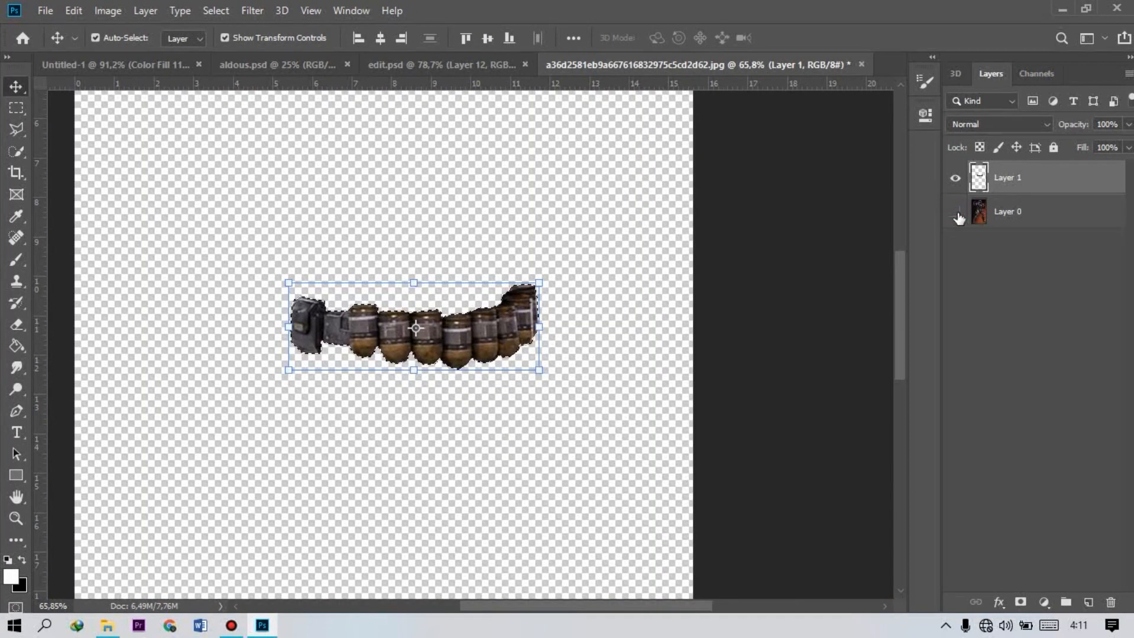
left_click_drag(436, 302, 437, 274)
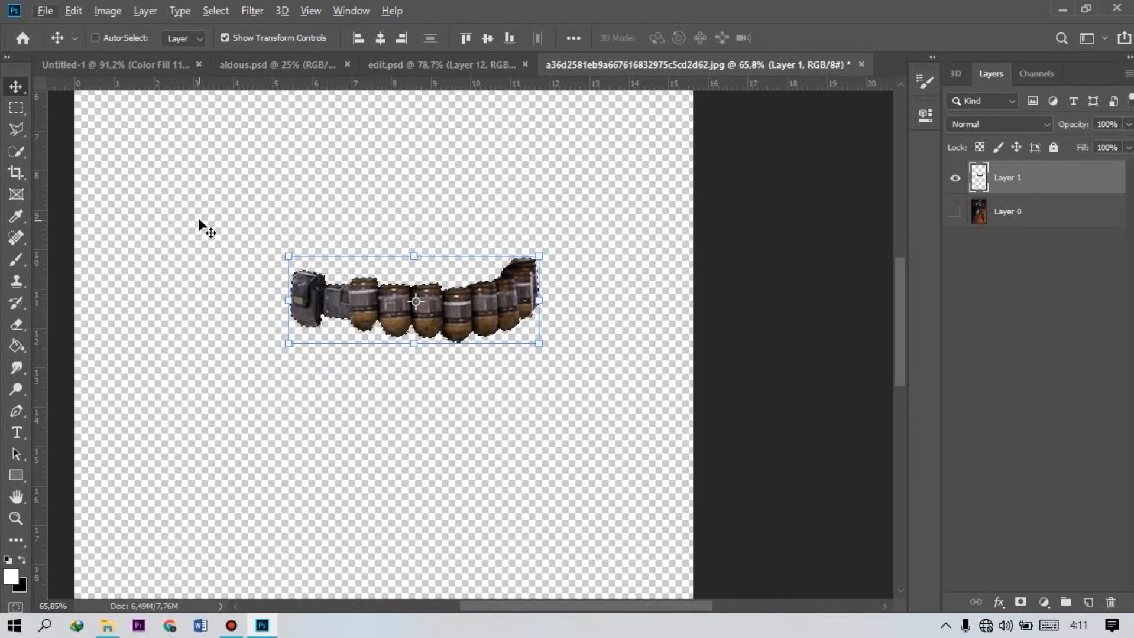
key("ctrl")
Position the horizontally flipped ammo belt across the man's waist in the Untitled-1 document.
left_click_drag(519, 326, 400, 345)
left_click_drag(471, 370, 409, 360)
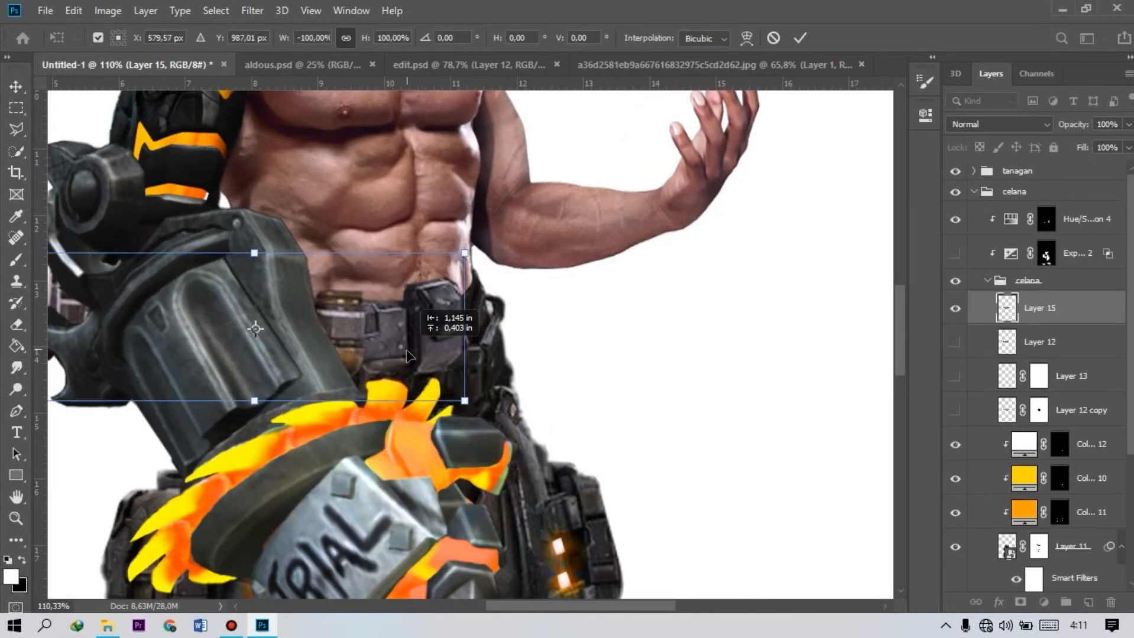
scroll(464, 325, "down", 2)
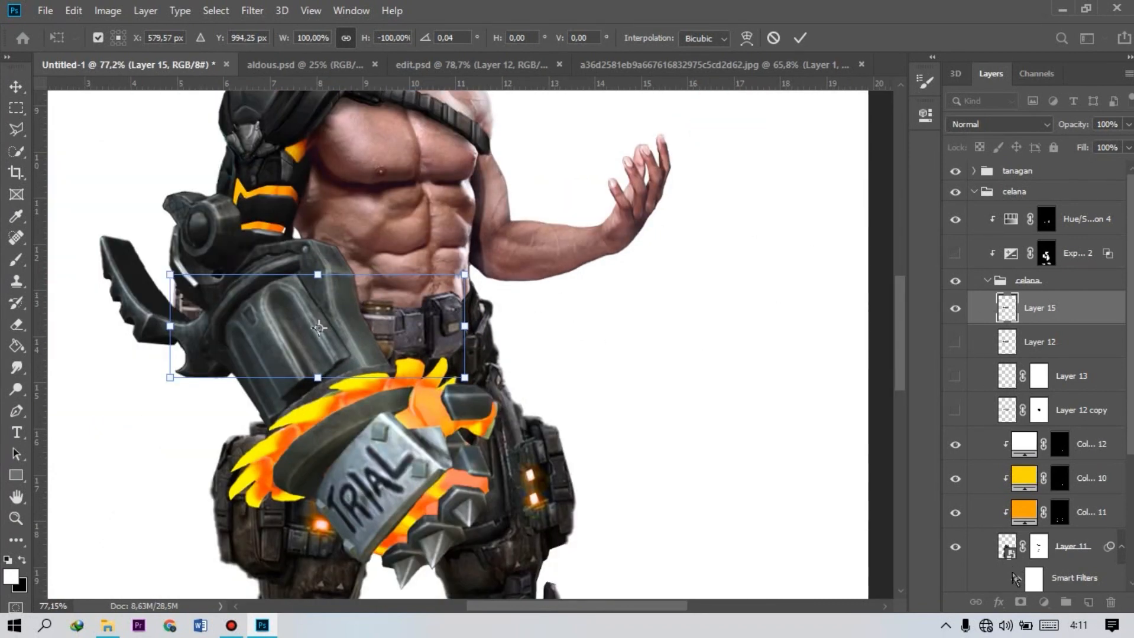
left_click(800, 37)
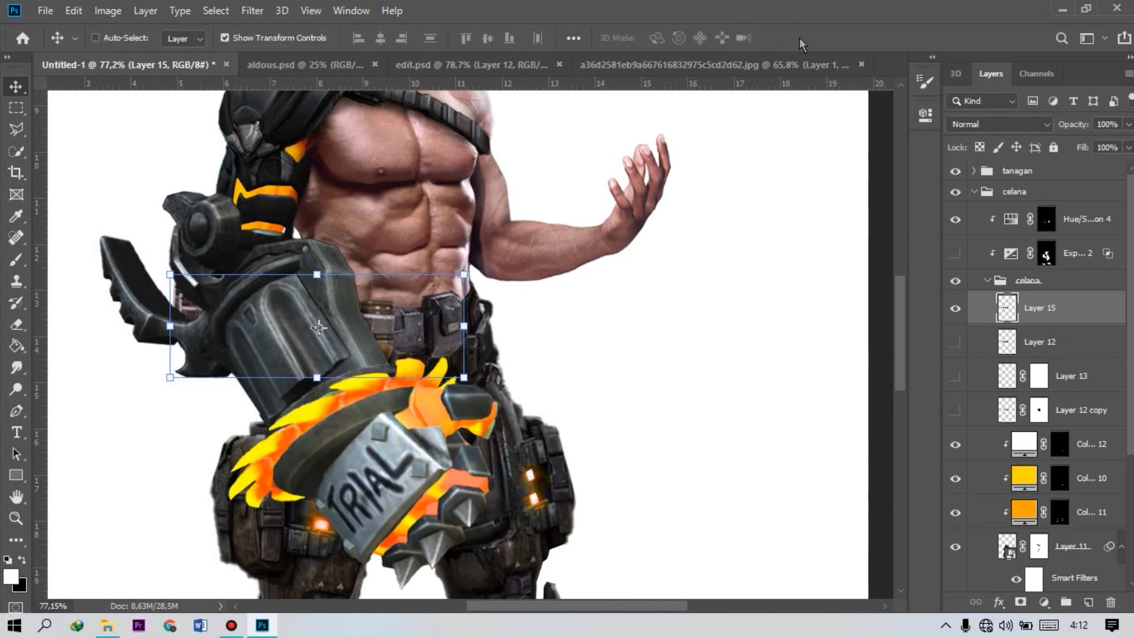
Duplicate the belt layer and move a selected belt section toward the outer edge of the man's hip.
key("ctrl+j")
left_click_drag(446, 309, 561, 271)
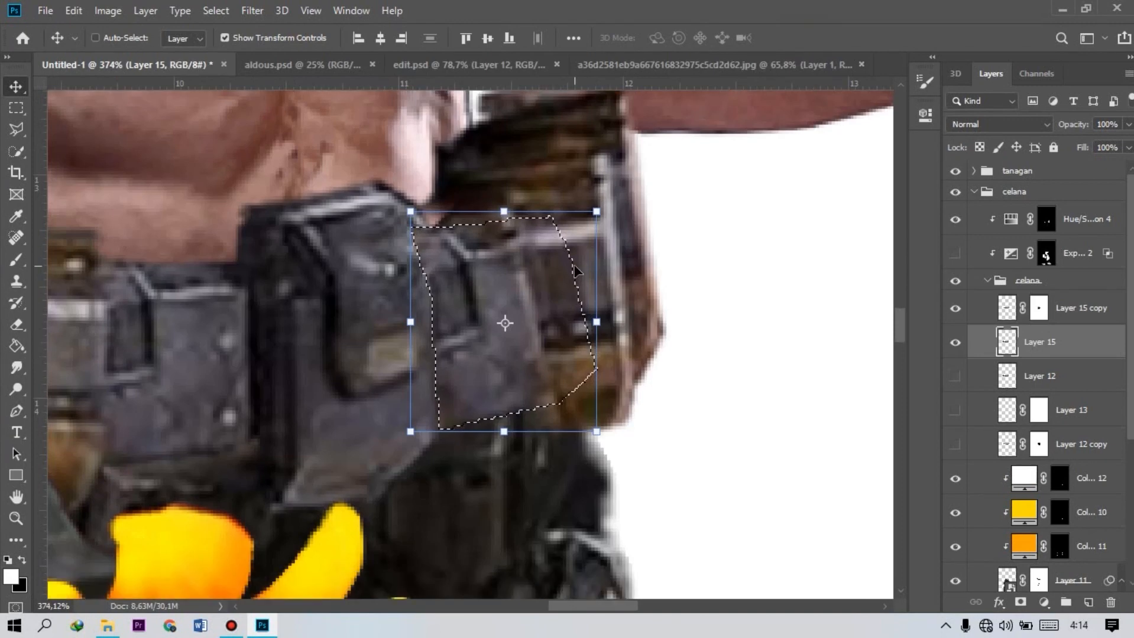
key("ctrl+0")
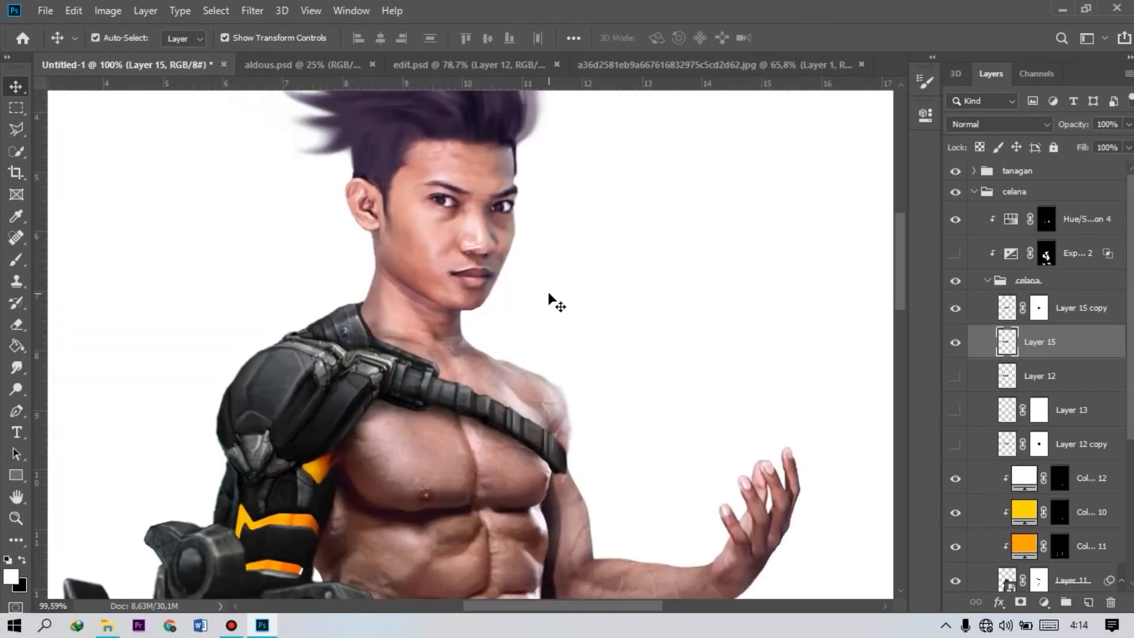
scroll(547, 301, "up", 3)
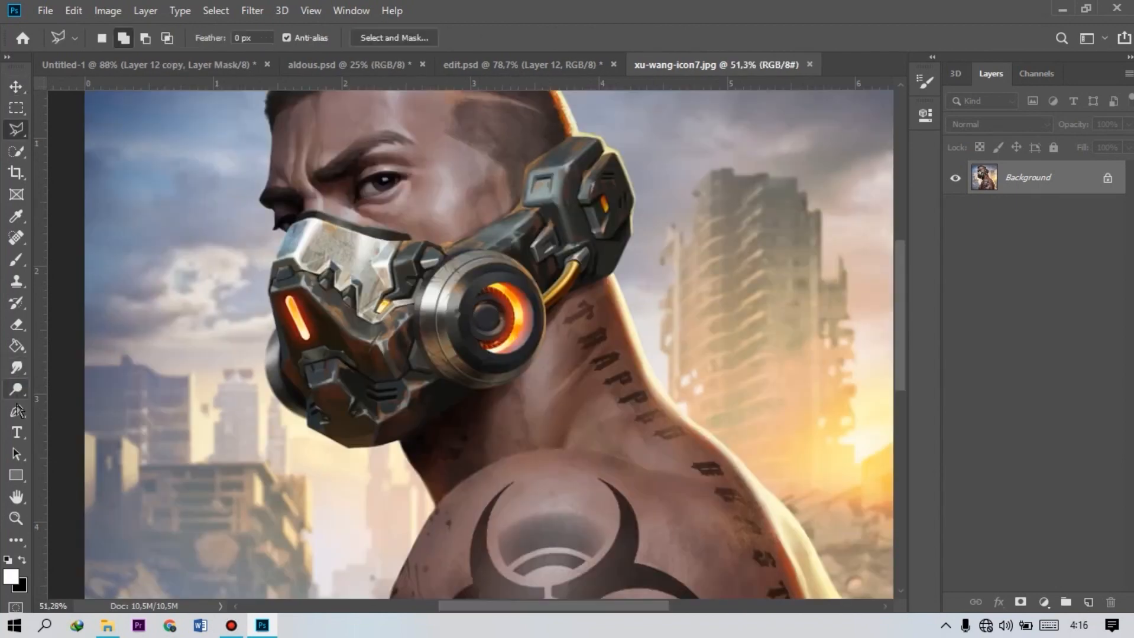
Cut out the gas mask in xu-wang-icon7.jpg with the Pen tool and hide the original image on Layer 0.
left_click(16, 411)
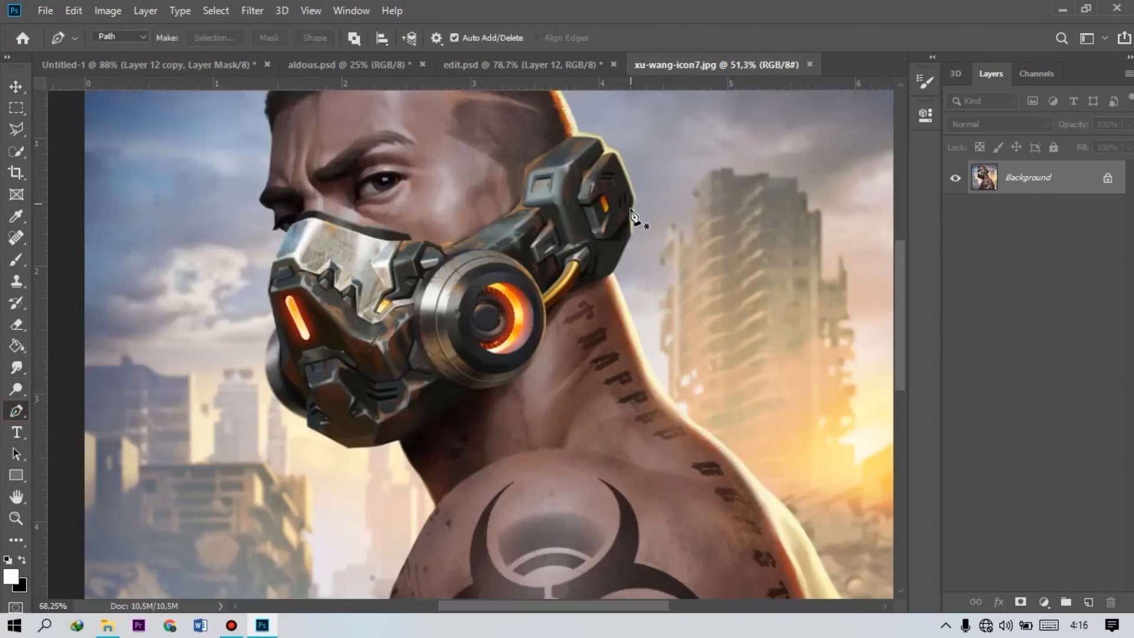
scroll(631, 210, "up", 3)
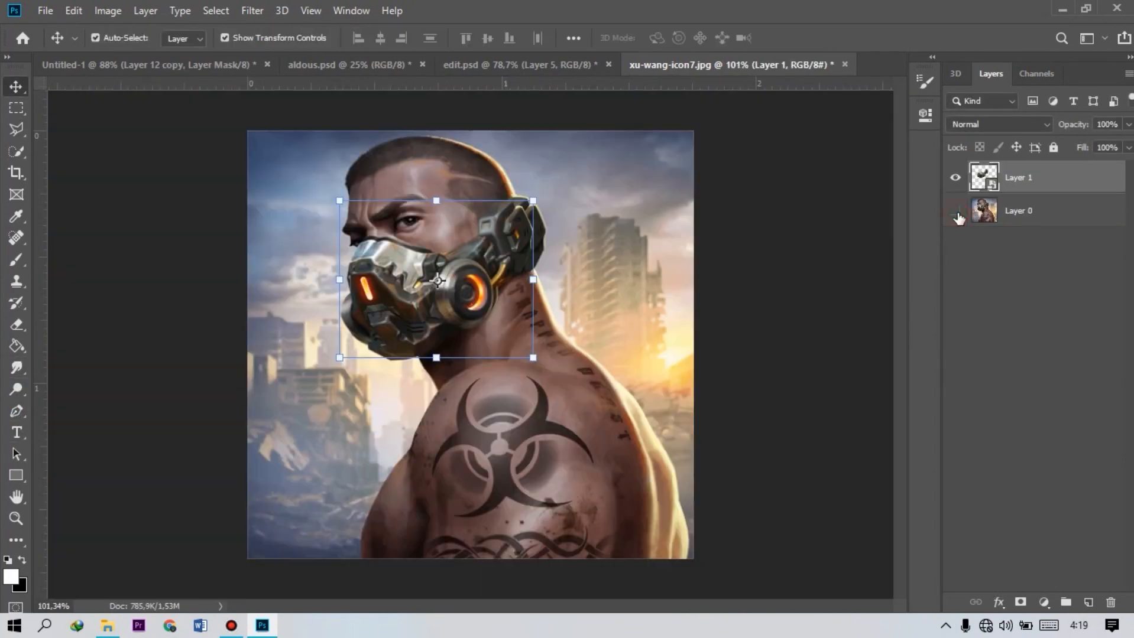
left_click(956, 212)
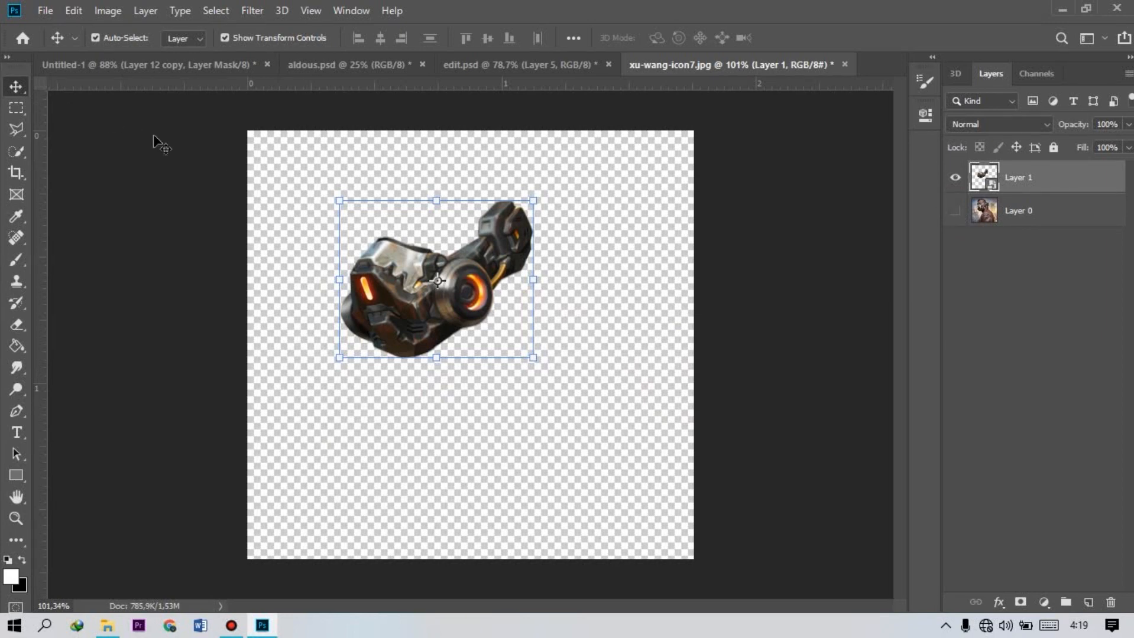
Bring the gas mask into the Untitled-1 document, flip it horizontally and fit it over the man's lower face with Warp.
left_click_drag(443, 299, 122, 68)
right_click(594, 261)
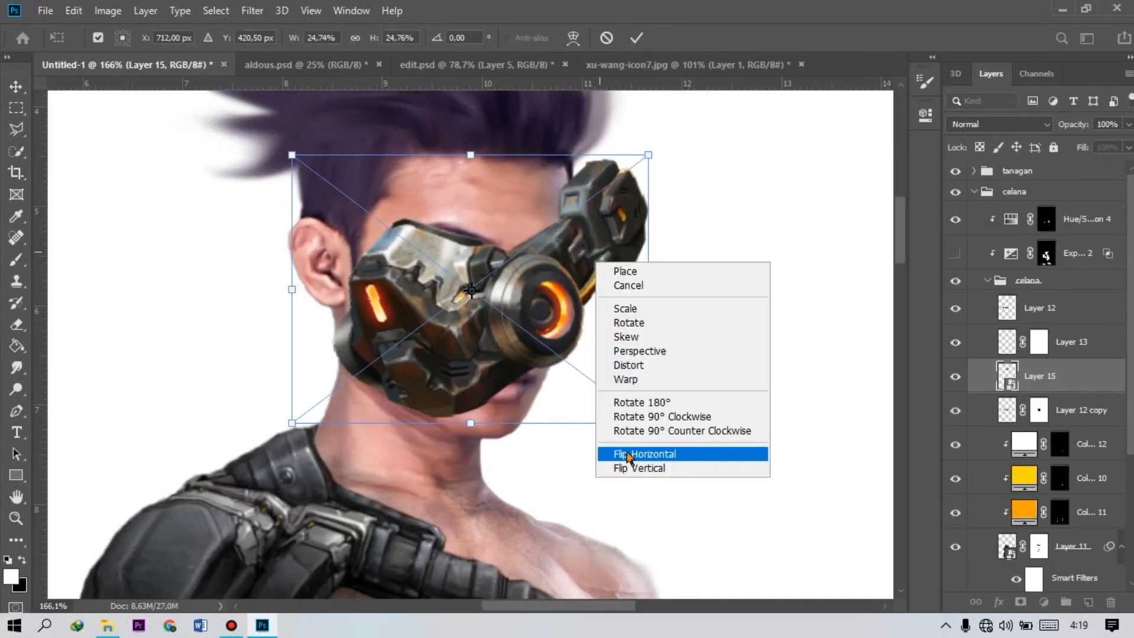
left_click(629, 455)
left_click_drag(556, 304, 534, 353)
left_click(573, 38)
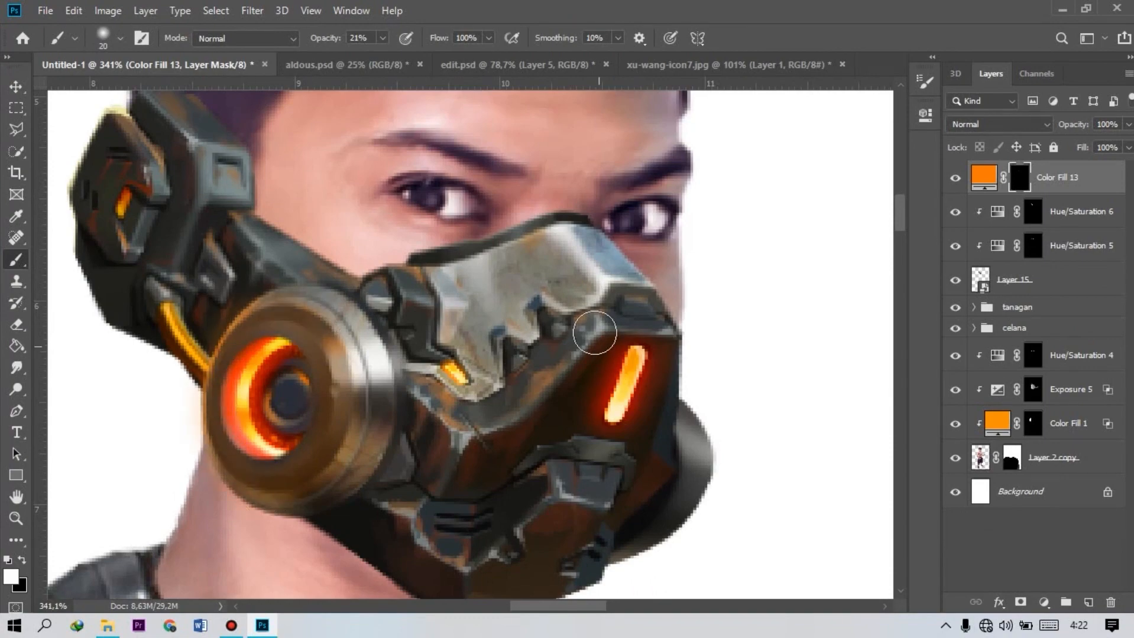
Paint a soft orange glow around the gas mask's slit light and ear-side light on the Color Fill 13 mask at 21% brush opacity.
mouse_move(618, 350)
left_mouse_down()
mouse_move(604, 422)
mouse_move(645, 412)
mouse_move(654, 344)
left_mouse_up()
scroll(751, 351, "down", 3)
scroll(244, 307, "up", 3)
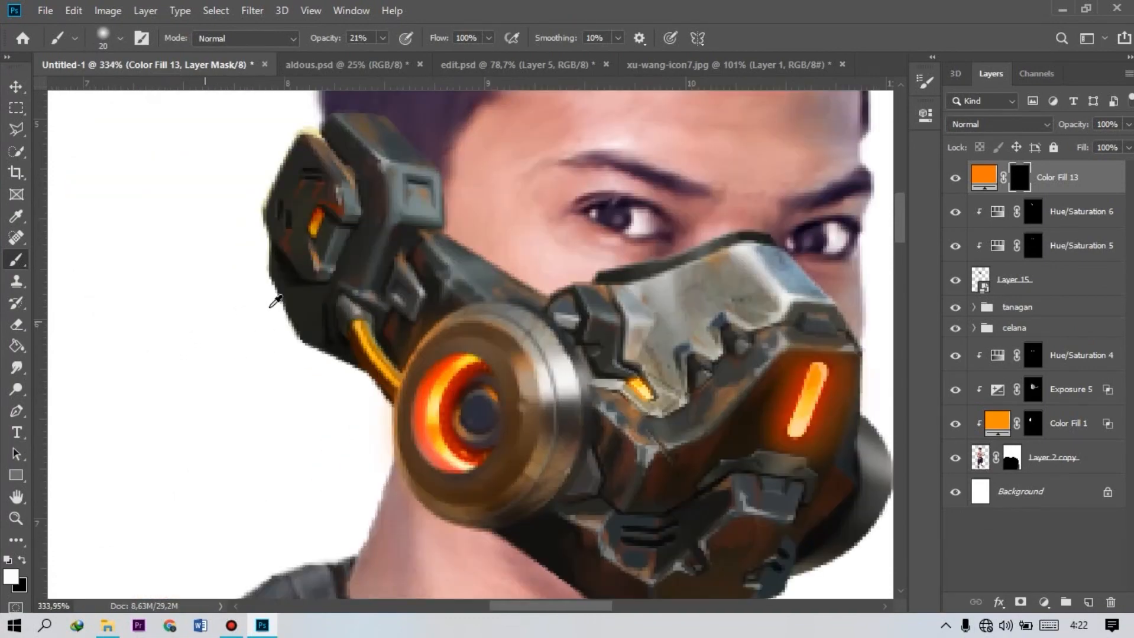
scroll(244, 307, "up", 1)
mouse_move(317, 253)
left_mouse_down()
mouse_move(300, 277)
mouse_move(322, 239)
left_mouse_up()
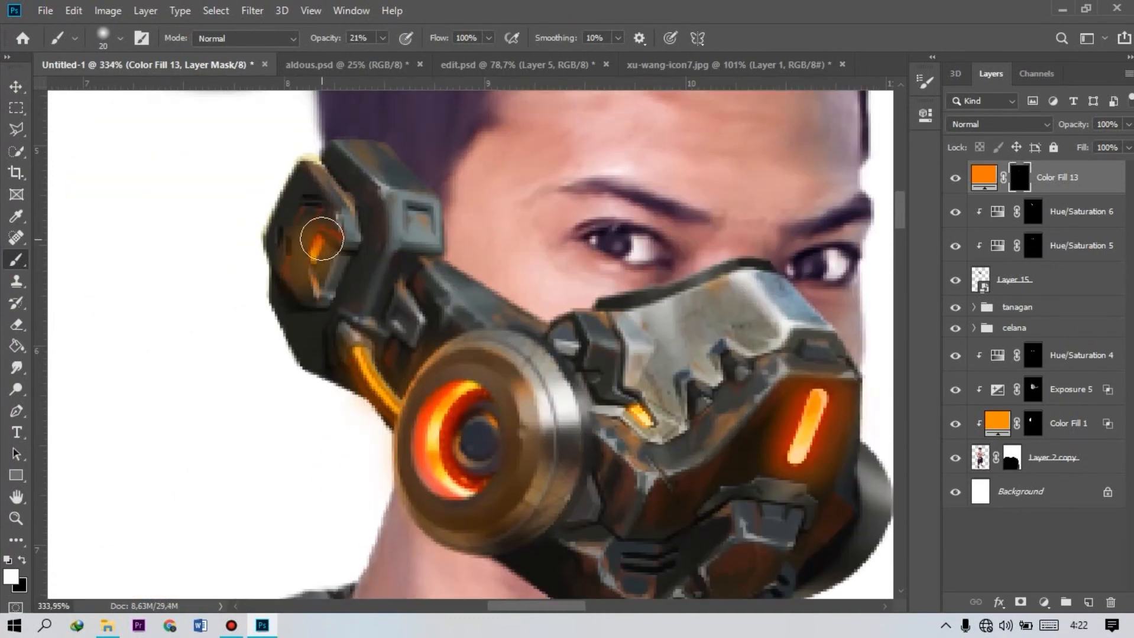
scroll(322, 239, "down", 5)
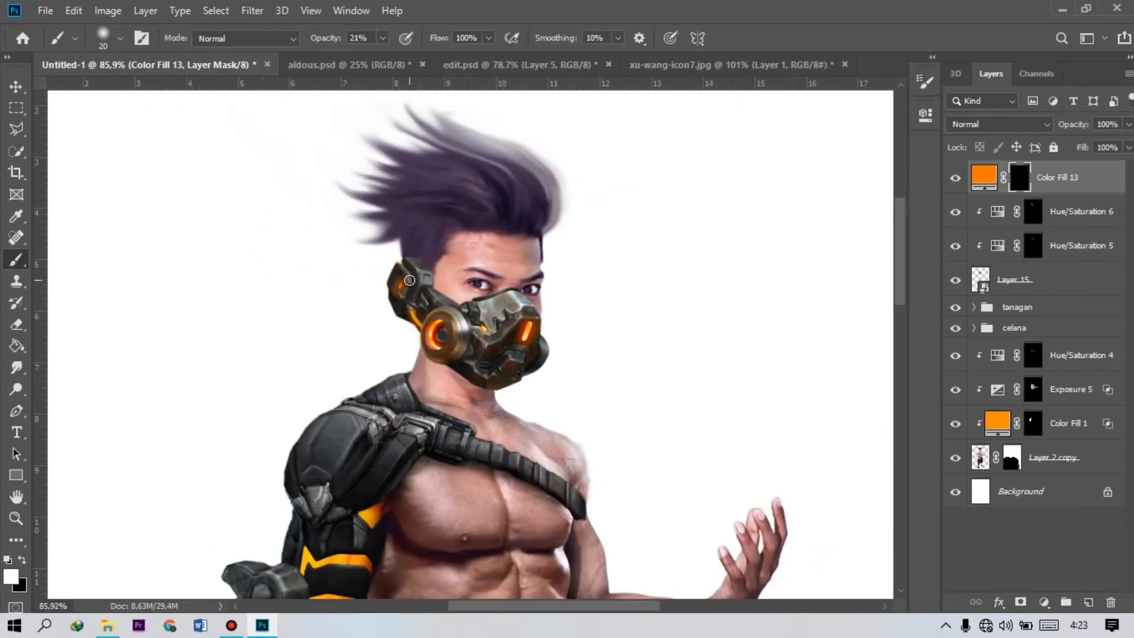
Recolor the man's hair orange-red by brushing over the strands on the Hue/Saturation 7 mask.
scroll(409, 280, "up", 2)
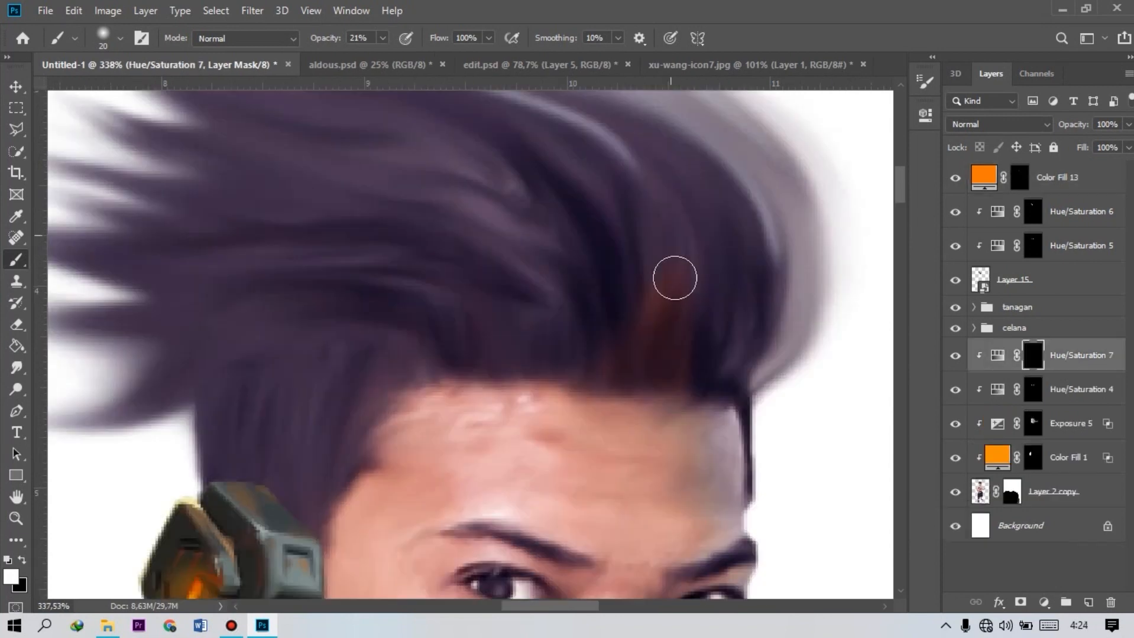
left_click_drag(666, 376, 668, 304)
left_click_drag(618, 384, 592, 292)
mouse_move(591, 356)
left_mouse_down()
mouse_move(546, 284)
mouse_move(451, 224)
mouse_move(401, 267)
mouse_move(361, 270)
left_mouse_up()
mouse_move(547, 336)
left_mouse_down()
mouse_move(583, 377)
mouse_move(464, 312)
mouse_move(466, 331)
mouse_move(546, 397)
mouse_move(507, 343)
mouse_move(376, 304)
mouse_move(501, 392)
mouse_move(337, 322)
mouse_move(416, 340)
mouse_move(795, 198)
left_mouse_up()
scroll(794, 237, "up", 5)
mouse_move(615, 260)
left_mouse_down()
mouse_move(354, 425)
mouse_move(243, 547)
left_mouse_up()
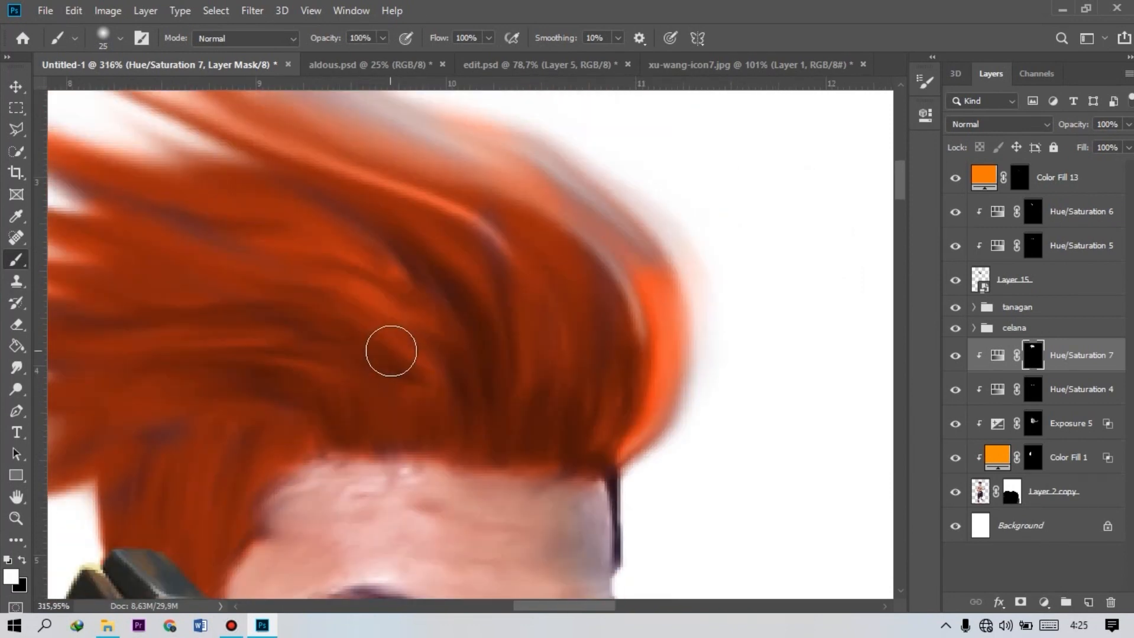
scroll(390, 351, "down", 2)
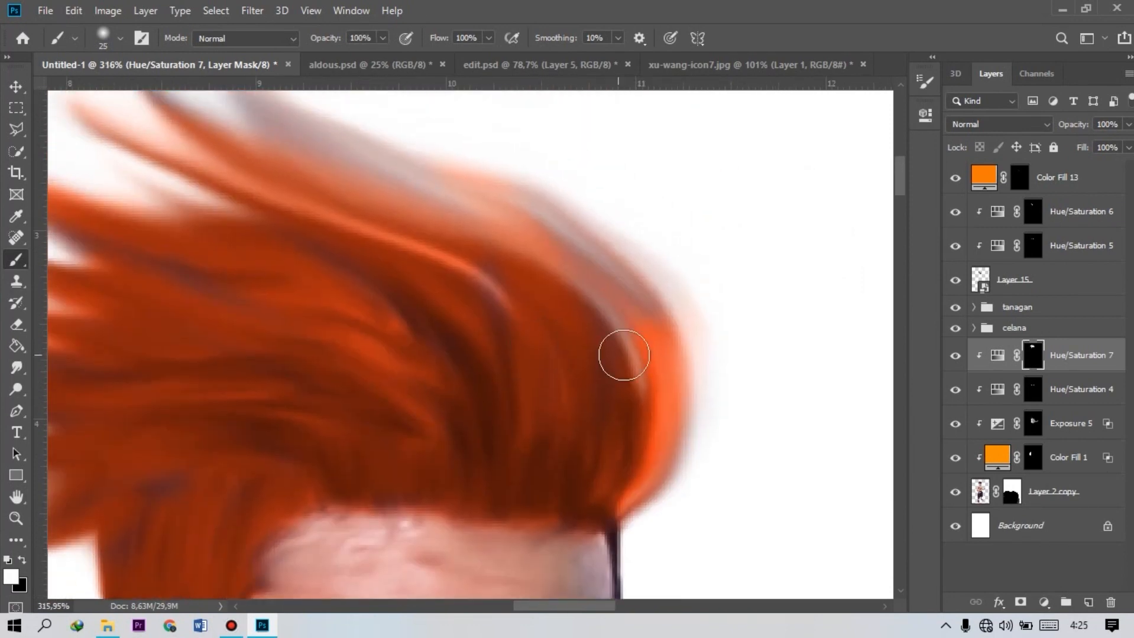
scroll(520, 301, "down", 2)
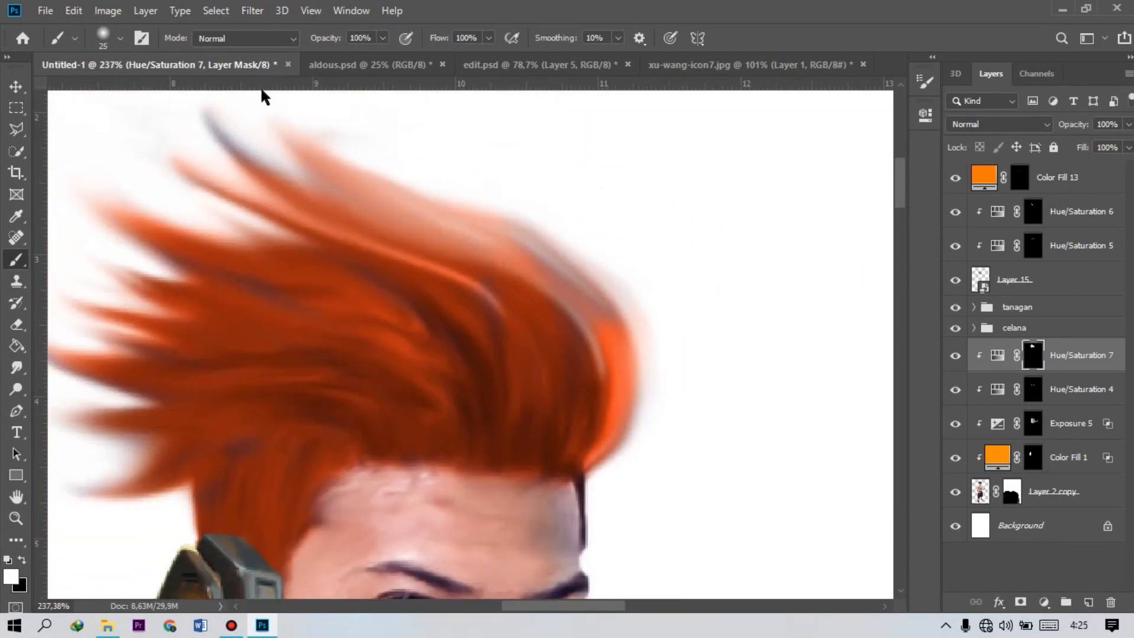
Add a yellow solid color fill layer above Hue/Saturation 7 for the hair highlights.
left_click(1044, 604)
left_click(1032, 240)
mouse_move(615, 220)
left_mouse_down()
mouse_move(635, 190)
mouse_move(610, 229)
left_mouse_up()
left_click_drag(655, 393, 654, 389)
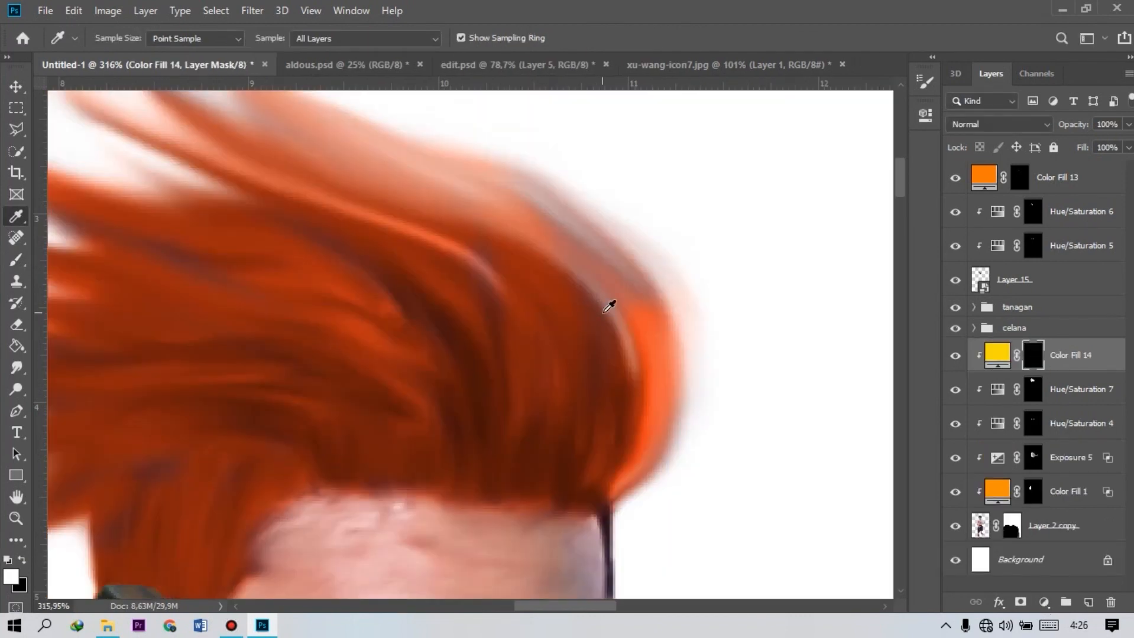
Paint yellow strands through the hair on the Color Fill 14 mask at 35% brush opacity.
key("b")
mouse_move(610, 304)
left_mouse_down()
mouse_move(671, 279)
mouse_move(554, 200)
left_mouse_up()
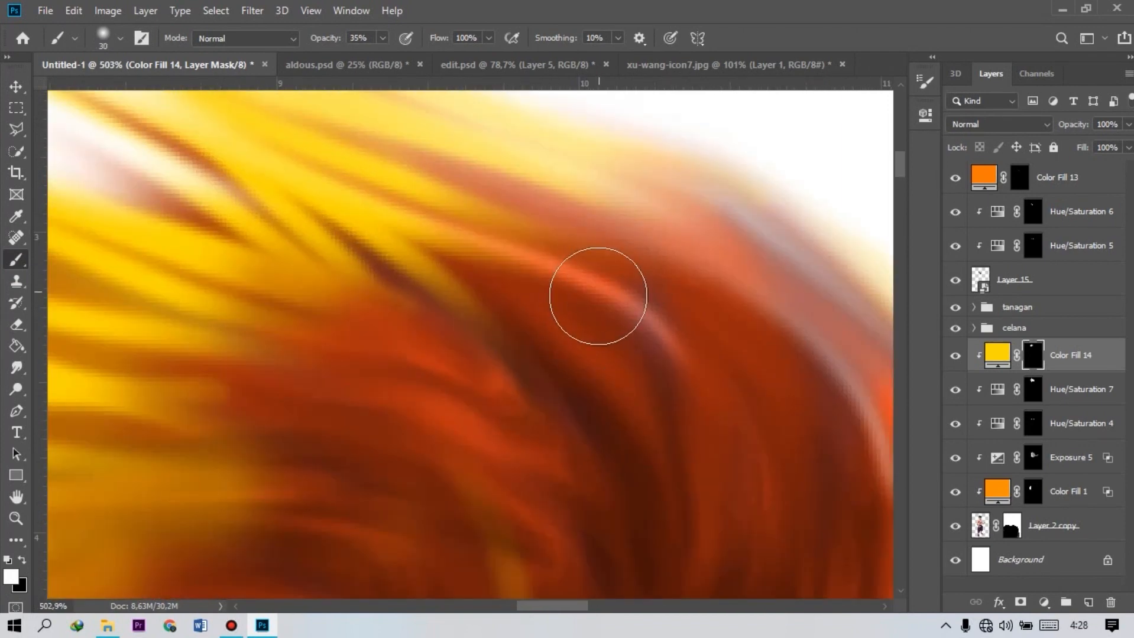
key("bracketleft")
mouse_move(649, 398)
left_mouse_down()
mouse_move(678, 496)
mouse_move(217, 334)
mouse_move(190, 393)
mouse_move(362, 472)
left_mouse_up()
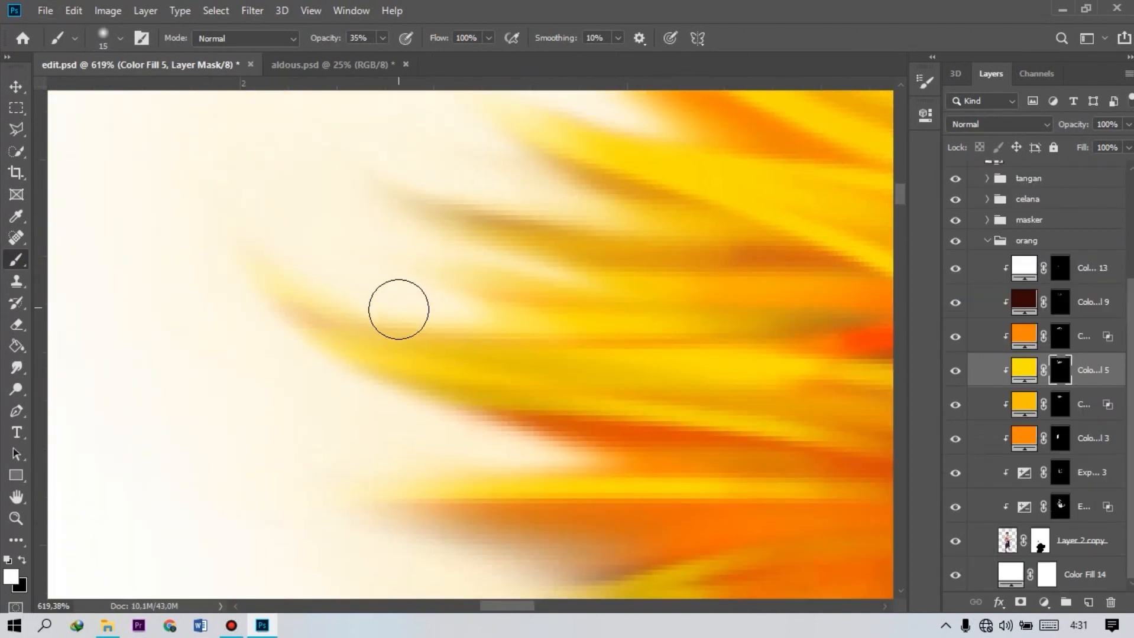
Brush yellow streaks along the swept-back hair tips on the Color Fill 5 mask in edit.psd, with brush size 15 at 35% opacity.
mouse_move(688, 353)
left_mouse_down()
mouse_move(338, 329)
mouse_move(390, 357)
left_mouse_up()
left_click_drag(620, 431, 327, 365)
left_click_drag(423, 361, 322, 329)
Hide the white Color Fill 14 background layer beneath the finished character.
scroll(375, 431, "down", 10)
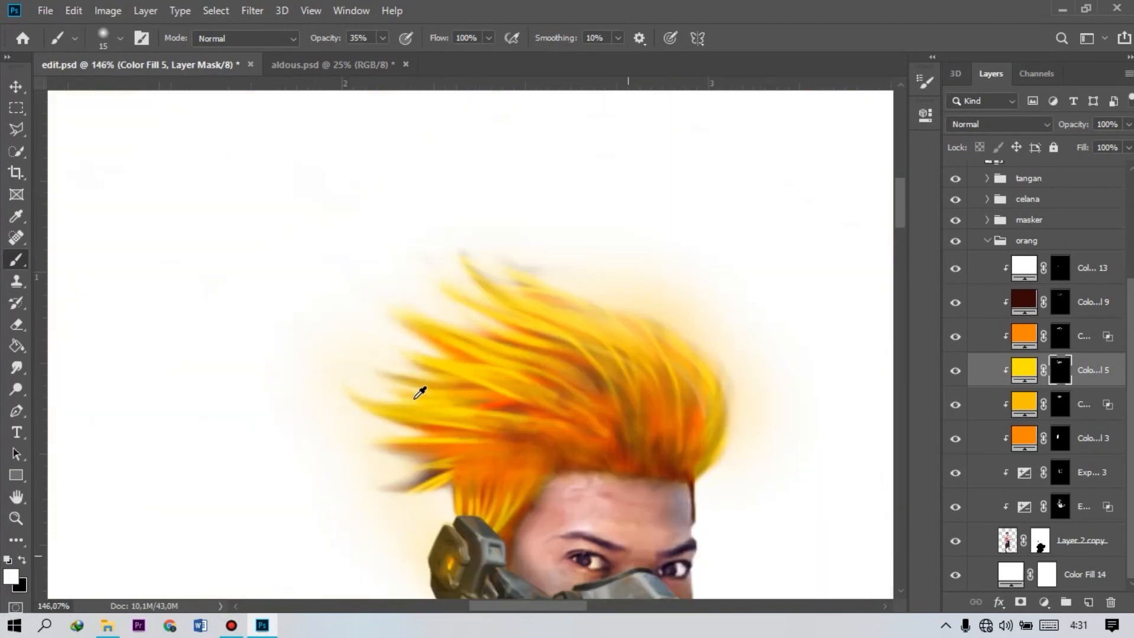
scroll(416, 401, "down", 6)
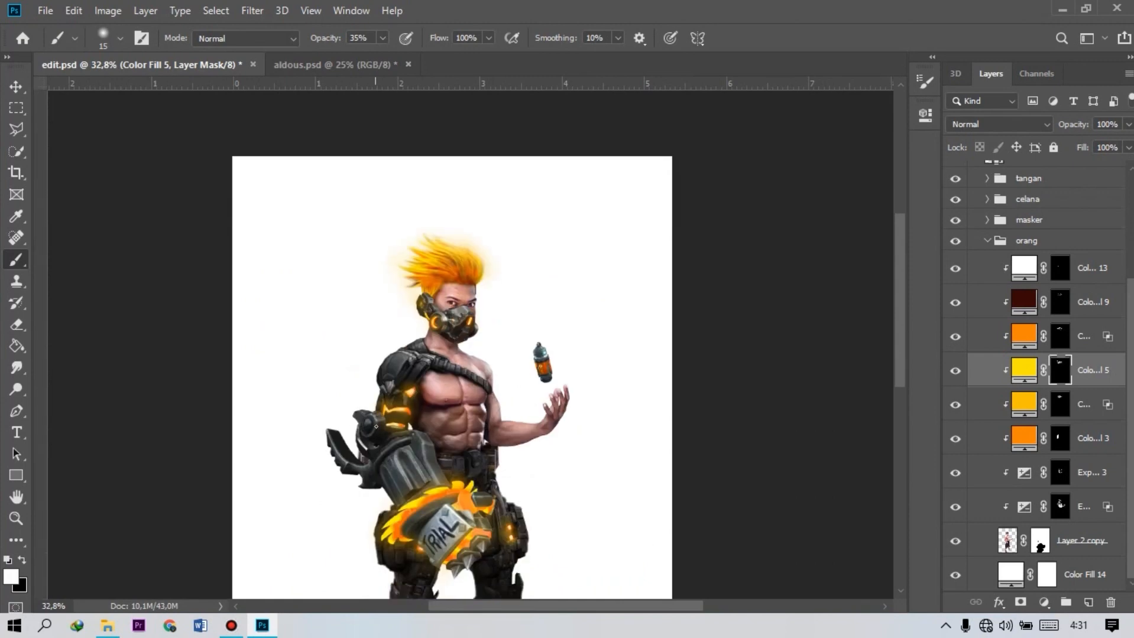
scroll(491, 387, "down", 1)
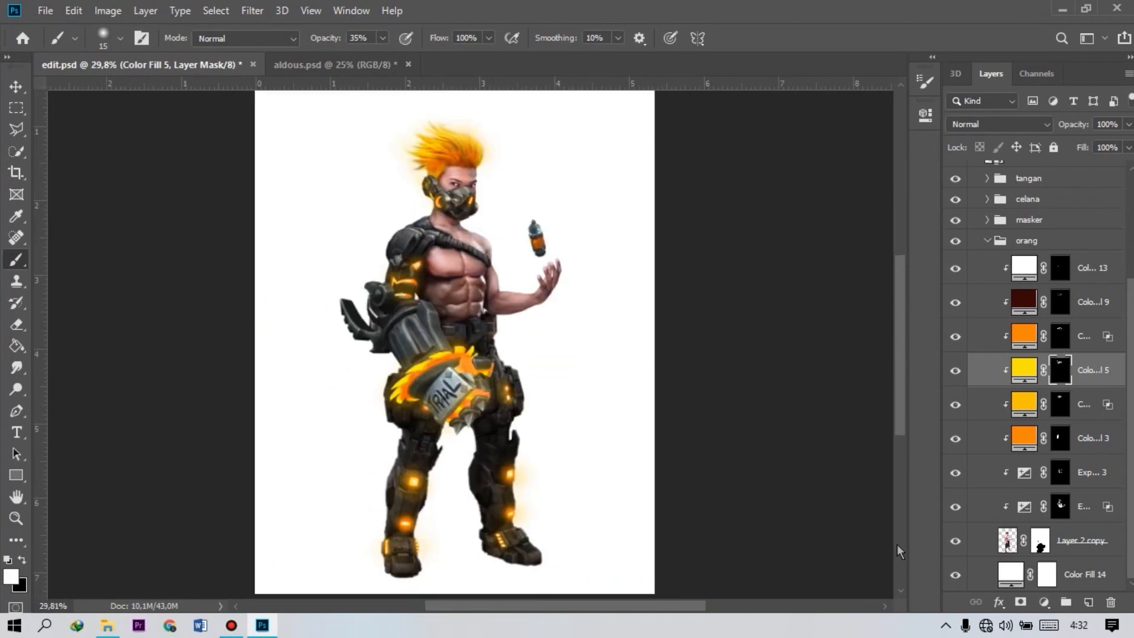
left_click(955, 576)
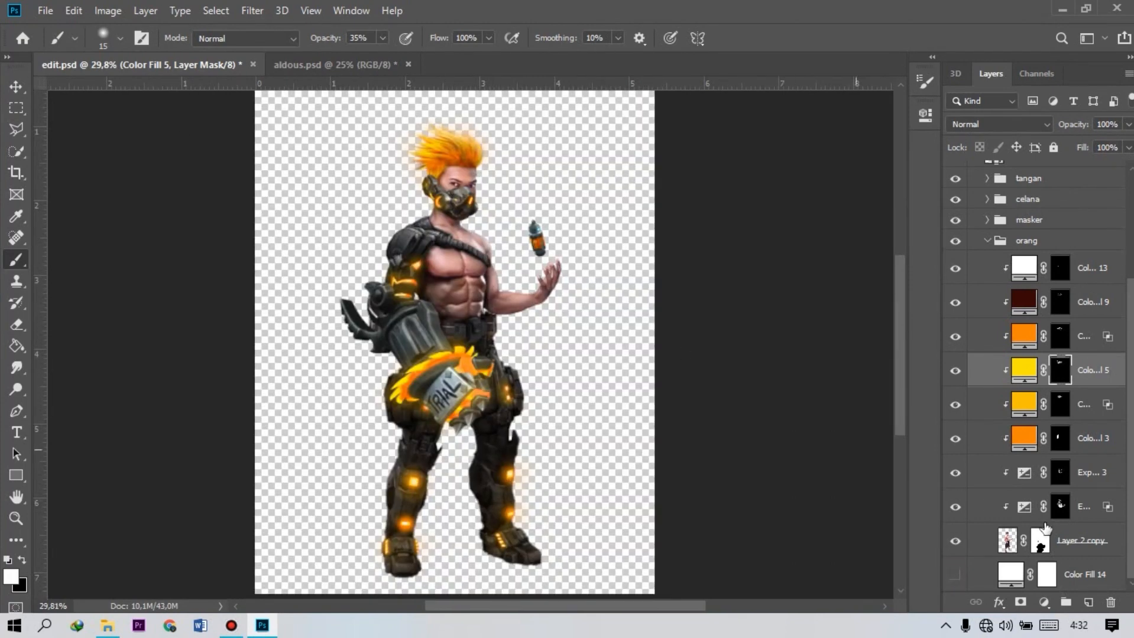
Group all the character's layers from Layer 2 copy up through Group 1 and merge them into a single layer.
left_click(1081, 539)
scroll(1056, 355, "up", 4)
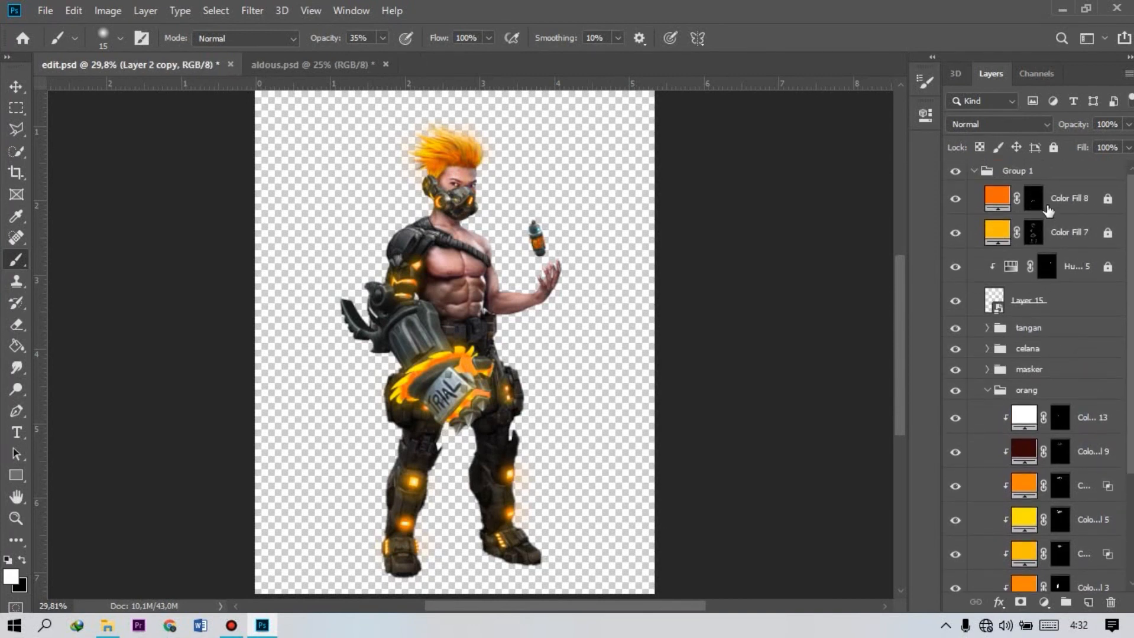
left_click(1057, 200, "shift")
key("ctrl+g")
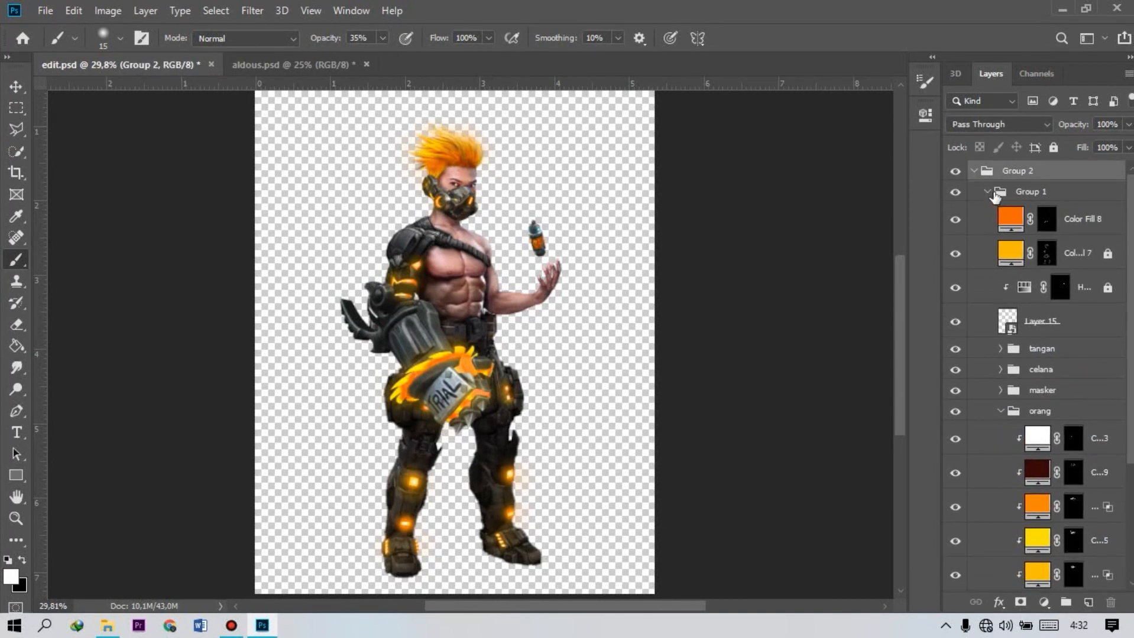
key("ctrl+e")
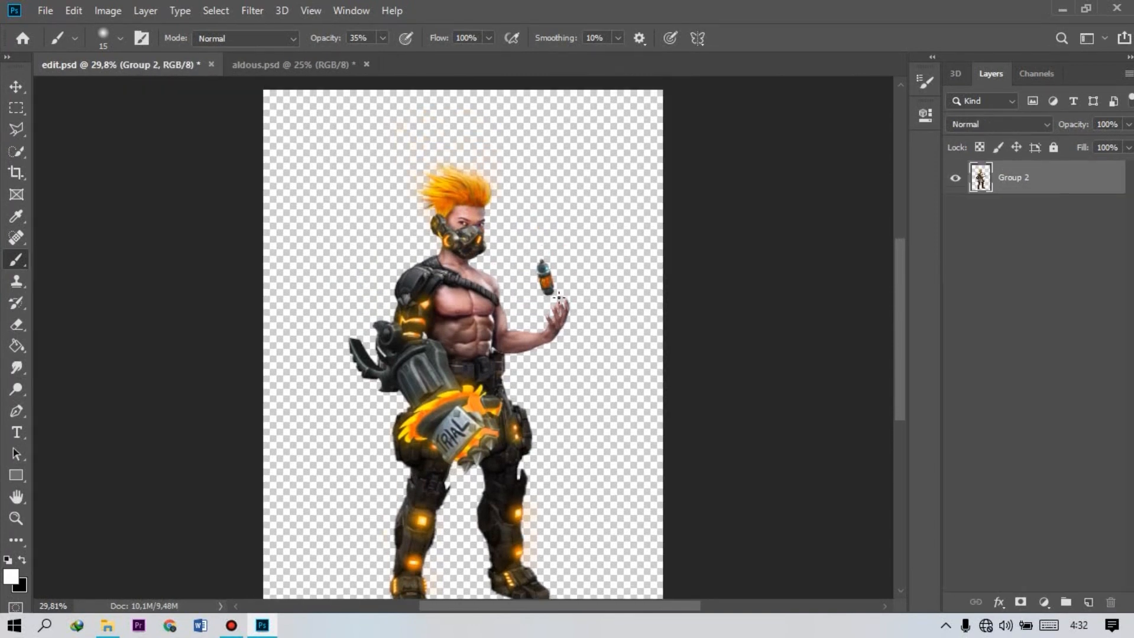
scroll(542, 294, "down", 3)
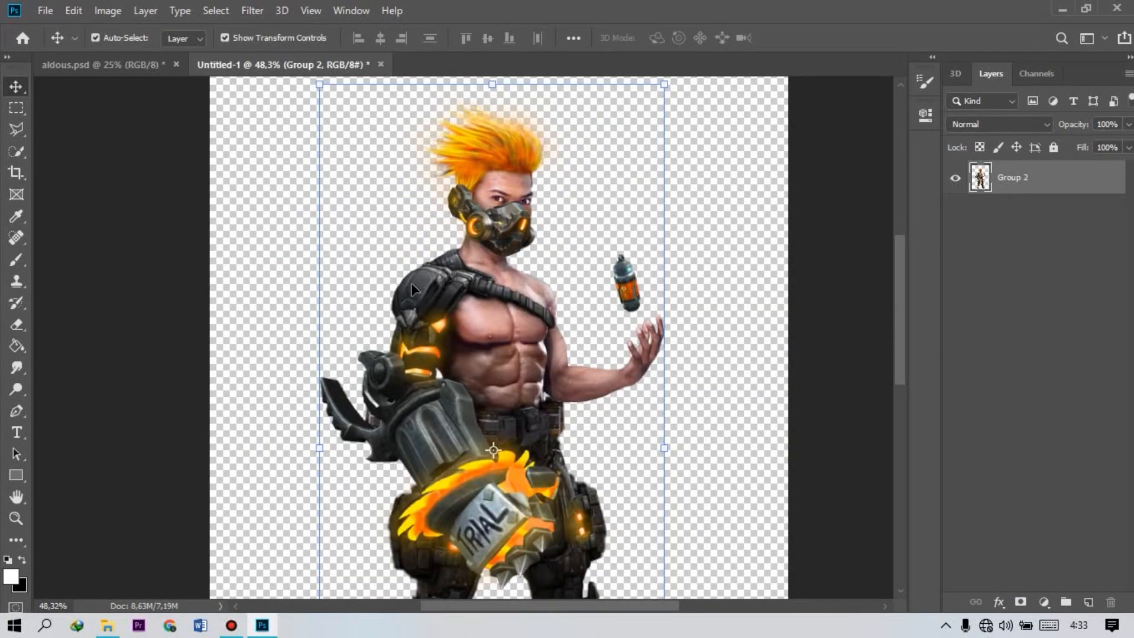
Place the dereliction street image in Untitled-1, enlarge it to about 443% to cover the canvas, and move it beneath Group 2.
key("alt")
scroll(608, 412, "down", 2)
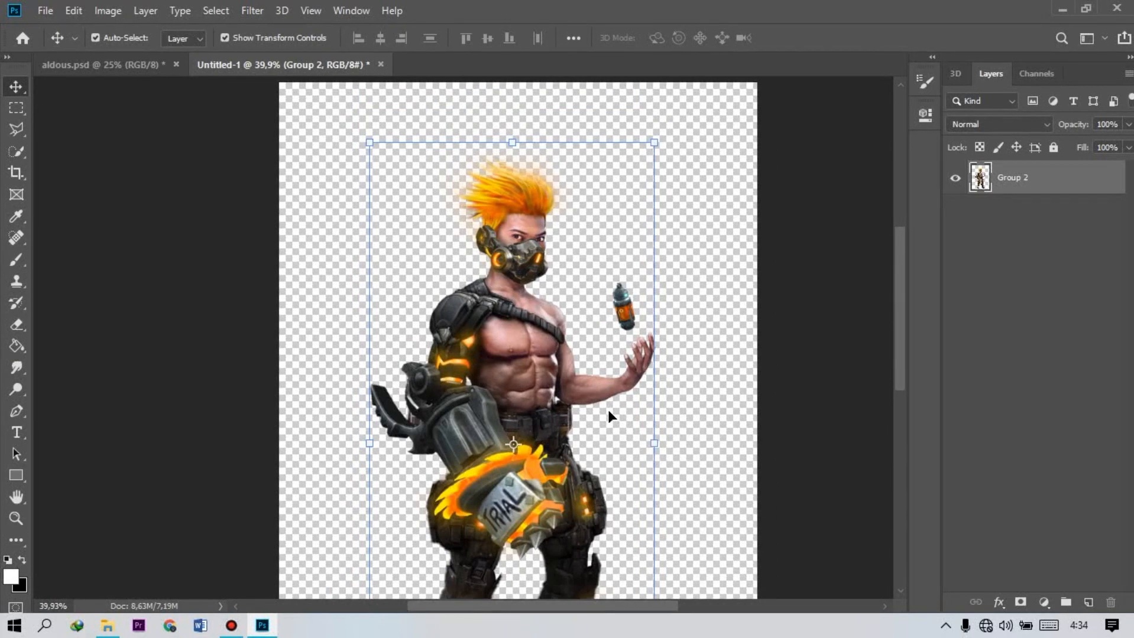
scroll(509, 428, "down", 2)
scroll(513, 424, "down", 3)
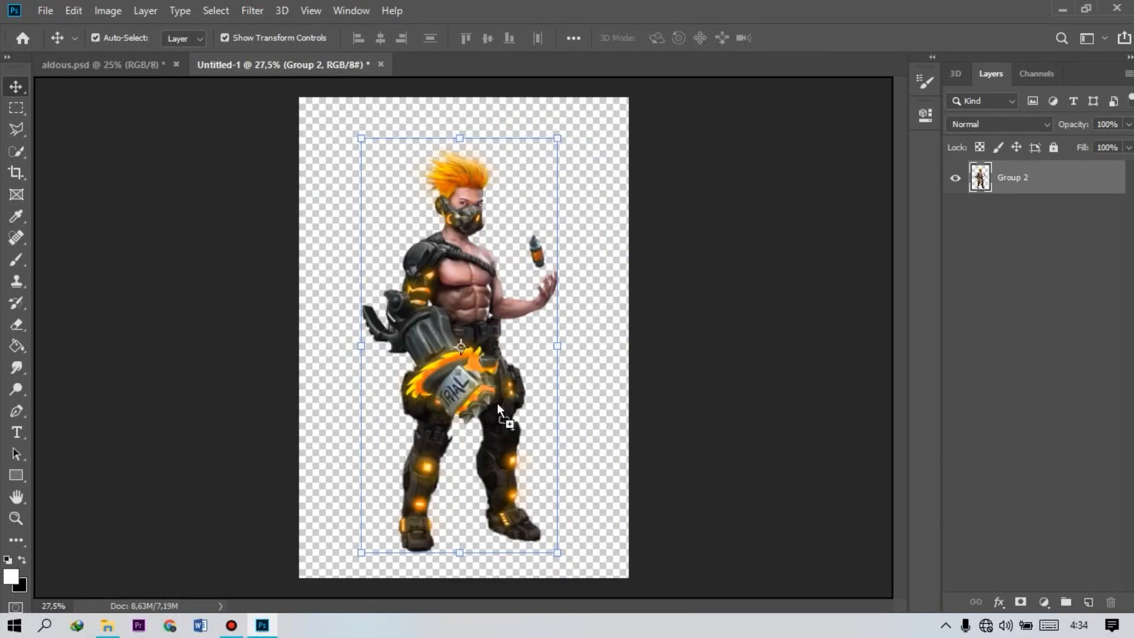
key("ctrl+v")
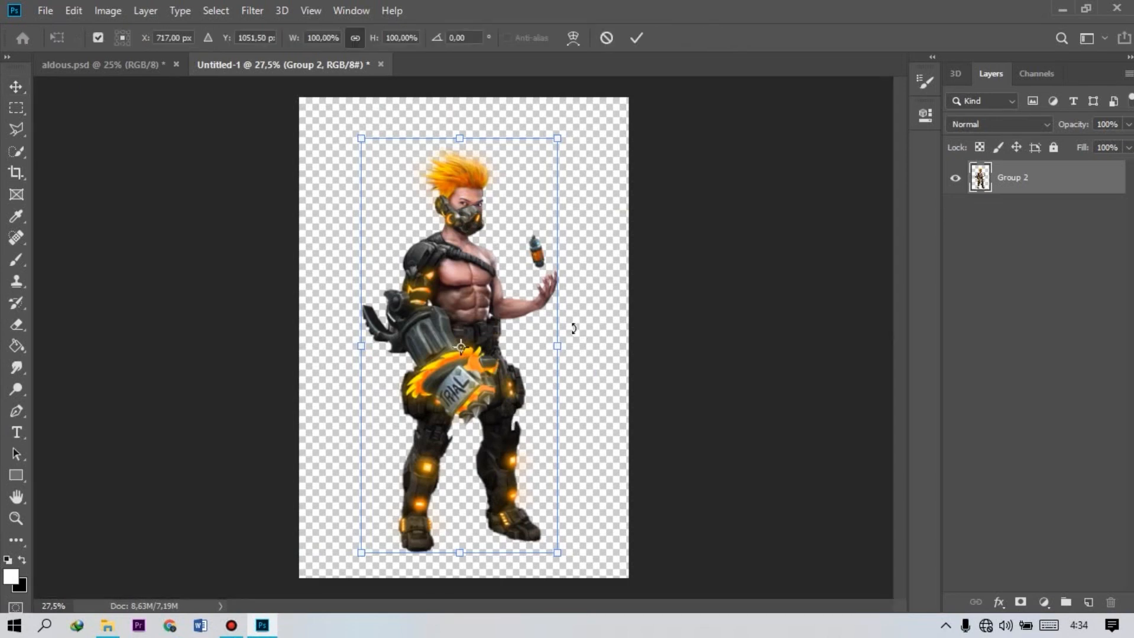
left_click_drag(537, 421, 852, 635)
left_click_drag(744, 494, 587, 291)
scroll(561, 245, "down", 3)
left_click_drag(578, 463, 728, 626)
left_click_drag(539, 563, 510, 531)
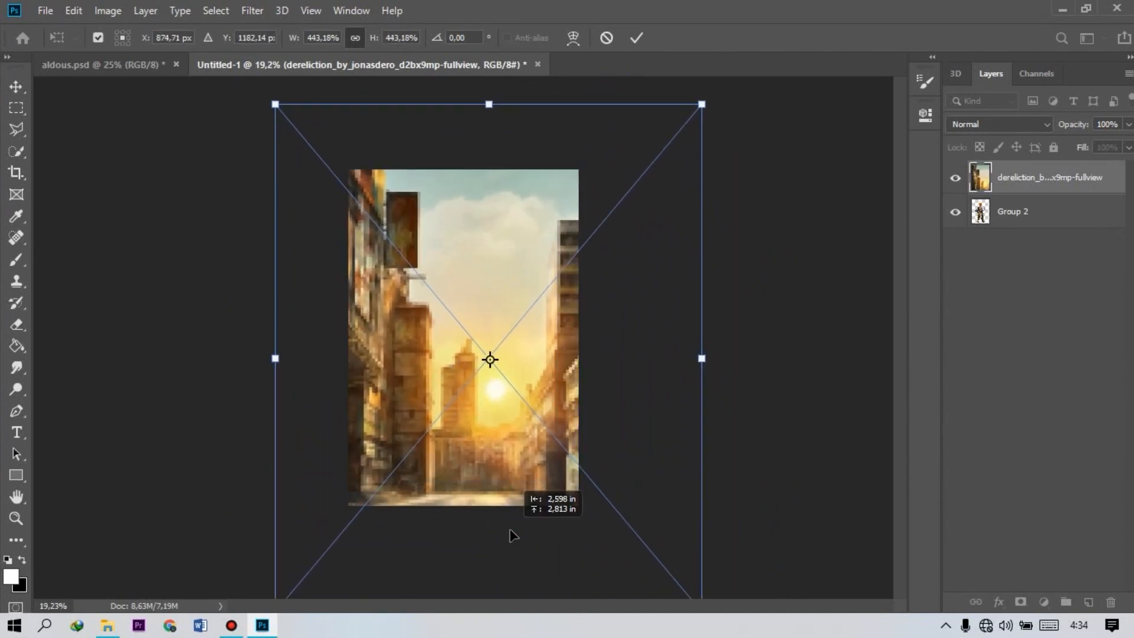
left_click(636, 37)
left_click_drag(1058, 178, 1060, 243)
scroll(442, 347, "up", 3)
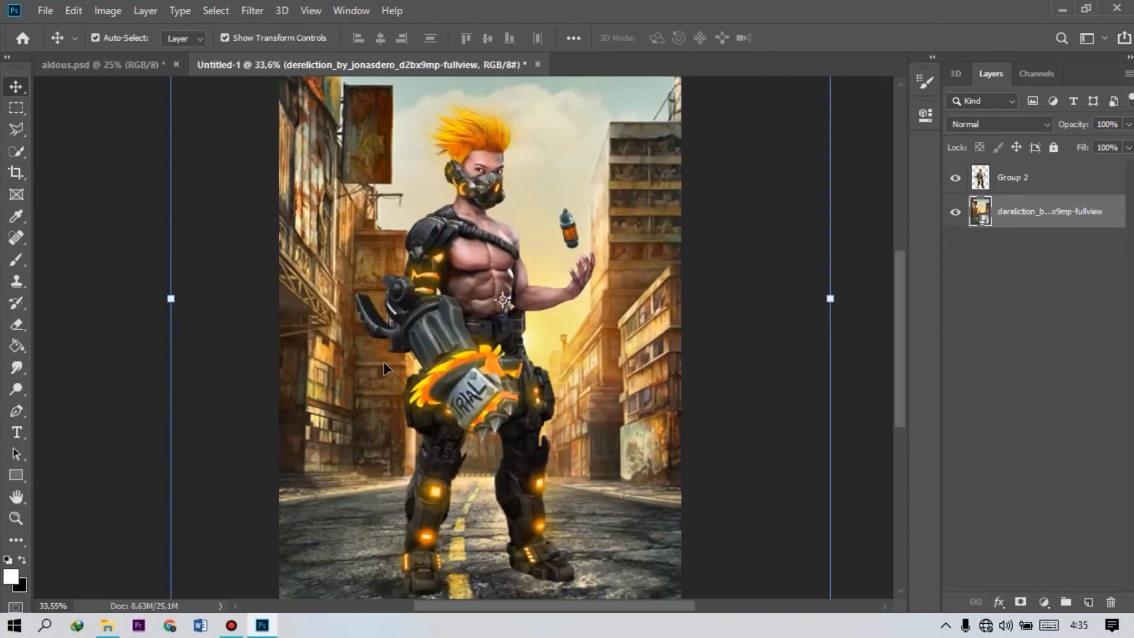
Add a black (000000) solid color fill above the street image and split its underlying-layer Blend If highlights to 103 / 255.
left_click(1044, 603)
type("000000")
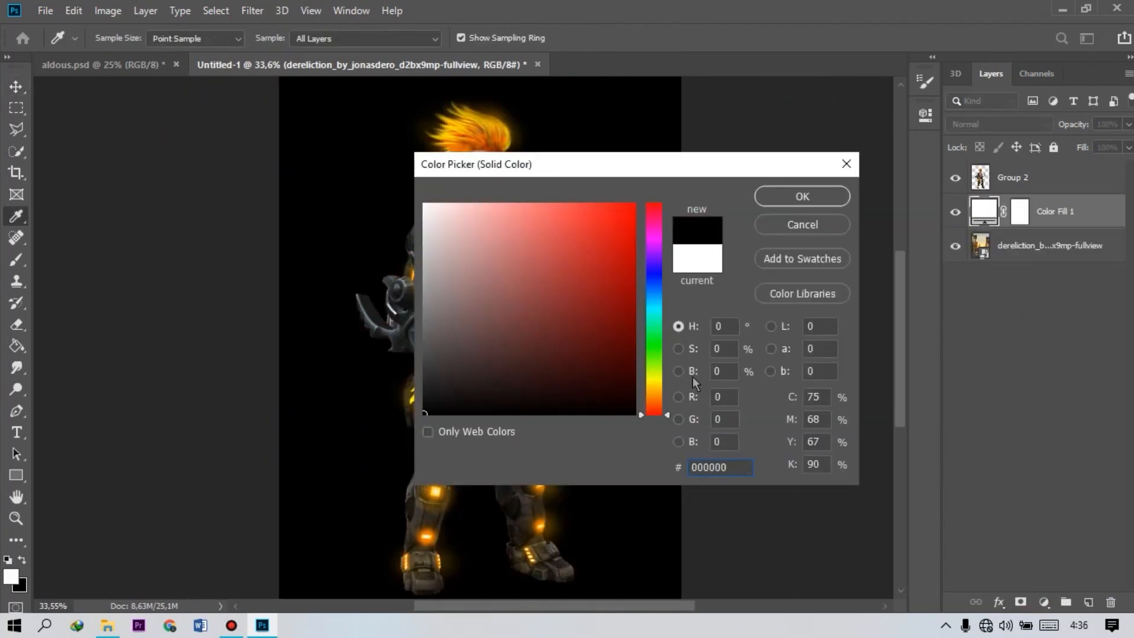
left_click(828, 196)
left_click(1020, 211)
left_click(999, 602)
left_click(1043, 442)
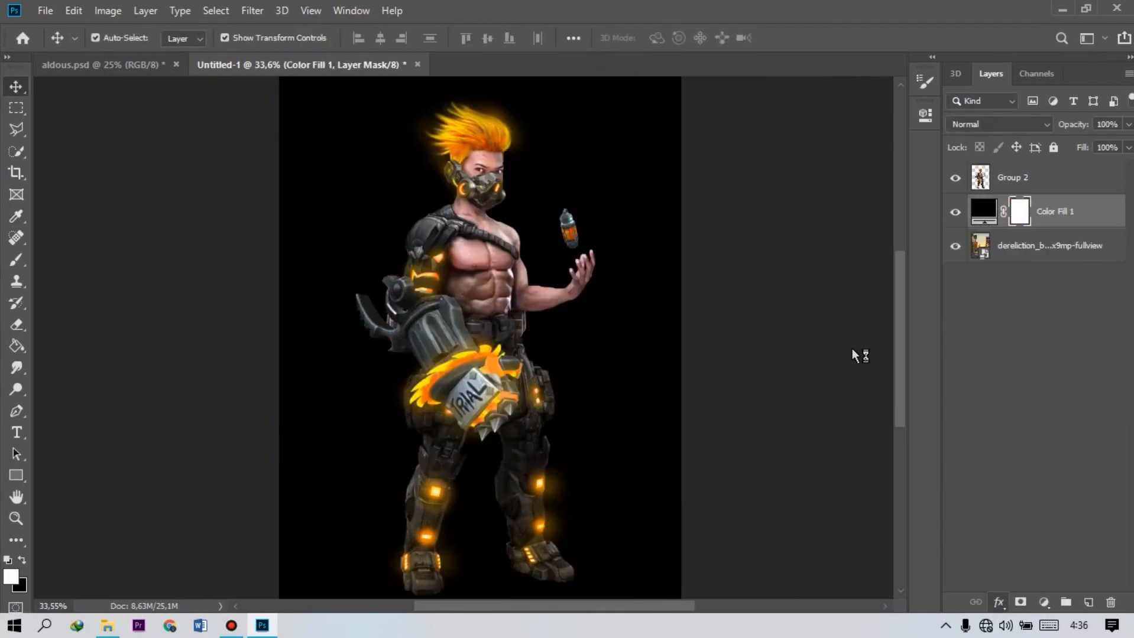
left_click_drag(833, 356, 788, 355)
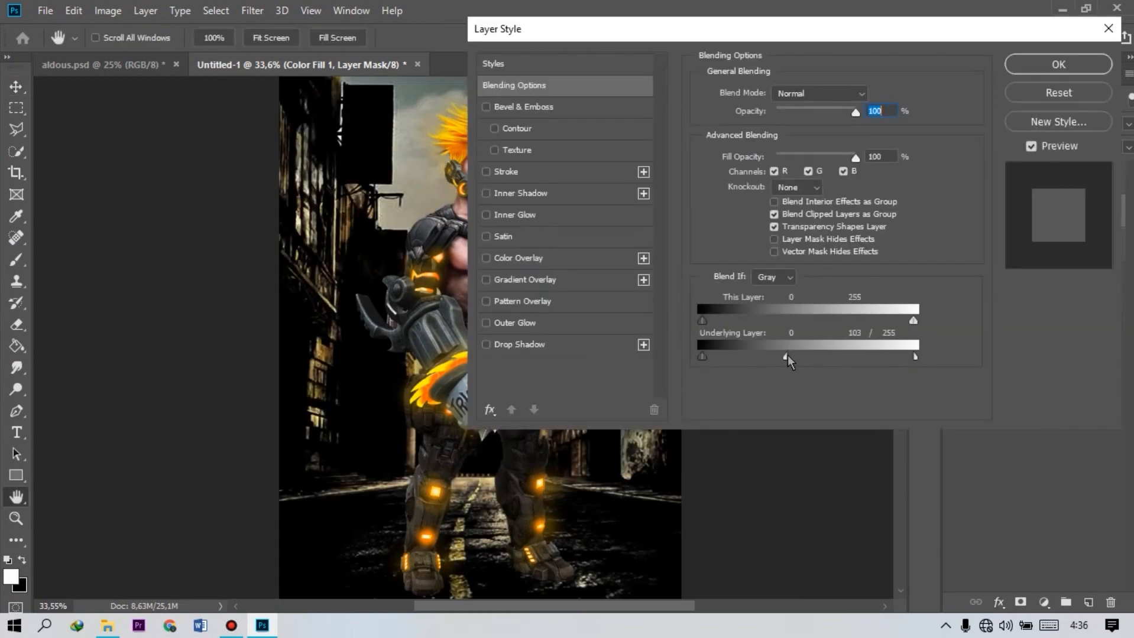
left_click(1058, 64)
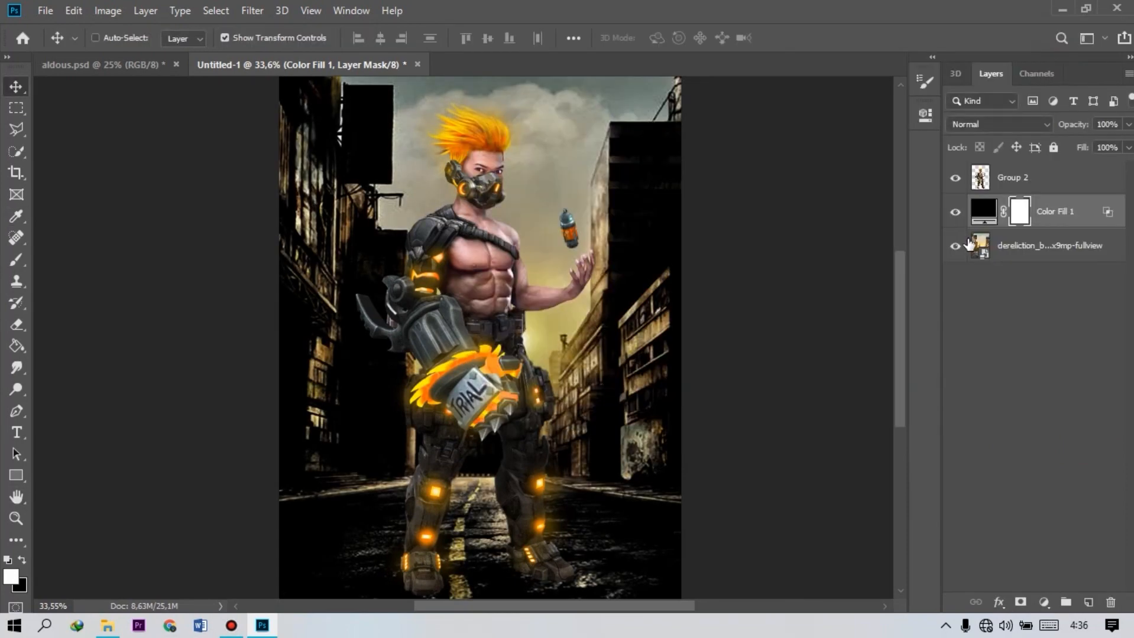
Invert the Color Fill 1 mask and paint ground shadows around both boots with brush size 200 at 15% opacity.
key("ctrl+i")
key("b")
scroll(482, 463, "up", 3)
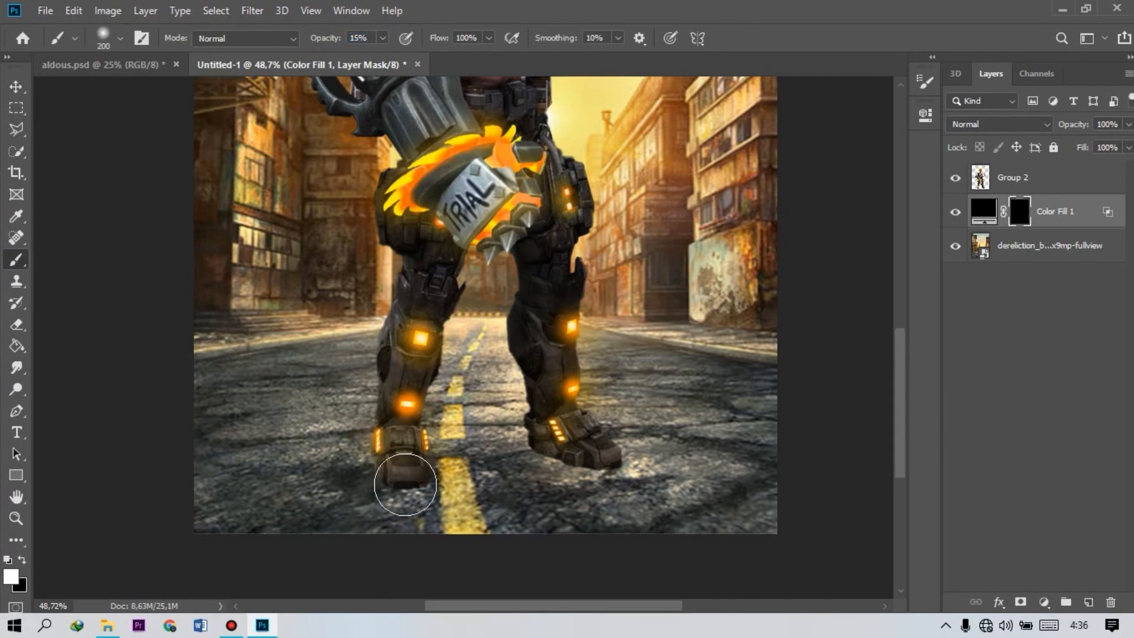
left_click_drag(379, 482, 362, 518)
mouse_move(562, 479)
left_mouse_down()
mouse_move(583, 481)
mouse_move(561, 456)
mouse_move(596, 467)
mouse_move(565, 483)
left_mouse_up()
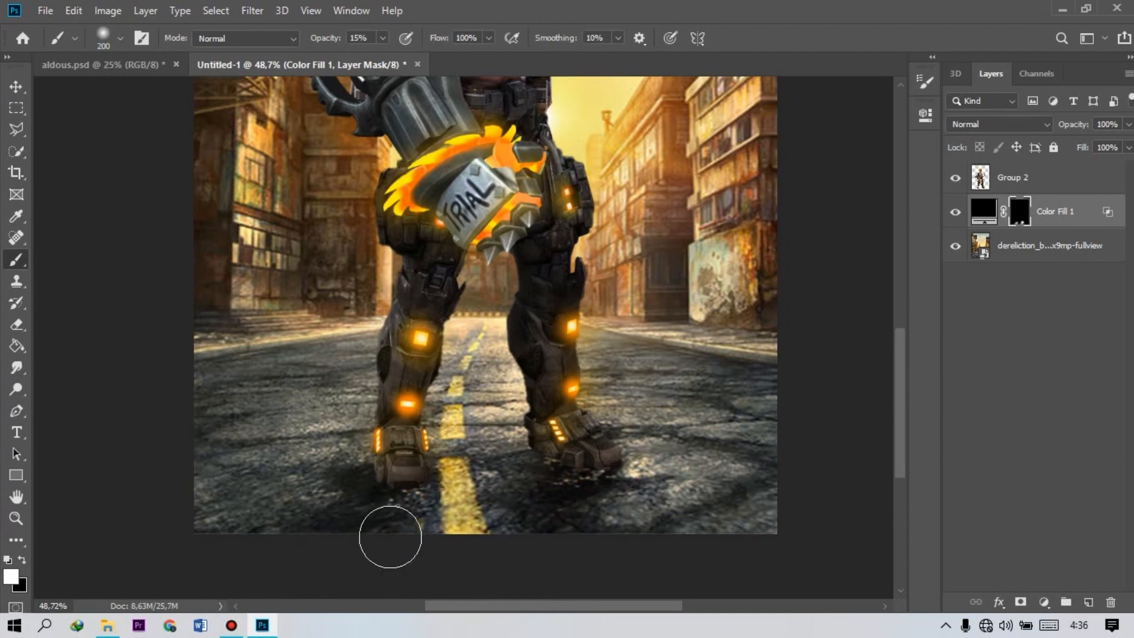
Darken the road beside the man's legs on the Color Fill 1 mask with brush size 500 at 15% opacity.
key("bracketright")
key("bracketright")
key("bracketright")
key("bracketright")
mouse_move(329, 405)
left_mouse_down()
mouse_move(217, 385)
mouse_move(225, 455)
left_mouse_up()
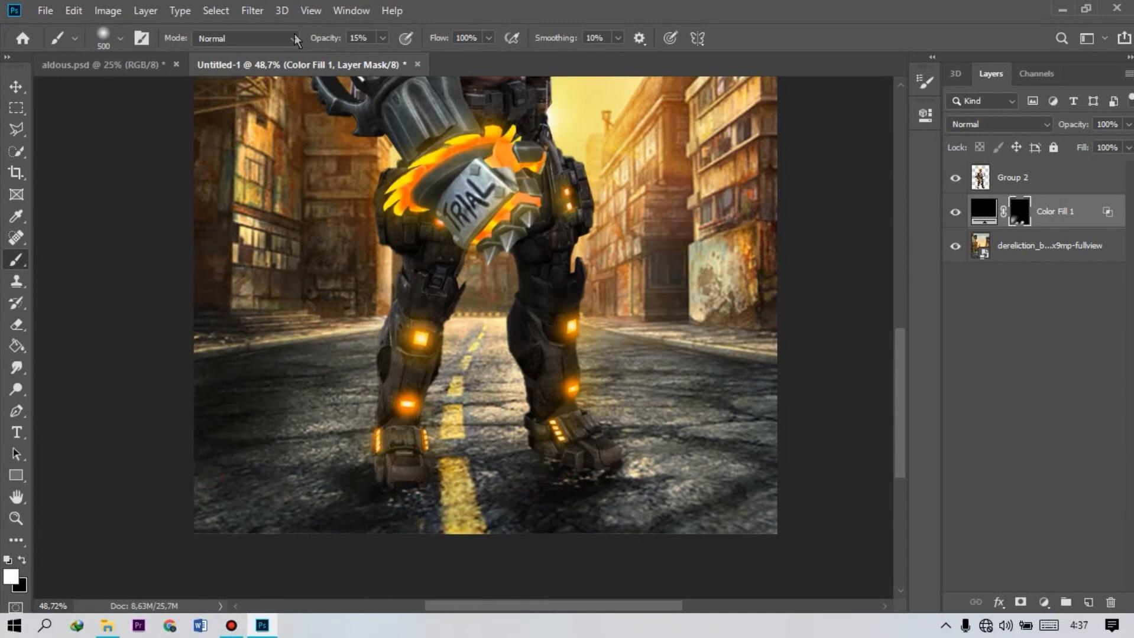
Darken the road edges and the buildings along both sides on the Color Fill 1 mask at 21% brush opacity.
left_click_drag(324, 37, 308, 38)
scroll(652, 397, "down", 2)
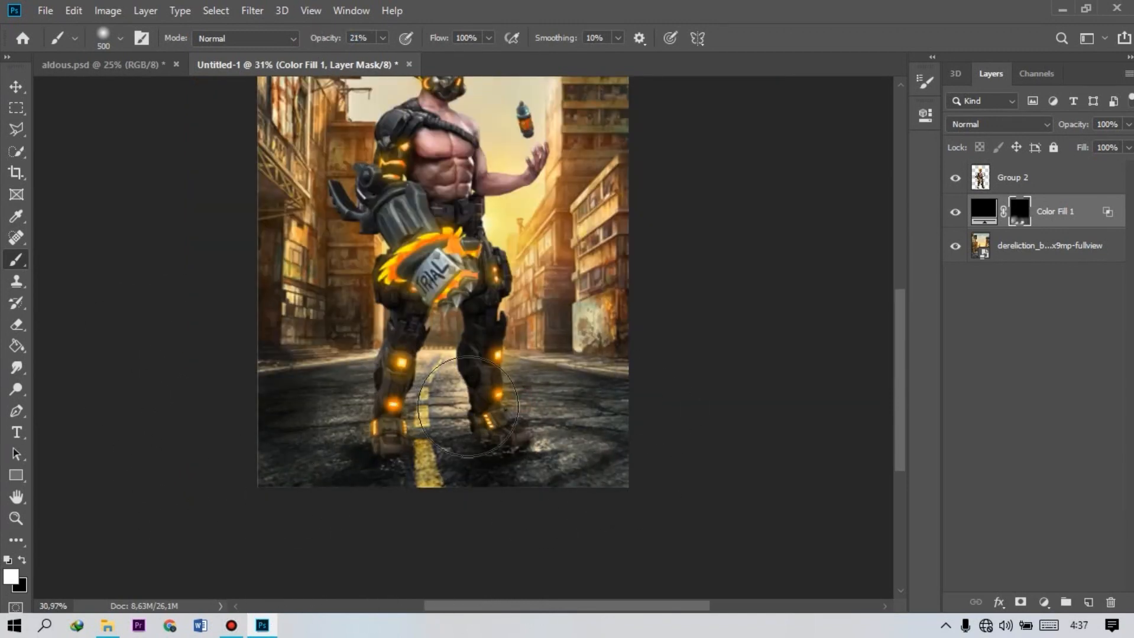
scroll(307, 325, "up", 5)
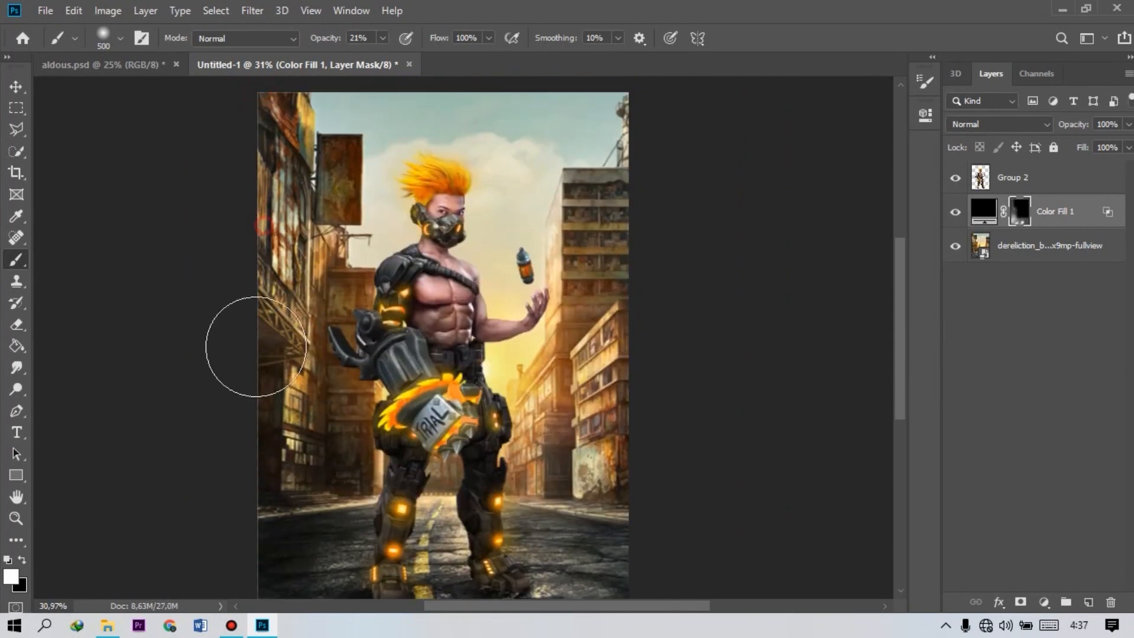
scroll(615, 532, "down", 2)
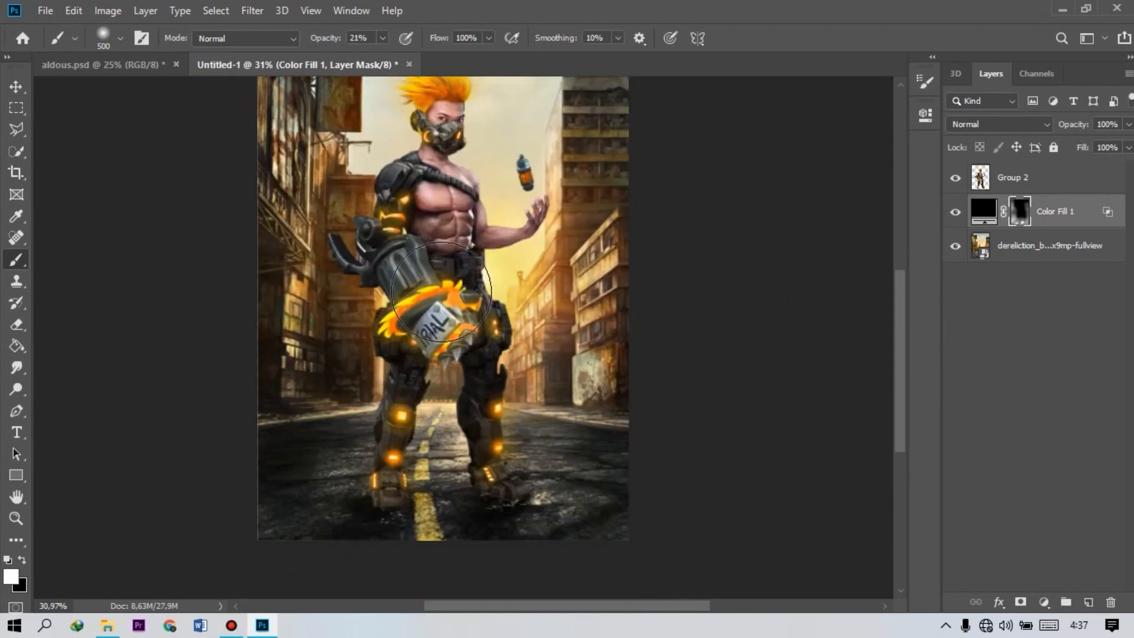
scroll(459, 341, "down", 1)
scroll(466, 430, "down", 3)
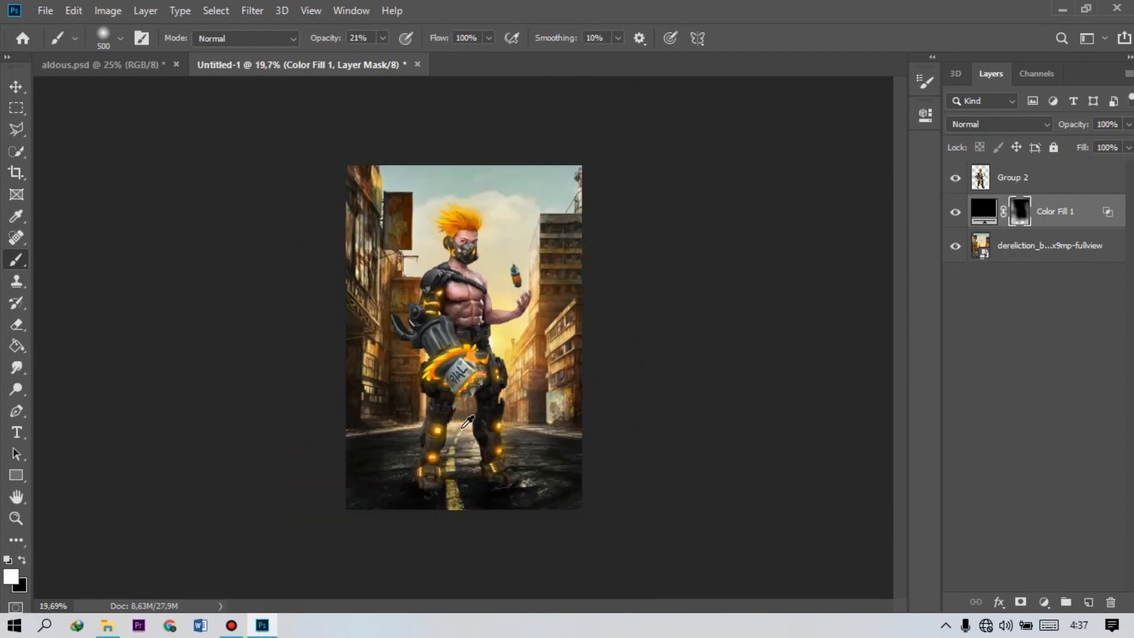
Clip Color Fill 1 to the street image and add a clipped Hue/Saturation adjustment with lightness -62 and slightly reduced saturation.
right_click(1091, 208)
left_click(975, 314)
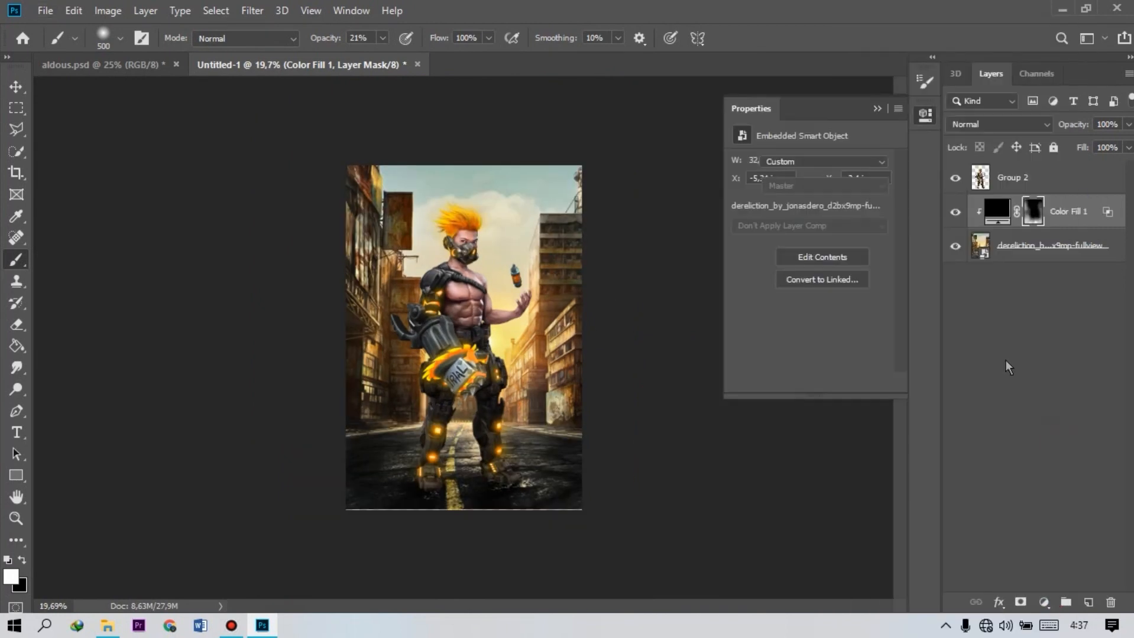
left_click_drag(810, 290, 764, 290)
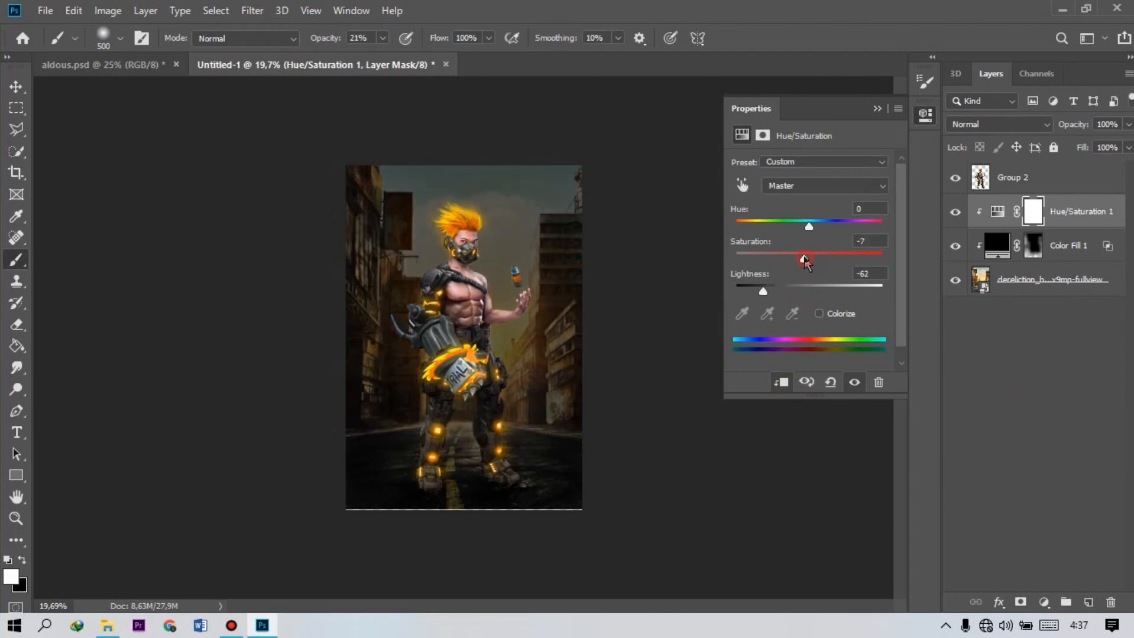
left_click(877, 109)
Paint black on the Hue/Saturation 1 mask around the man with brush size 1100 to restore the sunset glow, lowering opacity to 11%.
key("bracketright")
key("bracketright")
key("bracketright")
key("bracketright")
key("bracketright")
key("bracketright")
left_click(459, 331)
key("x")
mouse_move(461, 332)
left_mouse_down()
mouse_move(459, 382)
mouse_move(530, 360)
mouse_move(417, 322)
mouse_move(438, 379)
mouse_move(534, 395)
left_mouse_up()
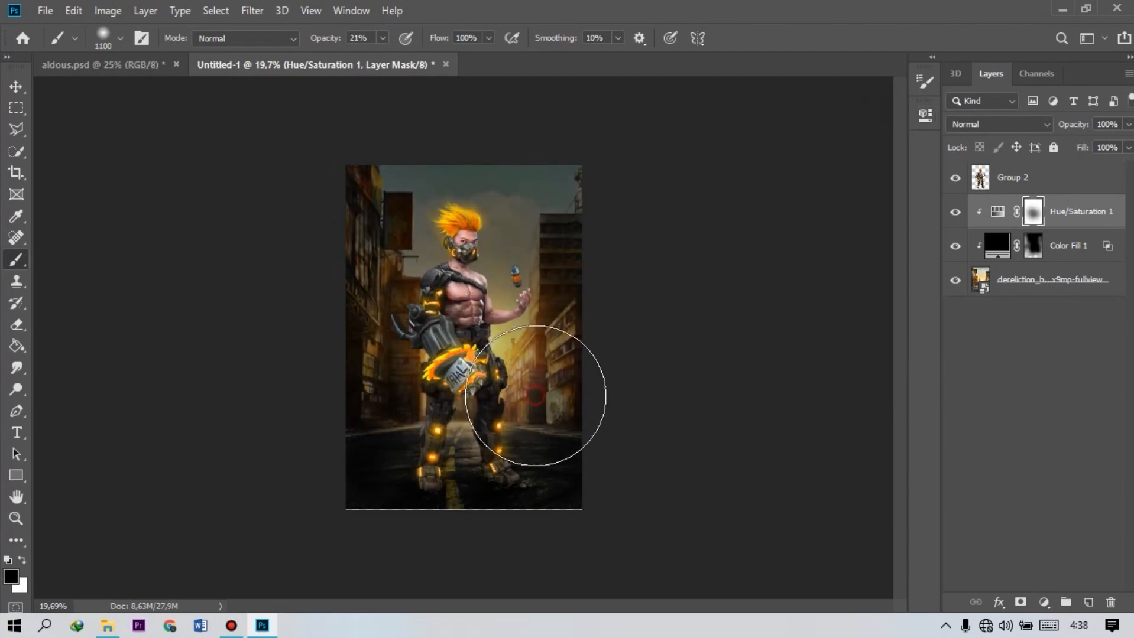
scroll(484, 295, "up", 4)
mouse_move(324, 39)
left_mouse_down()
mouse_move(301, 39)
mouse_move(320, 41)
left_mouse_up()
key("x")
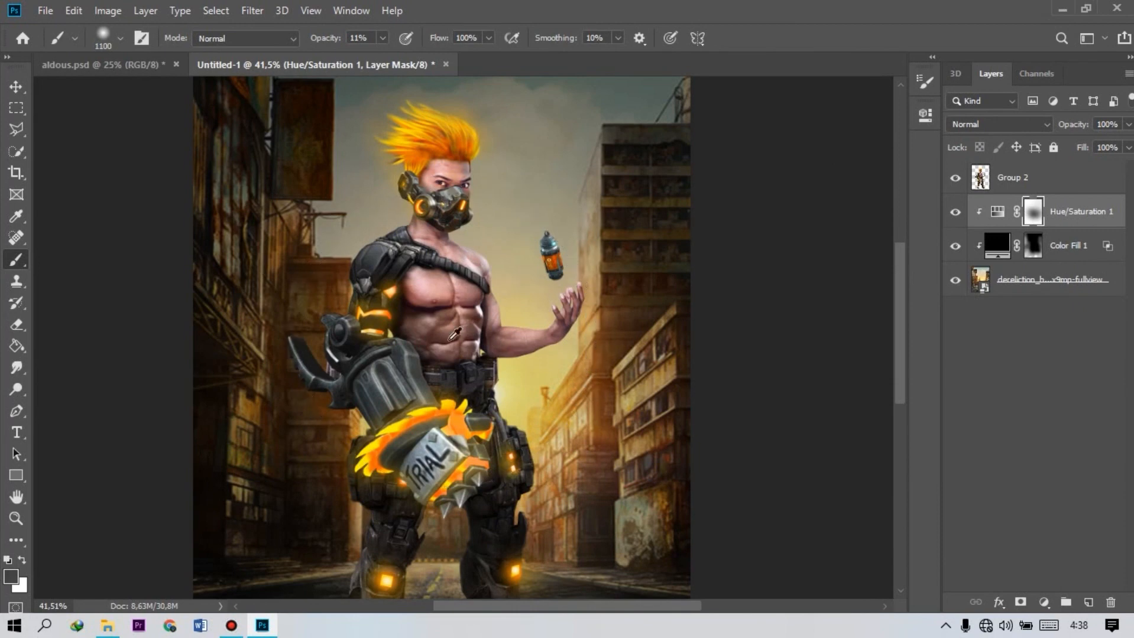
Add a solid color fill layer in cec5c5 above Group 2 and invert its mask to black.
key("v")
scroll(716, 294, "down", 1)
left_click(1044, 603)
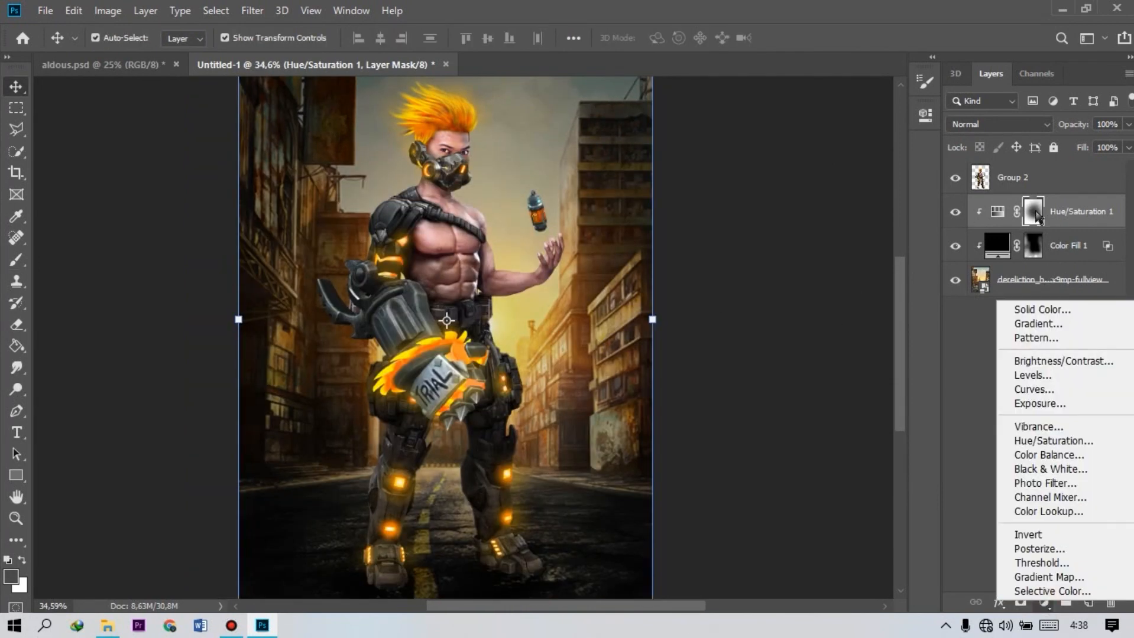
left_click(1058, 310)
left_click_drag(442, 259, 431, 243)
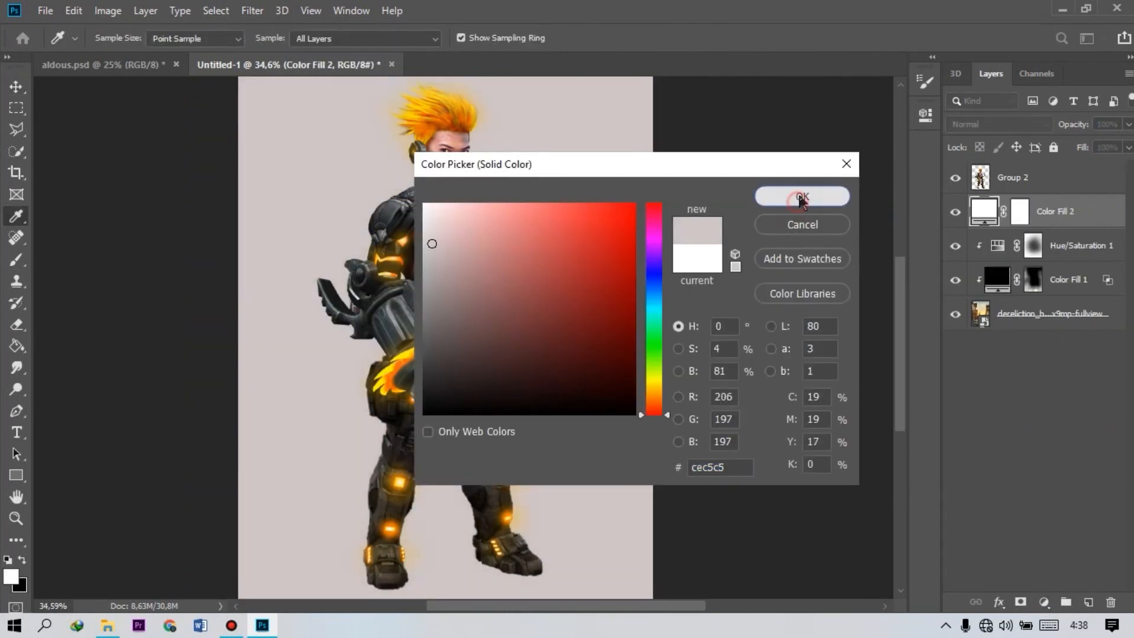
left_click(798, 201)
key("ctrl+]")
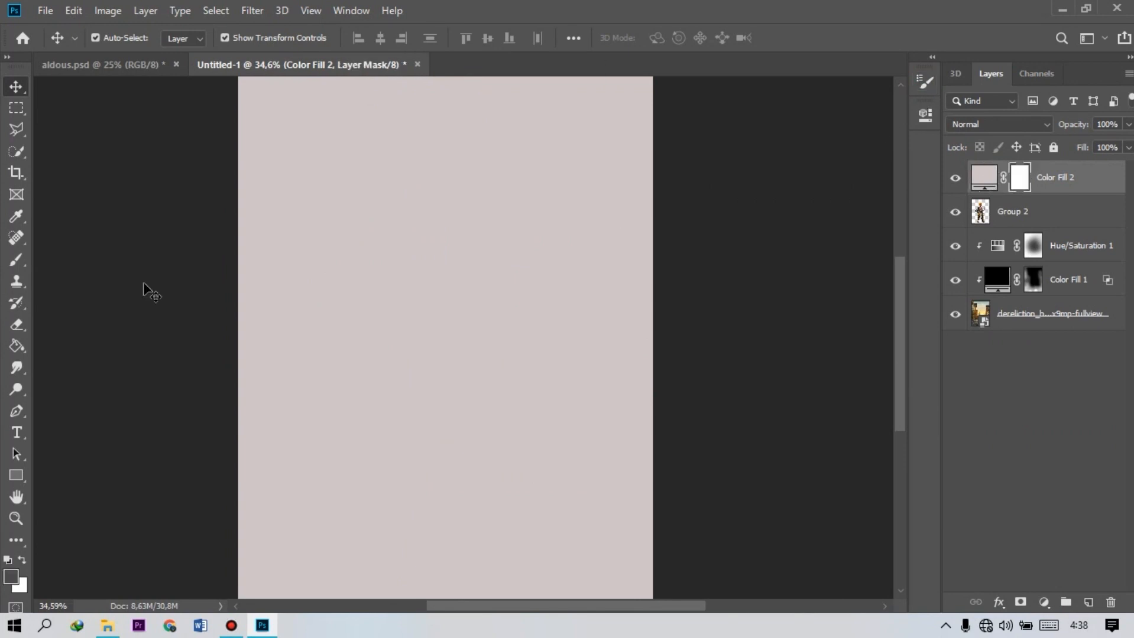
key("b")
key("ctrl+i")
Choose the irregular, smoke-shaped 3000 px brush tip for painting fog.
left_click(925, 82)
scroll(892, 158, "down", 3)
scroll(895, 156, "up", 5)
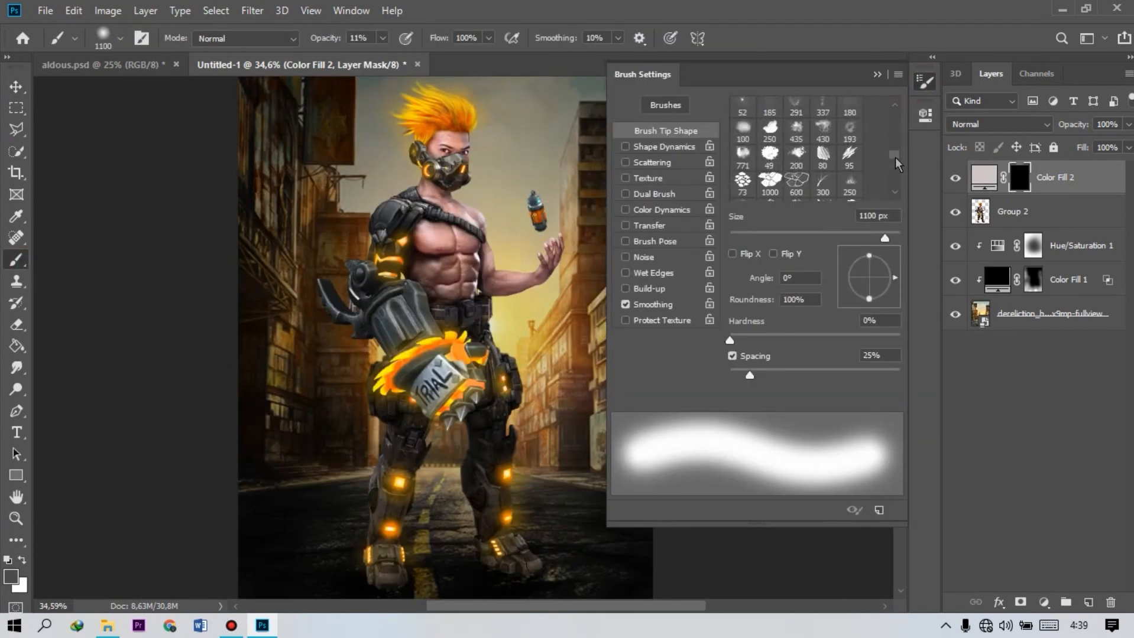
scroll(898, 147, "up", 5)
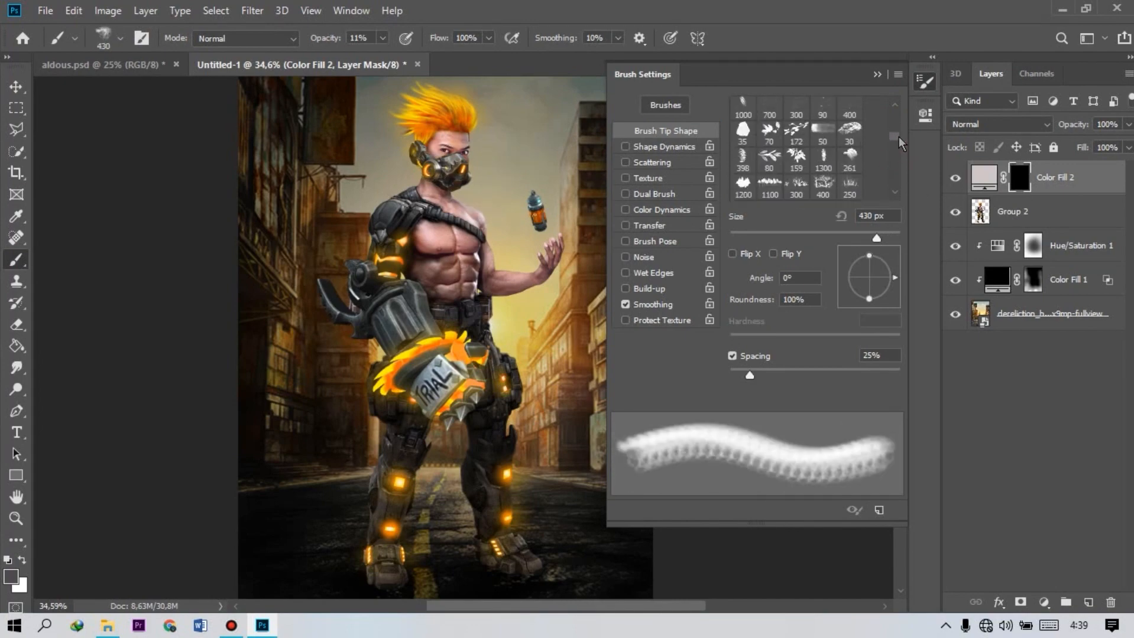
left_click(855, 183)
key("F5")
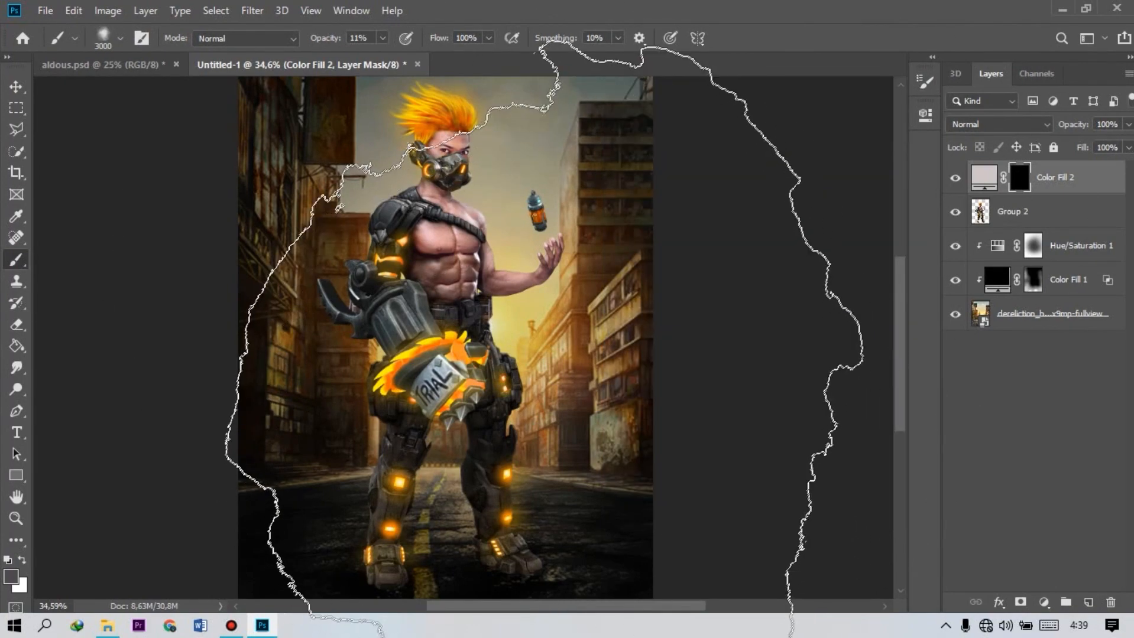
Paint white fog across the road and boots on the Color Fill 2 mask with brush size 1900 at 36% opacity.
scroll(636, 526, "down", 3)
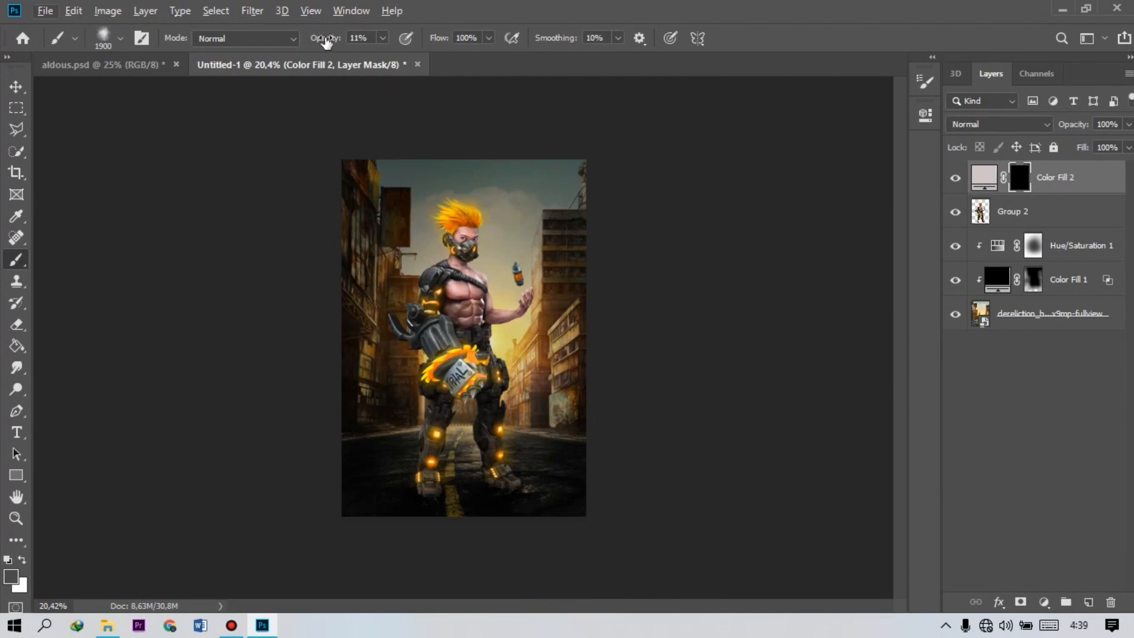
left_click_drag(346, 42, 350, 43)
left_click(22, 560)
mouse_move(379, 550)
left_mouse_down()
mouse_move(455, 582)
mouse_move(372, 598)
mouse_move(270, 468)
left_mouse_up()
scroll(1097, 526, "down", 1)
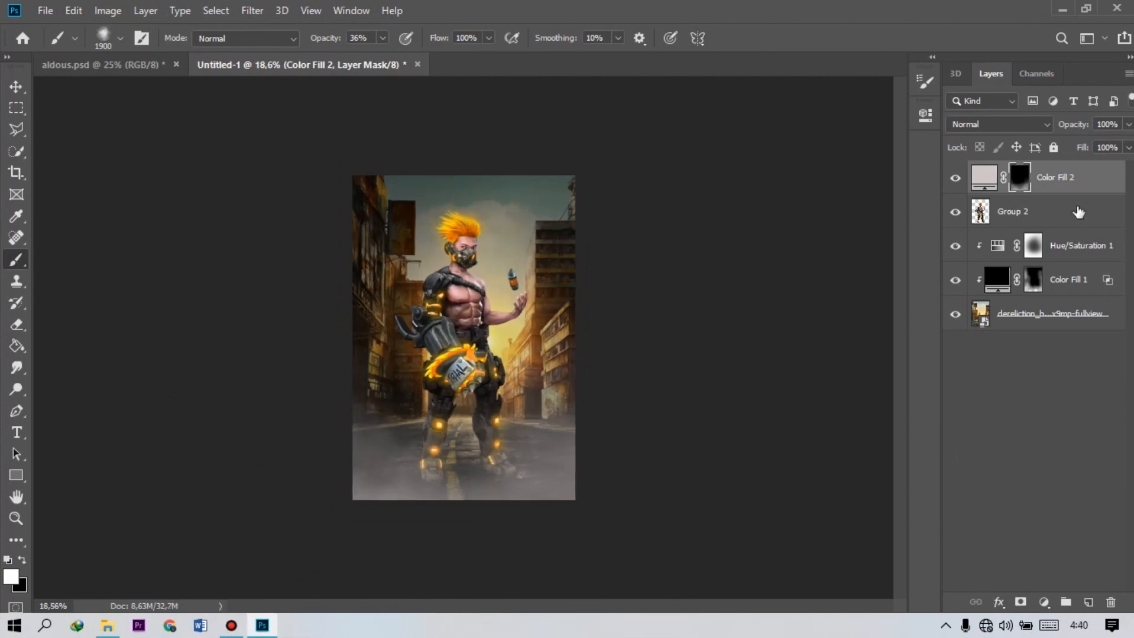
Duplicate Color Fill 2, move the copy beneath Group 2, and reset its mask to black.
key("ctrl+j")
left_click_drag(1075, 185, 1076, 265)
right_click(1025, 241)
left_click(1027, 263)
key("ctrl+i")
Paint fog behind the man's legs across the street on the Color Fill 2 copy mask, reducing the brush size to 400.
scroll(517, 375, "up", 8)
key("bracketleft")
key("bracketleft")
key("bracketleft")
key("bracketleft")
key("bracketleft")
key("bracketleft")
key("bracketleft")
key("bracketleft")
key("bracketleft")
key("bracketleft")
key("bracketleft")
key("bracketleft")
key("bracketleft")
key("bracketleft")
key("bracketleft")
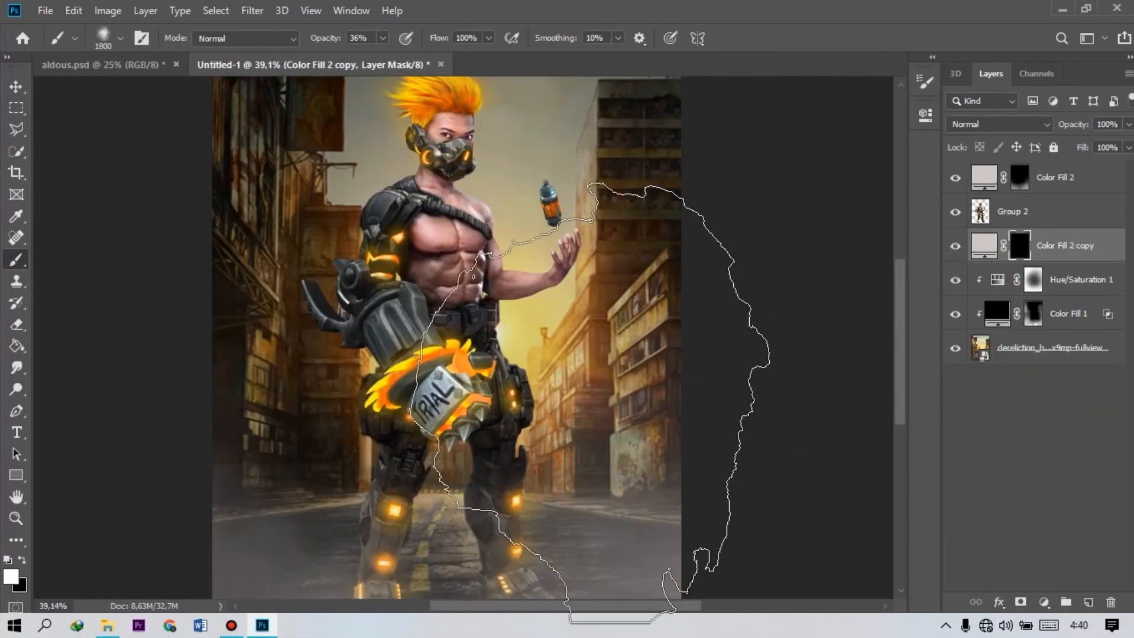
mouse_move(628, 409)
left_mouse_down()
mouse_move(638, 484)
mouse_move(591, 455)
mouse_move(341, 498)
mouse_move(317, 463)
mouse_move(343, 467)
left_mouse_up()
scroll(414, 485, "down", 3)
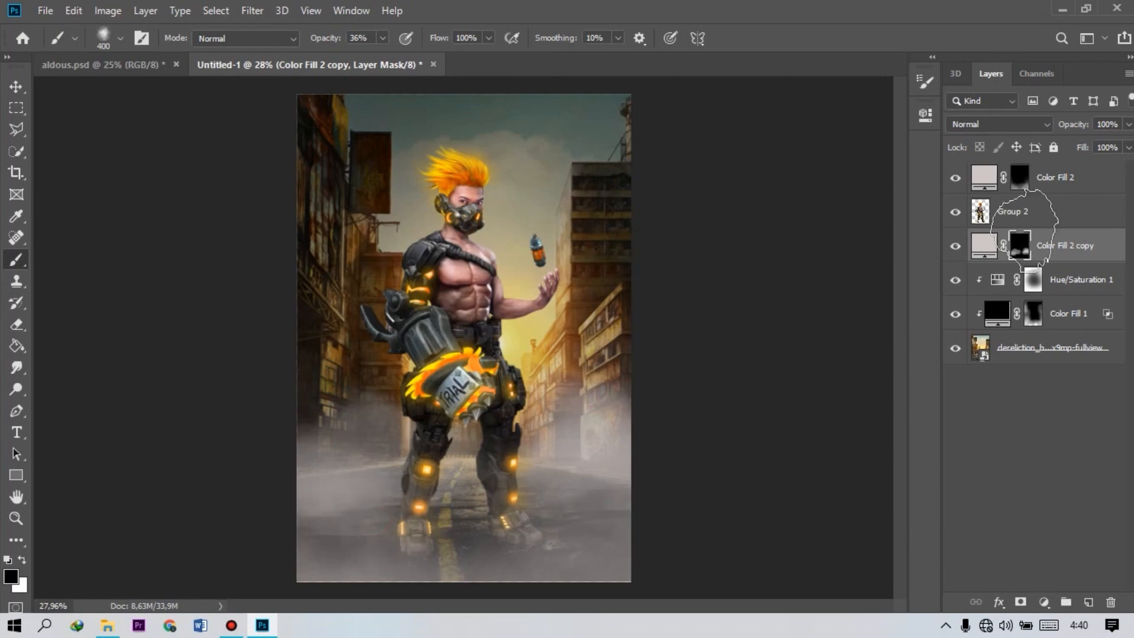
Touch up the foreground fog near the boots on the topmost Color Fill 2 mask with the size 400 brush.
key("alt+bracketright")
key("alt+bracketright")
key("x")
mouse_move(594, 574)
left_mouse_down()
mouse_move(392, 600)
mouse_move(324, 569)
mouse_move(513, 526)
mouse_move(568, 554)
mouse_move(519, 536)
left_mouse_up()
scroll(692, 556, "down", 4)
scroll(386, 425, "up", 3)
Add a Hue/Saturation adjustment clipped to Group 2, set its lightness to -70, and invert its mask to black.
left_click(1028, 281)
scroll(493, 301, "up", 2)
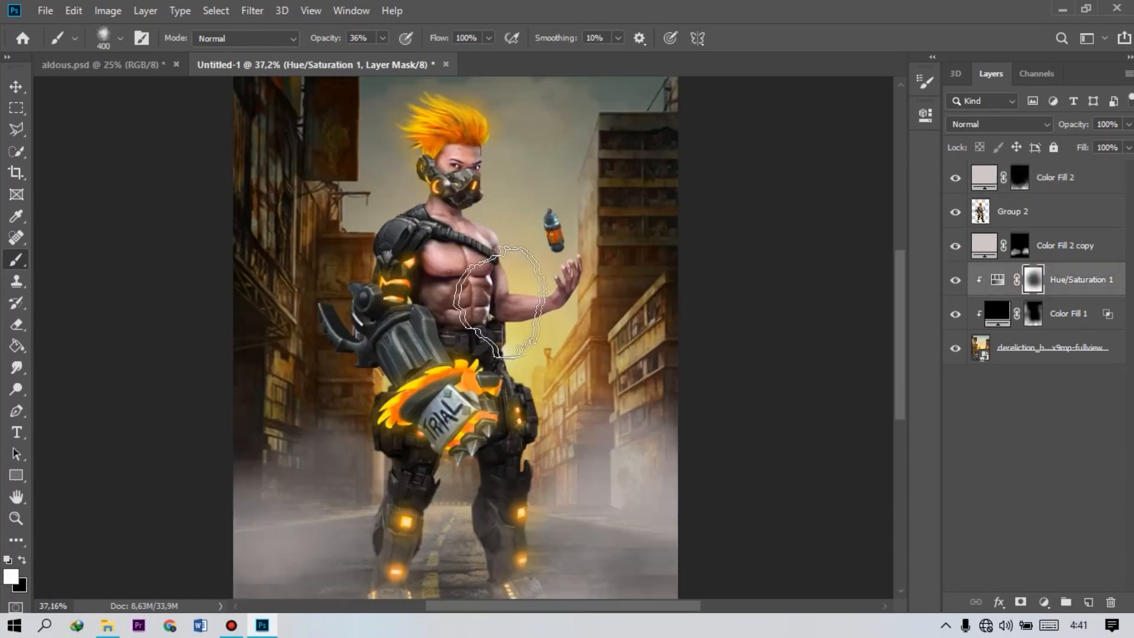
left_click(1061, 220)
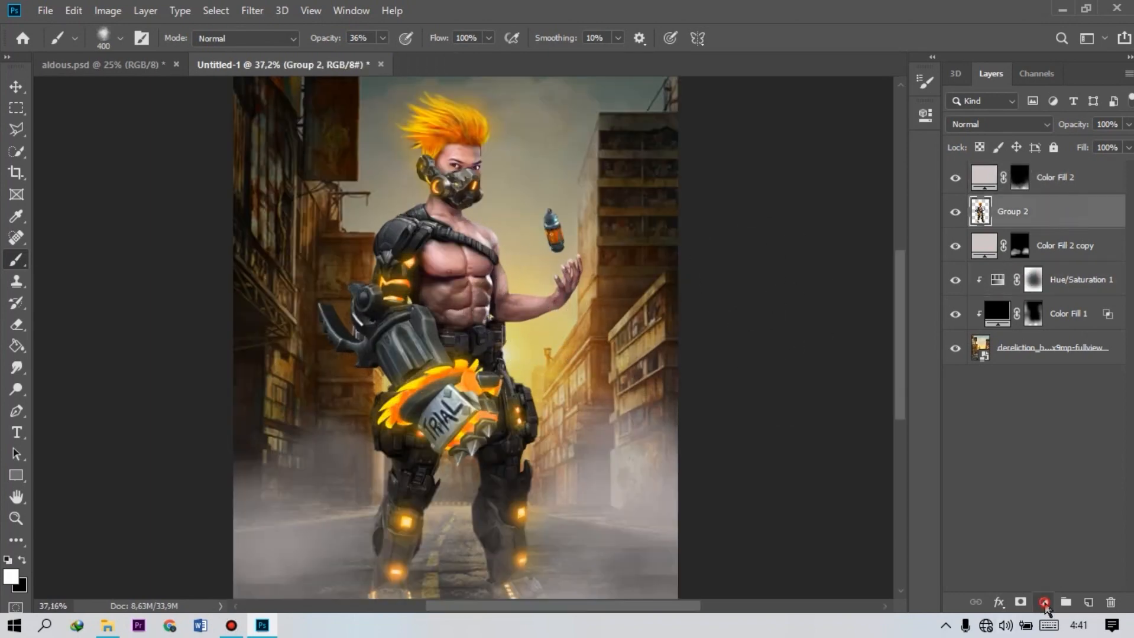
left_click(1044, 601)
left_click(1047, 437)
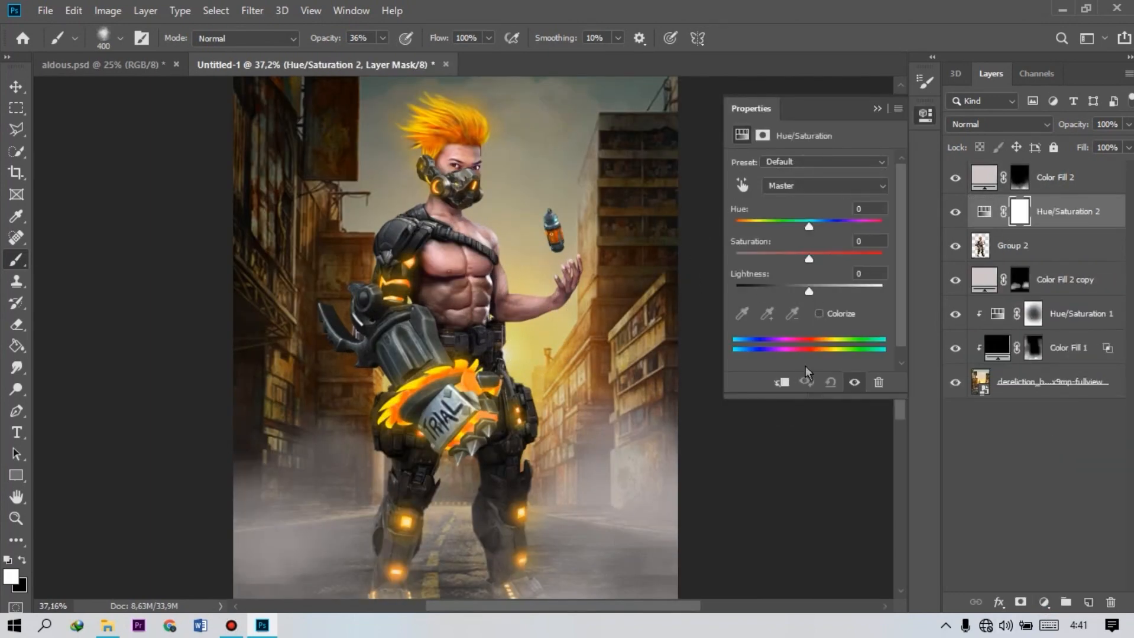
left_click_drag(809, 292, 757, 293)
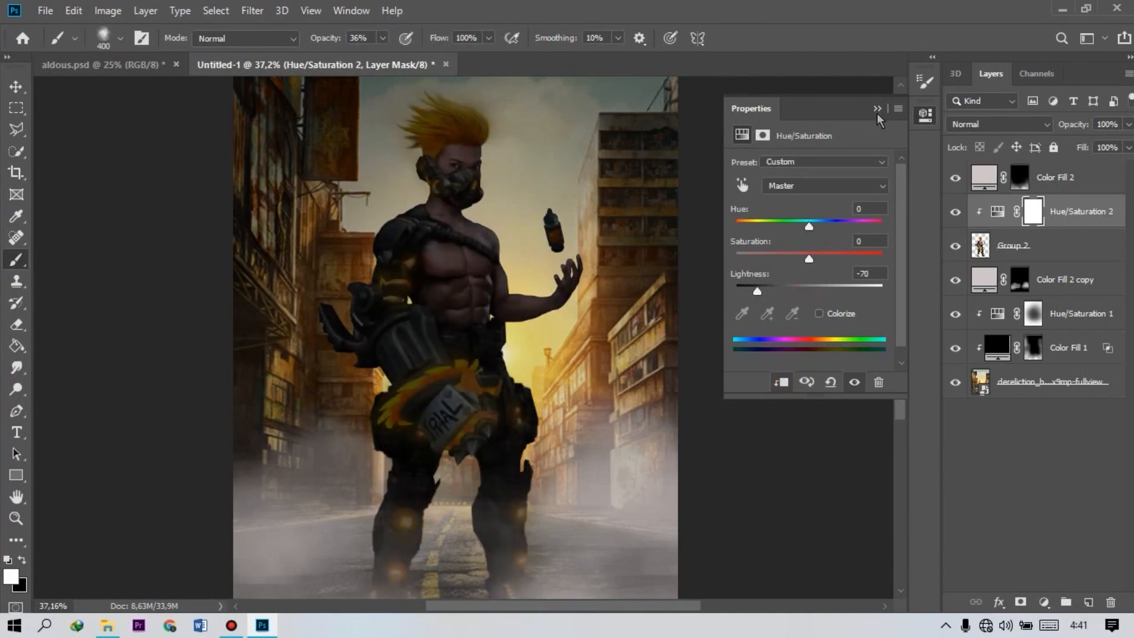
left_click(878, 109)
key("ctrl+i")
Paint shadows onto the man's armored legs and knees on the Hue/Saturation 2 mask with a size 60 brush at 36% opacity.
scroll(413, 562, "up", 8)
key("bracketleft")
key("bracketleft")
key("bracketleft")
key("bracketleft")
key("bracketleft")
scroll(394, 497, "up", 6)
scroll(414, 467, "up", 5)
key("bracketleft")
key("bracketleft")
key("bracketleft")
key("bracketleft")
key("bracketleft")
key("bracketleft")
left_click_drag(441, 414, 425, 465)
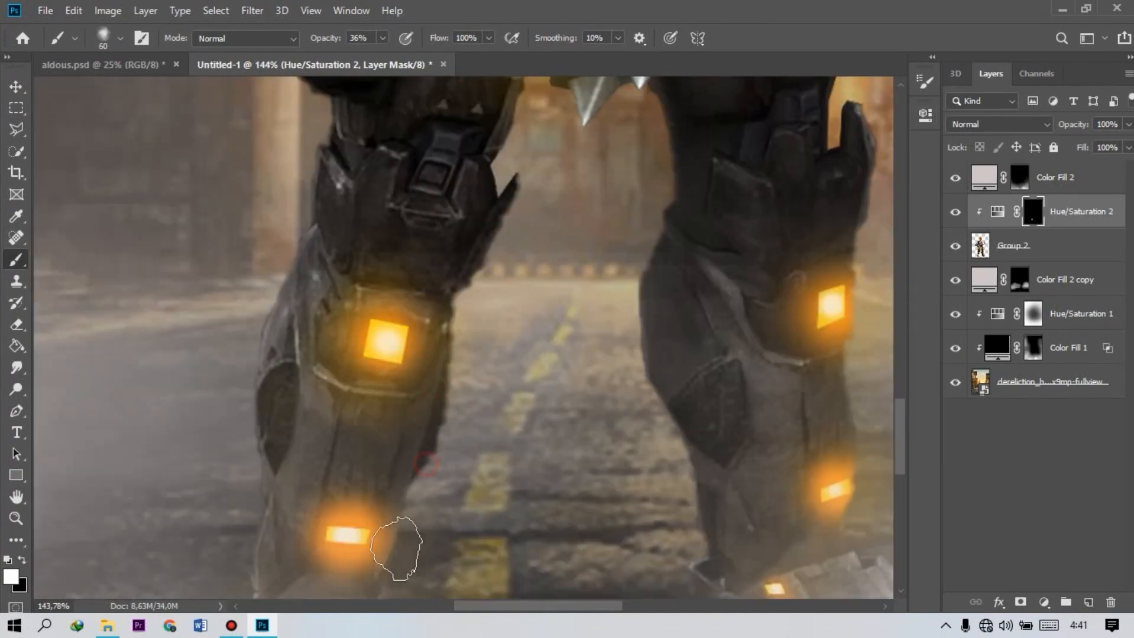
scroll(703, 298, "up", 6)
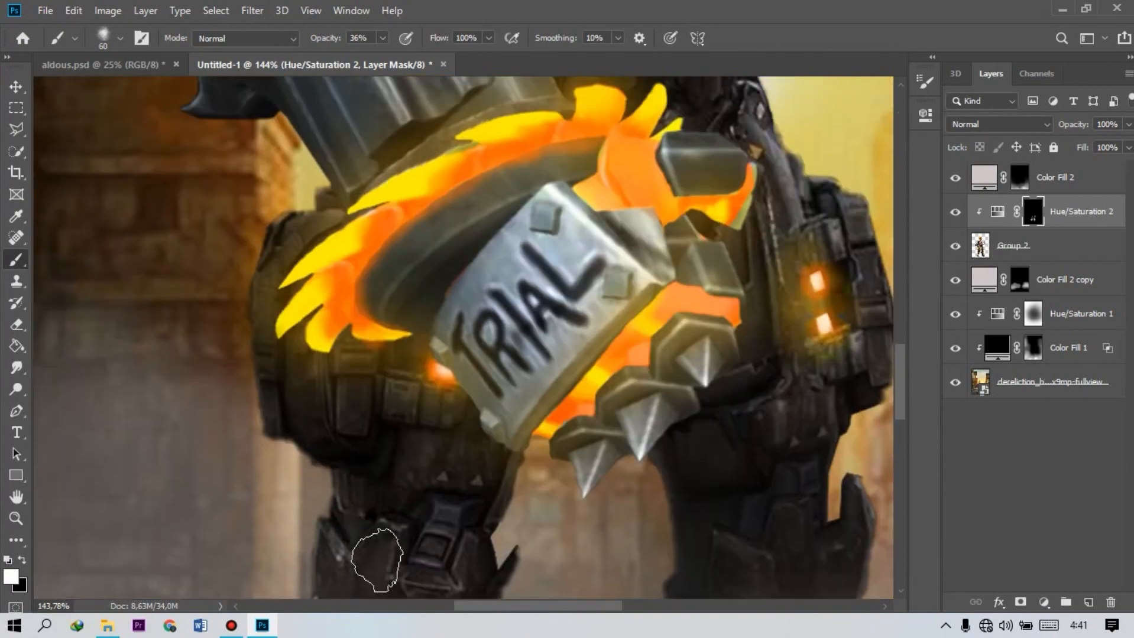
left_click_drag(331, 559, 411, 530)
Darken the man's abdomen, chest and upper body by painting white on the Hue/Saturation 2 mask.
scroll(638, 410, "down", 4)
scroll(696, 480, "up", 4)
scroll(448, 362, "up", 5)
left_click_drag(448, 362, 639, 378)
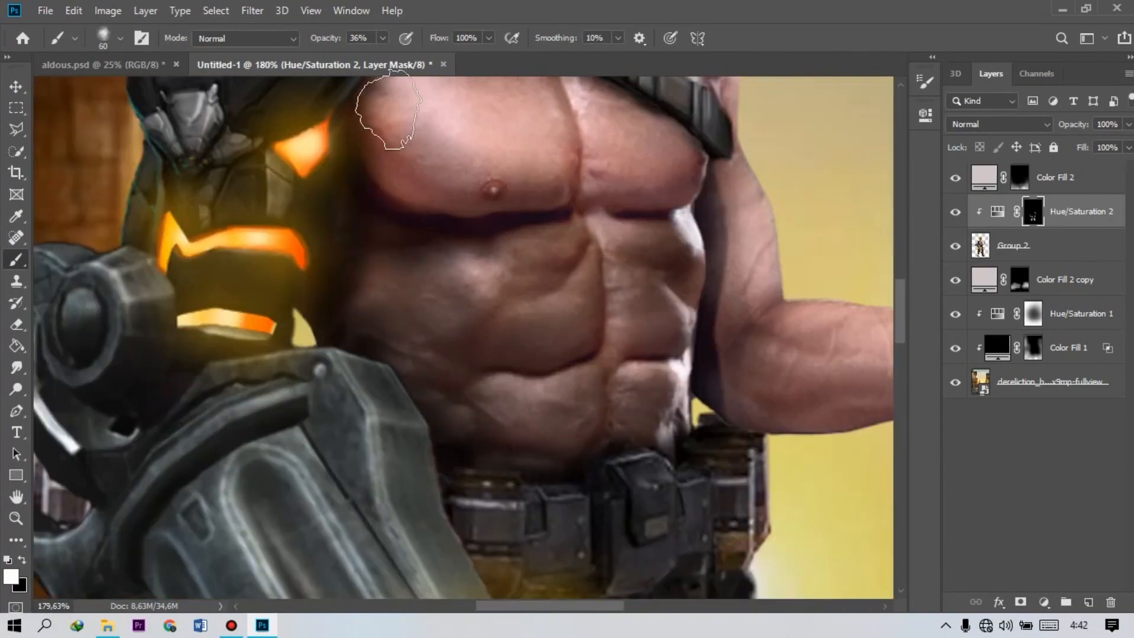
scroll(414, 158, "up", 3)
left_click_drag(625, 266, 704, 313)
scroll(527, 249, "up", 3)
left_click_drag(526, 249, 390, 272)
scroll(440, 379, "down", 3)
scroll(768, 438, "up", 4)
left_click_drag(448, 442, 689, 358)
Shade the lower legs and both boots on the Hue/Saturation 2 mask, enlarging the brush to 125 at 39% opacity.
scroll(494, 417, "down", 5)
scroll(450, 471, "down", 4)
left_click_drag(70, 408, 74, 555)
scroll(438, 551, "down", 4)
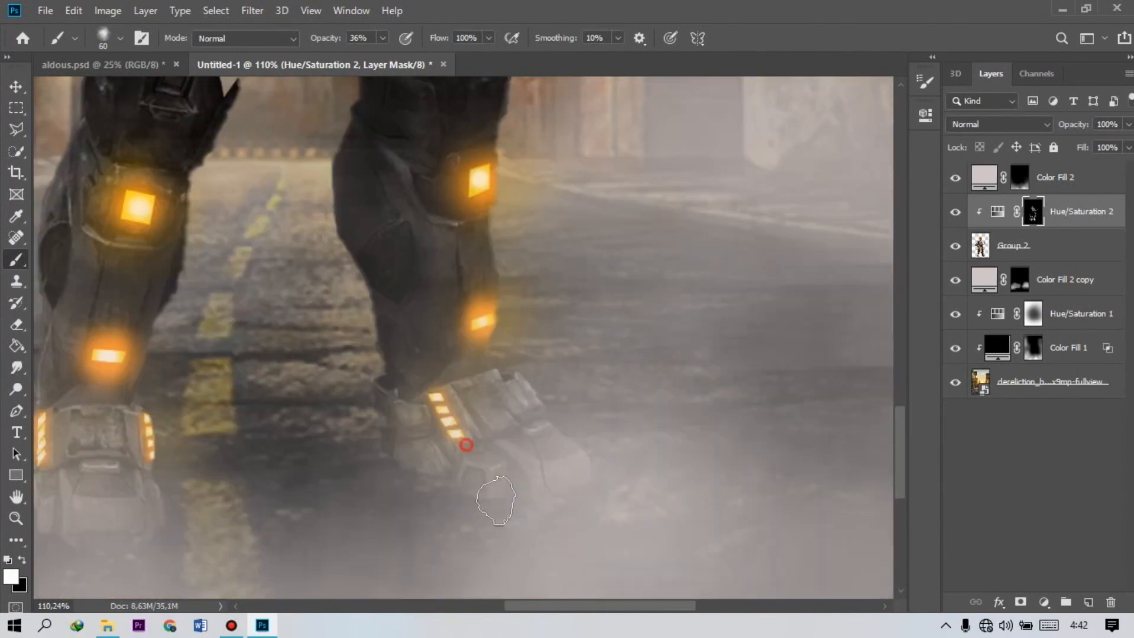
scroll(97, 513, "down", 1)
left_click_drag(97, 513, 195, 512)
right_click(204, 488, "alt")
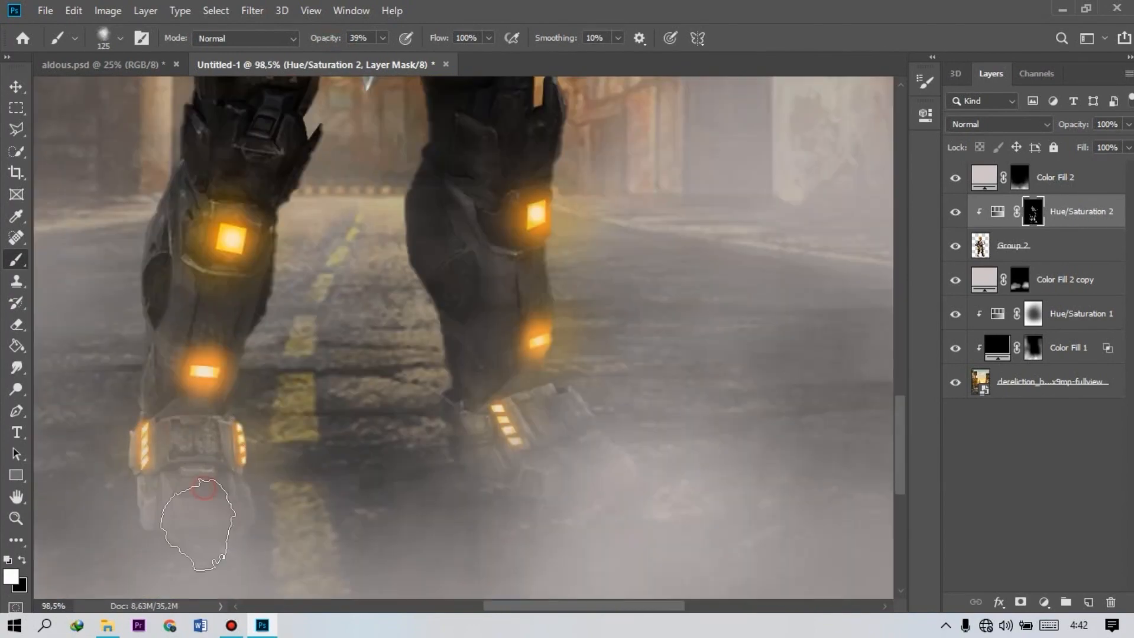
left_click_drag(451, 405, 624, 520)
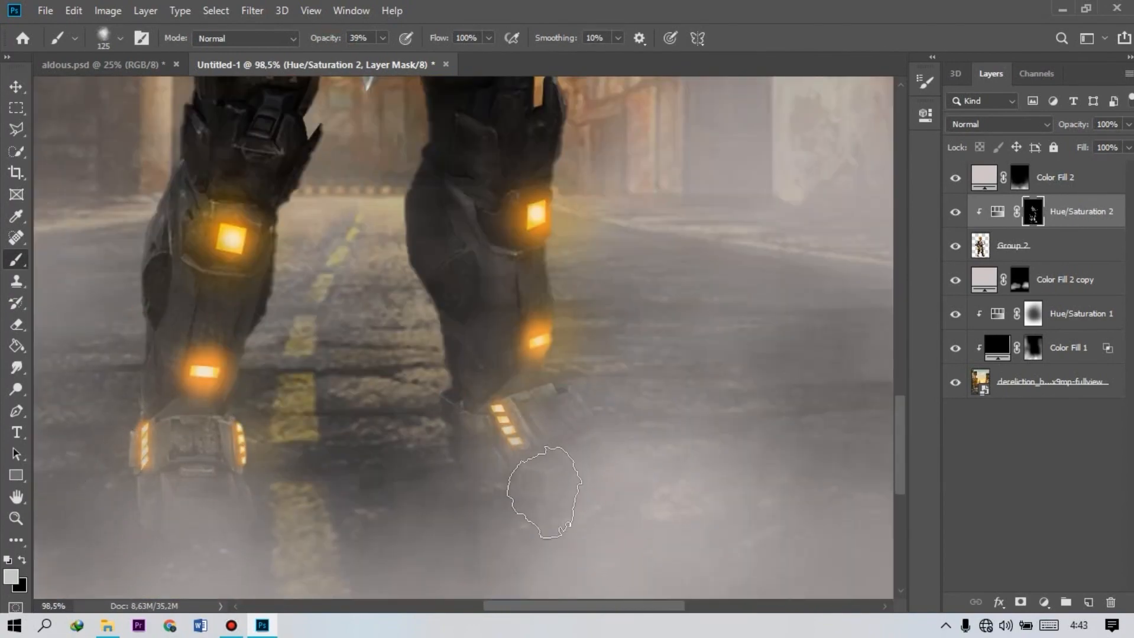
Refine the shading on the upper body, forearm and hand on the Hue/Saturation 2 mask, alternating light gray and black paint.
scroll(544, 493, "down", 4)
scroll(543, 364, "up", 3)
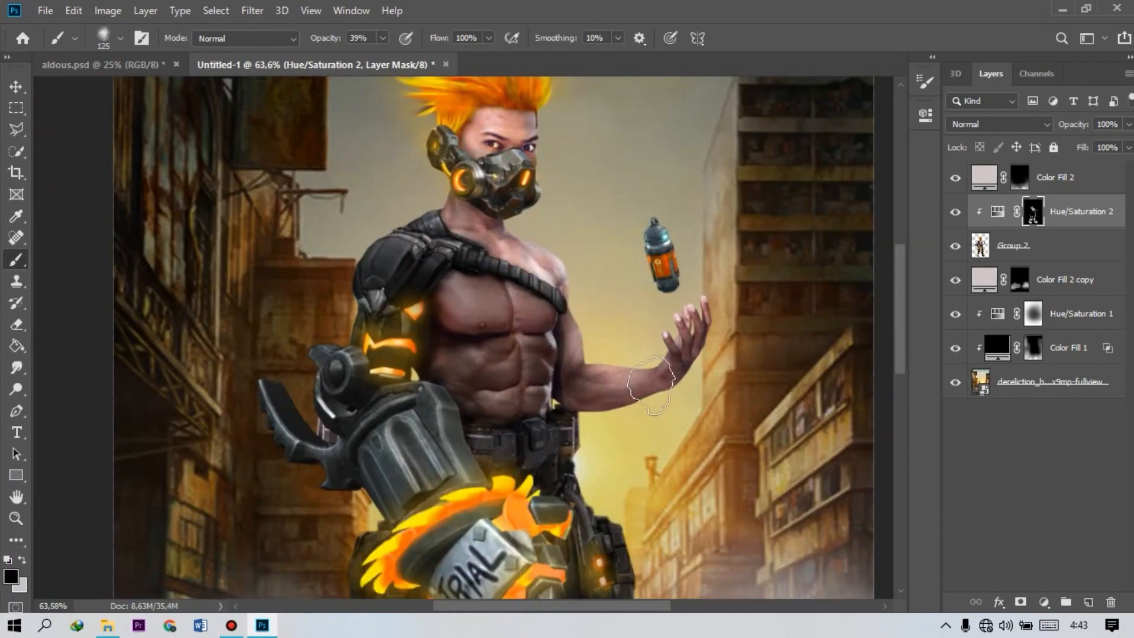
scroll(658, 386, "down", 2)
scroll(764, 354, "up", 1)
scroll(446, 260, "up", 4)
mouse_move(374, 246)
left_mouse_down()
mouse_move(499, 319)
mouse_move(620, 348)
left_mouse_up()
key("x")
scroll(668, 337, "up", 2)
scroll(485, 361, "down", 4)
scroll(461, 373, "down", 4)
key("x")
left_click(428, 355, "alt")
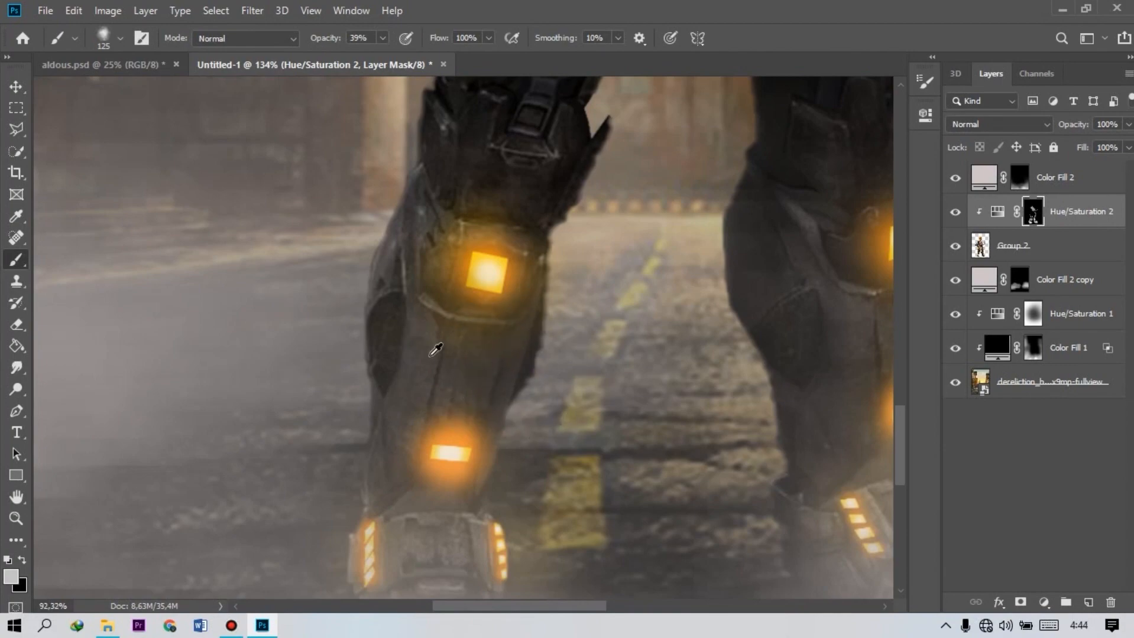
scroll(448, 354, "down", 4)
left_click(1013, 246)
scroll(561, 312, "down", 4)
scroll(413, 236, "up", 6)
left_click(16, 129)
left_click(584, 134)
left_click(604, 278)
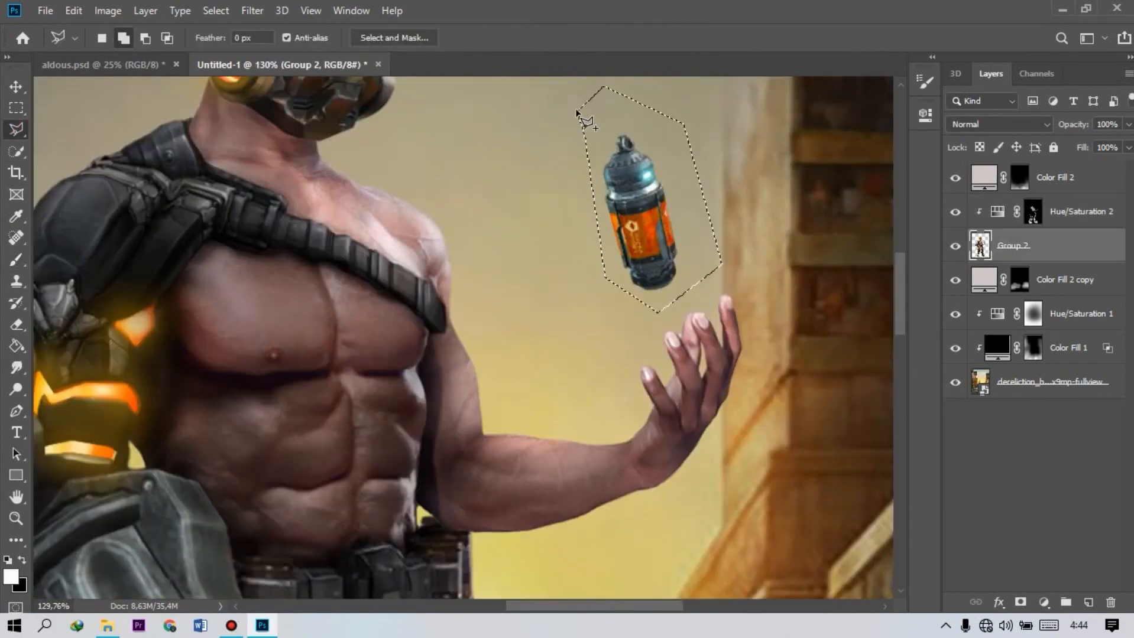
key("ctrl+d")
Add a pale yellow solid color fill above Hue/Saturation 1 and paint a soft glow behind the man on its mask with a large brush.
scroll(577, 148, "down", 8)
scroll(468, 303, "up", 4)
scroll(496, 355, "down", 6)
scroll(519, 392, "up", 1)
left_click(1033, 348)
key("b")
key("bracketright")
key("bracketright")
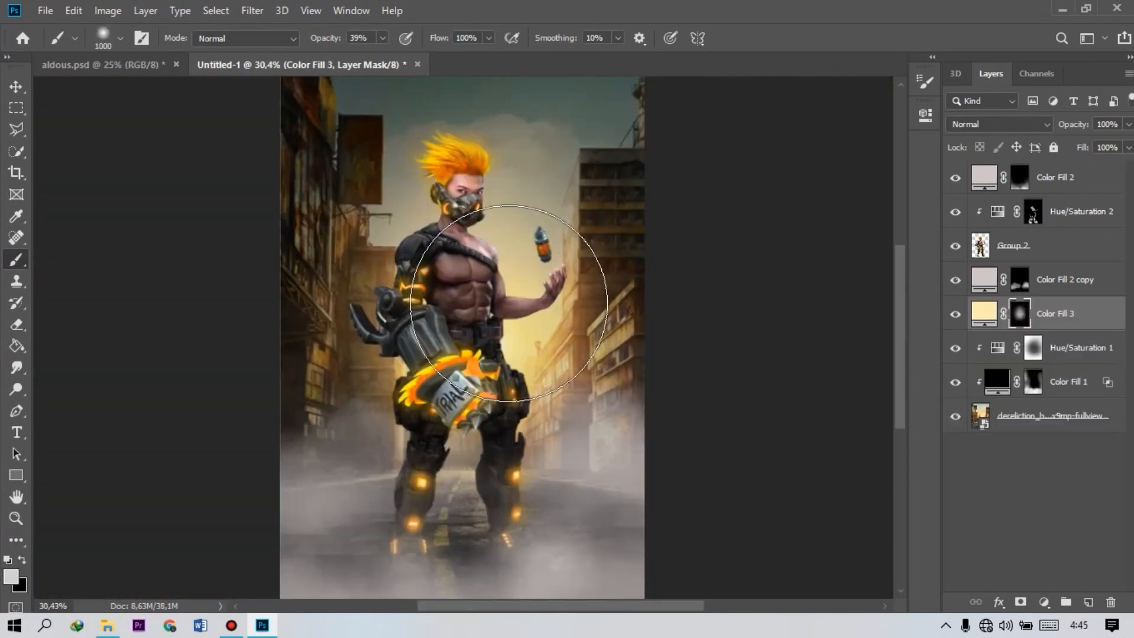
key("bracketleft")
key("bracketleft")
key("bracketleft")
key("bracketleft")
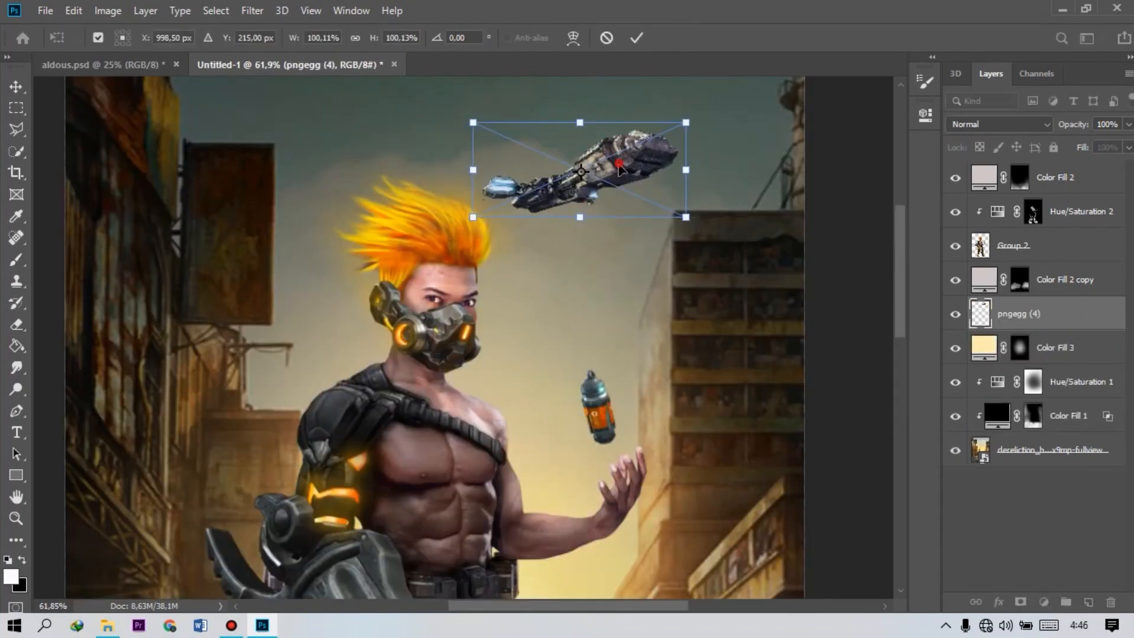
Position the pngegg (4) spaceship behind the man's shoulder, near the floating canister.
left_click_drag(615, 177, 575, 320)
left_click_drag(646, 267, 589, 343)
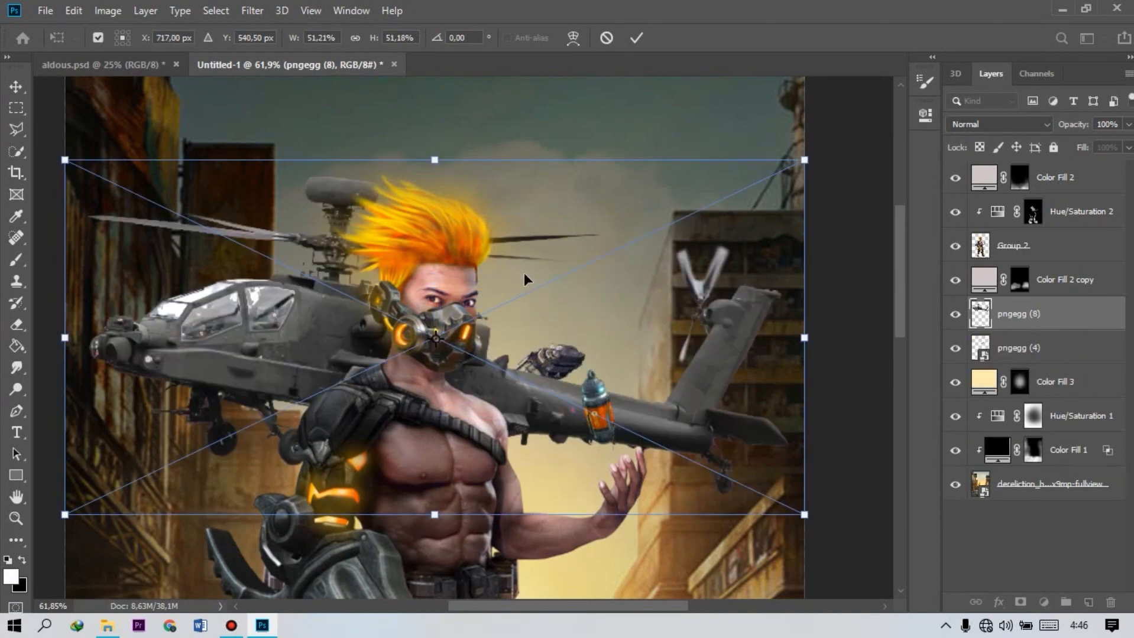
Shrink the pngegg (8) helicopter to about 10.5%, rotate it about -22.8°, and place it in the sky beside the man's hair.
left_click_drag(665, 413, 671, 288)
left_click_drag(810, 387, 477, 148)
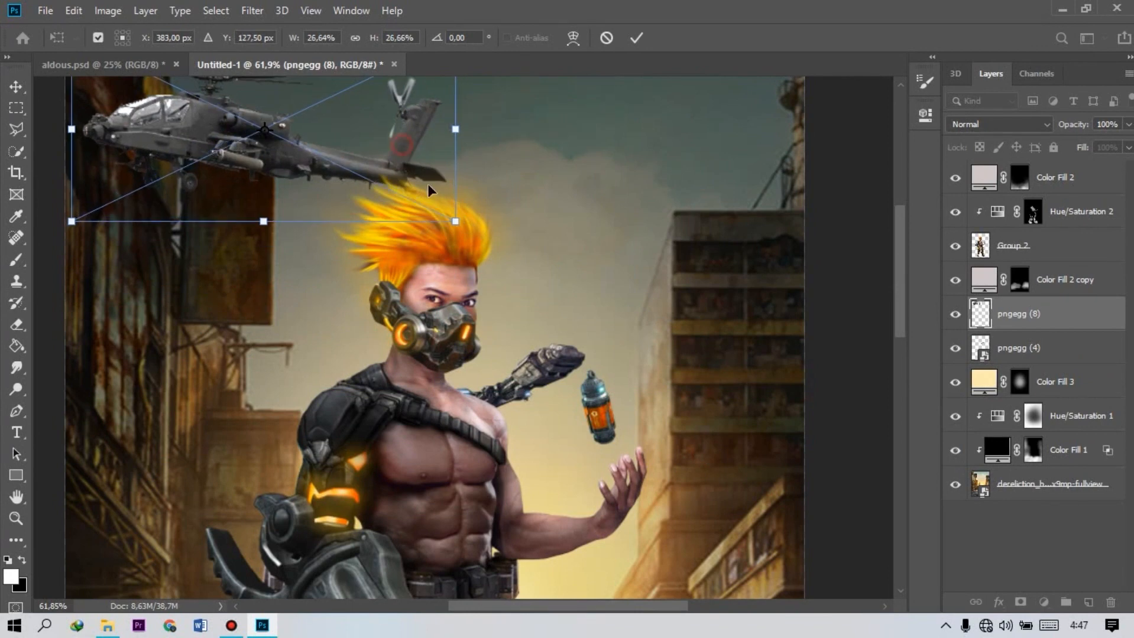
left_click_drag(394, 117, 455, 181)
left_click_drag(549, 235, 549, 146)
left_click_drag(537, 202, 273, 176)
left_click_drag(239, 172, 393, 240)
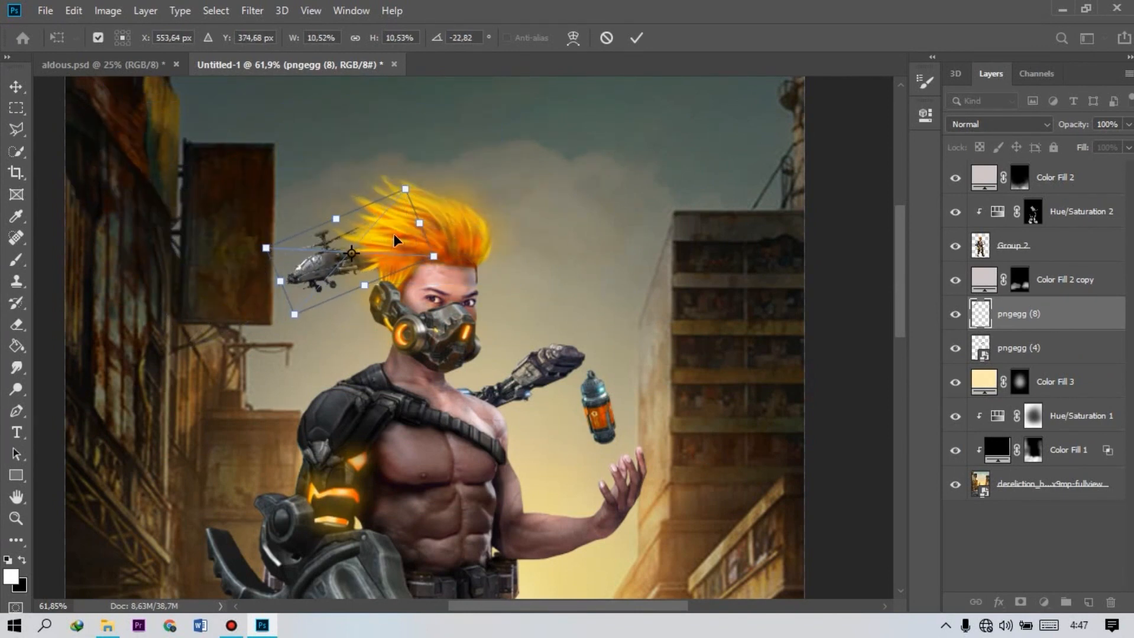
left_click_drag(387, 195, 414, 188)
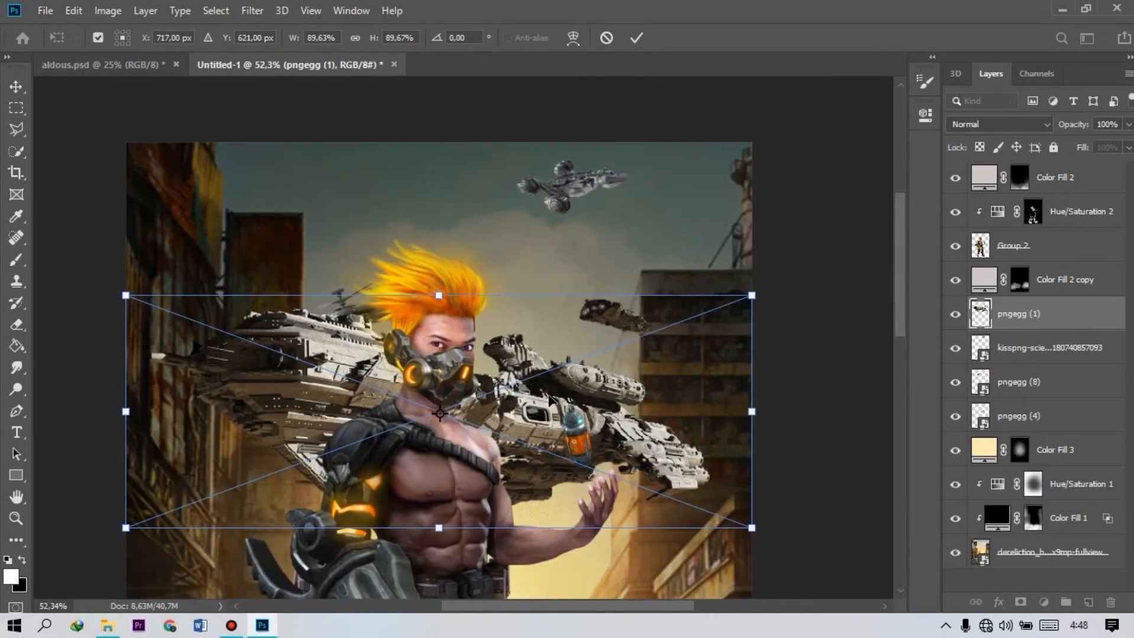
Shrink the pngegg (1) spaceship to about 21%, rotate it about 23.4°, and place it at the upper-left edge of the sky.
left_click_drag(521, 422, 446, 258)
left_click_drag(678, 367, 490, 332)
left_click_drag(429, 288, 333, 186)
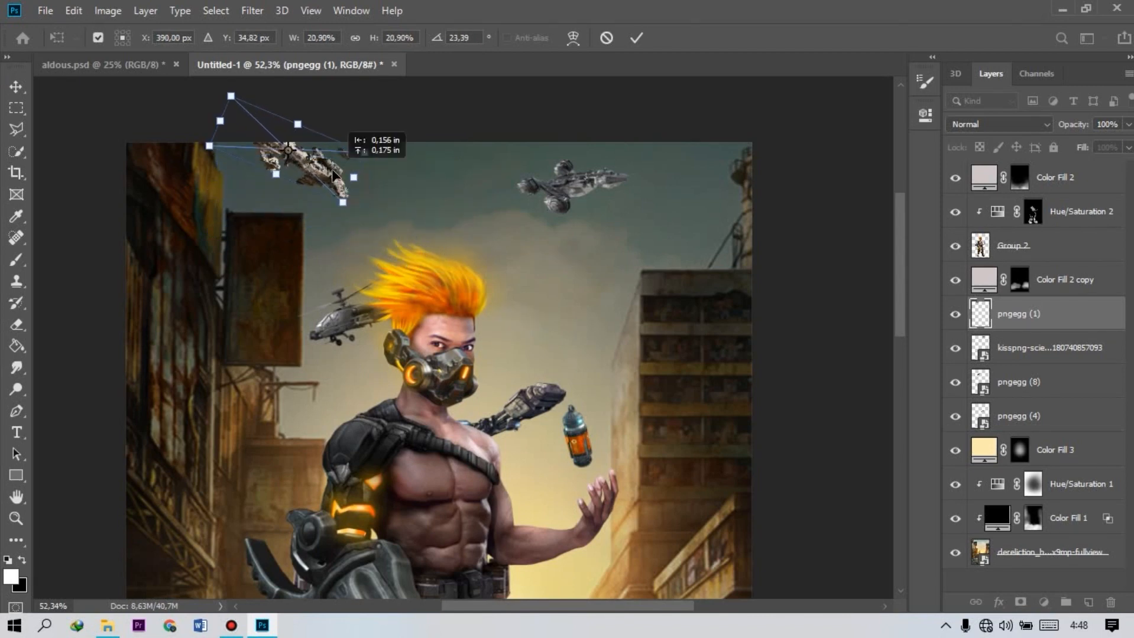
left_click_drag(390, 230, 408, 207)
left_click(636, 38)
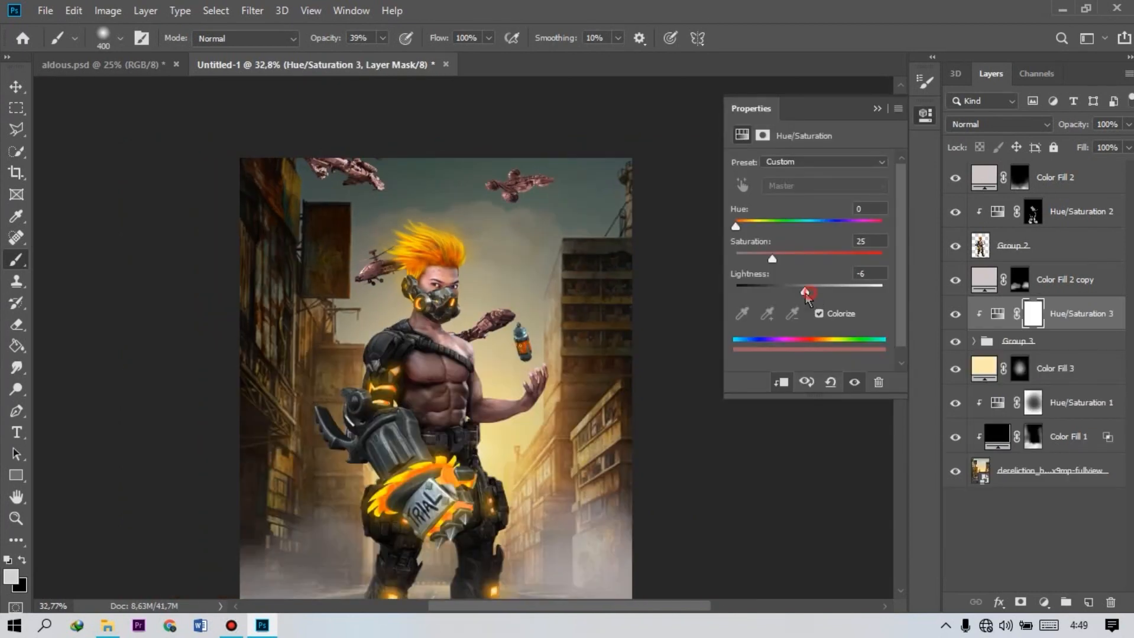
Colorize the aircraft in Group 3 with hue 33, saturation 50 and lightness -70, and lower the group's opacity to 68%.
left_click_drag(786, 286, 758, 288)
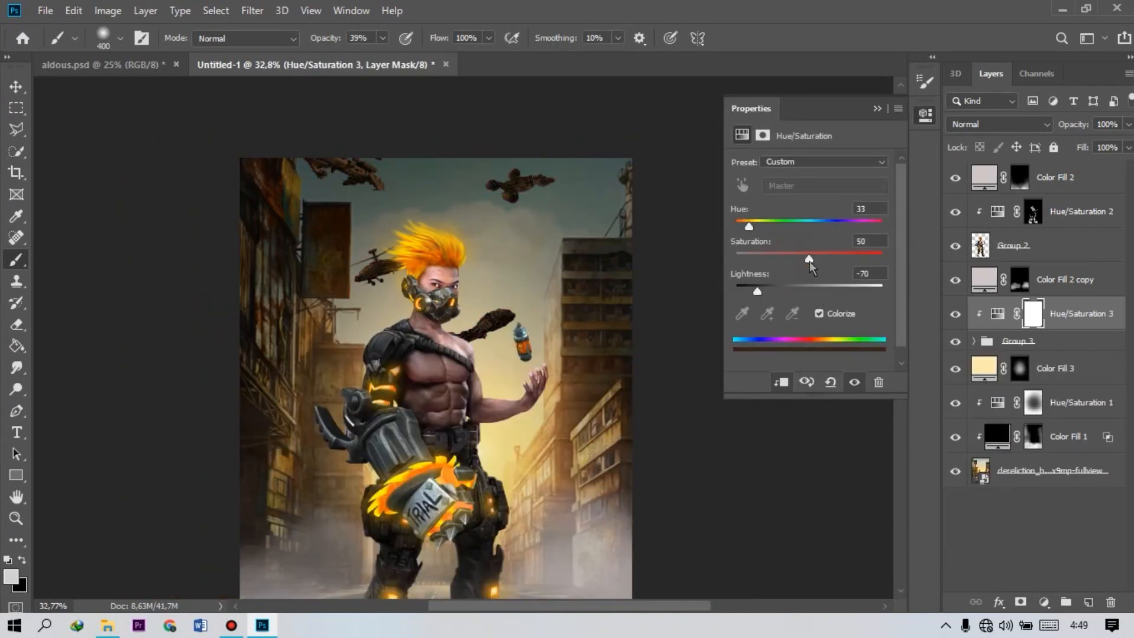
left_click(877, 109)
left_click(1052, 341)
left_click_drag(1070, 126, 1042, 135)
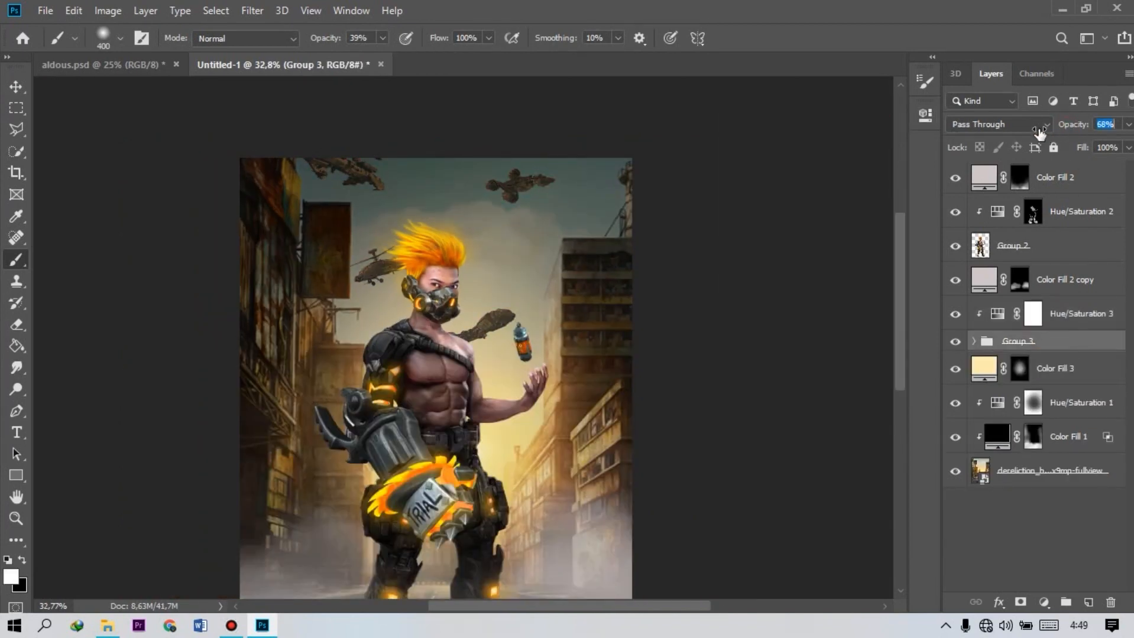
Add a pale yellow solid color fill above Hue/Saturation 3 and clip it to the aircraft group.
left_click(1053, 313)
left_click(1044, 603)
left_click(1058, 312)
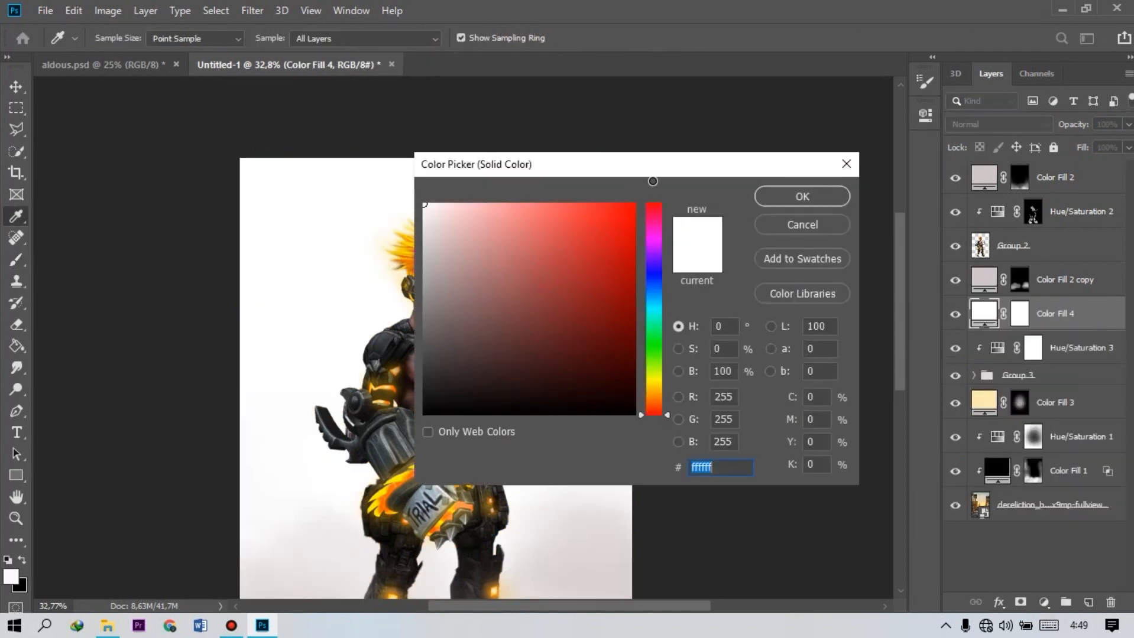
left_click(635, 205)
left_click_drag(655, 396, 656, 388)
left_click(501, 205)
left_click(802, 196)
right_click(1058, 313)
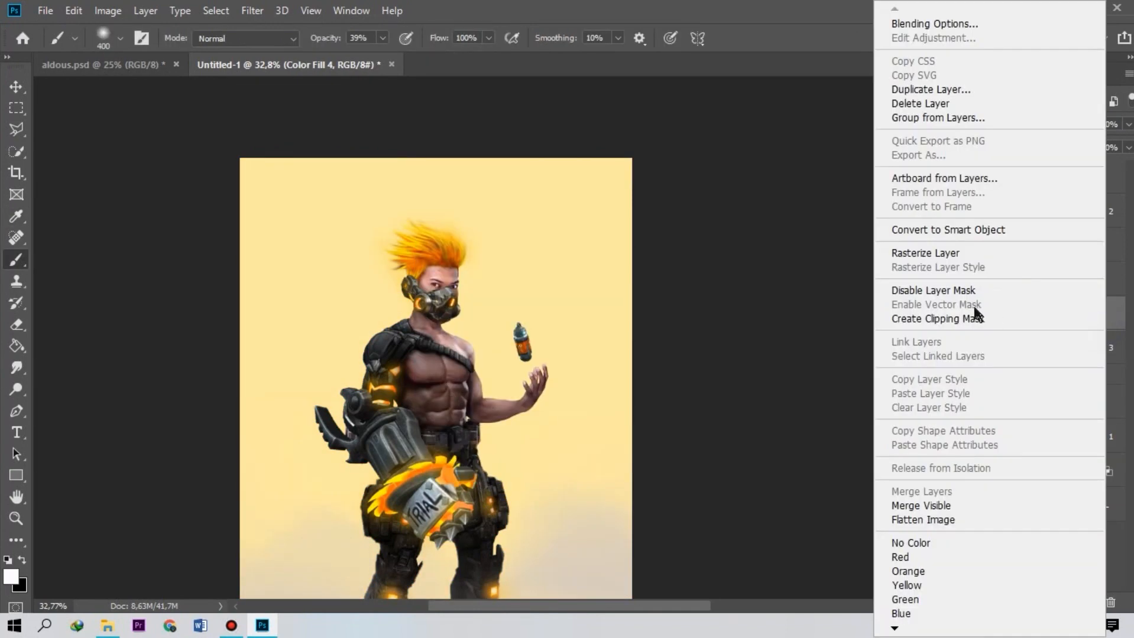
left_click(981, 317)
Change the clipped fill to a deeper yellow and adjust its Underlying Layer blend range so the aircraft's dark details show through.
double_click(1000, 320)
left_click_drag(707, 169, 834, 154)
left_click_drag(657, 202, 676, 187)
left_click(903, 185)
left_click(999, 602)
left_click(1011, 443)
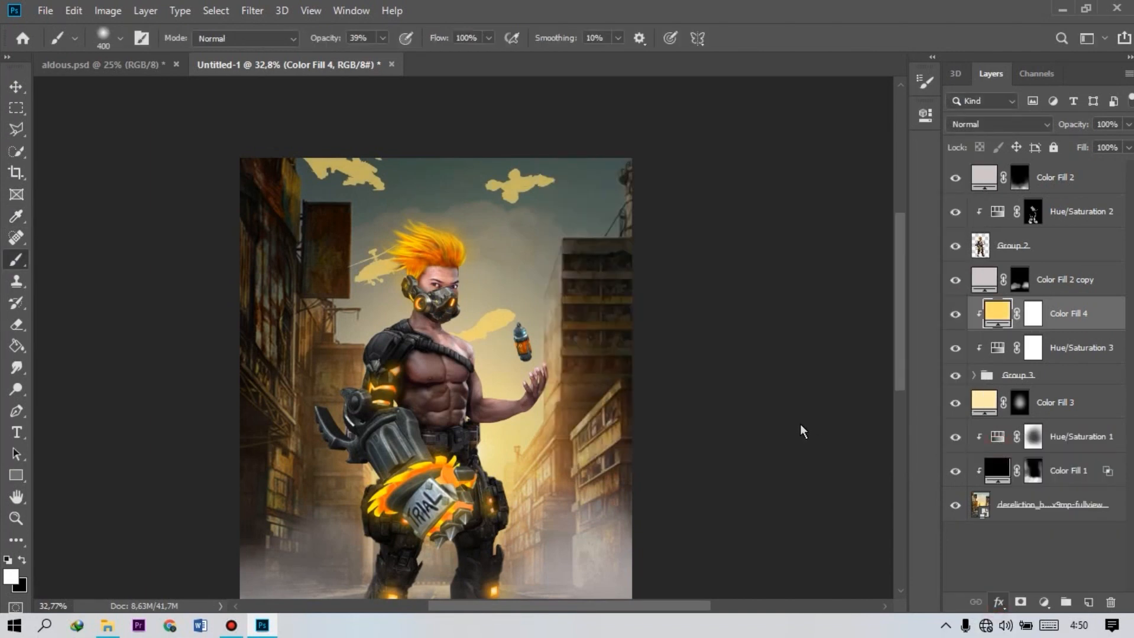
left_click_drag(703, 357, 749, 354)
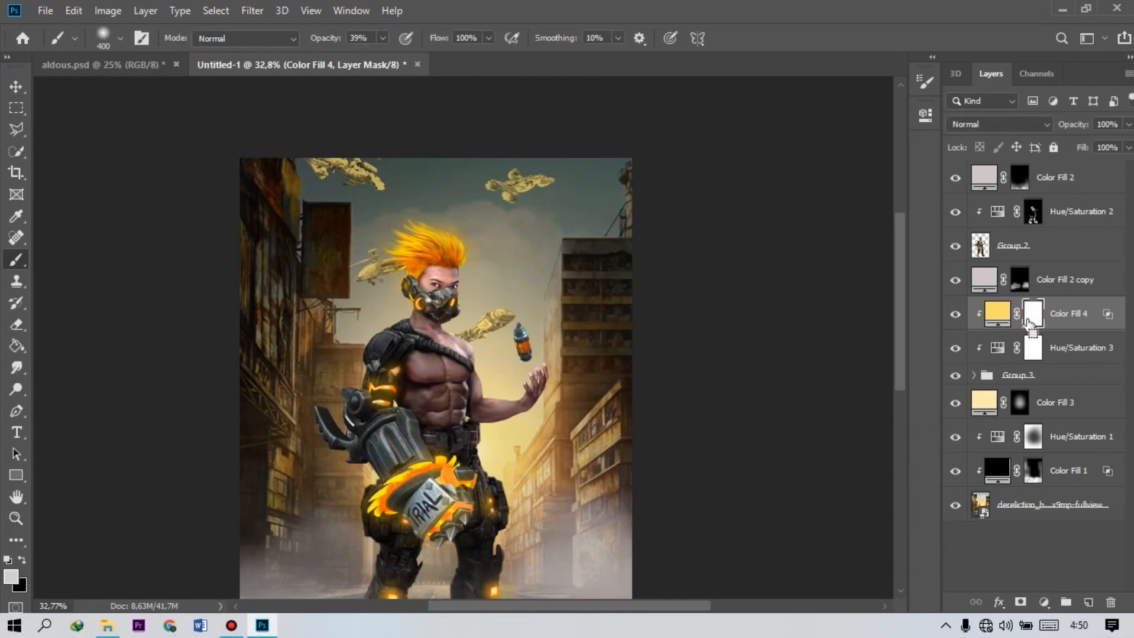
Invert the Color Fill 4 mask and paint yellow highlights on the upper-left spaceship's nose with a size 15 brush at 16% opacity.
scroll(395, 180, "up", 6)
key("p")
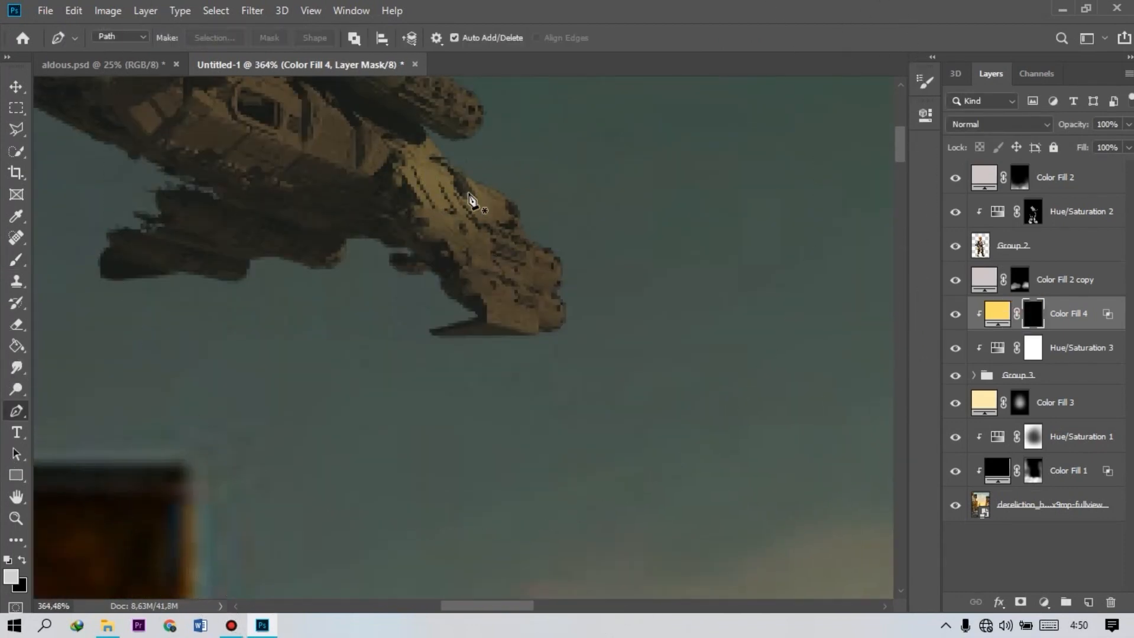
left_click(17, 261)
left_click_drag(481, 247, 489, 236)
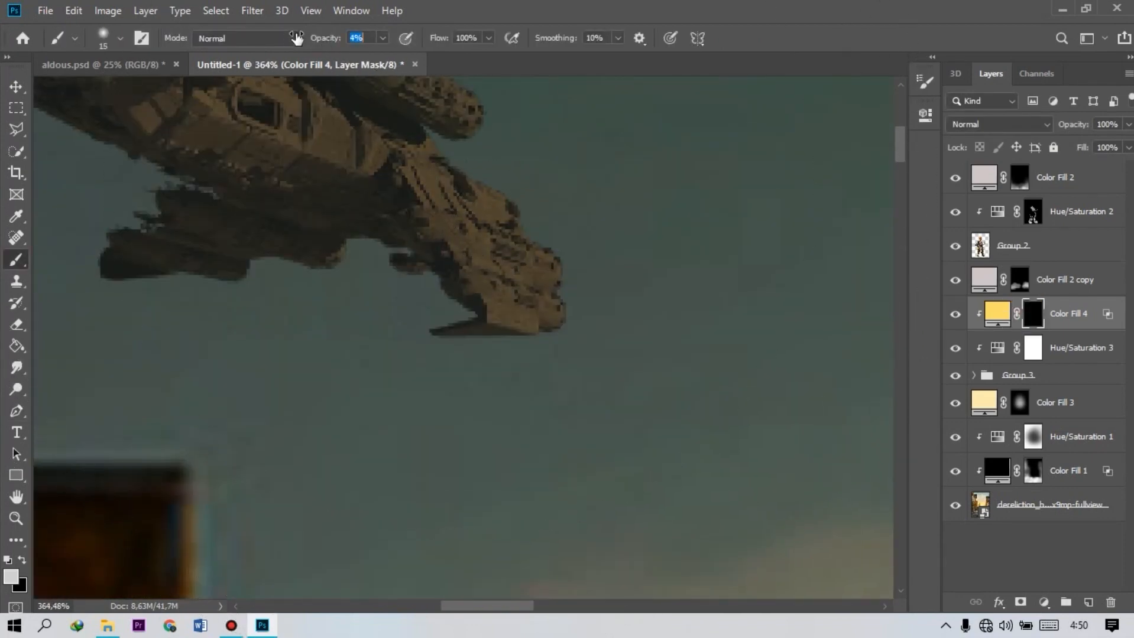
mouse_move(573, 273)
left_mouse_down()
mouse_move(534, 229)
mouse_move(500, 249)
left_mouse_up()
left_click_drag(537, 297, 506, 289)
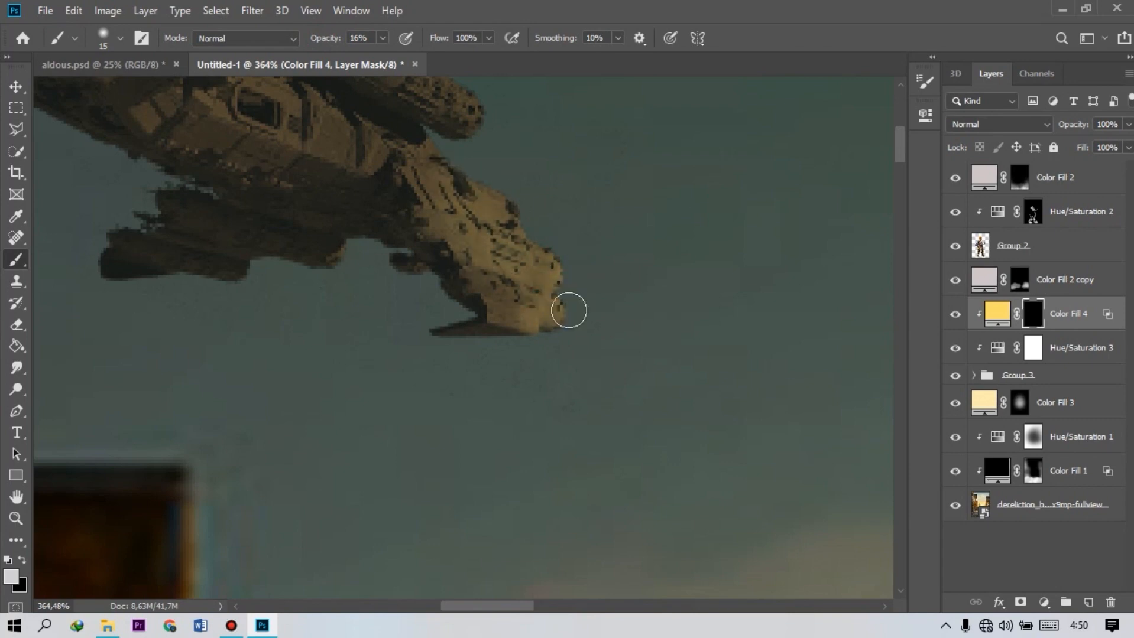
Extend the yellow highlights along the upper-left spaceship's hull, engines and wings on the Color Fill 4 mask.
left_click_drag(497, 130, 199, 94)
scroll(89, 210, "down", 2)
scroll(89, 209, "up", 3)
left_click_drag(340, 178, 351, 189)
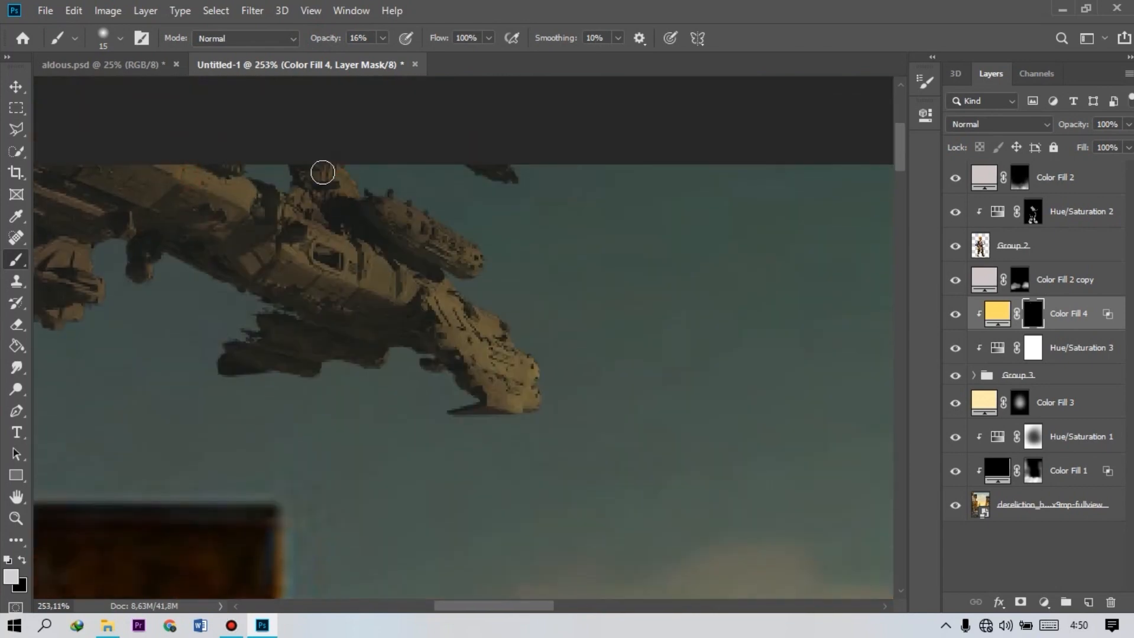
left_click_drag(154, 168, 141, 207)
scroll(270, 272, "down", 2)
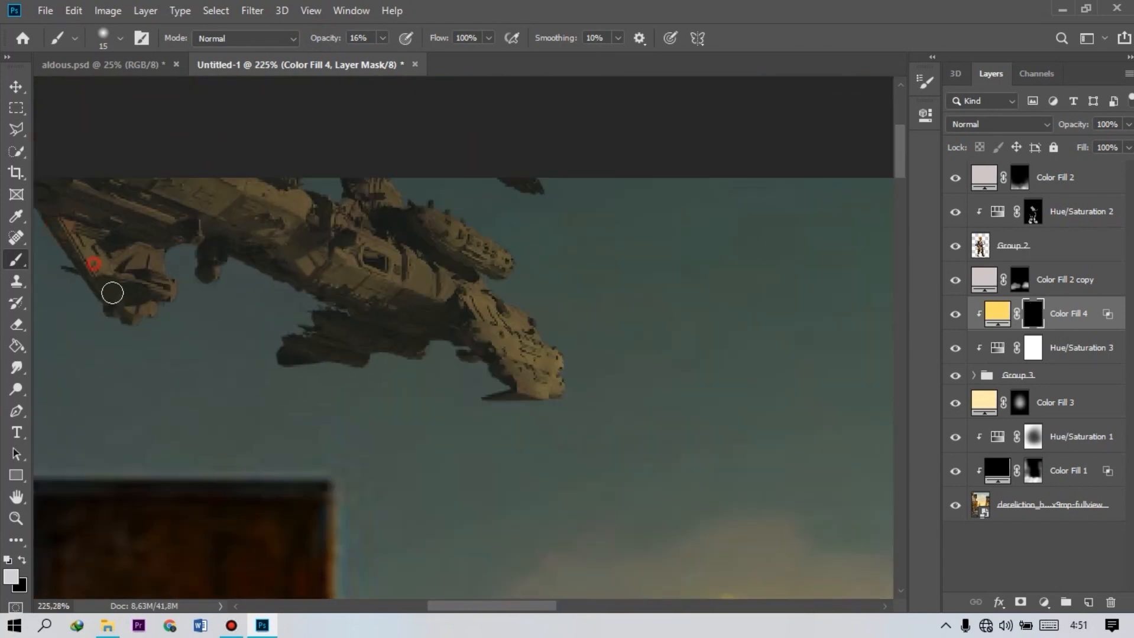
Touch up the yellow highlights on the lower aircraft with a size 50 brush and lower Group 3's opacity so the aircraft fade into the sky.
scroll(554, 303, "down", 4)
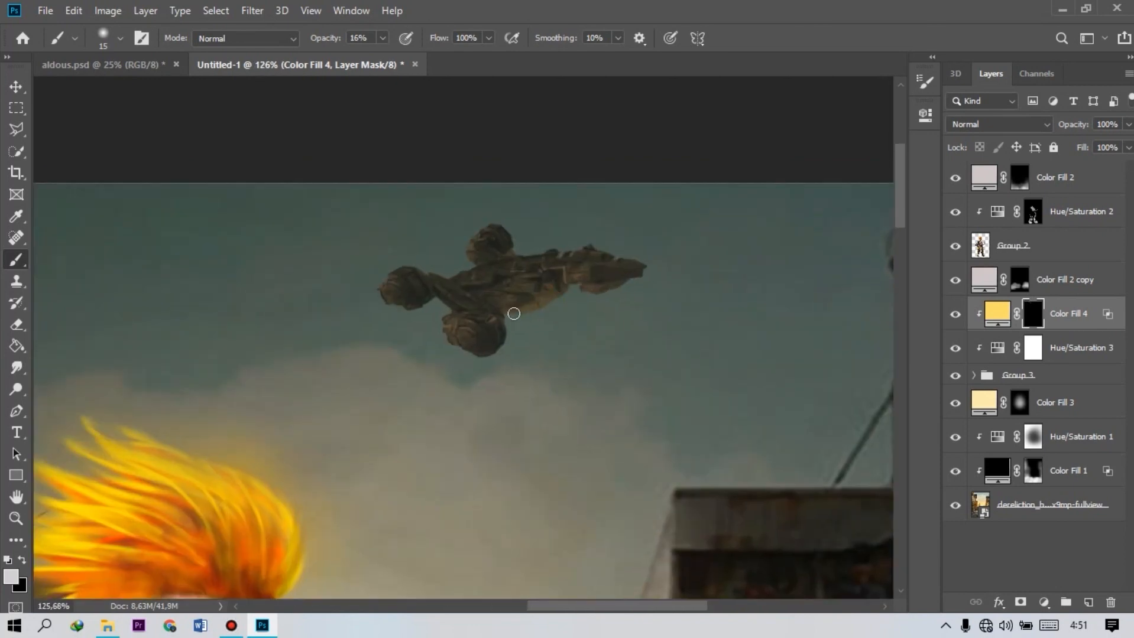
scroll(477, 259, "down", 5)
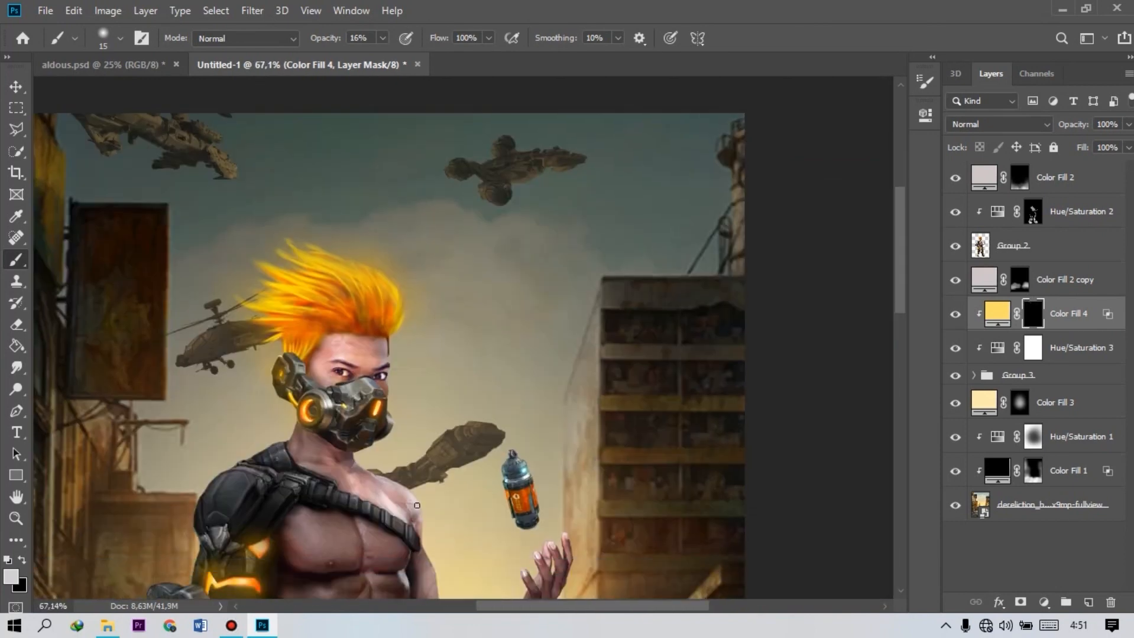
scroll(485, 449, "up", 6)
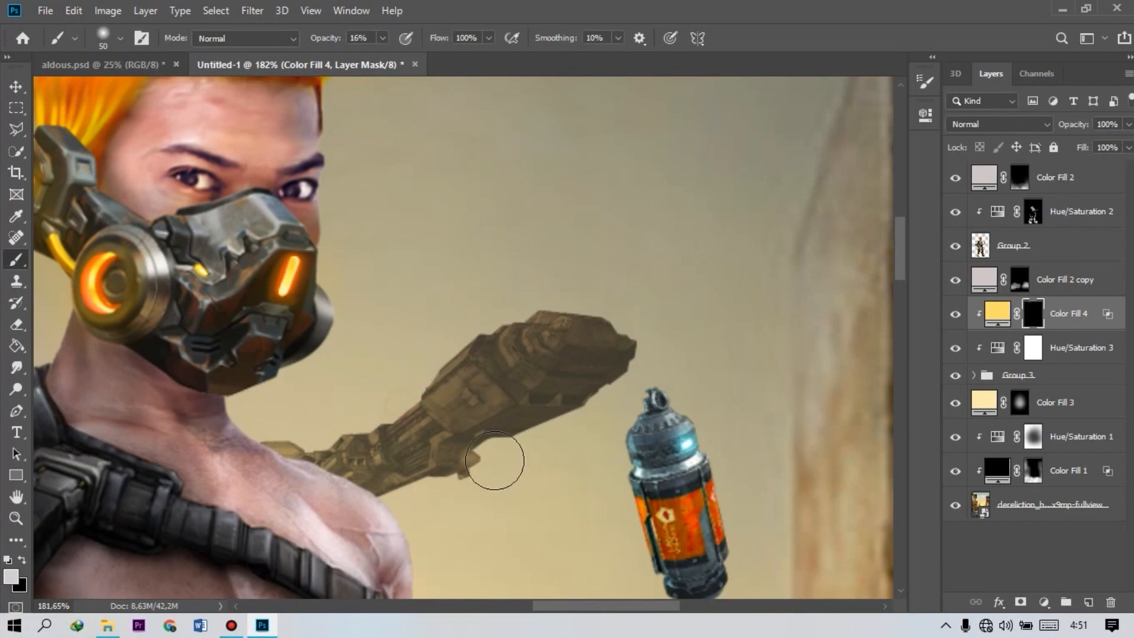
scroll(443, 488, "down", 3)
scroll(230, 322, "up", 2)
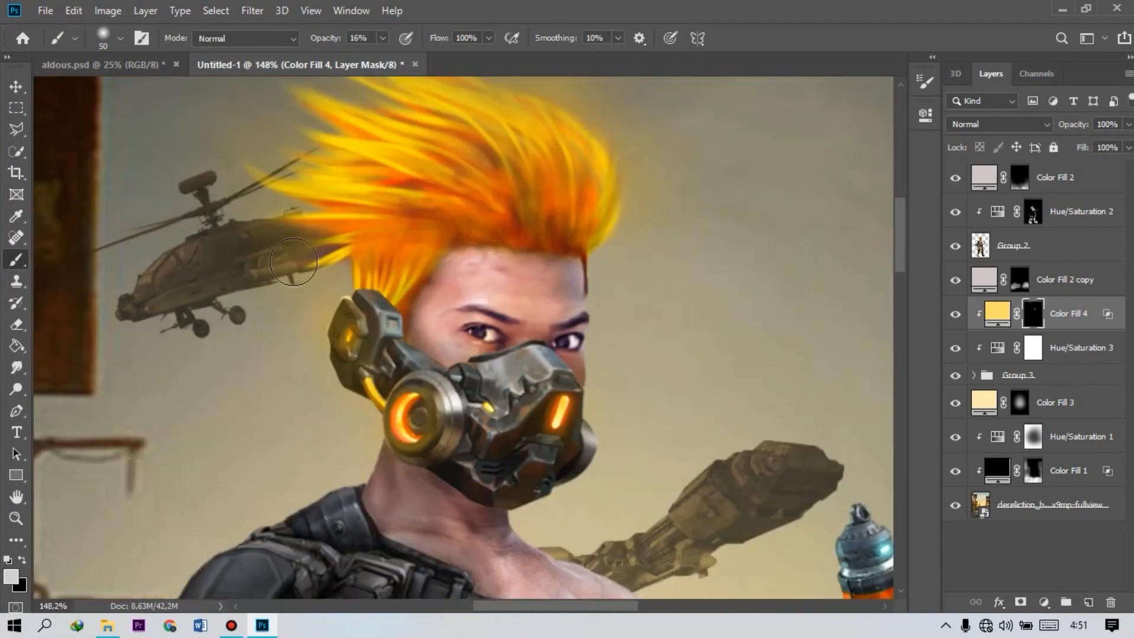
left_click(1050, 376)
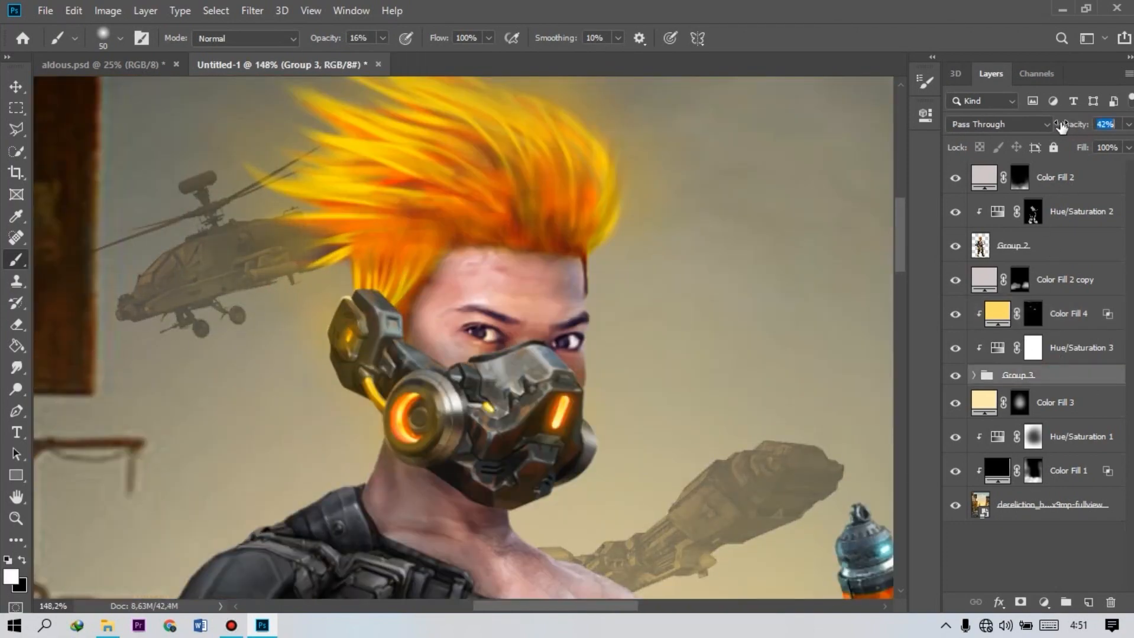
key("ctrl+0")
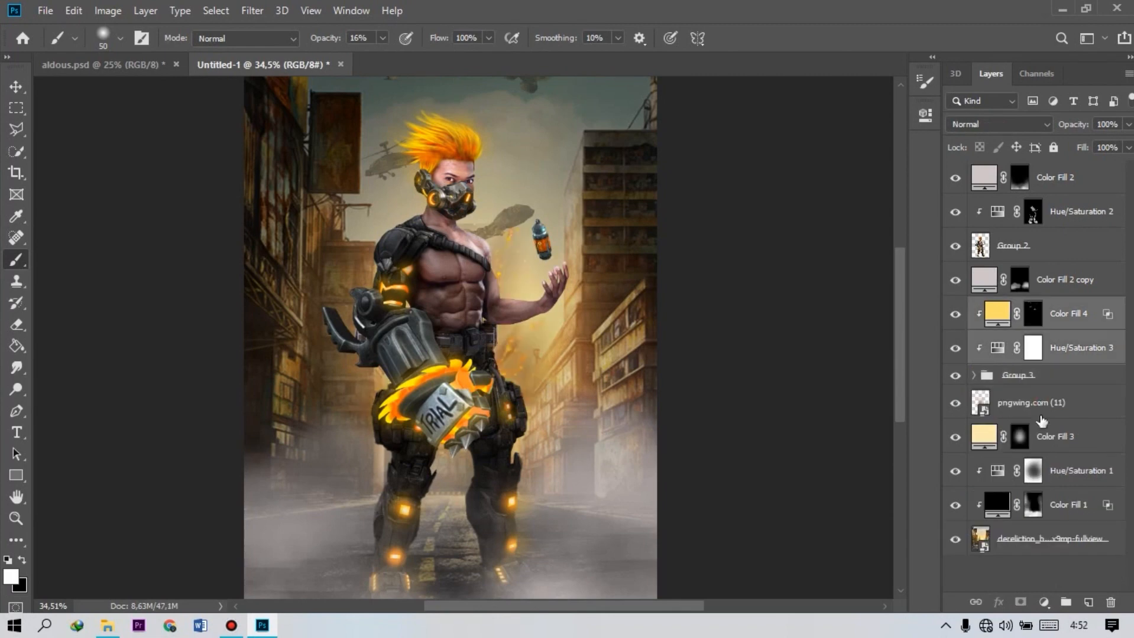
Move the pngwing.com (11) sparks layer above Color Fill 4 and enlarge it to spread across the street behind the man.
left_click_drag(1041, 405, 1047, 291)
left_click(15, 87)
left_click_drag(564, 446, 728, 595)
left_click_drag(597, 541, 573, 518)
left_click(636, 38)
Set the pngwing.com (11) sparks layer's blend mode to Screen.
left_click(999, 124)
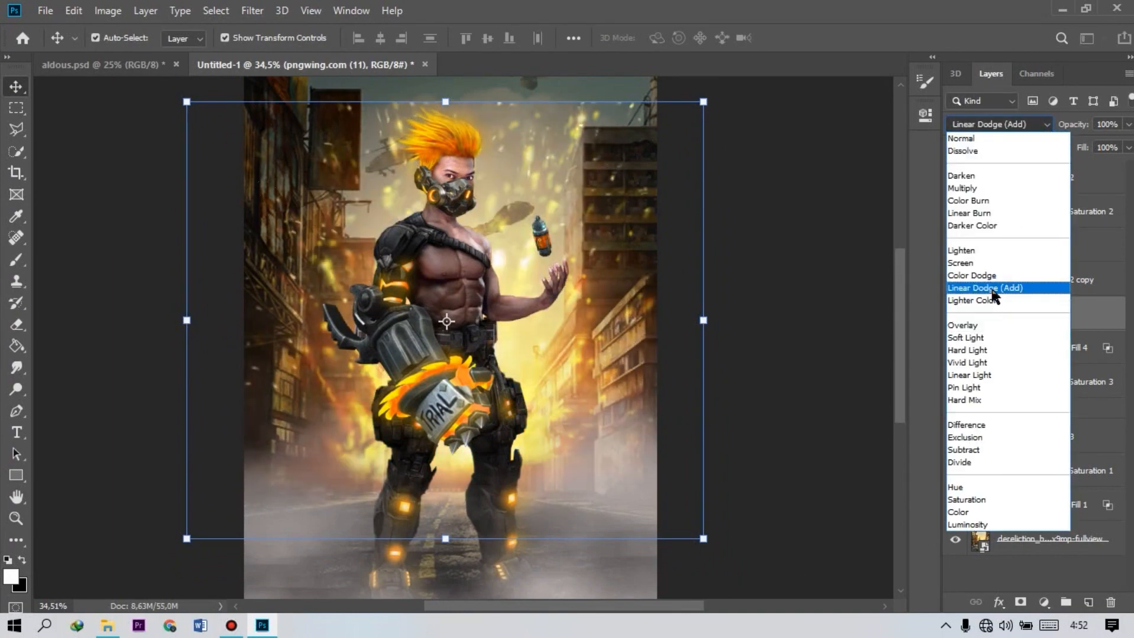
left_click(991, 264)
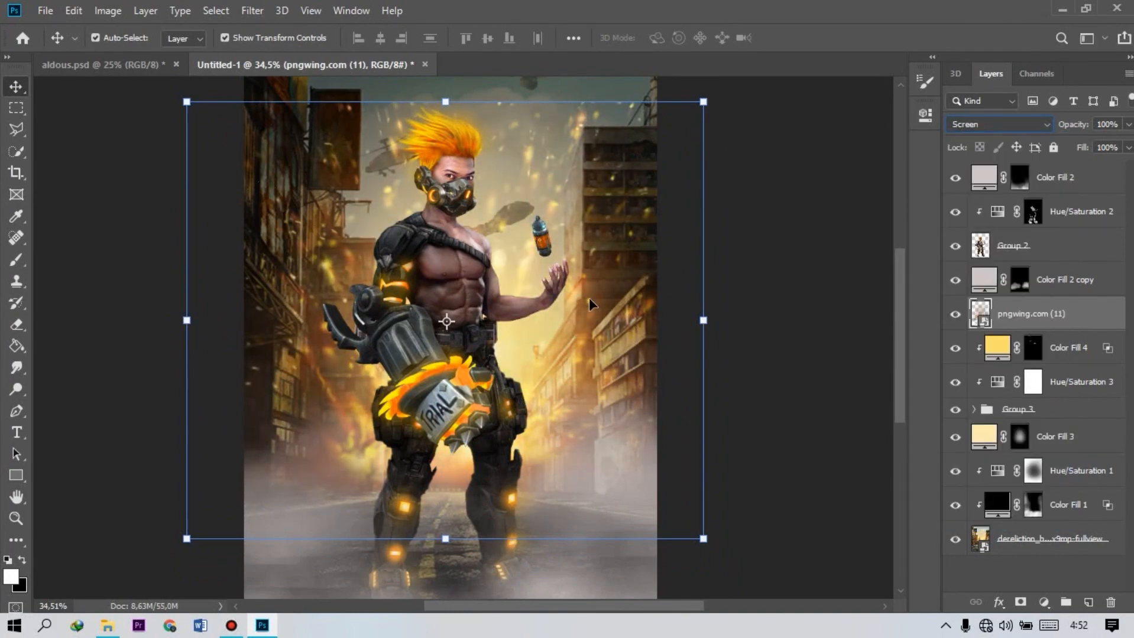
scroll(965, 125, "down", 1)
left_click(964, 125)
left_click(969, 263)
Rescale and reposition the sparks layer so the embers surround the man and cover the street.
key("ctrl+t")
key("ctrl+minus")
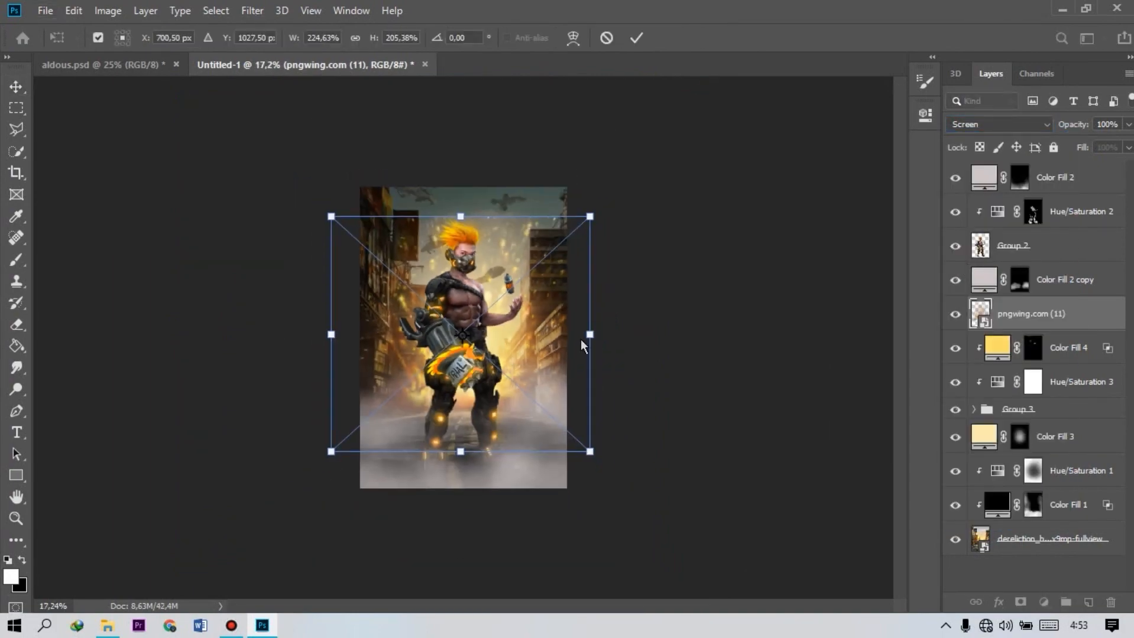
left_click_drag(590, 452, 574, 432)
left_click_drag(545, 373, 554, 399)
left_click_drag(582, 243, 584, 239)
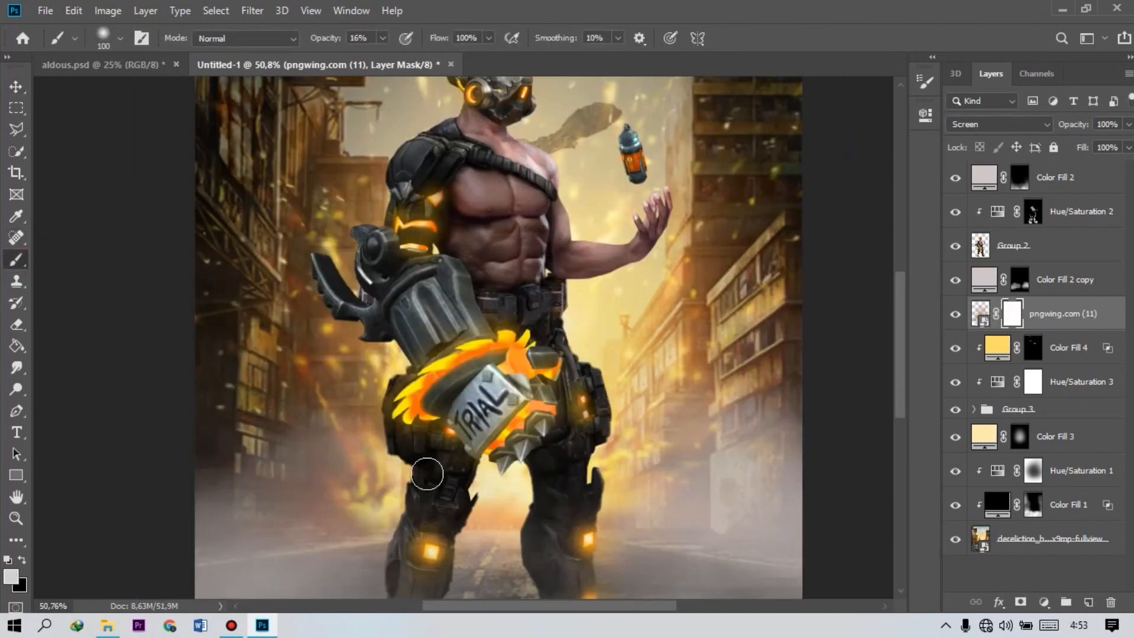
Fade unwanted sparks around the man's legs on the pngwing.com (11) mask with a size 200 black brush at 24% opacity.
key("x")
key("bracketright")
key("bracketright")
key("bracketright")
key("bracketright")
key("bracketright")
key("bracketright")
key("bracketright")
key("bracketright")
scroll(413, 485, "down", 3)
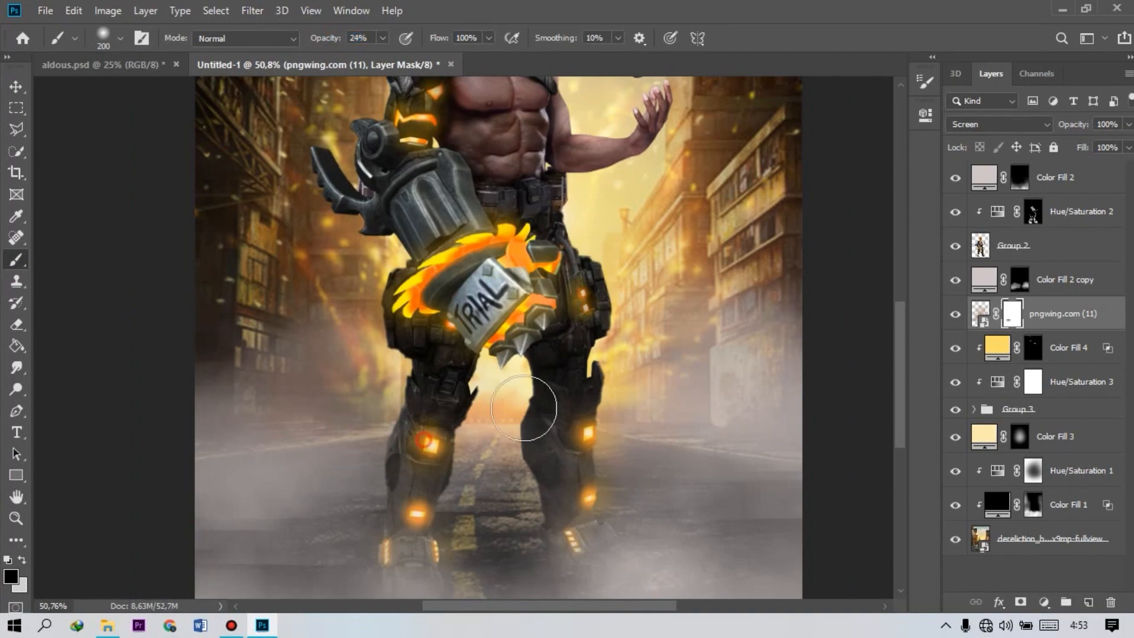
key("x")
scroll(499, 313, "down", 2)
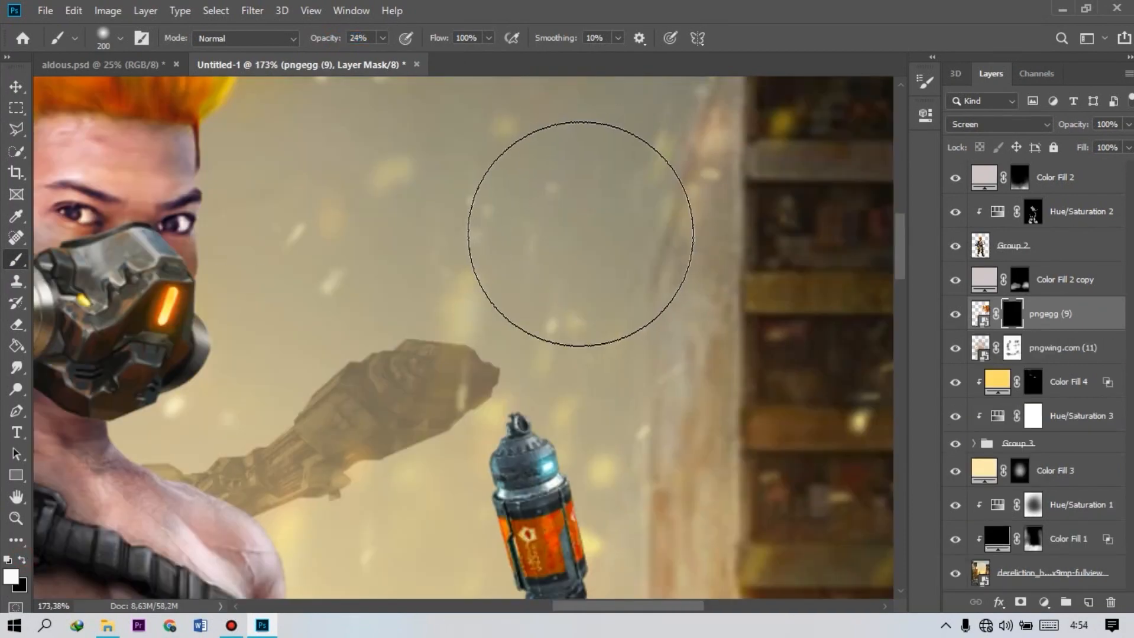
Reveal the pngegg (9) explosion beside the man's head on its black mask, and reposition and resize the layer.
mouse_move(524, 215)
left_mouse_down()
mouse_move(543, 245)
mouse_move(497, 245)
mouse_move(569, 372)
mouse_move(435, 397)
mouse_move(519, 329)
mouse_move(494, 367)
mouse_move(532, 355)
left_mouse_up()
scroll(504, 347, "down", 2)
key("v")
left_click_drag(467, 275, 593, 297)
key("ctrl+t")
scroll(652, 385, "down", 3)
left_click_drag(741, 283, 686, 112)
left_click(800, 39)
scroll(458, 239, "up", 3)
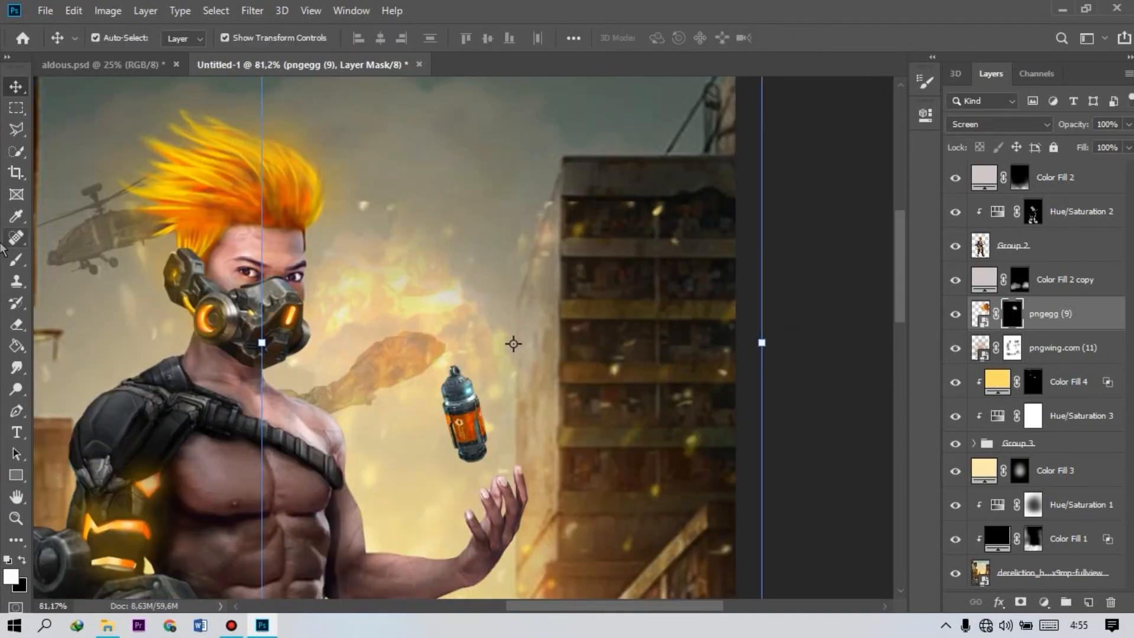
Paint in more of the explosion behind the floating canister on the pngegg (9) mask.
left_click(16, 259)
scroll(478, 118, "up", 3)
mouse_move(203, 424)
left_mouse_down()
mouse_move(216, 412)
mouse_move(237, 422)
left_mouse_up()
left_click_drag(227, 317, 289, 298)
scroll(468, 279, "down", 6)
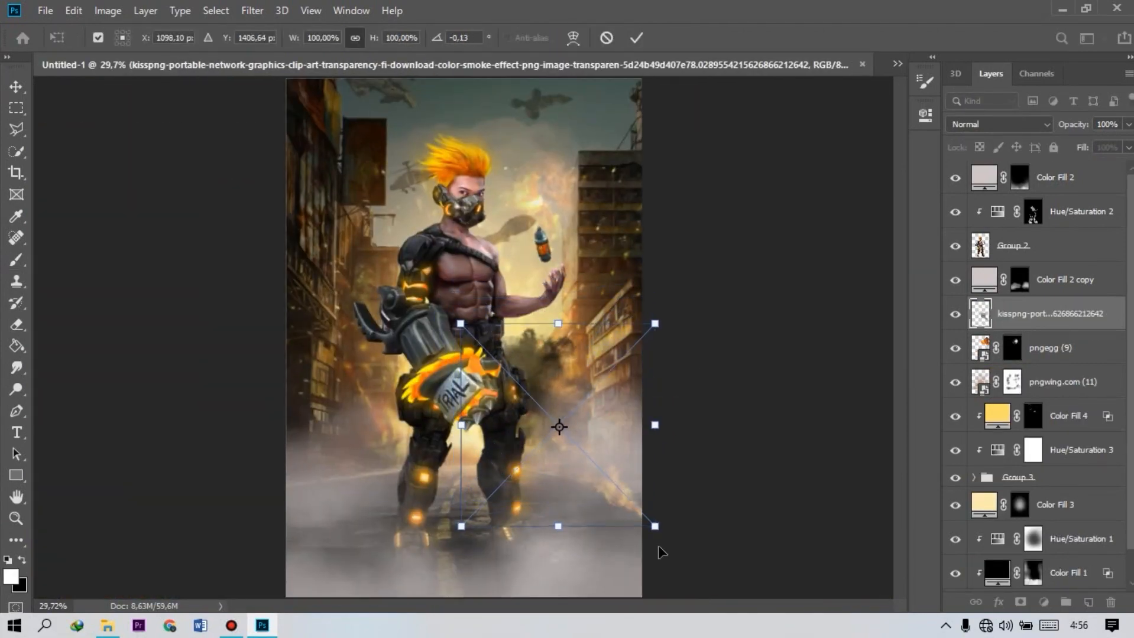
Enlarge the kisspng smoke image to about 123%, shift it behind the man's legs and rotate it about -18°.
left_click_drag(654, 527, 699, 574)
left_click_drag(632, 533, 606, 502)
left_click_drag(701, 482, 726, 448)
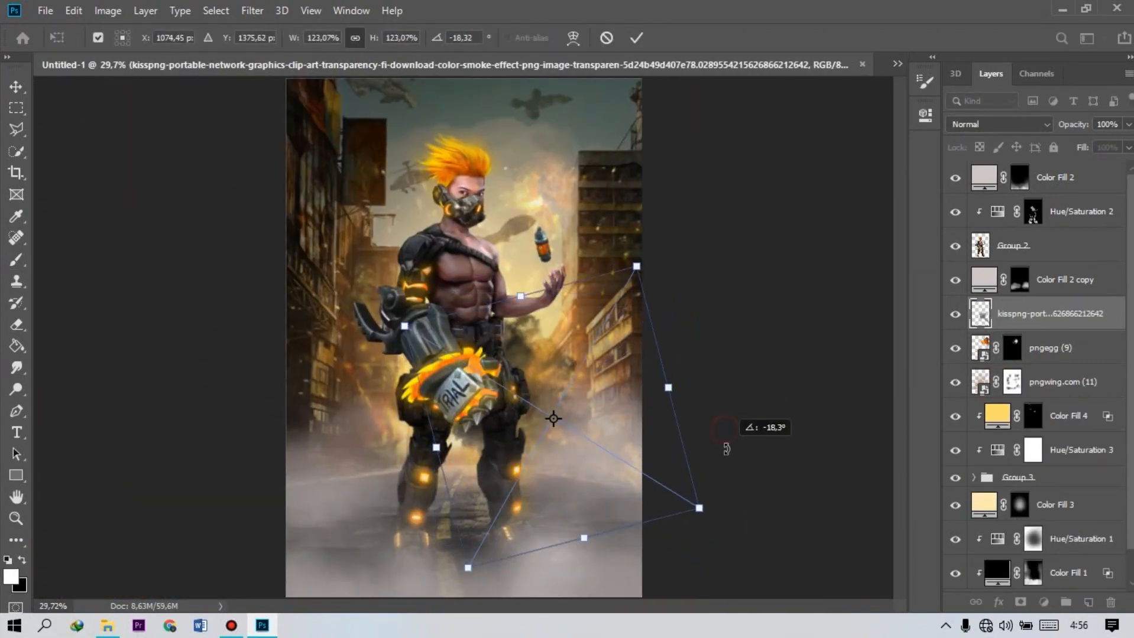
Try other blend modes on the kisspng smoke layer and return it to Normal.
left_click(999, 124)
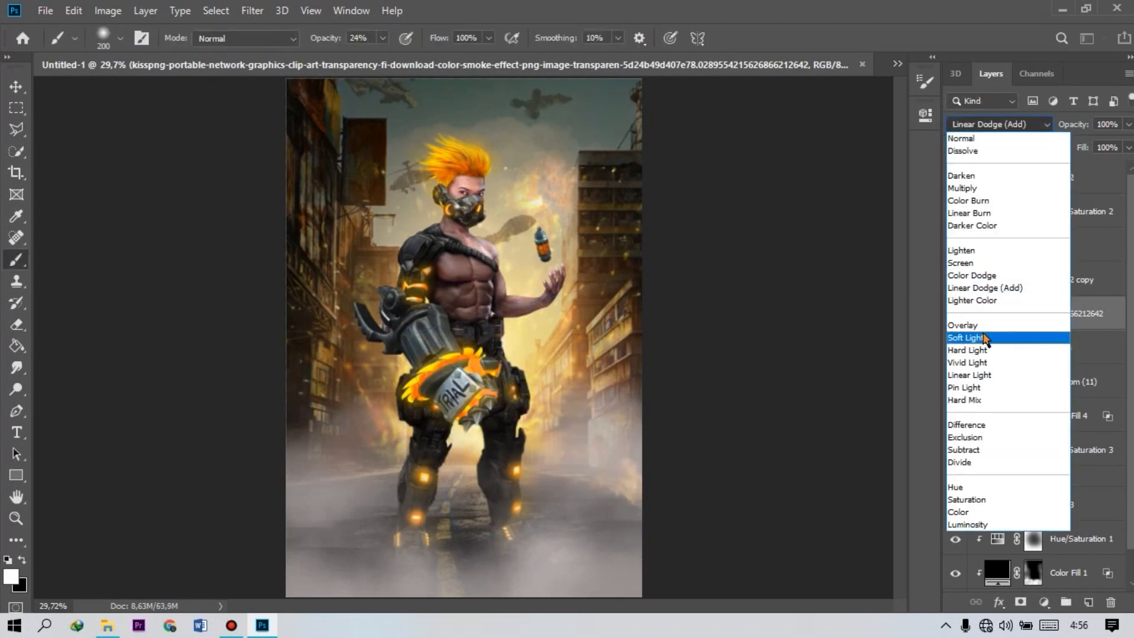
left_click(1031, 138)
left_click(1077, 451)
left_click(1018, 125)
left_click(880, 415)
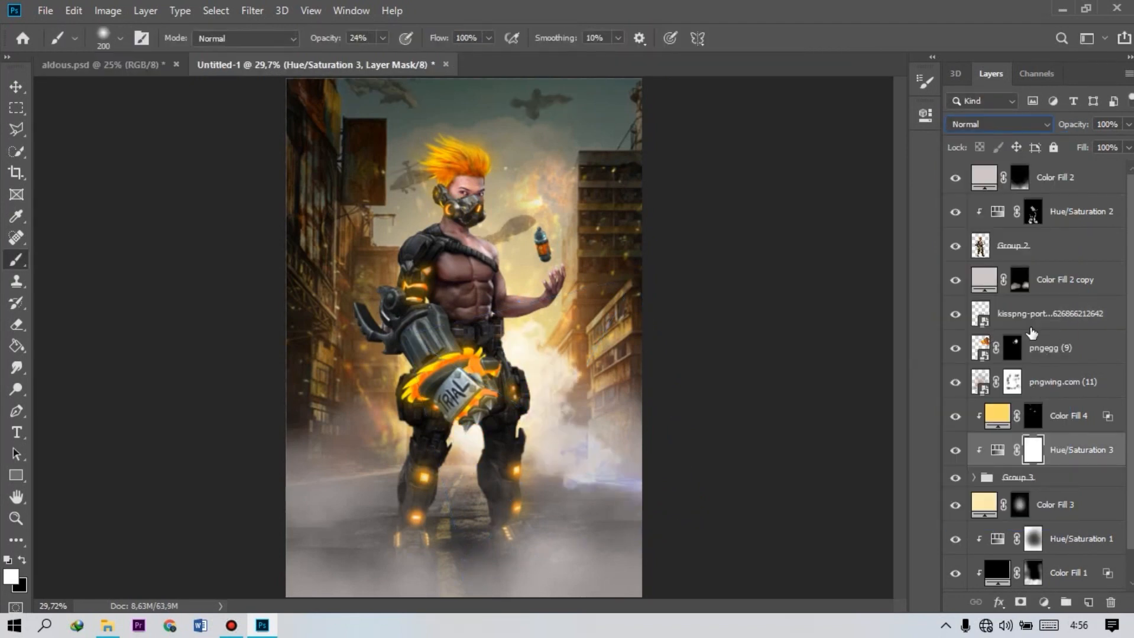
left_click(1031, 329)
left_click(999, 124)
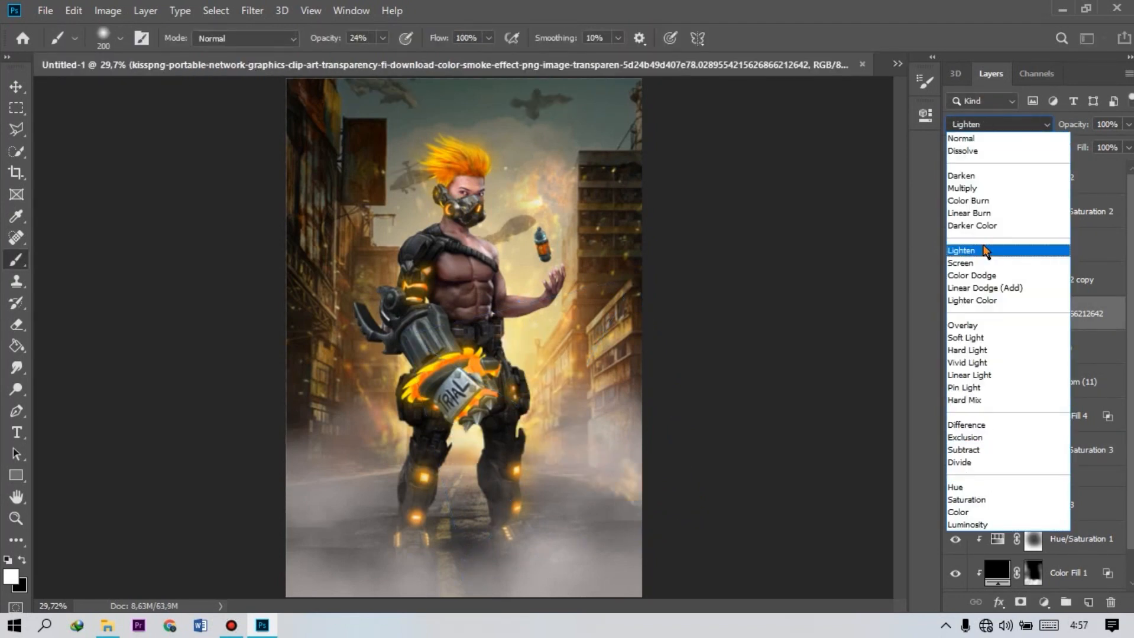
left_click(1005, 141)
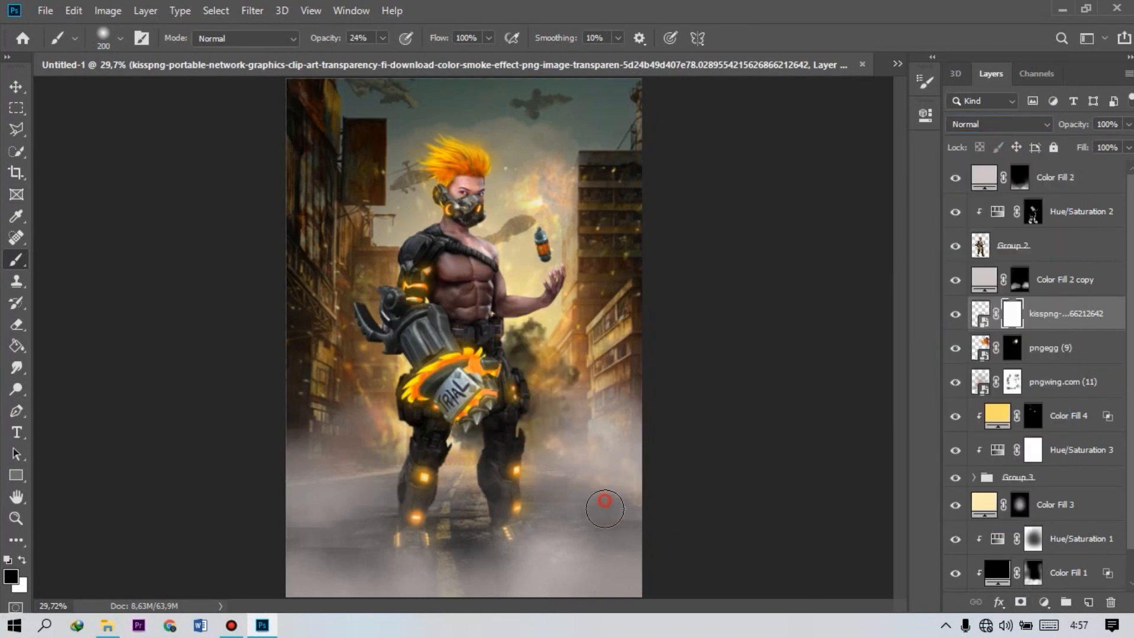
Soften the smoke beside the man's legs on its layer mask with a size 200 black brush at 24% opacity.
mouse_move(507, 351)
left_mouse_down()
mouse_move(568, 379)
mouse_move(623, 492)
left_mouse_up()
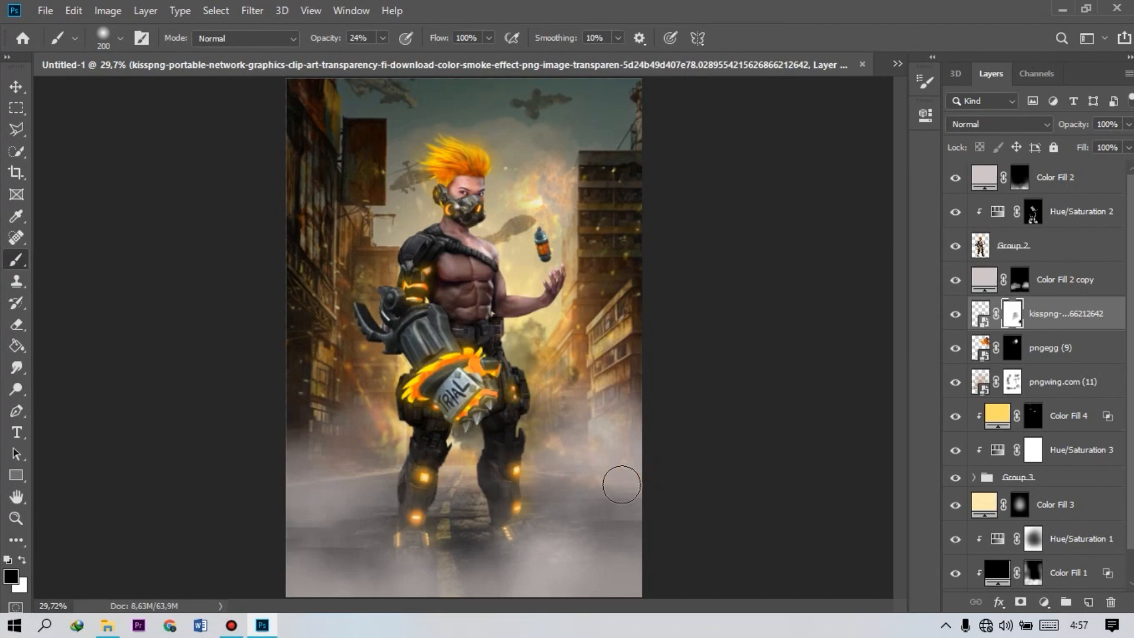
scroll(643, 412, "down", 3)
scroll(467, 357, "up", 2)
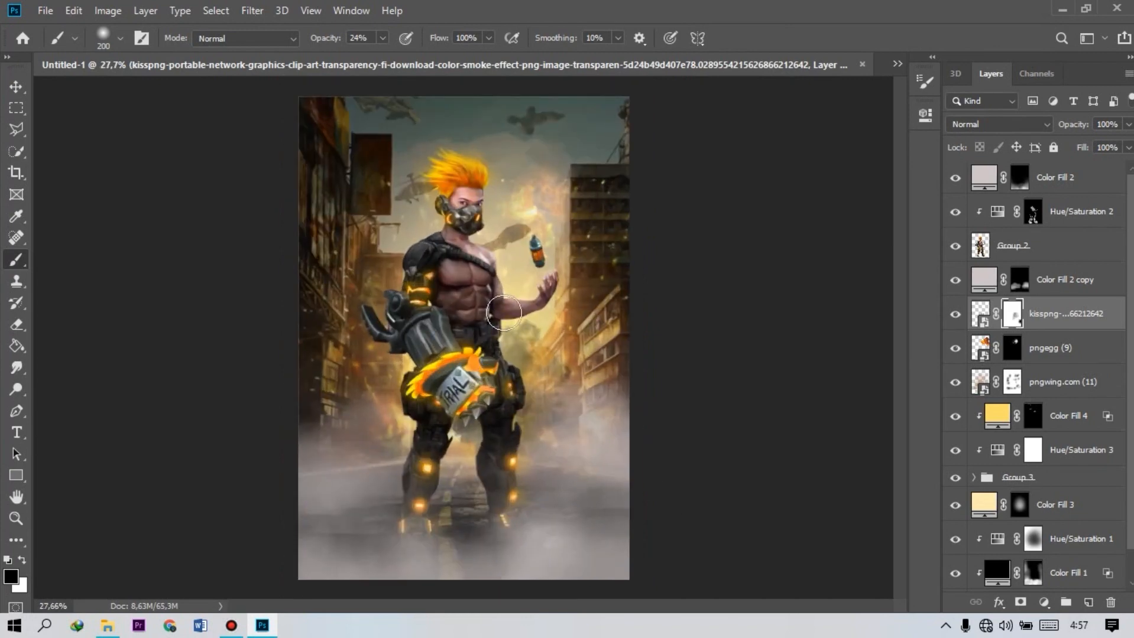
Paint an orange exhaust flame under the upper-right spaceship's engine on the Color Fill 5 mask with an angled size 50 brush, and trim its edges.
scroll(512, 114, "up", 5)
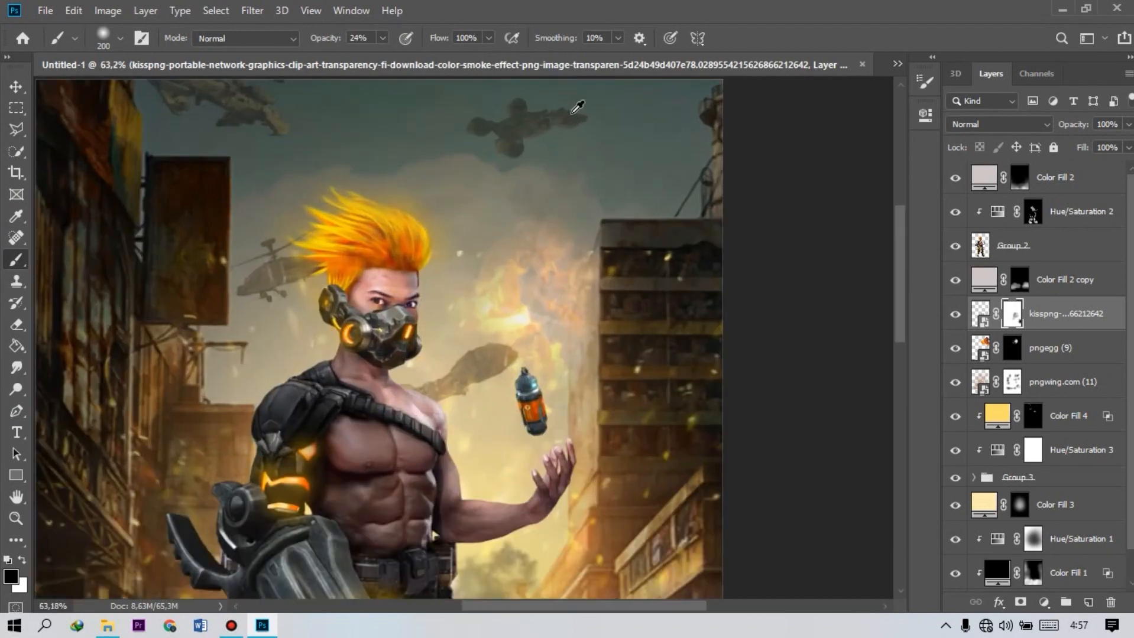
scroll(385, 153, "up", 2)
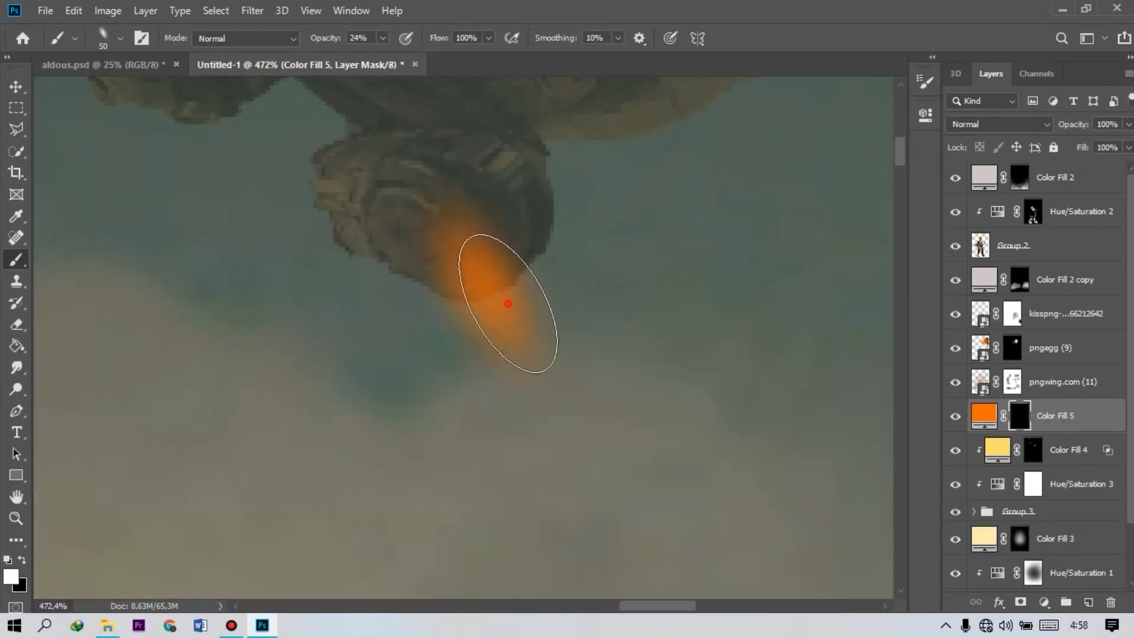
mouse_move(506, 302)
left_mouse_down()
mouse_move(531, 303)
mouse_move(542, 365)
mouse_move(503, 336)
left_mouse_up()
key("x")
mouse_move(471, 188)
left_mouse_down()
mouse_move(494, 177)
mouse_move(473, 216)
left_mouse_up()
Raise the brush opacity to 50% and add a trimmed orange flame beneath the upper-right spaceship's front fuselage.
left_click_drag(324, 42, 346, 46)
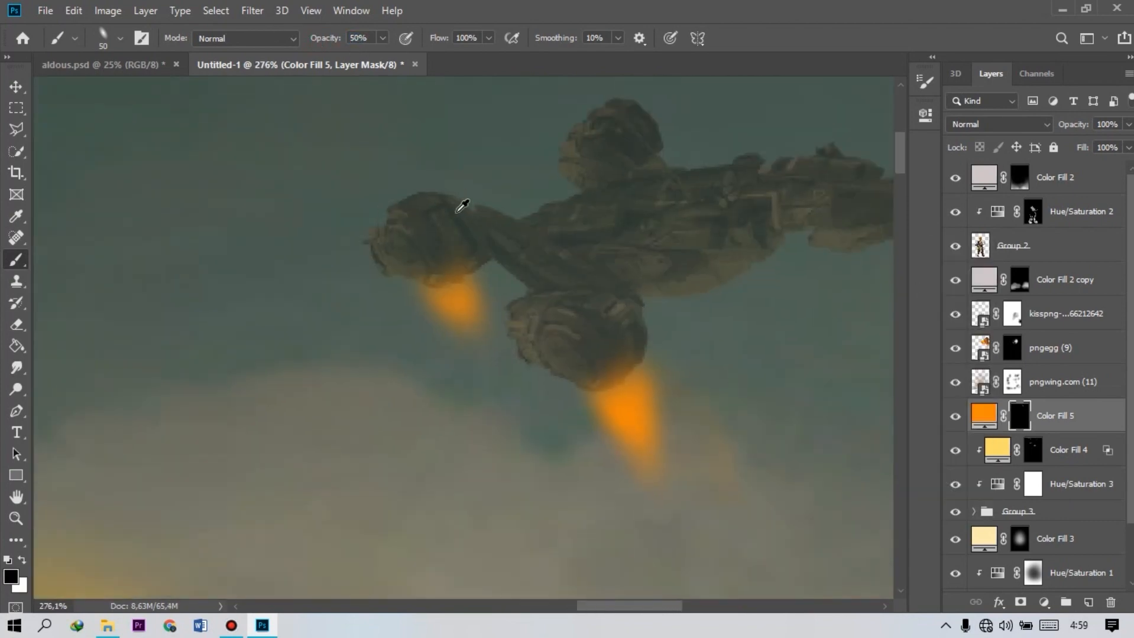
scroll(698, 252, "up", 2)
key("x")
left_click_drag(712, 247, 706, 240)
key("x")
left_click_drag(682, 160, 648, 160)
scroll(653, 216, "down", 5)
Reshape the brush tip to a flatter angle and paint five orange exhaust flames at the upper-left spaceship's engines on the Color Fill 5 mask.
scroll(662, 219, "up", 5)
right_click(464, 290)
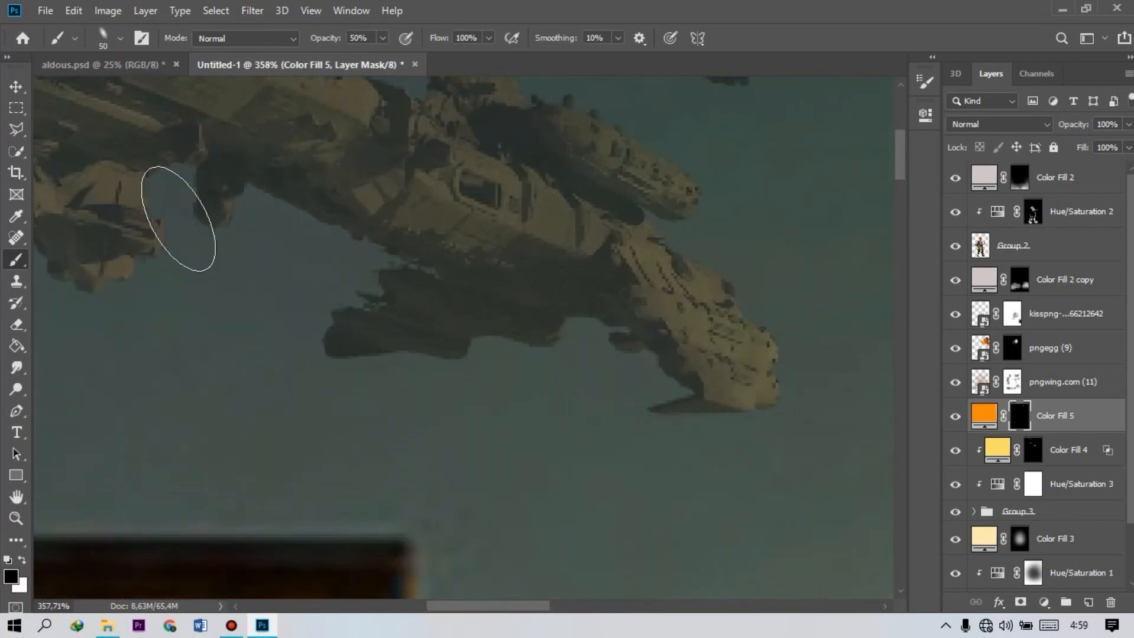
scroll(609, 195, "up", 2)
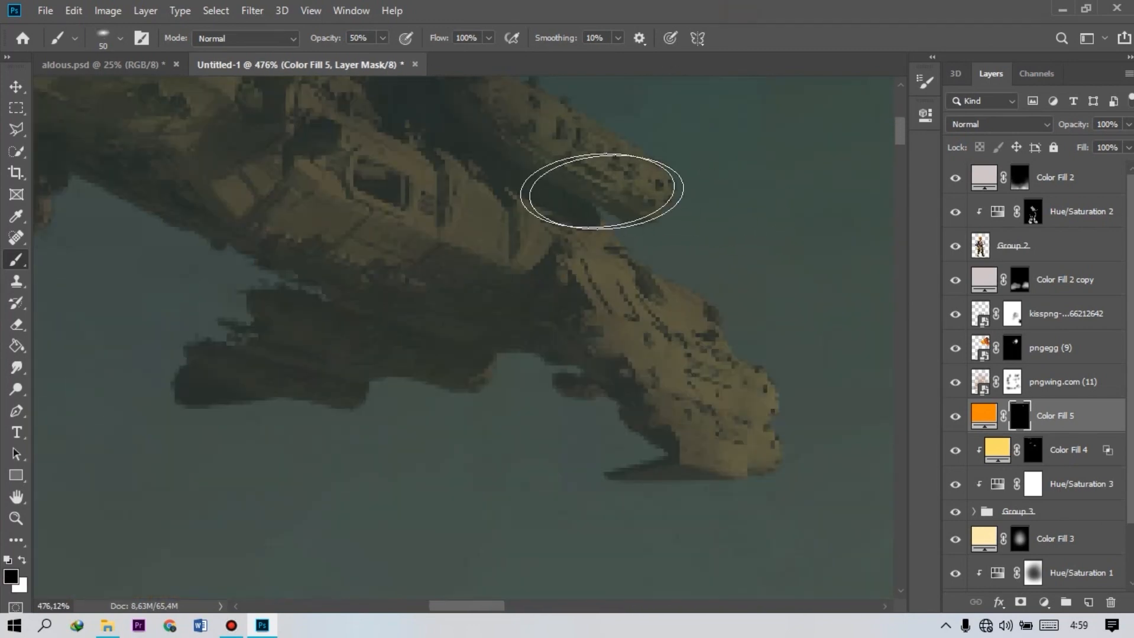
right_click(697, 201)
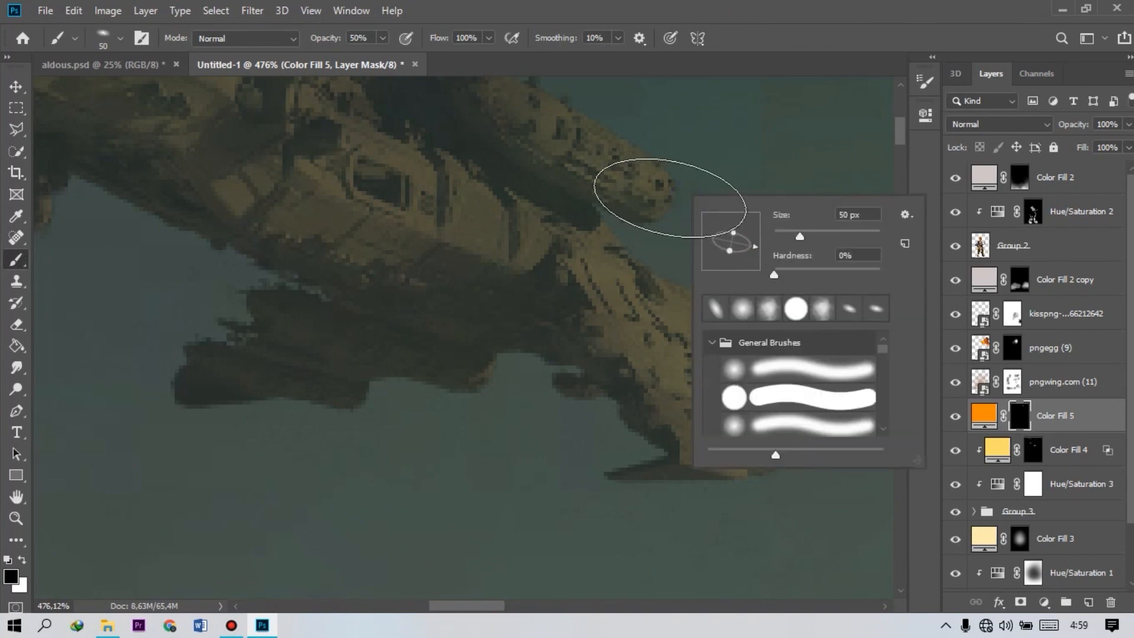
key("Return")
left_click_drag(679, 198, 698, 207)
left_click(378, 411)
left_click(486, 383)
left_click(798, 452)
left_click(795, 395)
key("x")
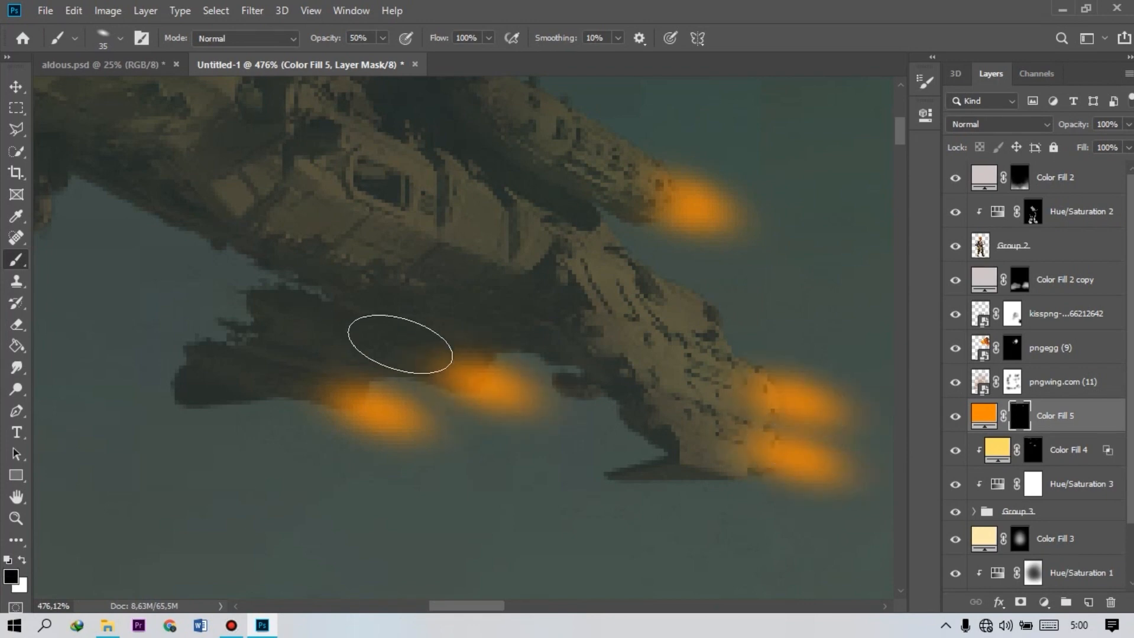
left_click(296, 374)
scroll(463, 317, "down", 5)
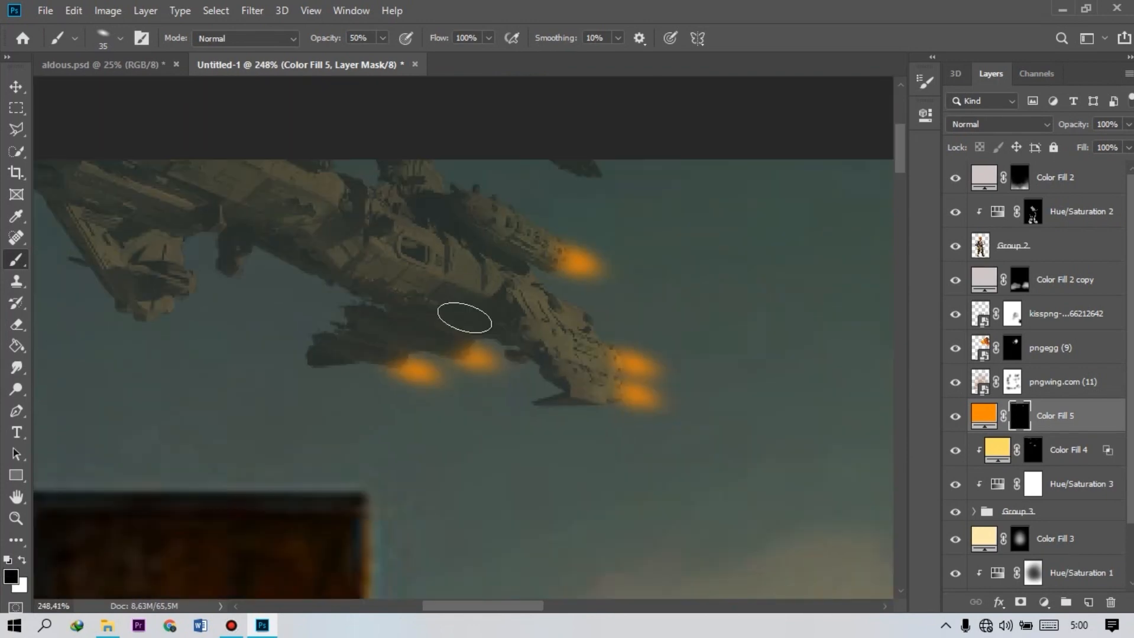
Draw a thin white laser beam from the upper-right spaceship on the Color Fill 6 mask with a size 3 brush, and rotate it diagonally upward.
scroll(458, 303, "down", 2)
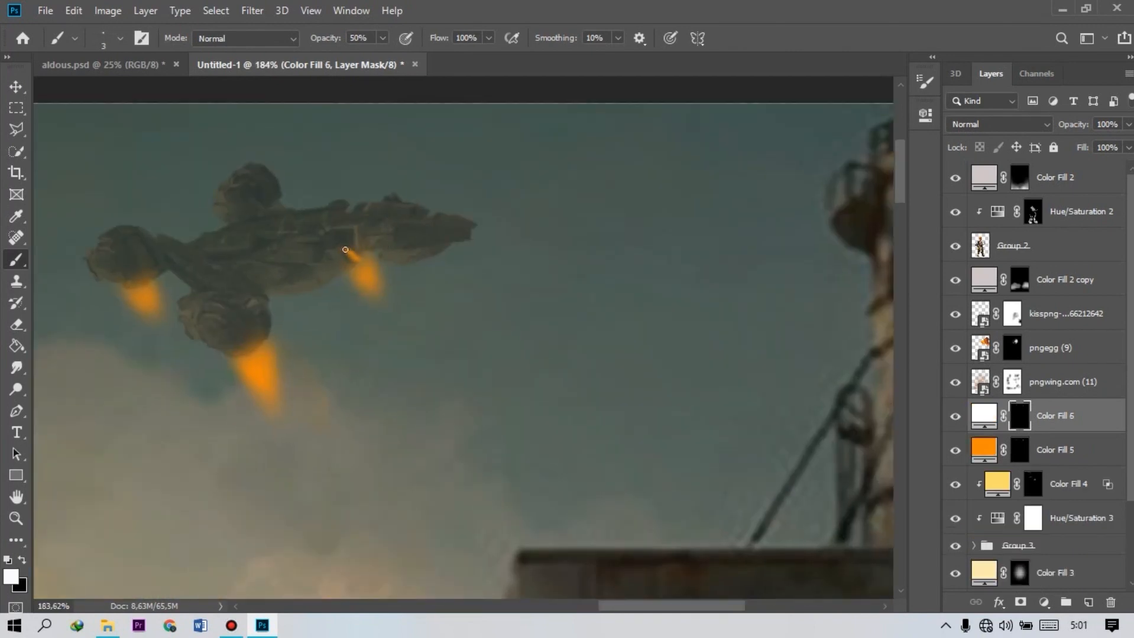
left_click_drag(832, 224, 762, 231)
key("v")
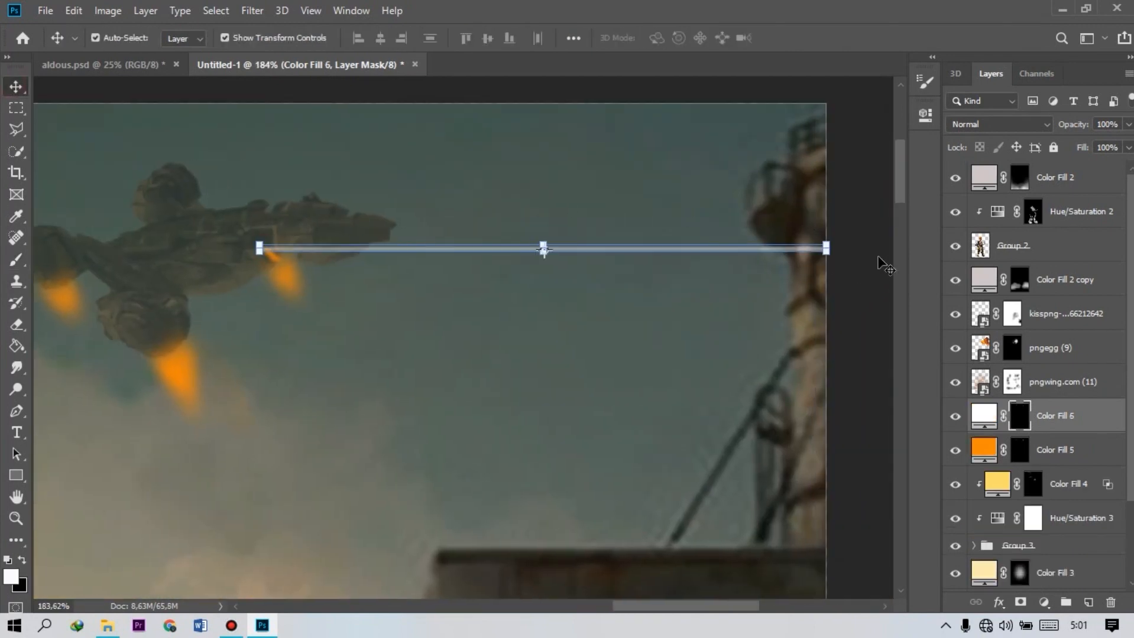
left_click_drag(884, 271, 855, 185)
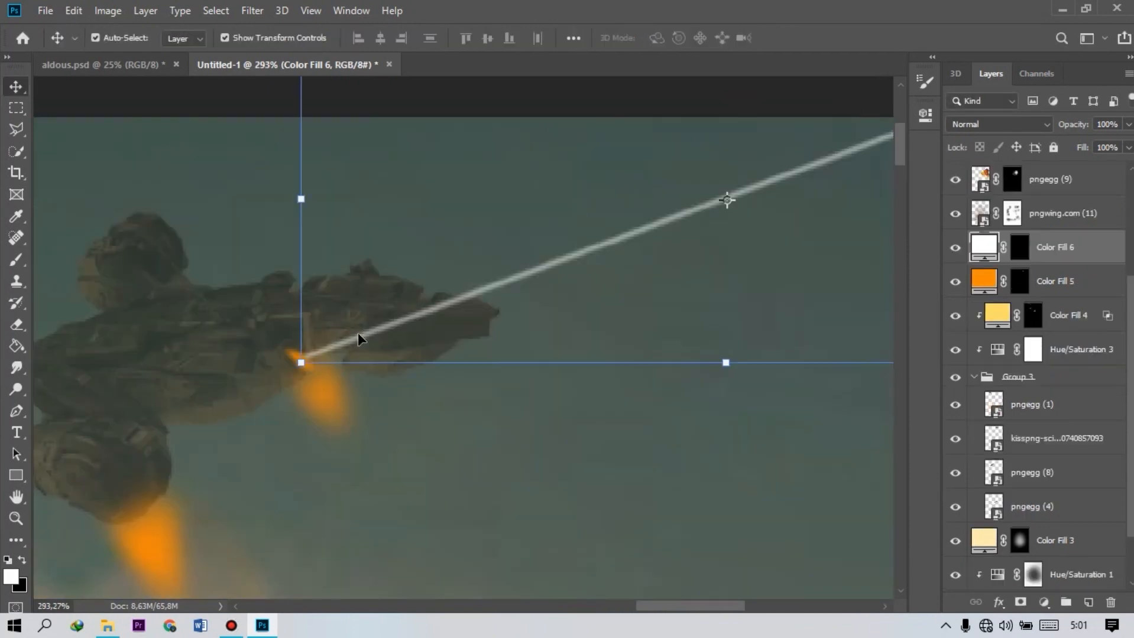
Duplicate the white laser beam into three parallel copies alongside the original at the spaceship's guns.
left_click_drag(359, 338, 342, 322)
scroll(299, 329, "up", 5)
left_click(381, 386)
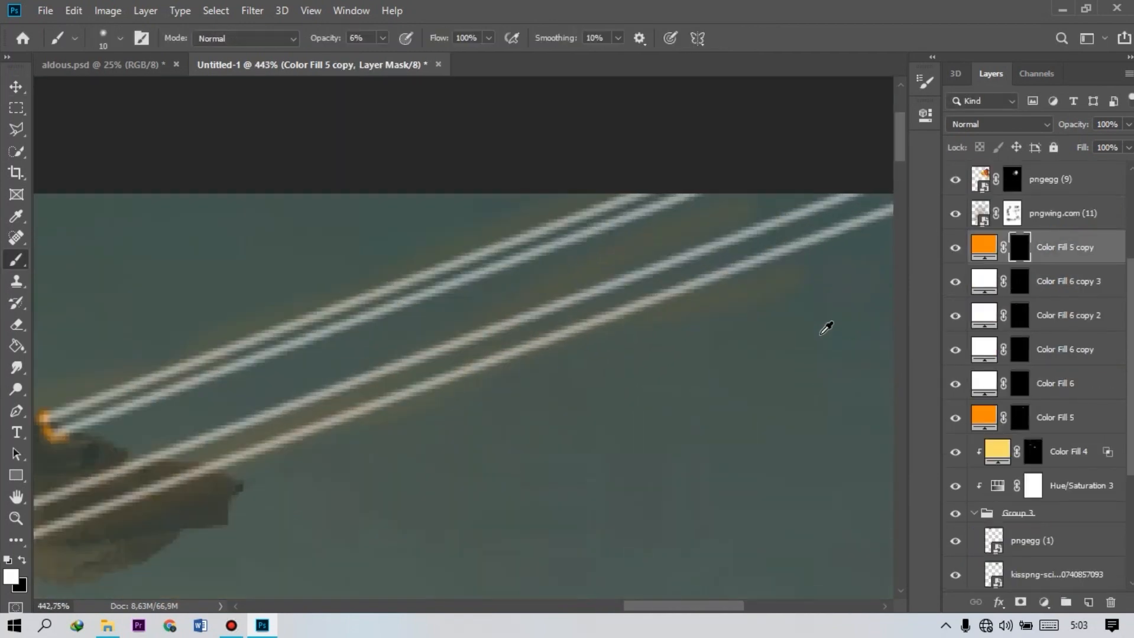
Enlarge the brush to 80 and build up a soft orange glow around the laser beams at 5% opacity.
scroll(822, 324, "up", 2)
scroll(802, 237, "up", 2)
key("bracketright")
key("bracketright")
key("bracketright")
key("bracketright")
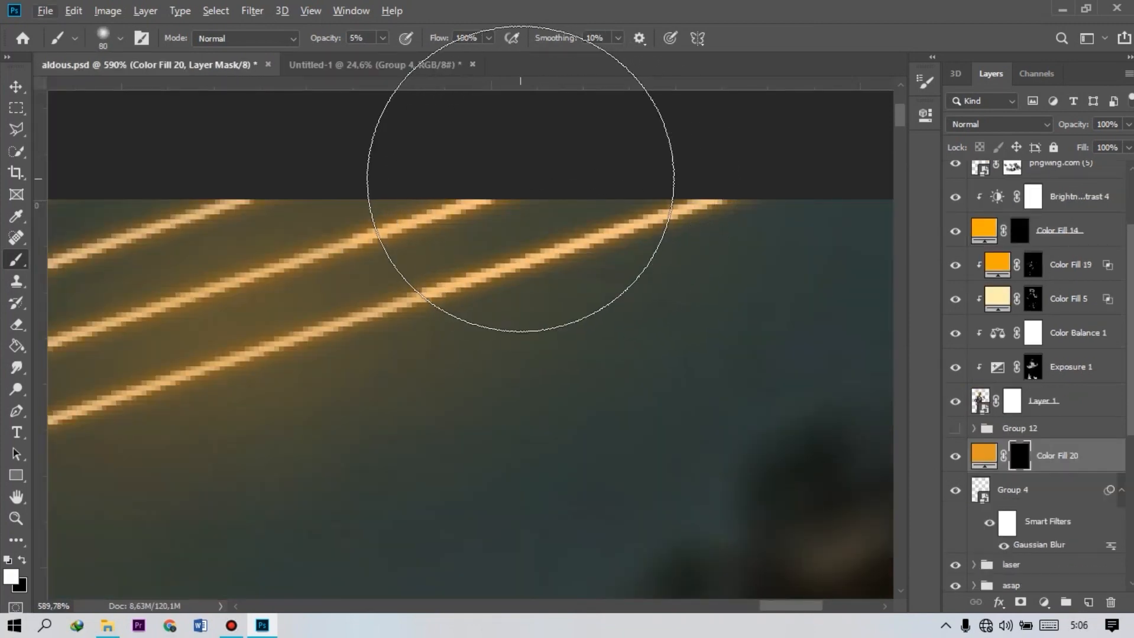
scroll(473, 284, "down", 10, "alt")
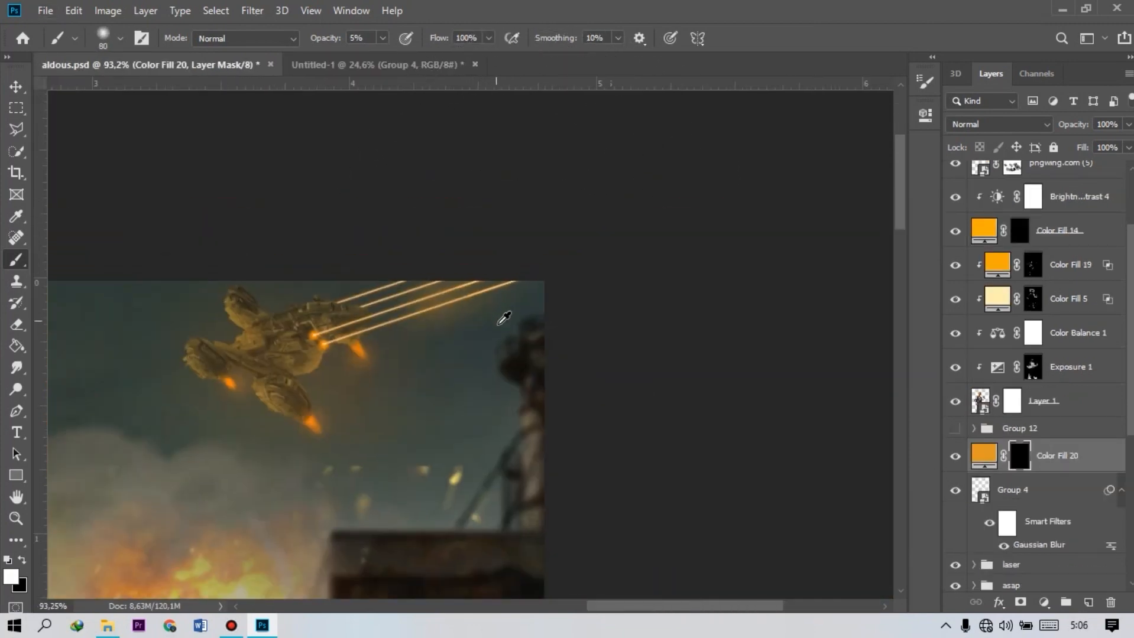
Place the stop sign image behind the man's outstretched hand, scaled to about 17.7% and rotated -10.38°.
scroll(505, 318, "down", 6, "alt")
scroll(497, 346, "down", 3)
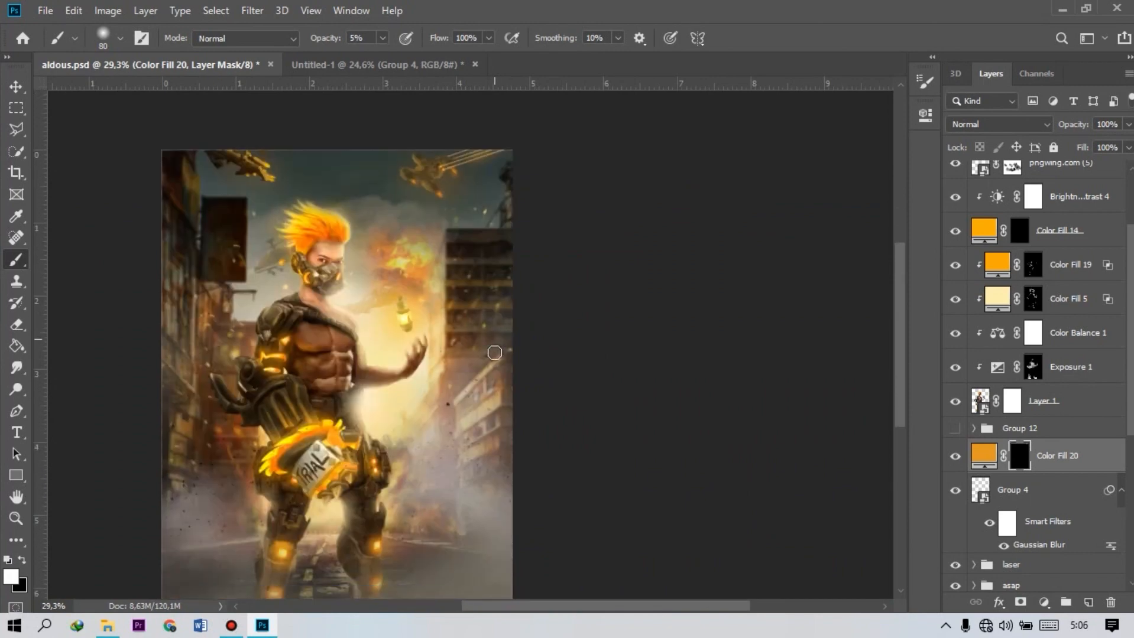
scroll(494, 353, "down", 3)
scroll(433, 418, "up", 2, "alt")
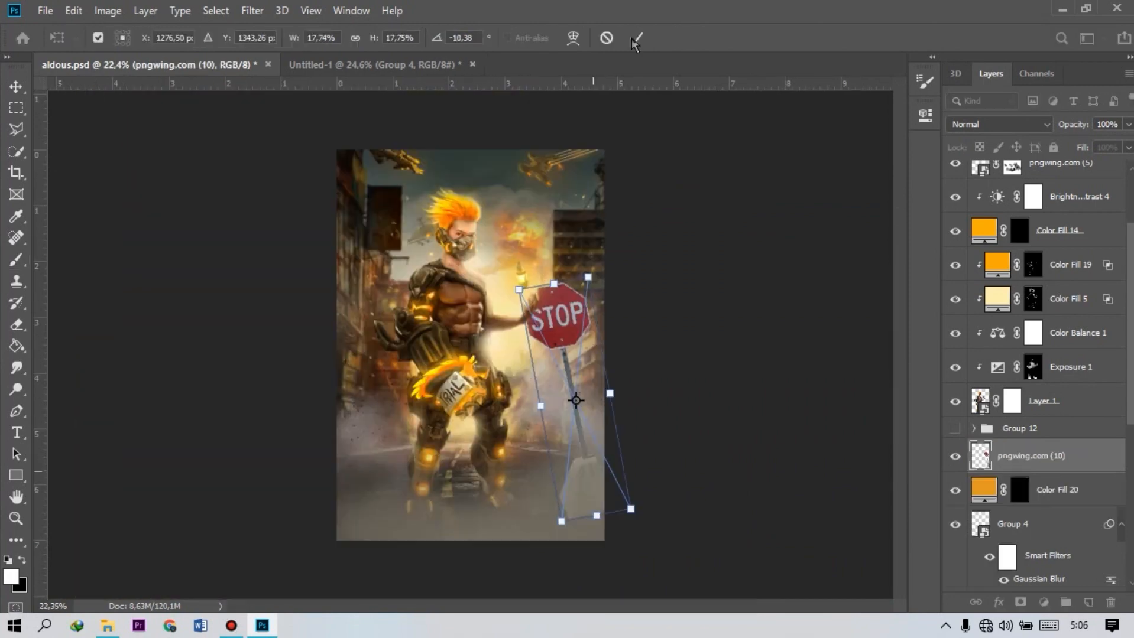
key("Return")
Erase the concrete base at the foot of the stop sign's pole with a size 125 eraser.
key("e")
scroll(607, 515, "up", 6, "alt")
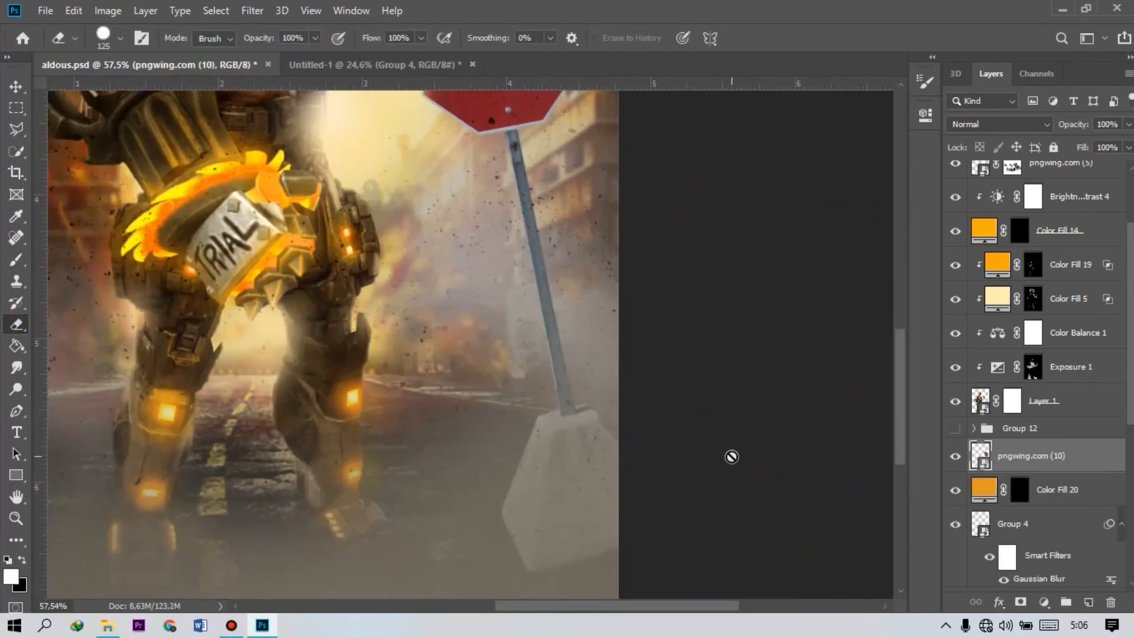
mouse_move(565, 414)
left_mouse_down()
mouse_move(593, 435)
mouse_move(539, 513)
left_mouse_up()
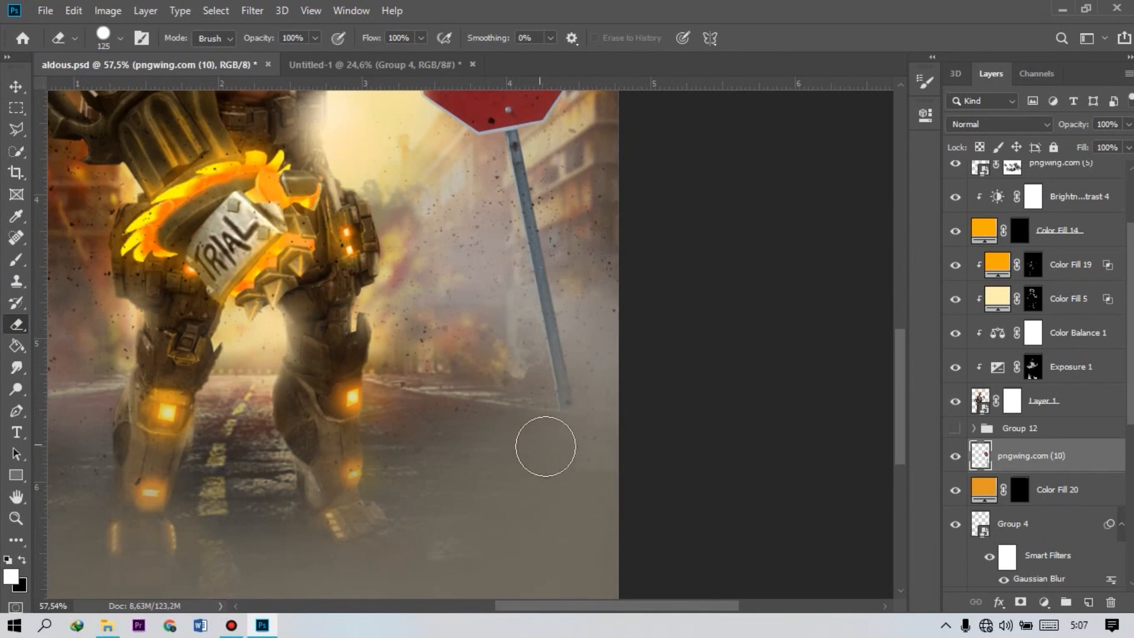
Convert the stop sign layer to a Smart Object and enlarge the sign behind the man's hand.
scroll(536, 444, "down", 3, "alt")
key("ctrl+t")
left_click_drag(628, 185, 645, 141)
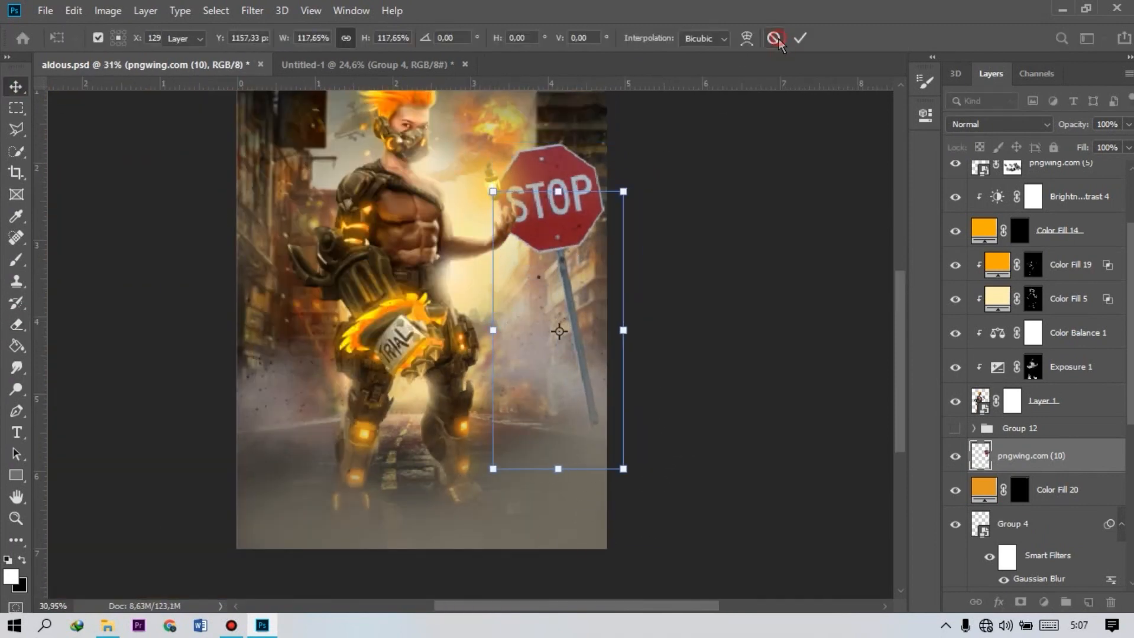
key("Return")
right_click(1032, 456)
left_click(922, 228)
key("ctrl+t")
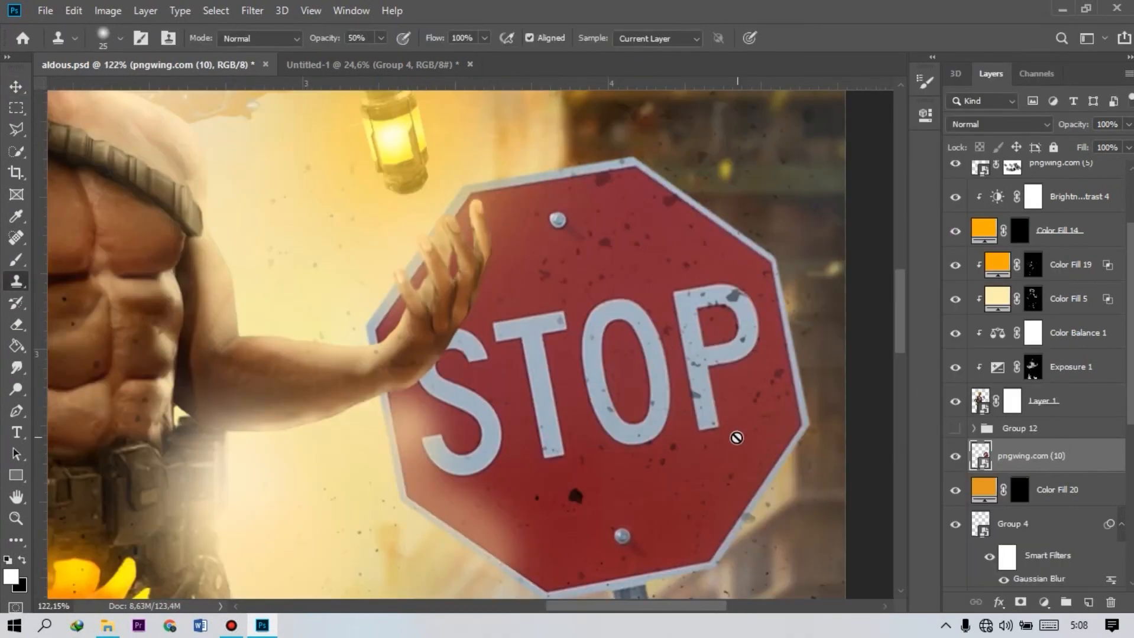
Rasterize the sign layer and remove the STOP lettering by filling a lasso selection drawn around it.
right_click(16, 129)
left_click(71, 127)
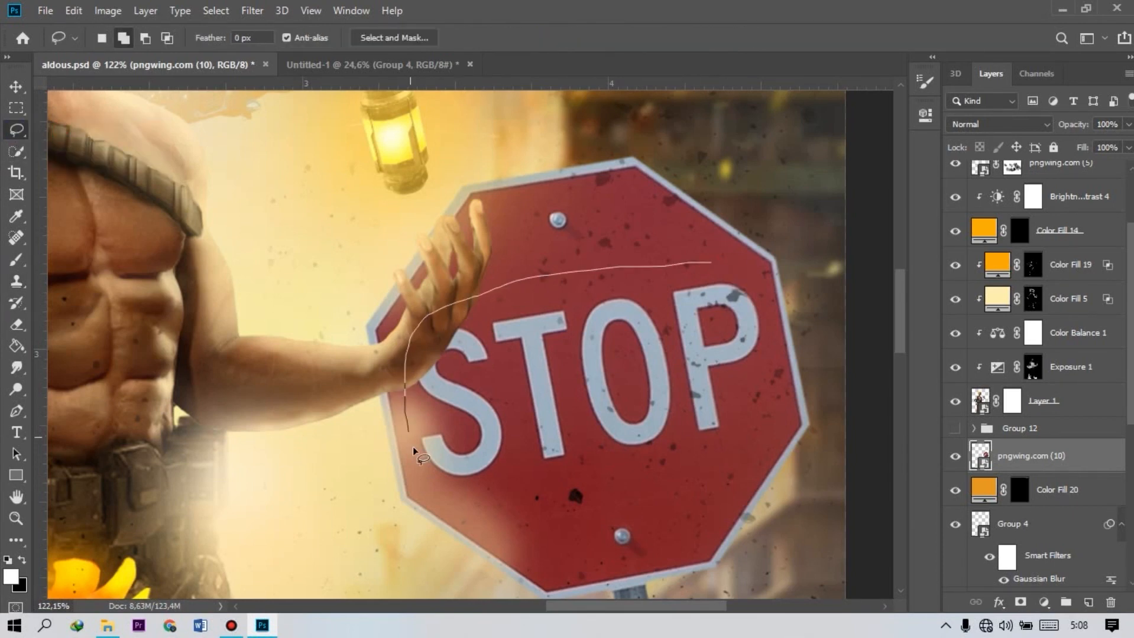
left_click_drag(767, 329, 698, 266)
right_click(689, 279)
right_click(1093, 456)
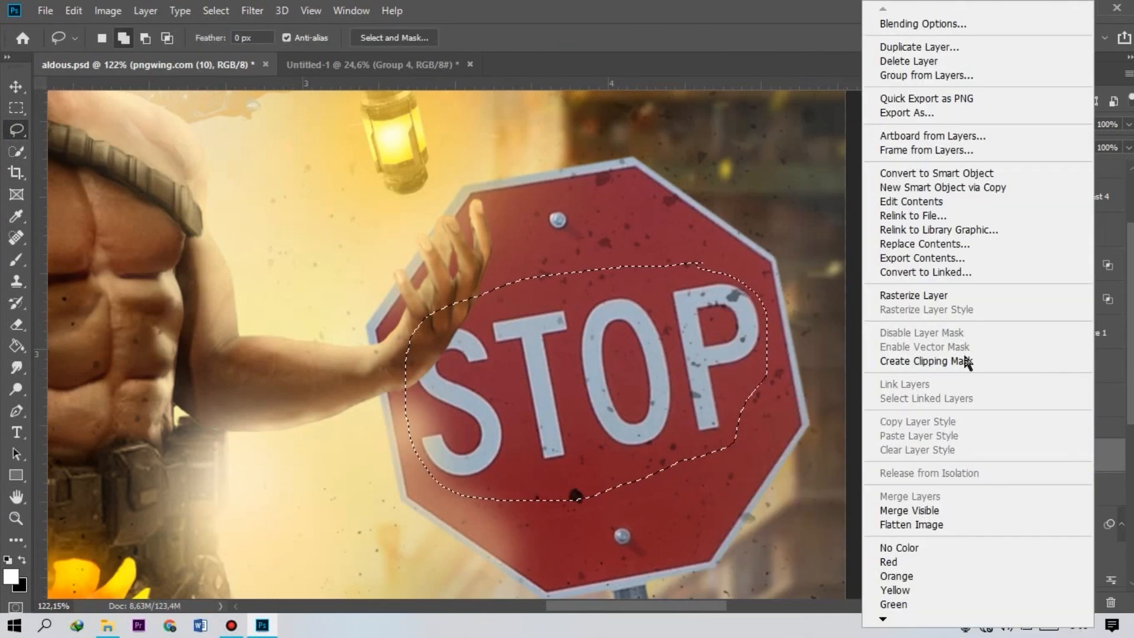
left_click(940, 297)
right_click(727, 312)
left_click(762, 512)
left_click(663, 154)
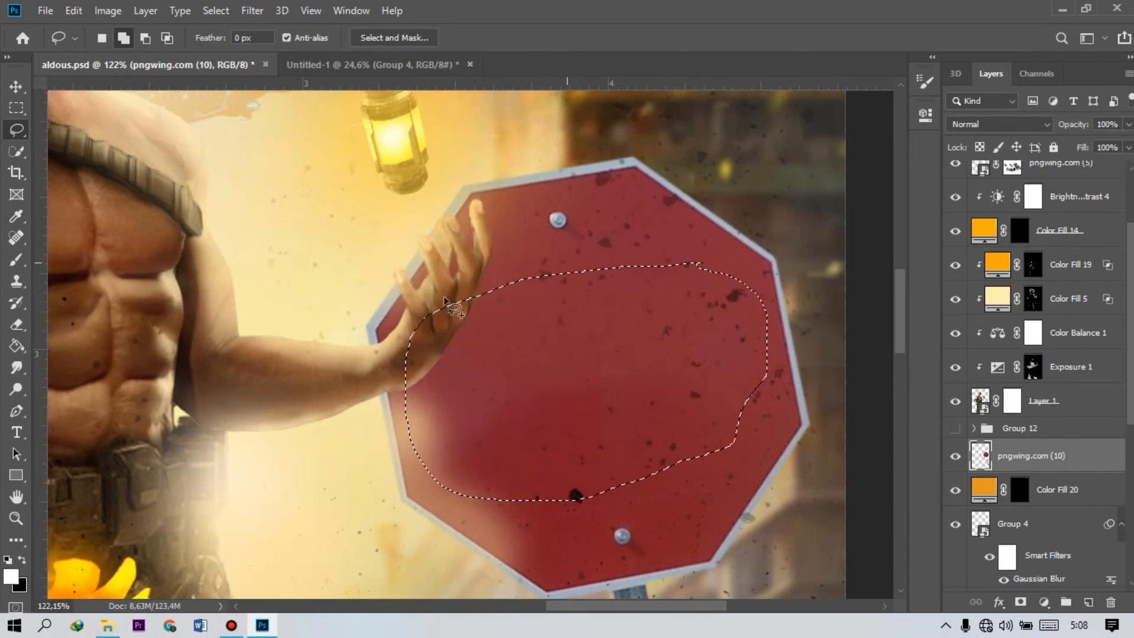
Add two separate white text layers reading 500 and STACK in Impact at 72 pt.
key("t")
left_click(555, 356)
type("50")
left_click(284, 282)
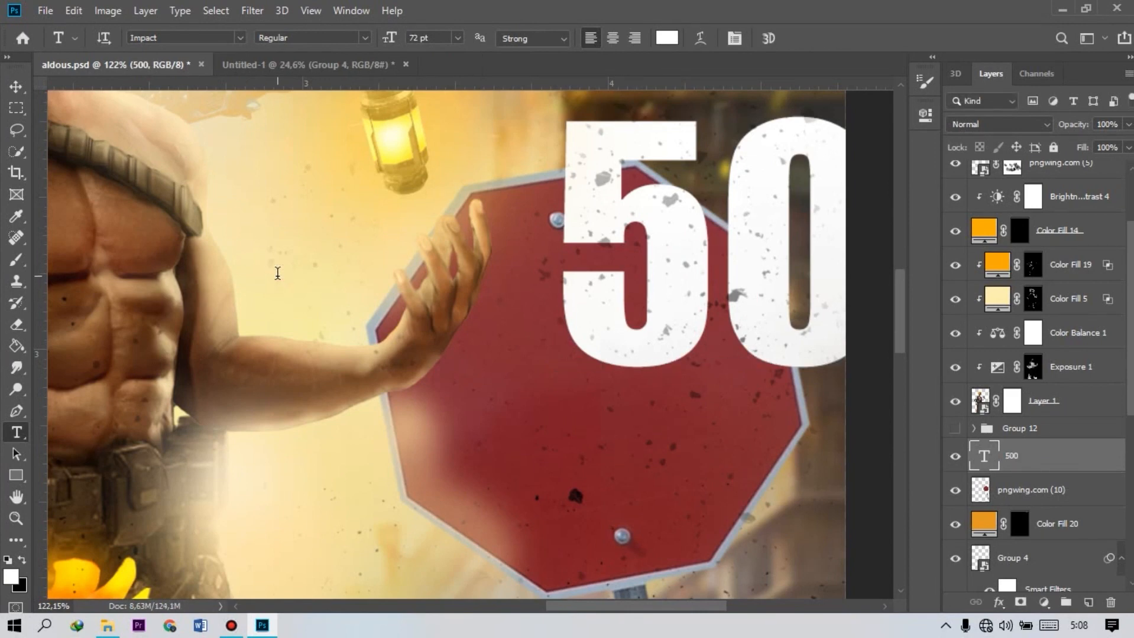
left_click(277, 273)
type("S")
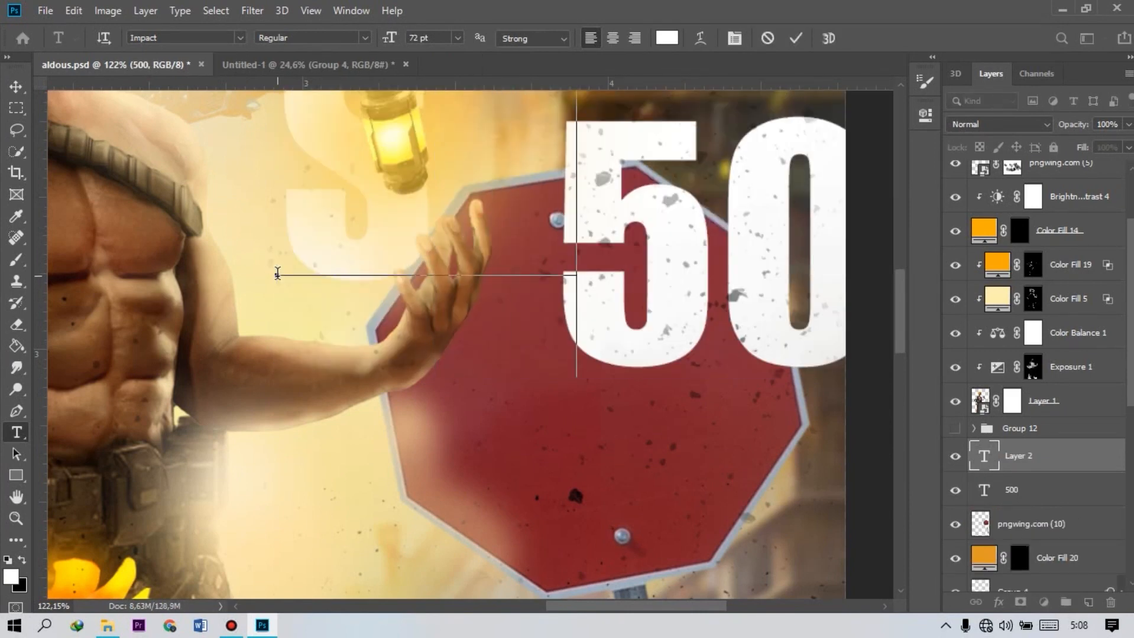
type("TAK")
key("BackSpace")
type("CK")
left_click(797, 39)
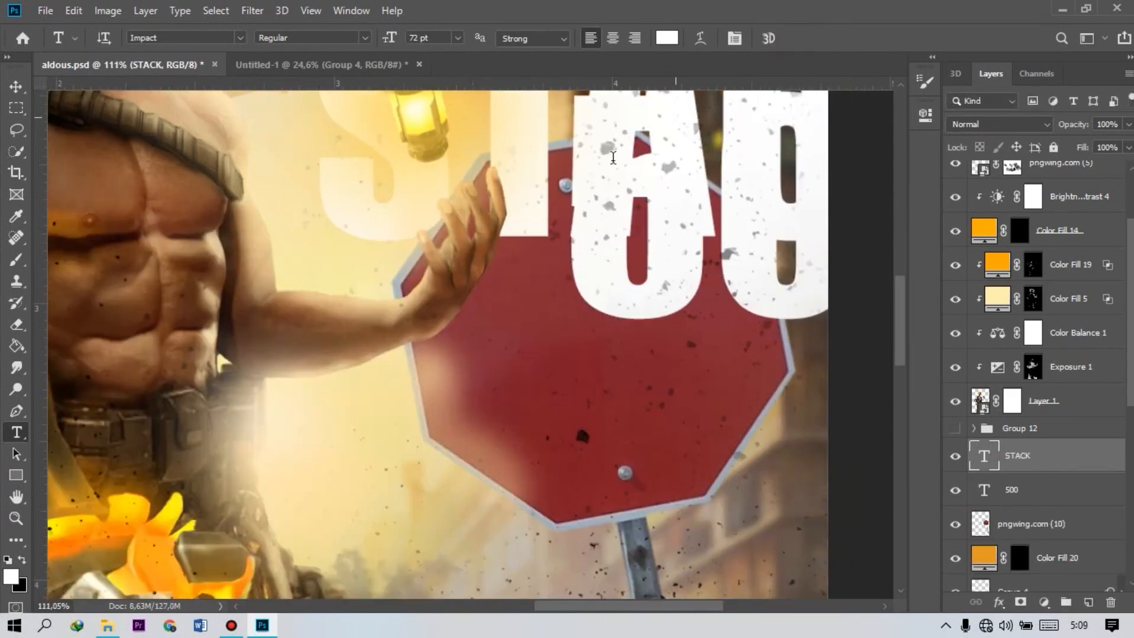
Move the STACK text onto the lower half of the sign face, shrink it and tilt it to match the sign's angle.
key("v")
left_click_drag(670, 127, 673, 292)
left_click_drag(821, 303, 672, 294)
left_click_drag(830, 373, 547, 378)
left_click_drag(502, 403, 721, 380)
left_click_drag(768, 485, 704, 408)
left_click_drag(635, 376, 726, 396)
left_click_drag(808, 406, 811, 364)
left_click_drag(787, 428, 778, 424)
left_click_drag(653, 391, 660, 387)
key("Return")
Shrink and tilt the 500 text to match the sign's angle and position it directly above STACK.
left_click_drag(652, 195, 548, 223)
left_click_drag(720, 201, 621, 215)
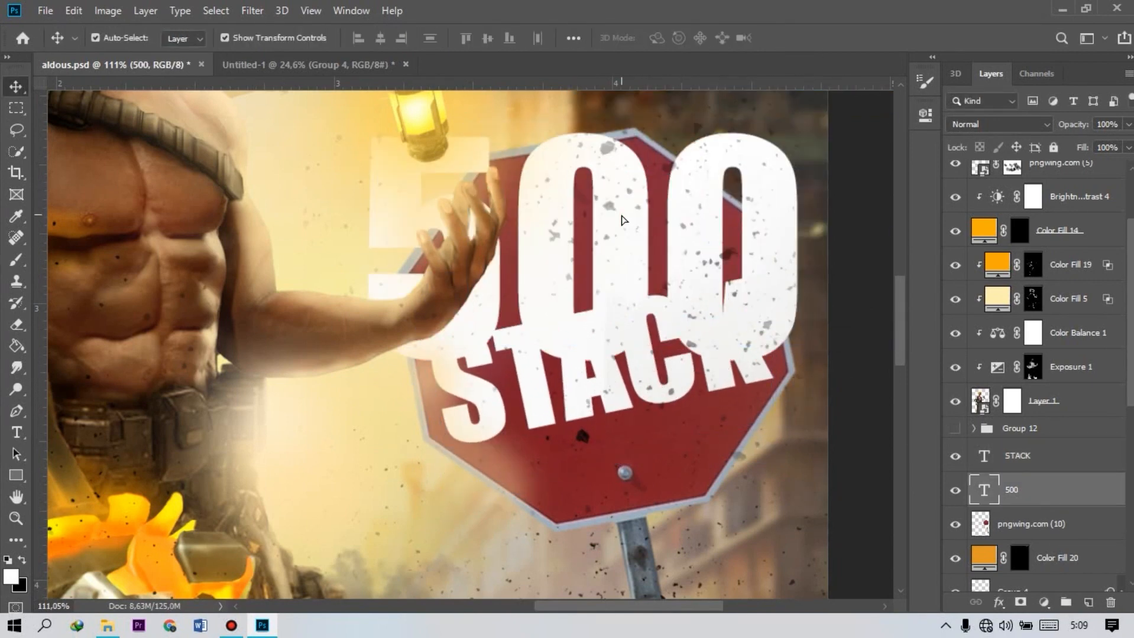
left_click_drag(795, 135, 745, 161)
left_click_drag(780, 368, 792, 322)
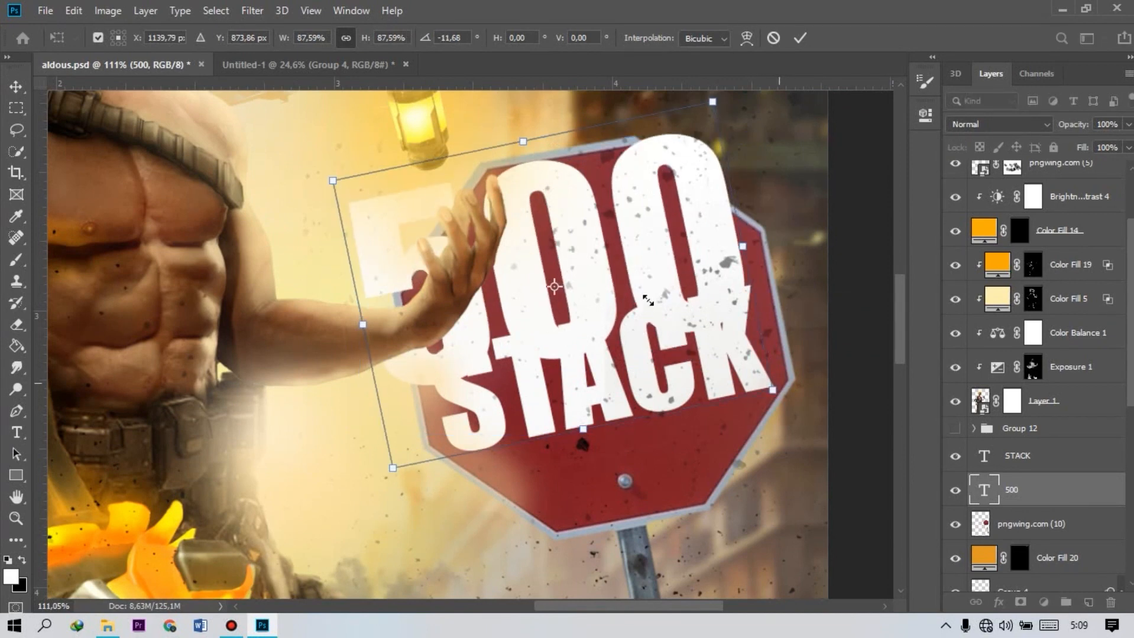
left_click_drag(657, 306, 619, 317)
left_click_drag(574, 255, 673, 269)
left_click_drag(670, 185, 653, 245)
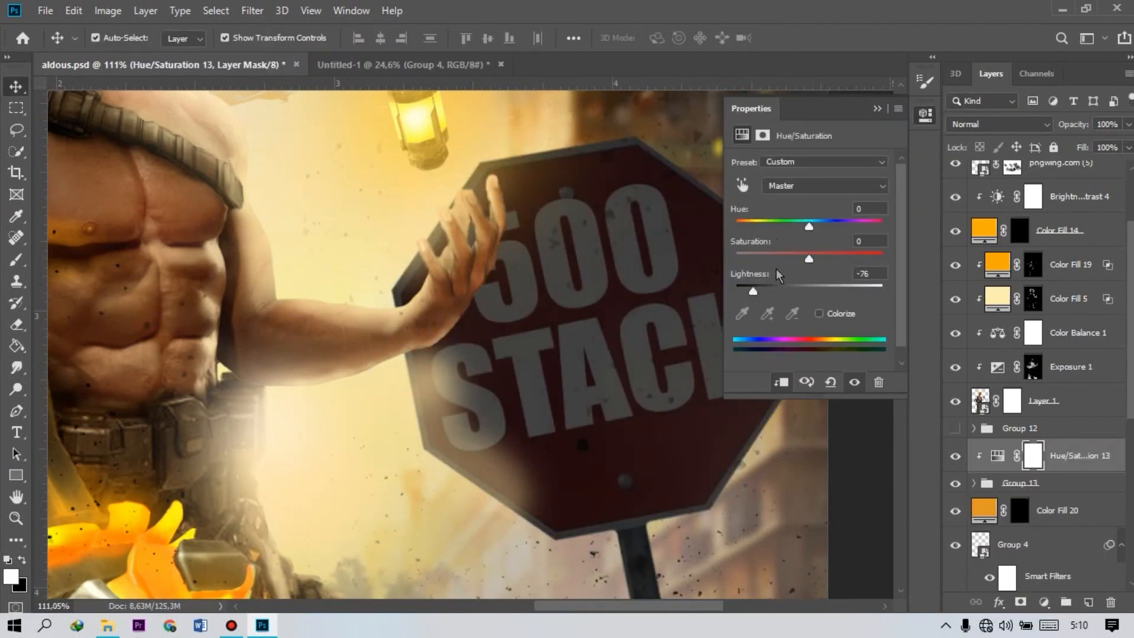
Colorize and darken the sign with its Hue/Saturation adjustment, and lighten its face by painting black on the mask with a size 200 brush at 10% opacity.
left_click(818, 314)
left_click_drag(753, 291, 746, 290)
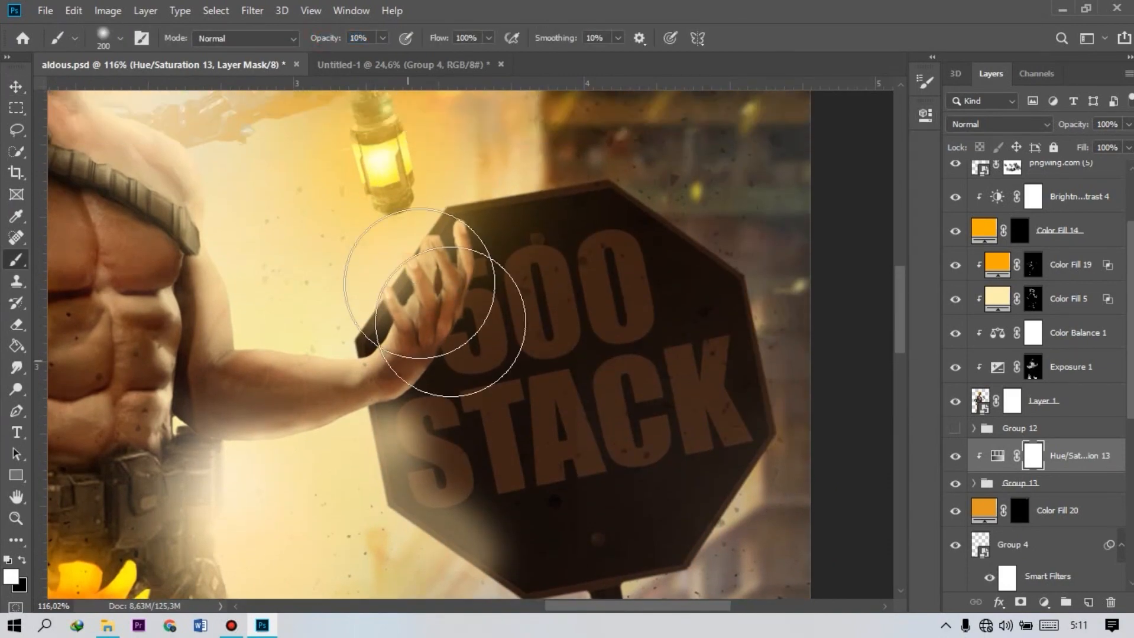
key("x")
mouse_move(416, 349)
left_mouse_down()
mouse_move(428, 444)
mouse_move(420, 344)
mouse_move(510, 260)
left_mouse_up()
scroll(459, 521, "down", 2)
scroll(465, 490, "down", 1)
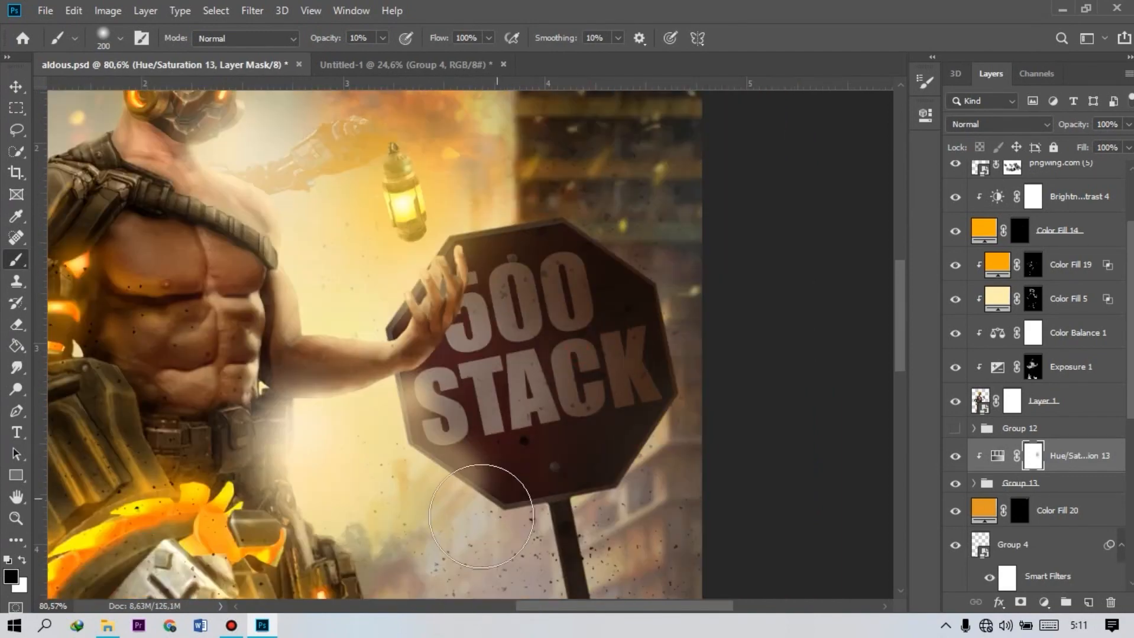
Add a Color Balance adjustment clipped to the sign group, with midtones at Cyan-Red +11 and Yellow-Blue -9.
scroll(503, 473, "down", 3)
scroll(502, 441, "down", 2)
scroll(484, 329, "down", 1)
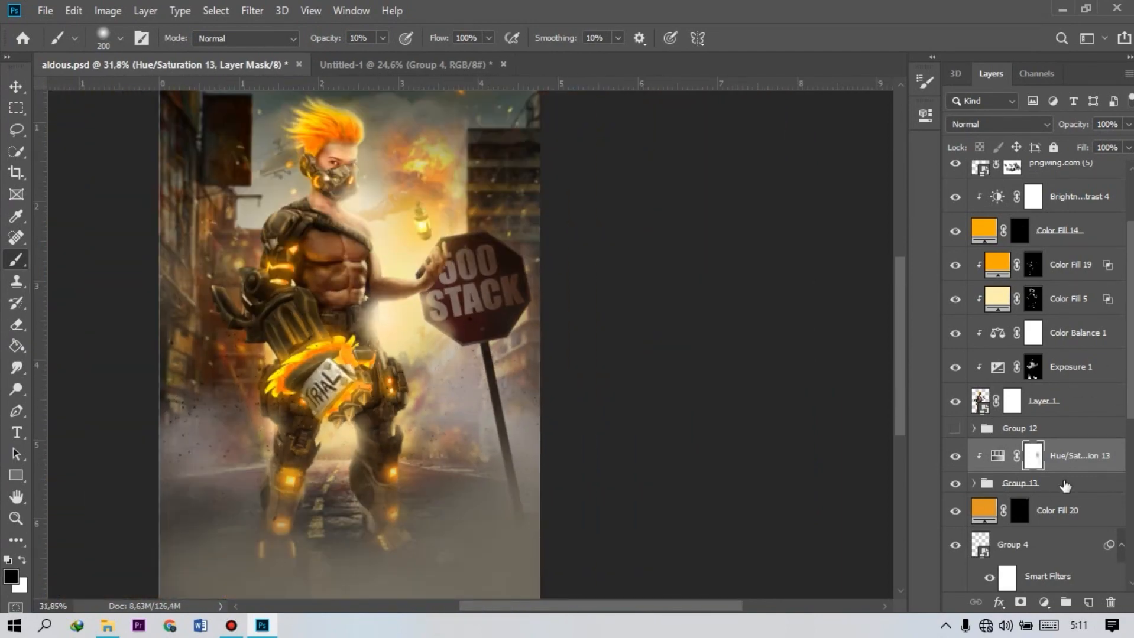
left_click(1020, 482)
left_click(1044, 602)
left_click(1005, 442)
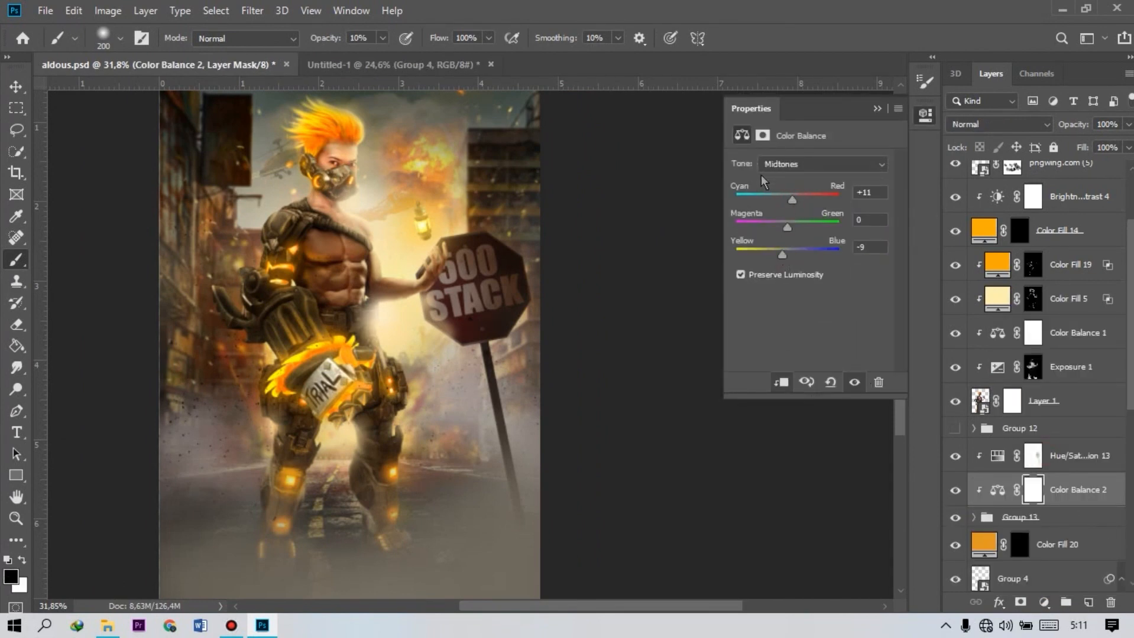
left_click(878, 110)
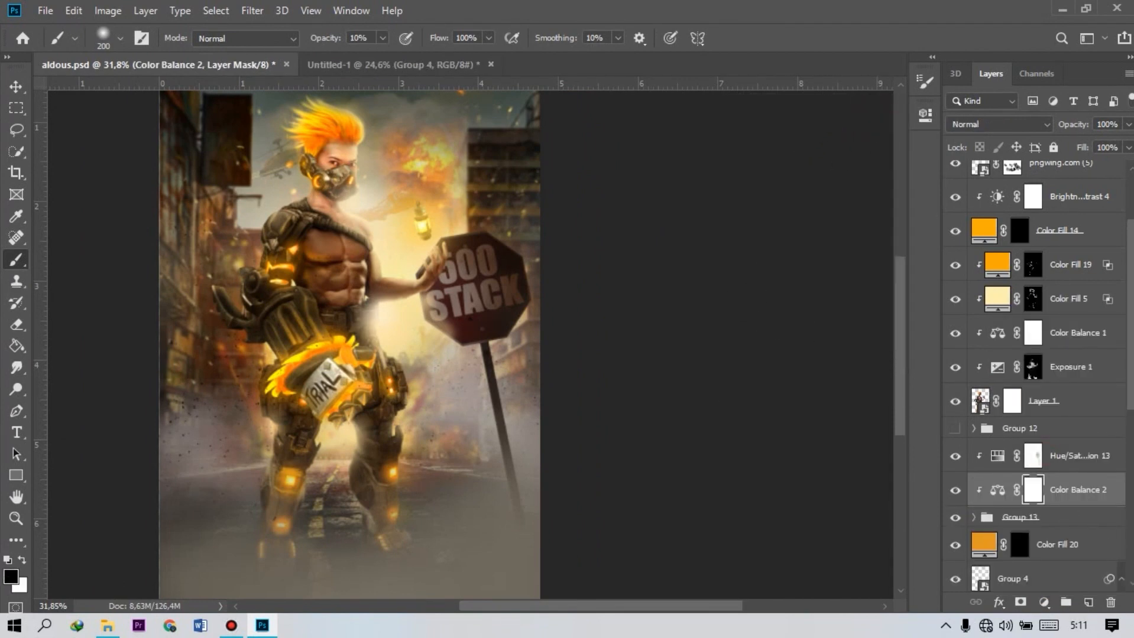
Create a merged Smart Object copy of the whole composite above Group 11 and open it in the Camera Raw Filter.
scroll(1103, 229, "up", 3)
left_click(1072, 171)
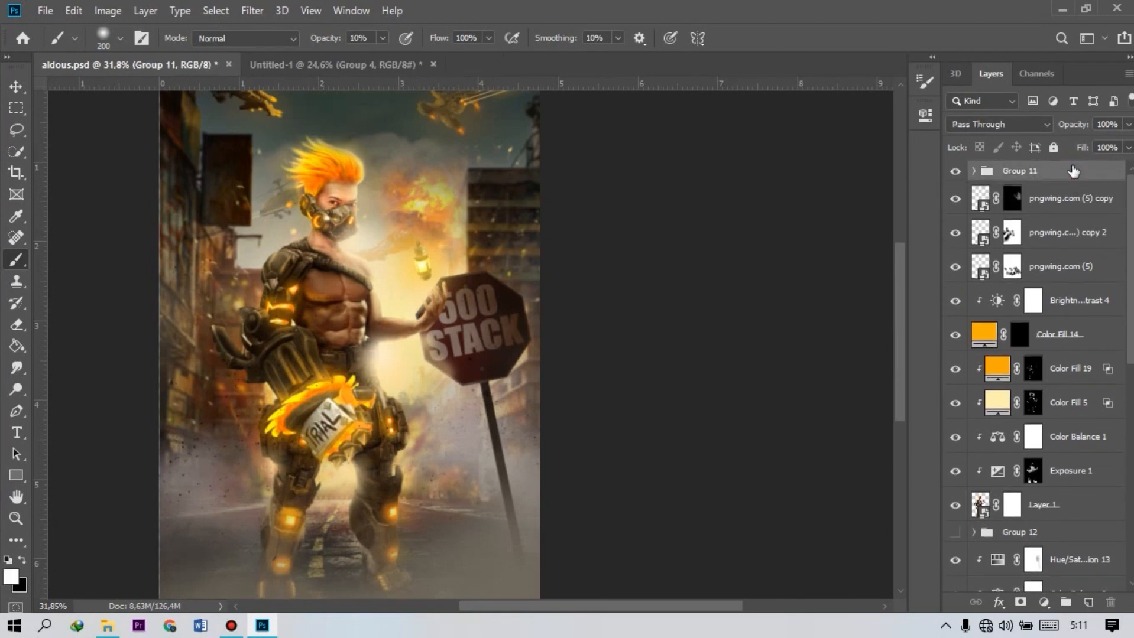
right_click(1072, 180)
left_click(933, 231)
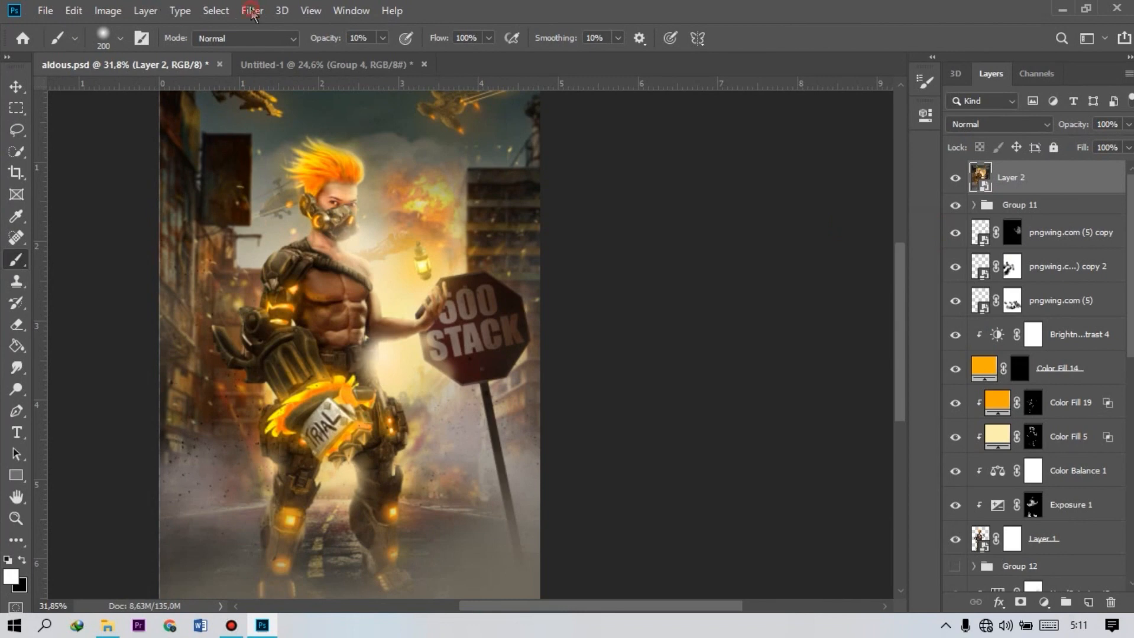
left_click(253, 11)
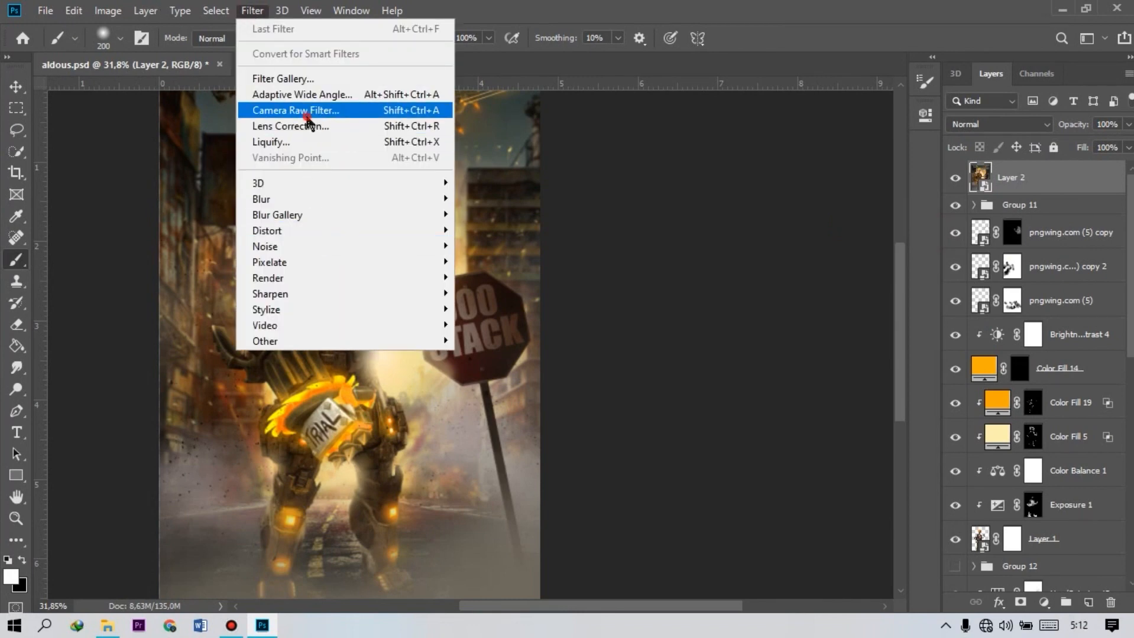
left_click(307, 115)
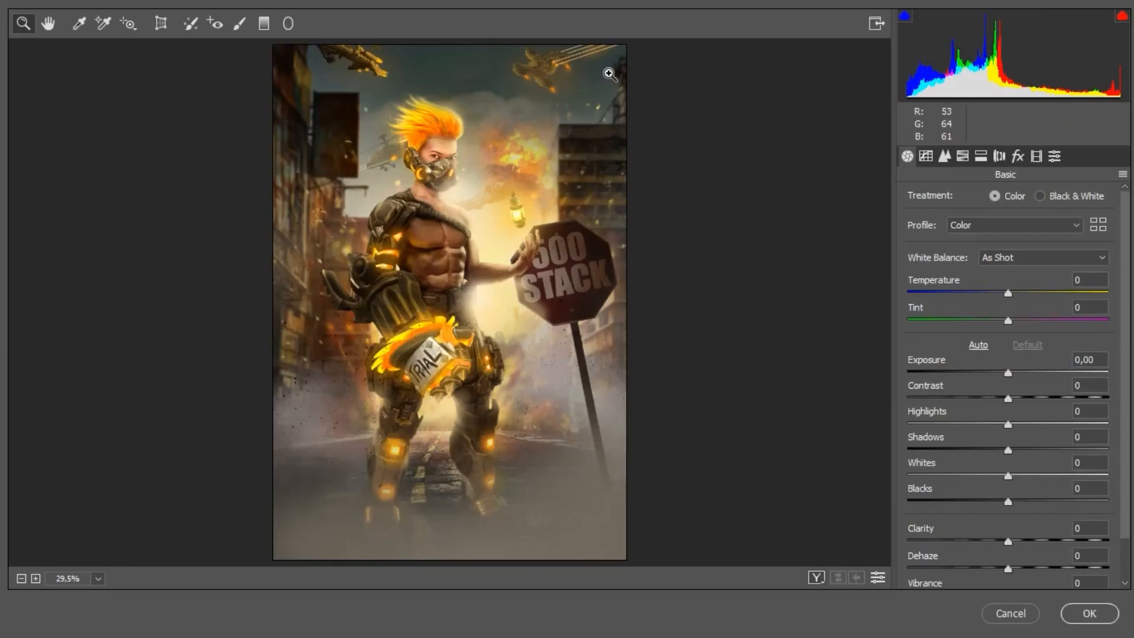
Set Temperature +8, Tint +1, Exposure +0.10, Contrast +5, Highlights +3, Shadows +13, Whites +14, Blacks -27, Clarity +32, Dehaze +34, Vibrance +18, Saturation +2.
left_click_drag(1003, 291, 1016, 293)
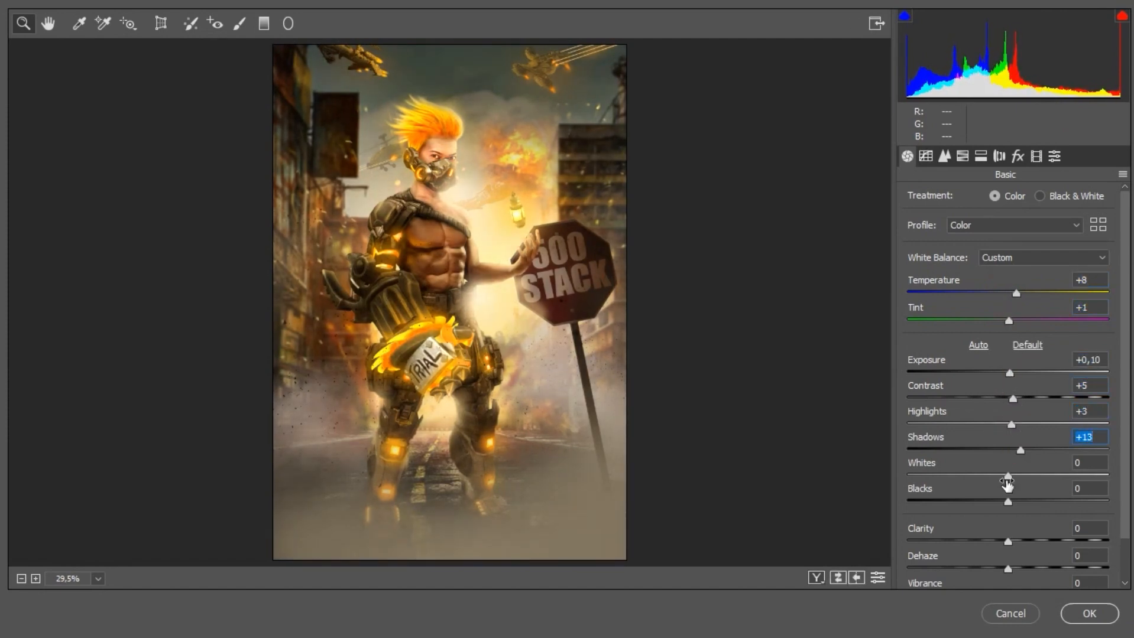
left_click_drag(991, 498, 956, 490)
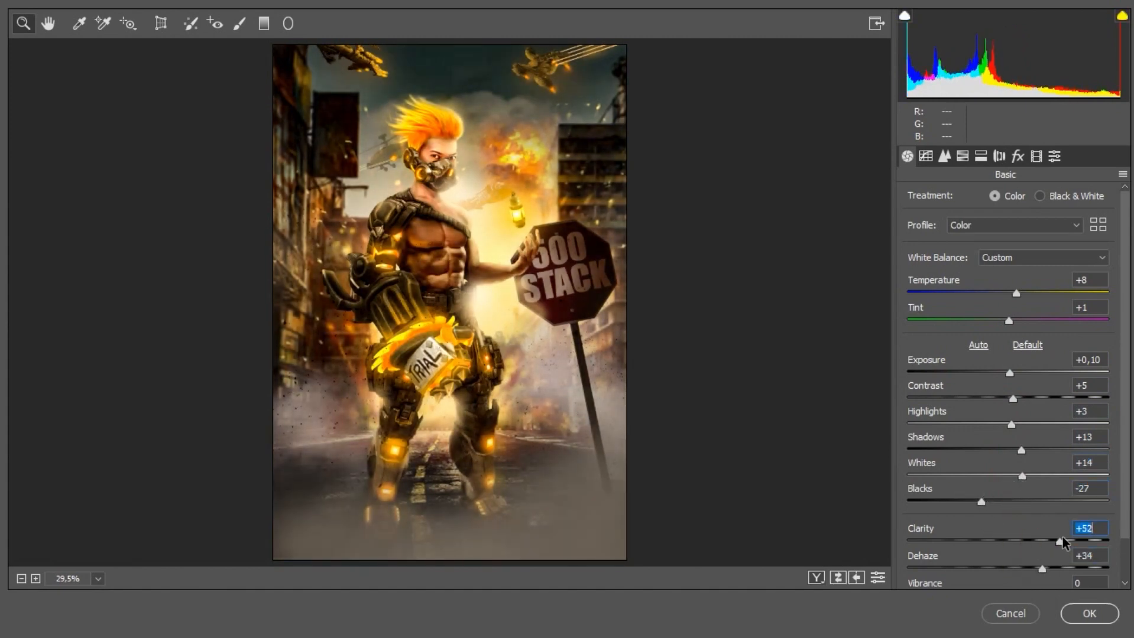
scroll(1023, 555, "down", 2)
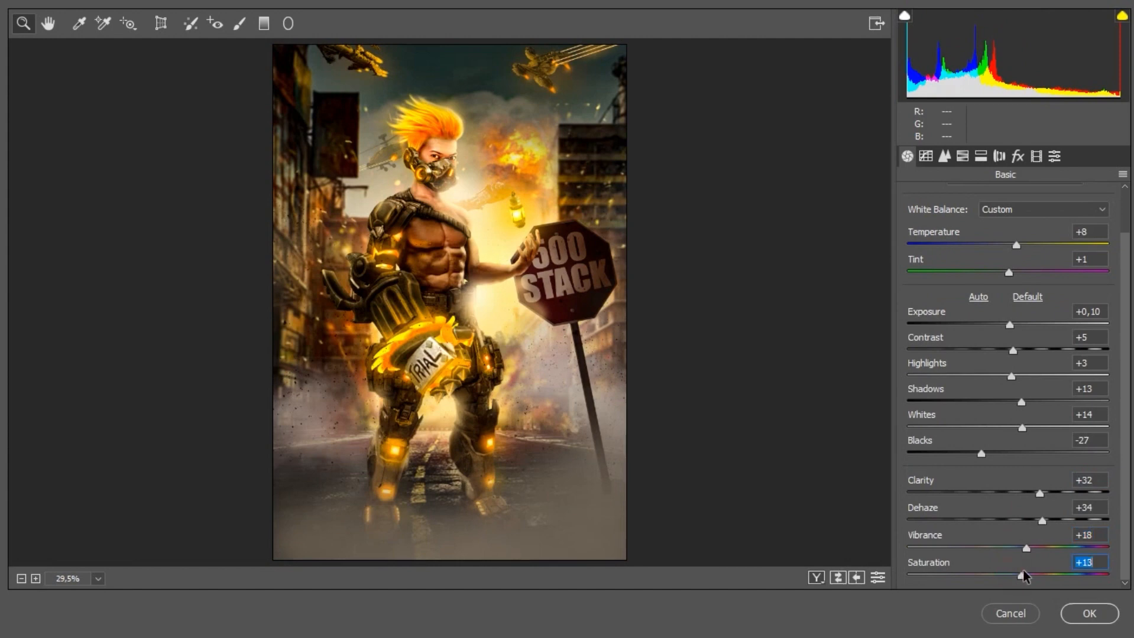
left_click_drag(1023, 575, 1028, 575)
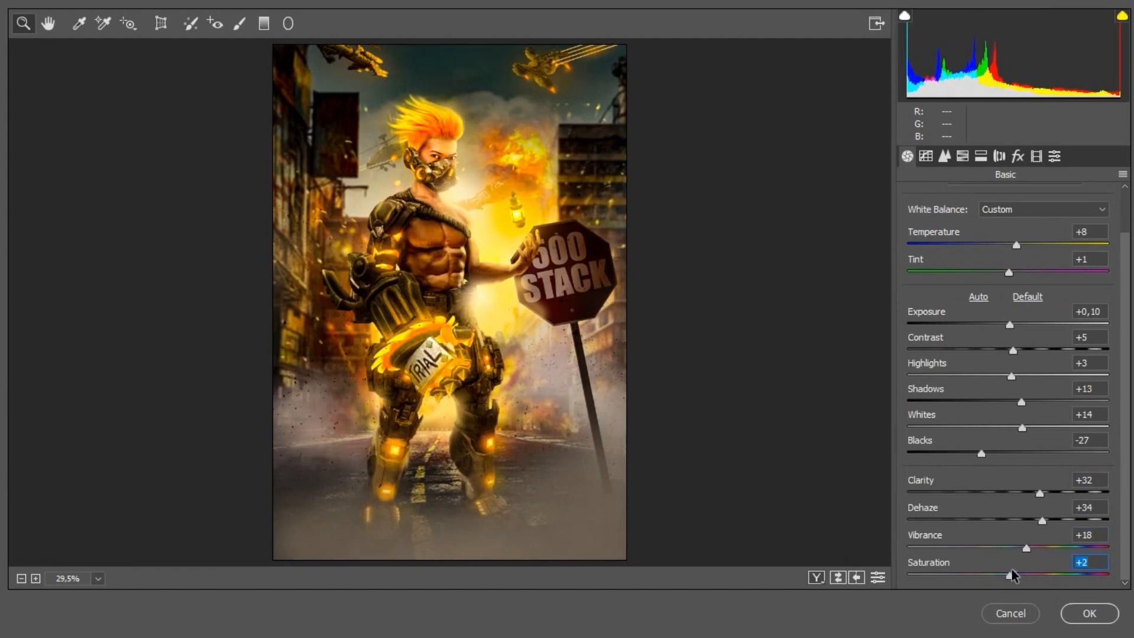
Adjust the parametric tone curve to Highlights +20, Lights +10 and Darks +12.
left_click(926, 158)
left_click_drag(1022, 470, 1024, 520)
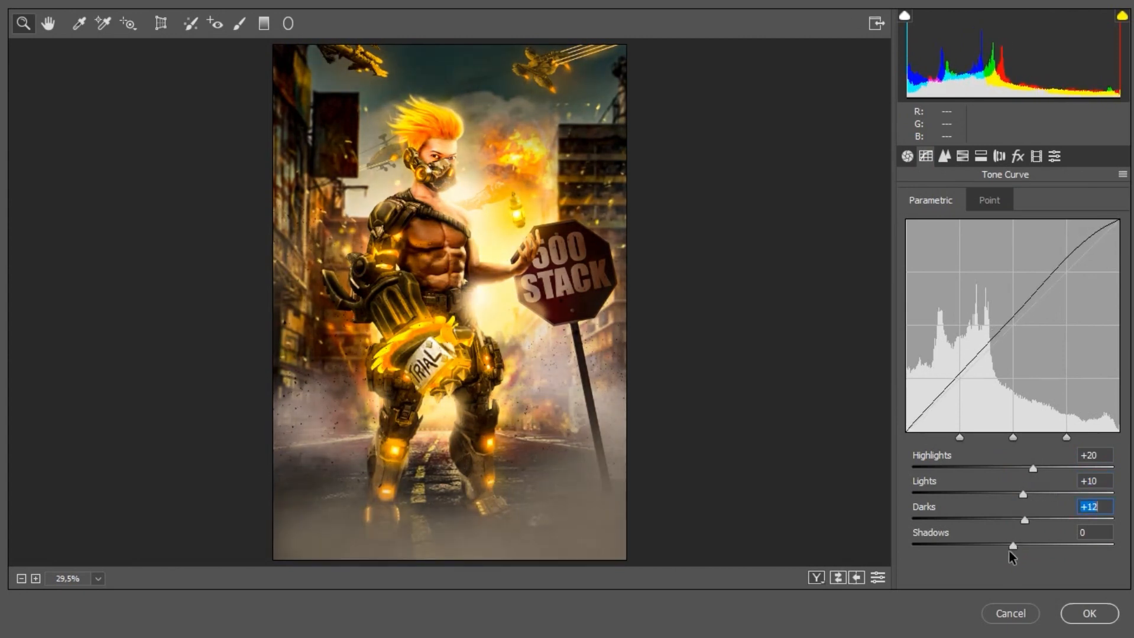